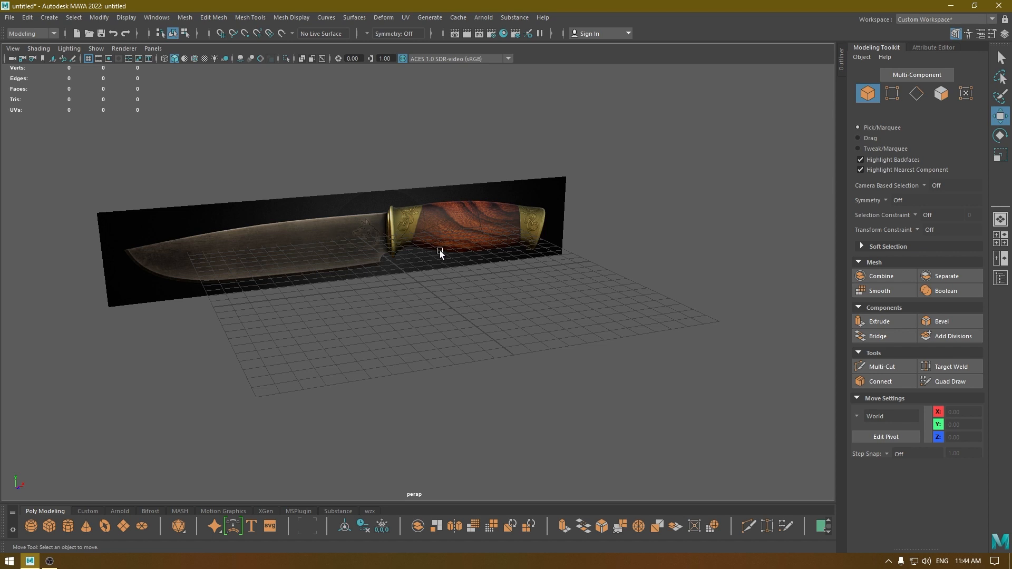
Create a polygon plane in the front view over the knife reference image.
alt+drag(466, 259, 445, 289)
key(space)
key(space)
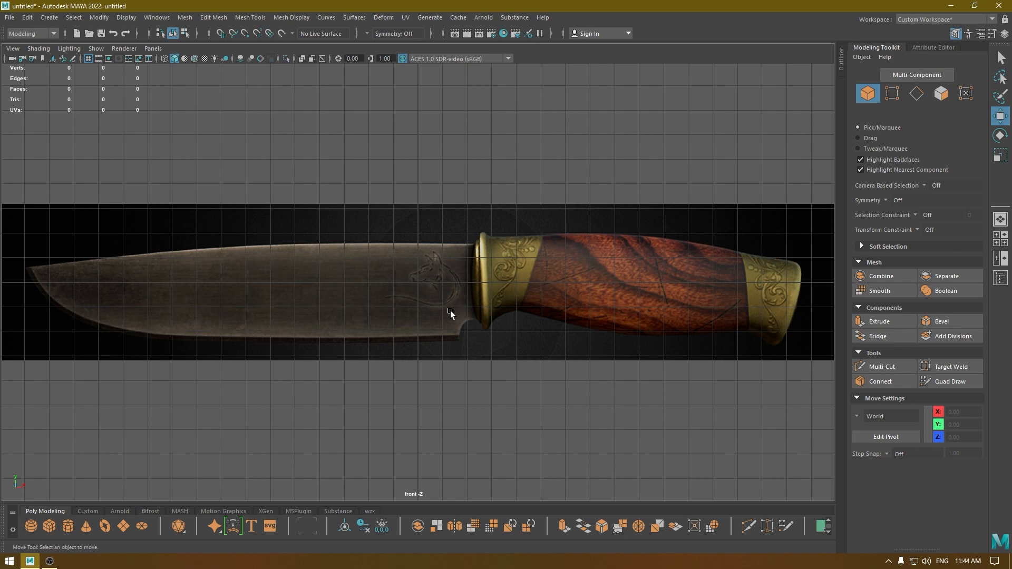
scroll(474, 295, up, 3)
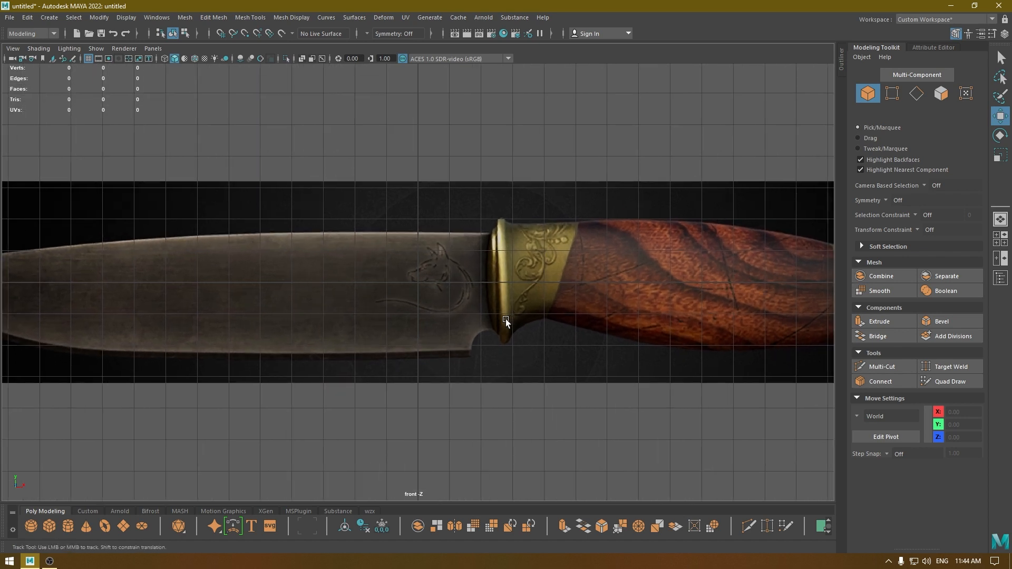
alt+middle_drag(505, 320, 501, 264)
scroll(634, 300, up, 2)
scroll(511, 299, up, 1)
scroll(503, 261, up, 1)
shift+right_click(504, 172)
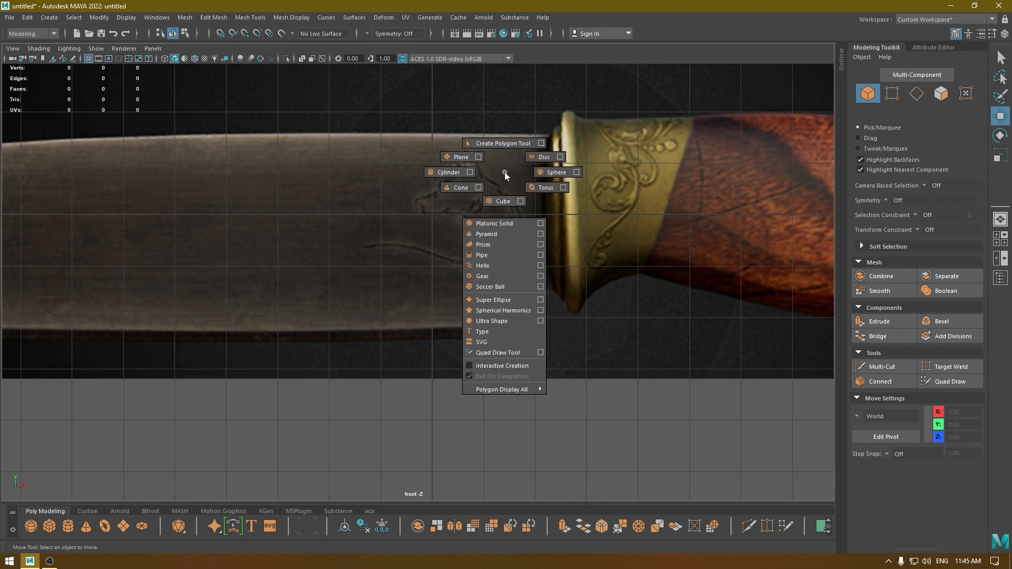
click(460, 160)
Rotate the new plane upright so that it faces the front view.
key(e)
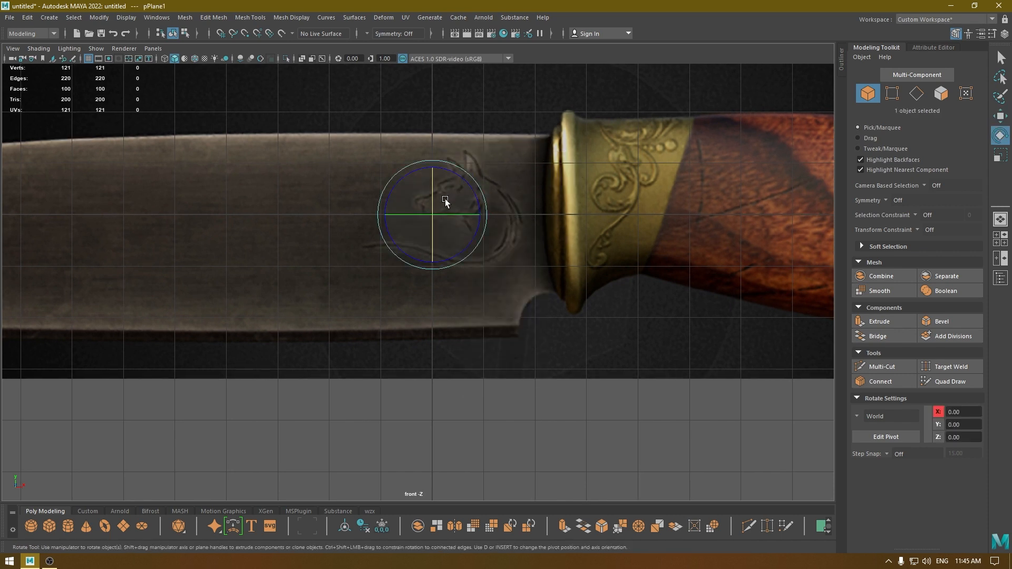
ctrl+shift+right_drag(440, 191, 477, 207)
drag(432, 186, 430, 292)
key(space)
key(space)
Set the plane's width and height subdivisions to 1.
key(t)
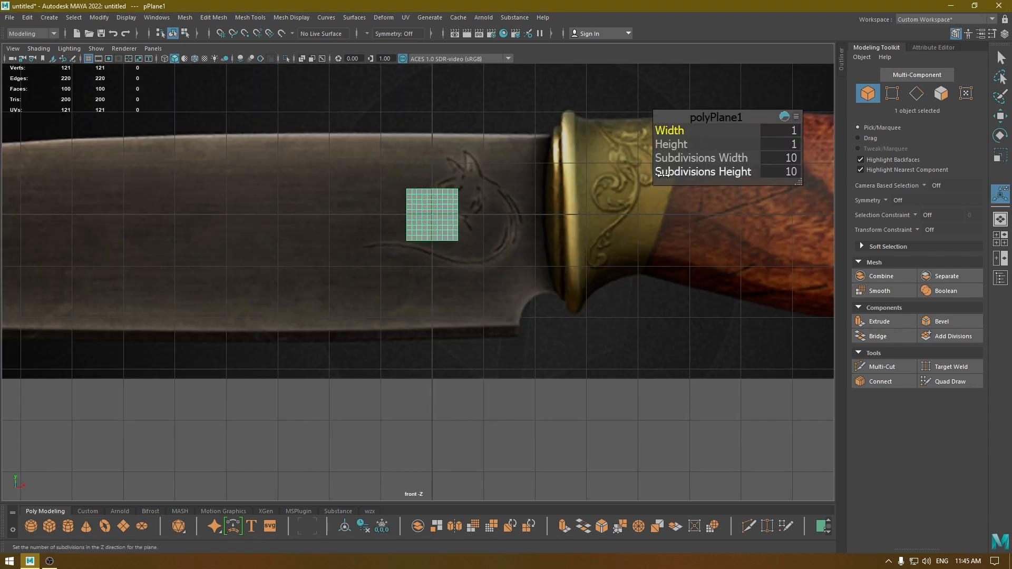
click(785, 158)
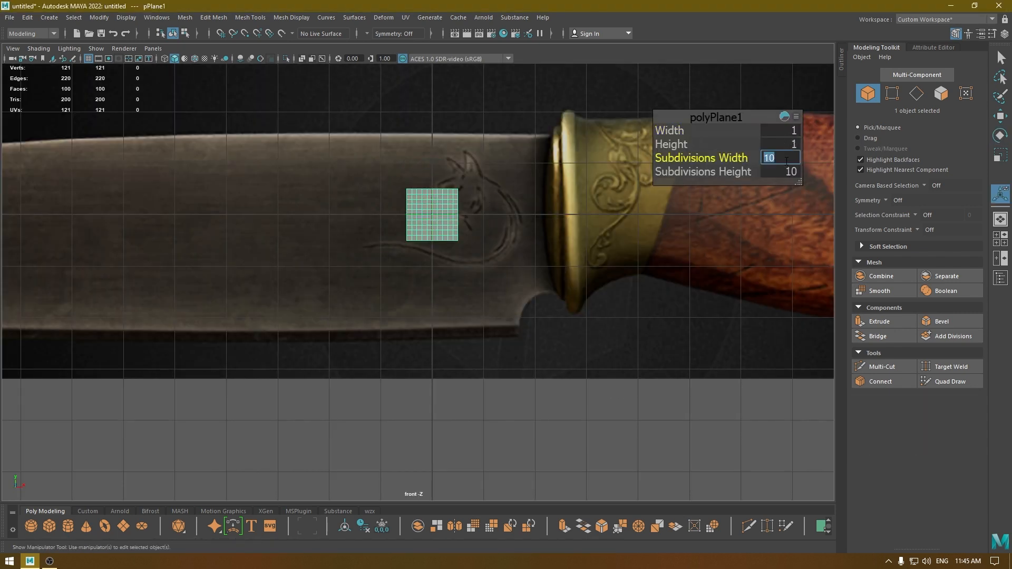
text(1)
key(Tab)
text(1)
key(Return)
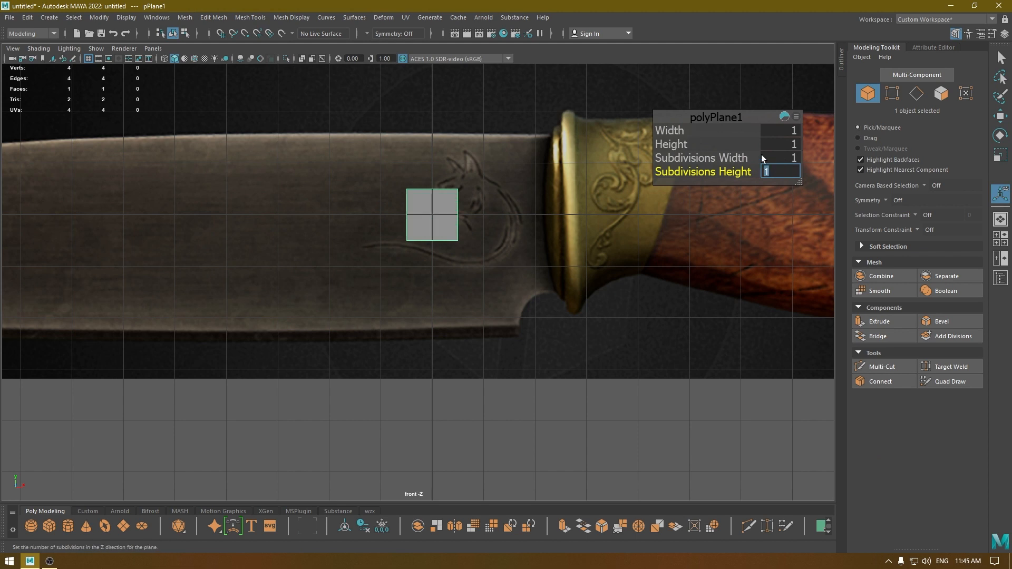
Scale the plane to roughly the blade's height and move it against the guard, at about X 0.84.
key(w)
key(r)
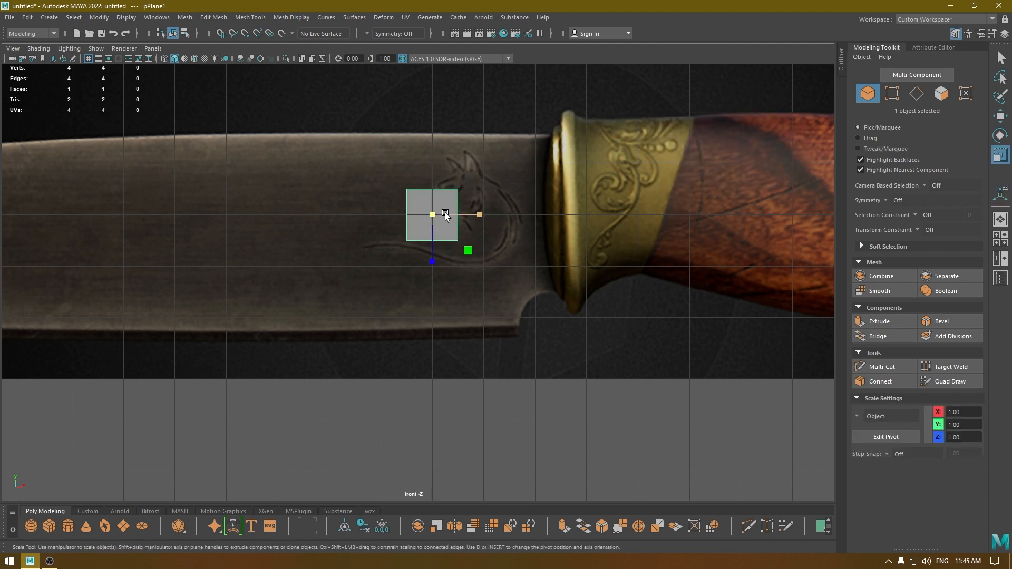
drag(449, 212, 510, 334)
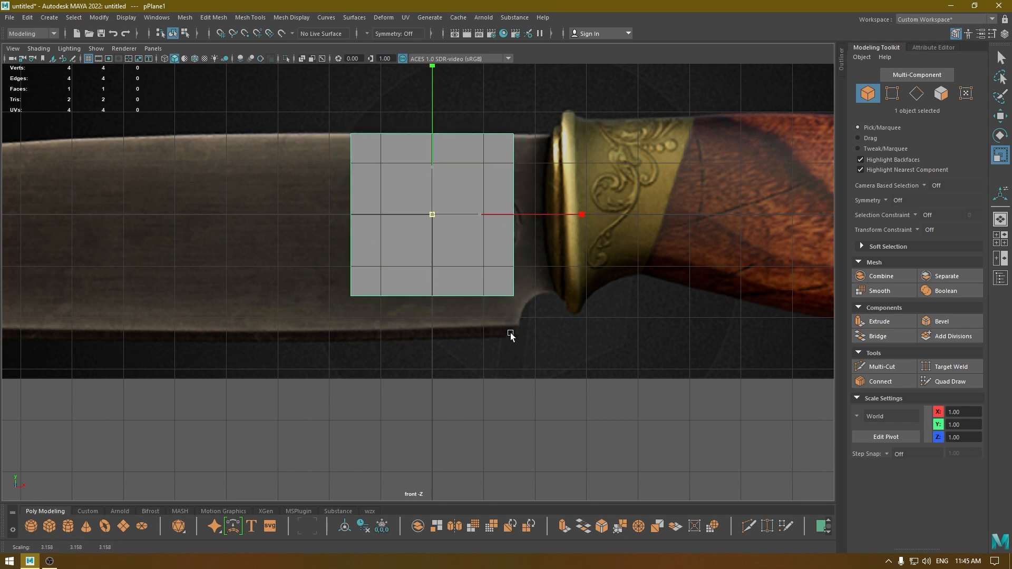
key(w)
drag(477, 215, 529, 213)
key(r)
key(w)
drag(474, 165, 475, 160)
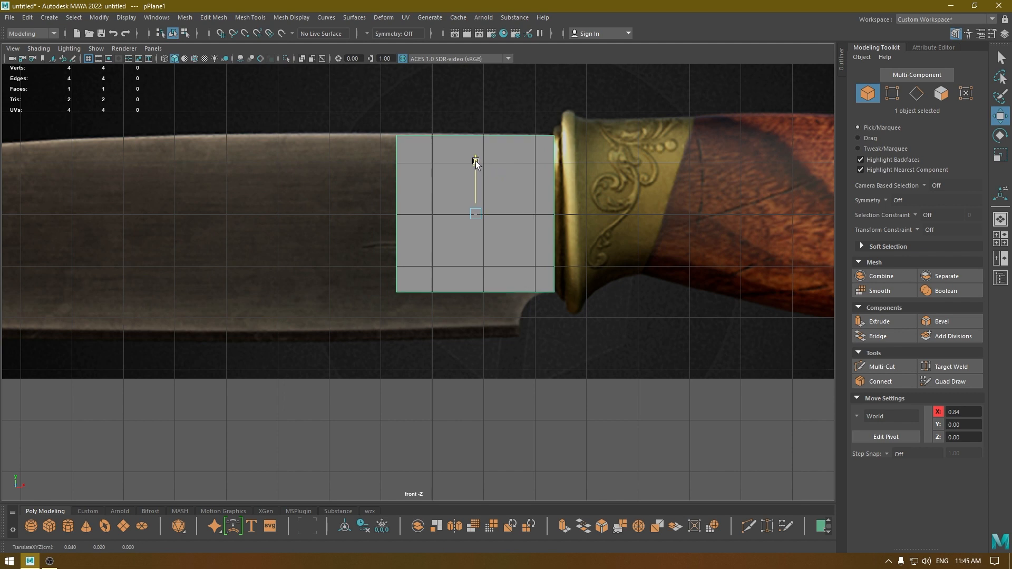
Narrow the plane to a thin strip beside the guard, moving its blade-side vertices to X 2.09 and the lower one to Y -1.56.
right_drag(396, 188, 343, 189)
drag(369, 95, 456, 441)
drag(448, 214, 533, 248)
click(534, 282)
scroll(577, 357, up, 2)
alt+middle_drag(588, 331, 460, 387)
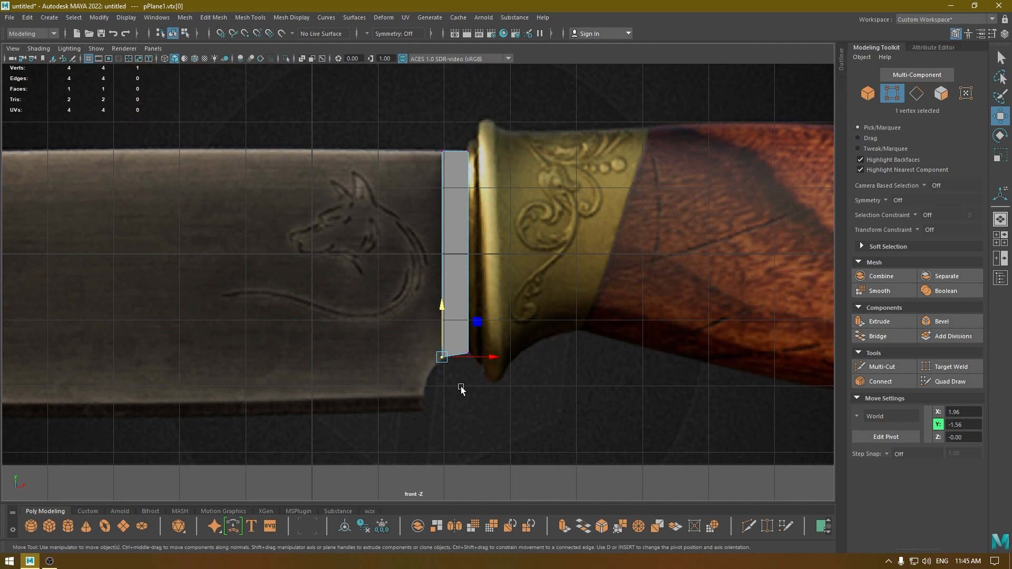
shift+click(441, 150)
drag(487, 252, 501, 250)
alt+middle_drag(451, 337, 492, 311)
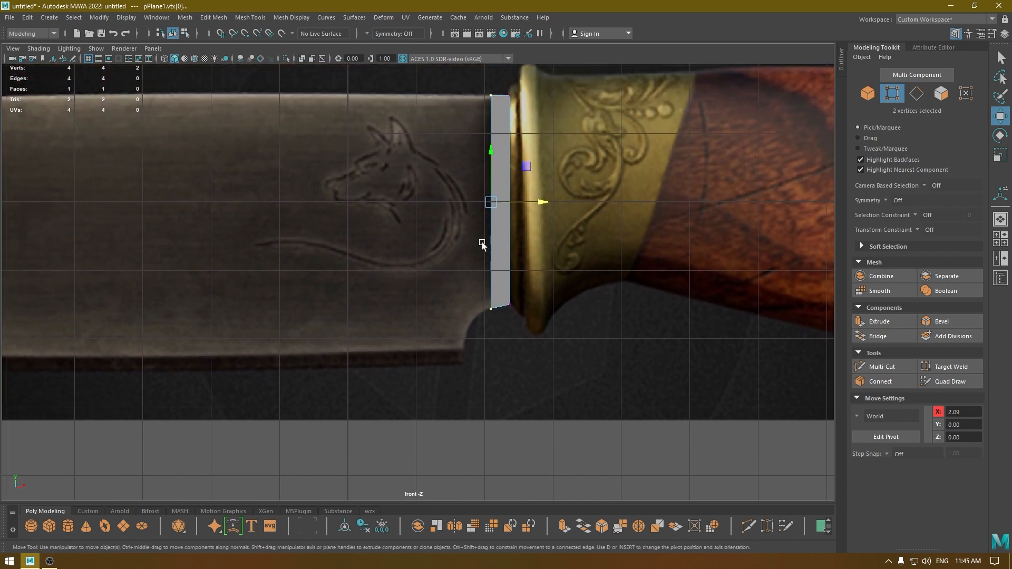
Extrude the strip's blade-side edge twice toward the blade, adding two narrow faces.
right_drag(464, 184, 458, 133)
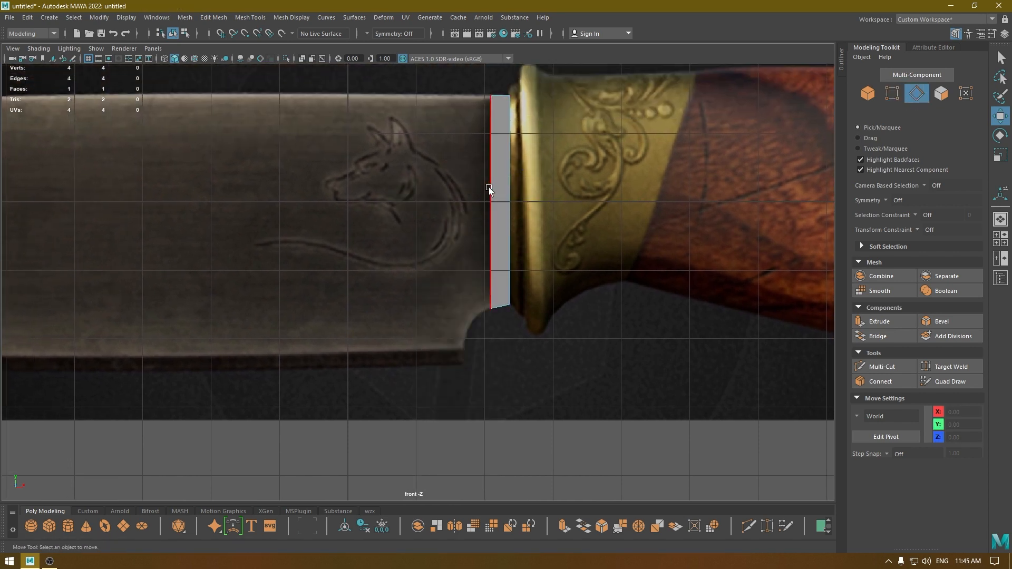
shift+drag(533, 202, 502, 203)
right_drag(476, 225, 423, 218)
alt+right_drag(432, 355, 518, 361)
alt+middle_drag(518, 361, 504, 283)
Lower the bottom vertices of the new faces to follow the notch, placing the outermost one at about Y -2.12.
drag(493, 259, 493, 258)
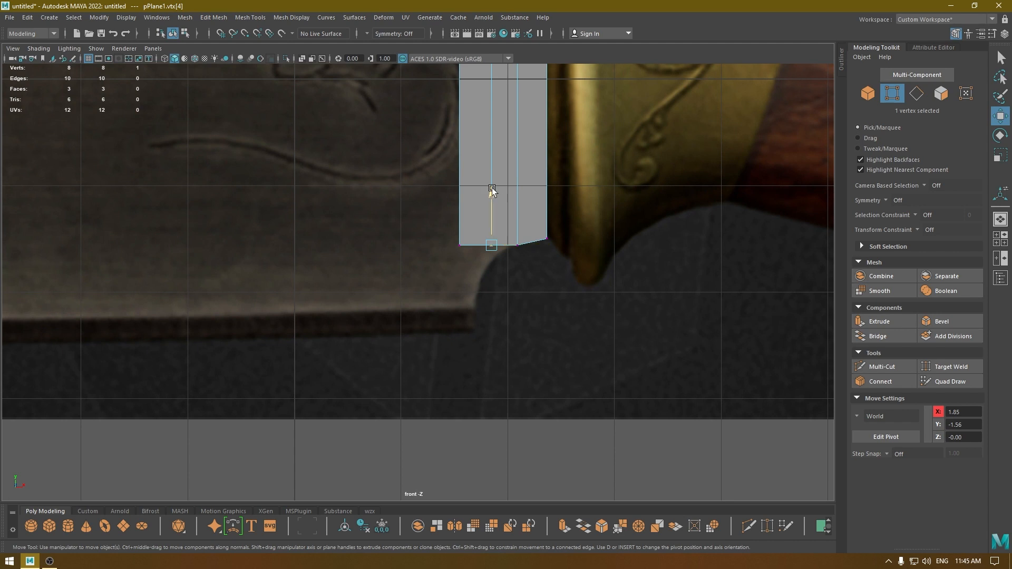
drag(491, 188, 463, 265)
click(459, 245)
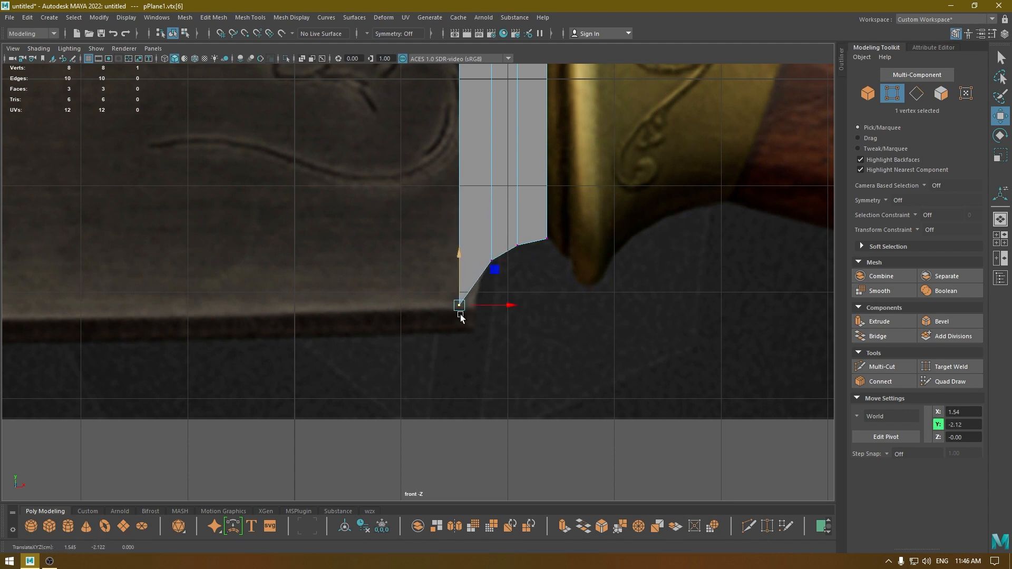
alt+right_drag(461, 315, 459, 238)
alt+middle_drag(459, 238, 467, 334)
Move the outermost blade-side vertex pair to about X 1.67, in line with the blade's heel.
drag(432, 177, 453, 449)
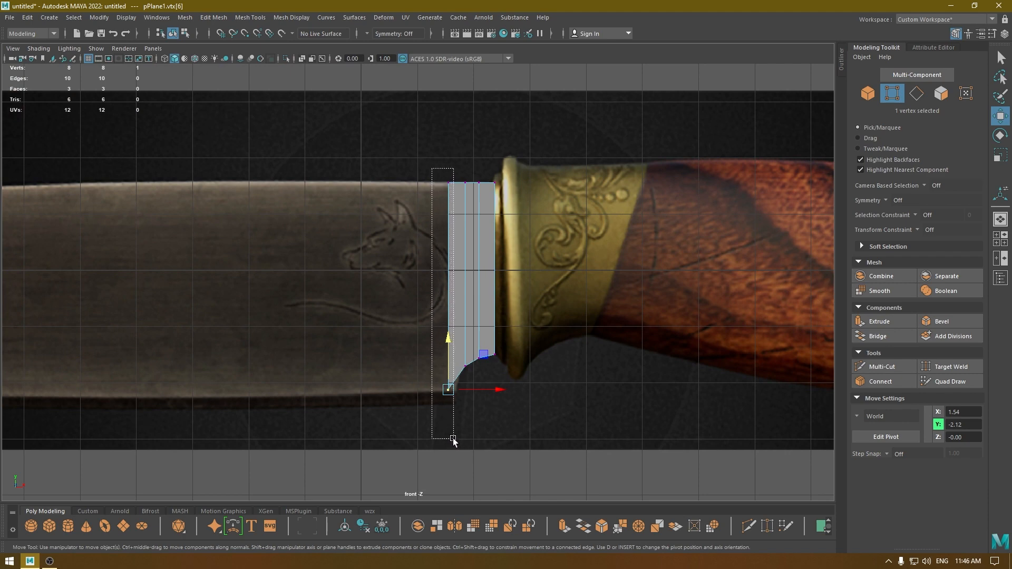
scroll(454, 449, up, 5)
alt+middle_drag(465, 267, 470, 423)
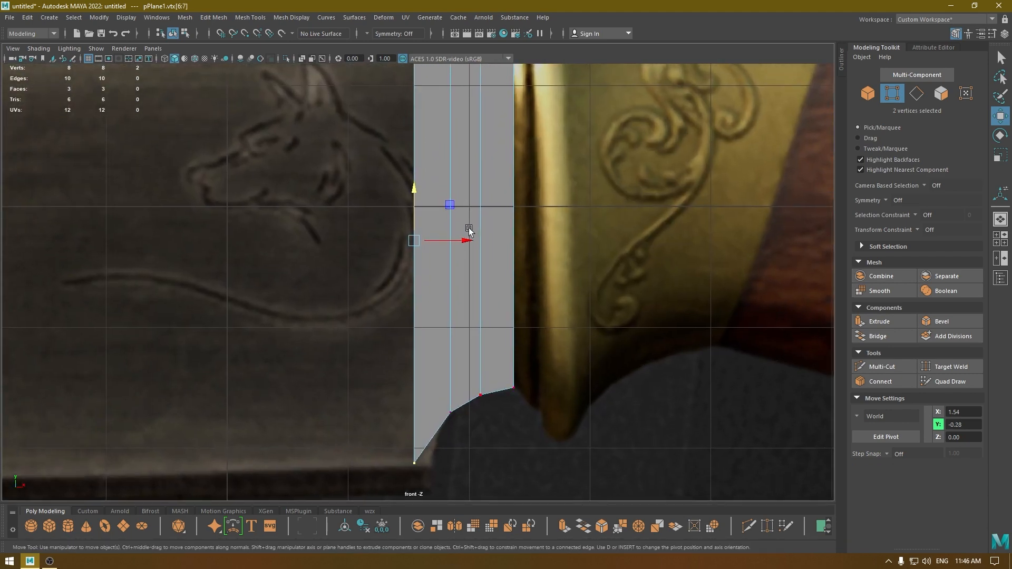
drag(467, 240, 479, 243)
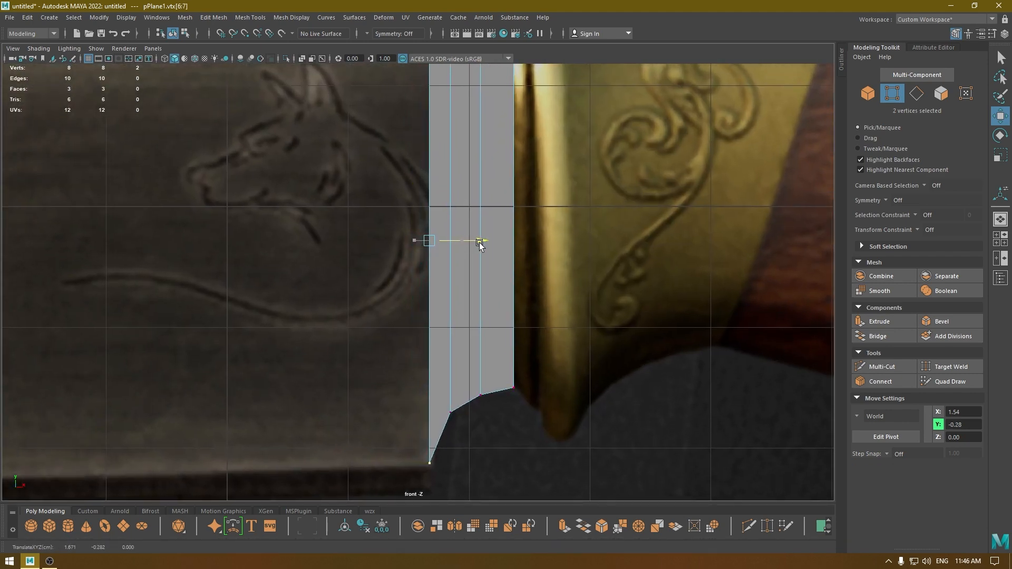
Switch to wireframe display and fit the two middle bottom vertices to the notch curve, one at about X 1.85, Y -1.69.
click(449, 412)
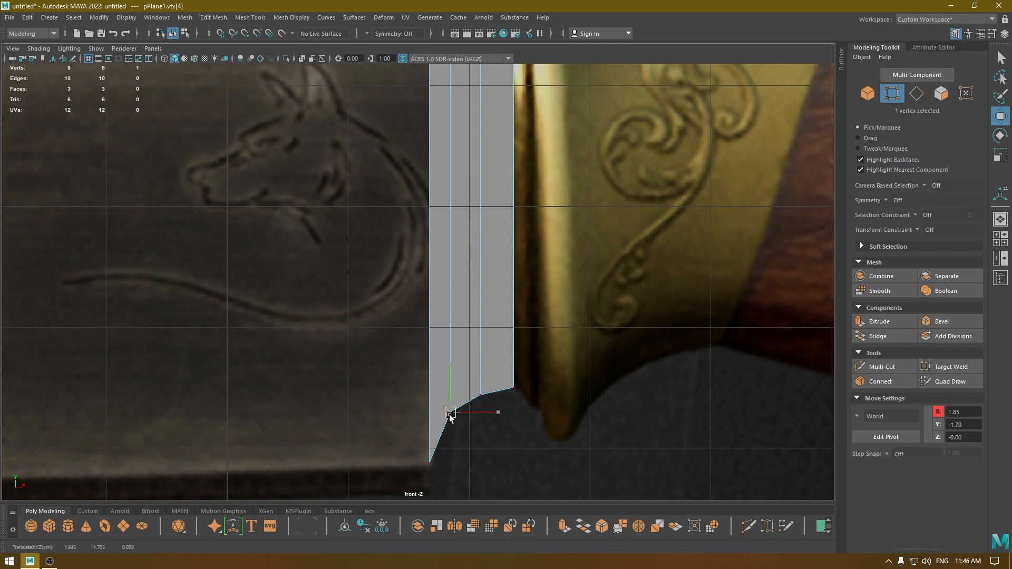
drag(449, 412, 447, 415)
key(4)
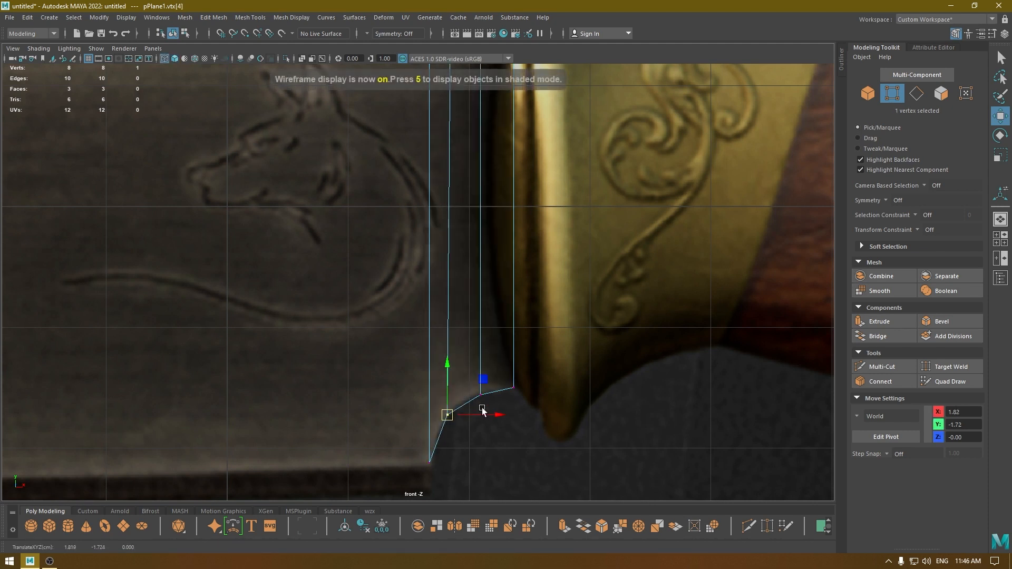
scroll(482, 410, up, 2)
click(480, 320)
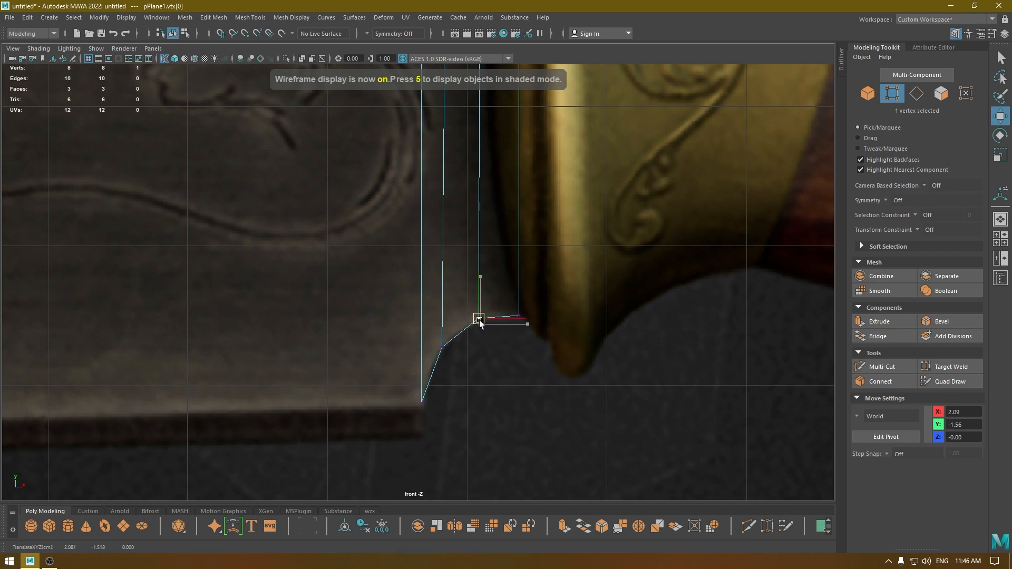
click(442, 348)
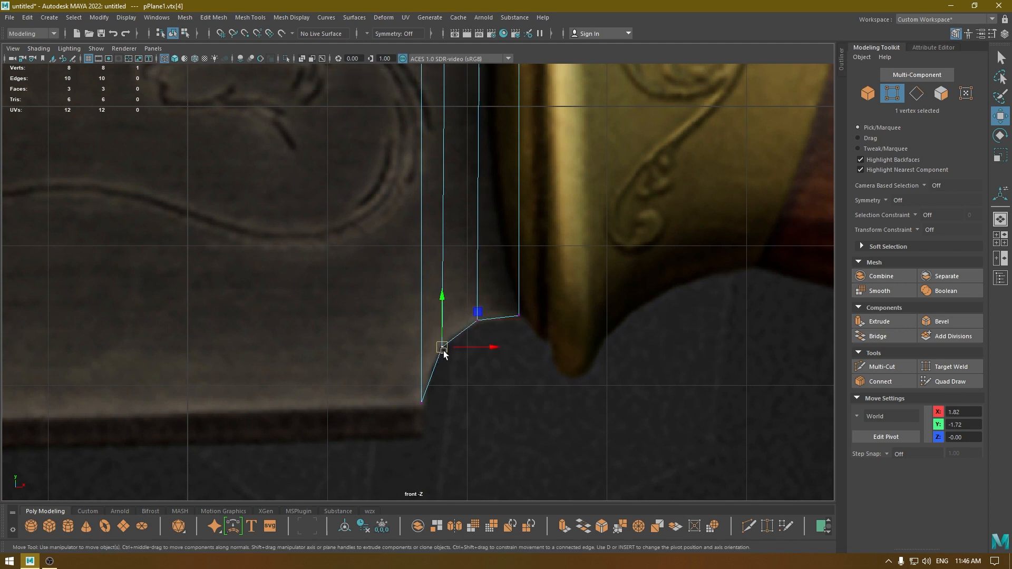
drag(444, 350, 446, 346)
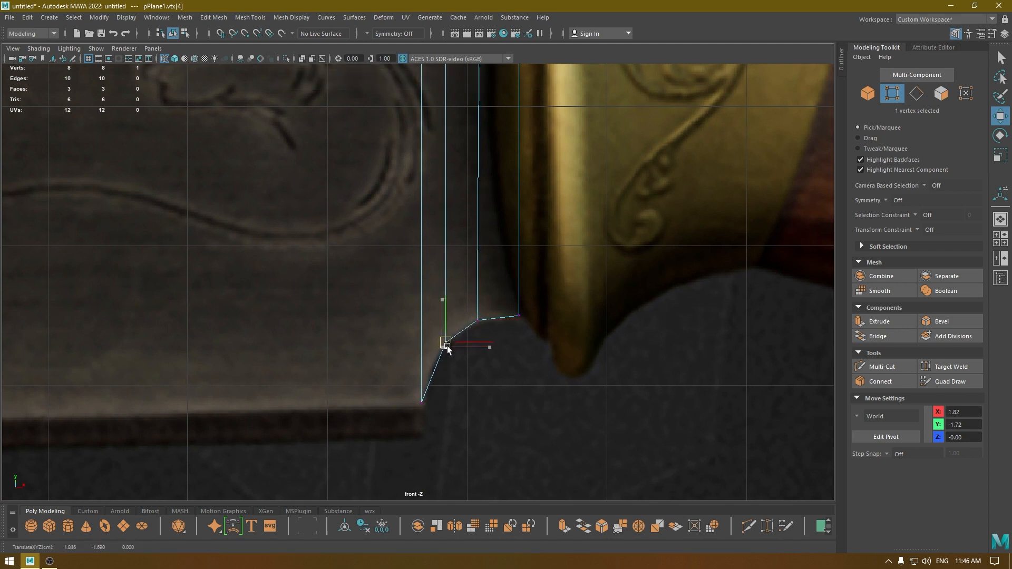
Move the upper vertex nearest the guard's inner edge loop to X 2.07 to straighten that vertical edge.
scroll(447, 345, down, 4)
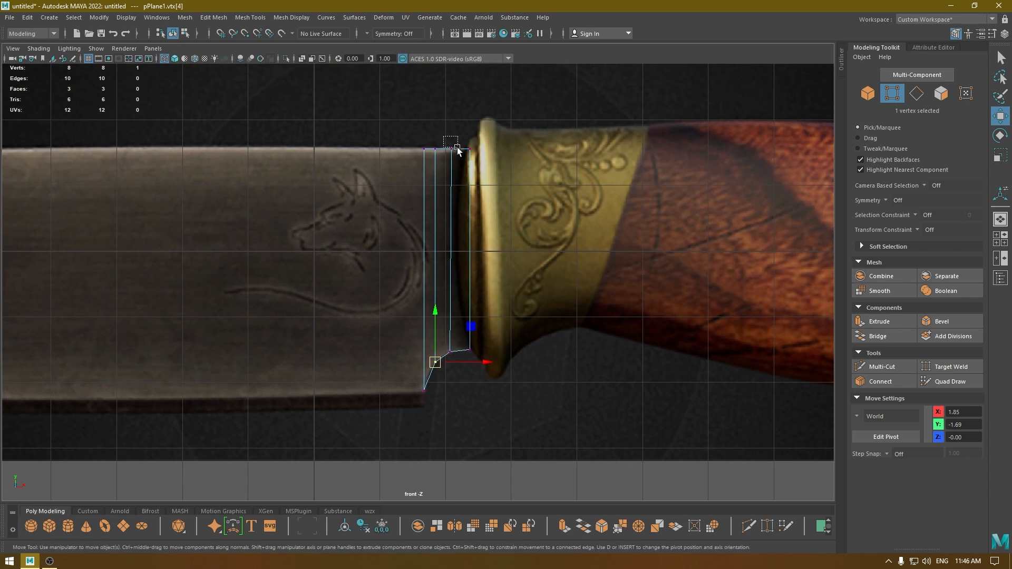
drag(457, 150, 457, 149)
click(498, 148)
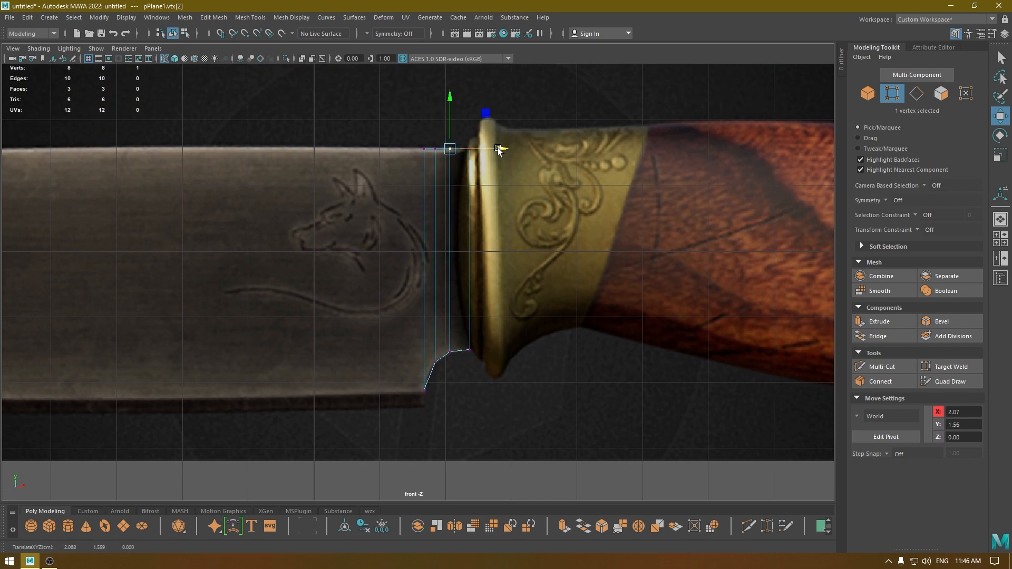
Extrude the blade-side end edge along the blade to X -5.00.
alt+right_drag(511, 301, 498, 314)
alt+middle_drag(458, 374, 554, 348)
right_drag(482, 223, 482, 197)
click(513, 237)
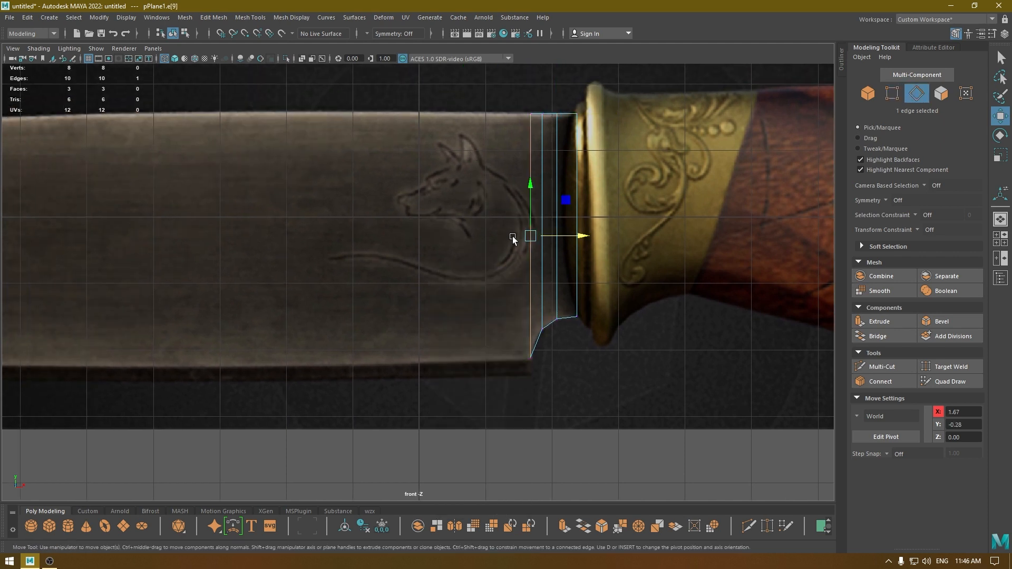
alt+middle_drag(513, 295, 629, 335)
alt+right_drag(629, 335, 614, 299)
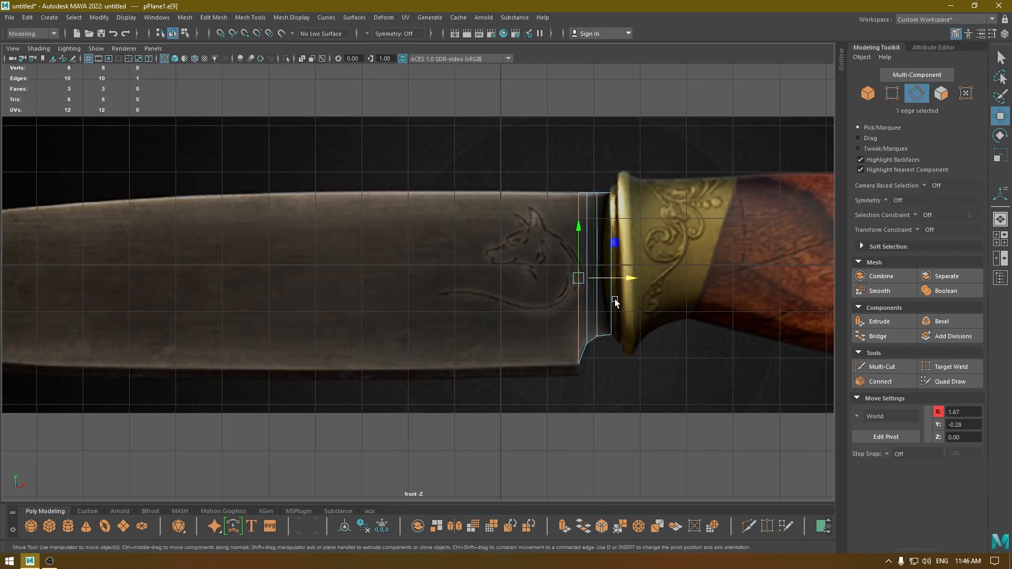
alt+middle_drag(614, 298, 674, 297)
shift+drag(689, 277, 379, 277)
alt+middle_drag(422, 301, 508, 267)
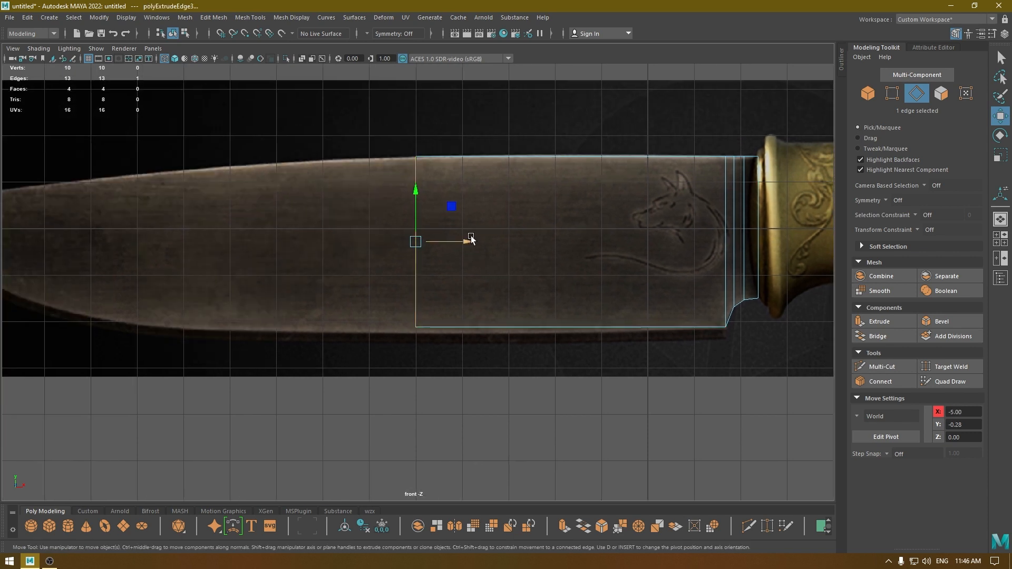
Fit the vertices of the extruded end edge to the blade outline, lowering the bottom one to about Y -2.23.
right_drag(477, 217, 397, 201)
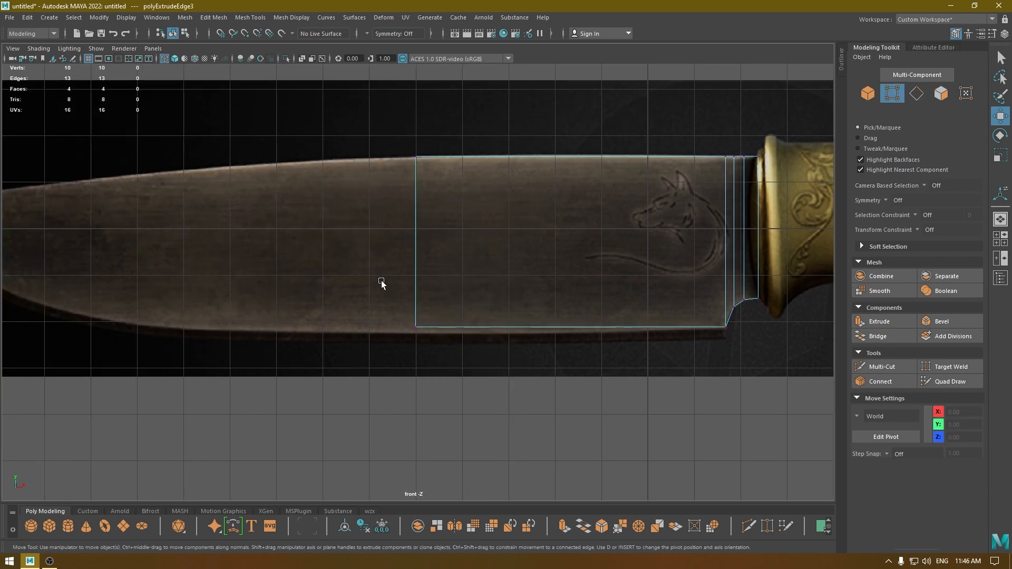
click(415, 285)
middle_drag(414, 274, 415, 279)
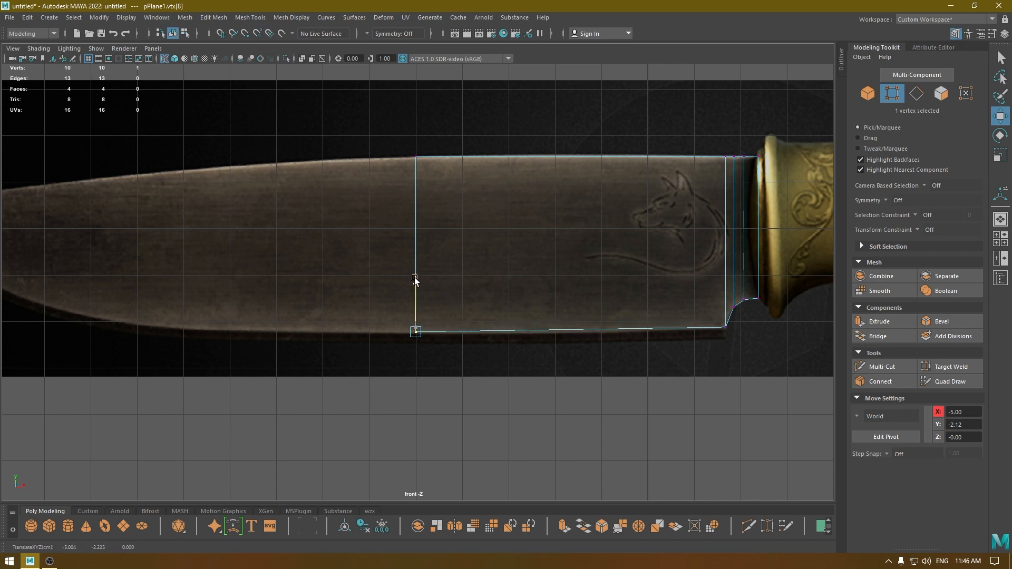
drag(414, 278, 415, 278)
alt+middle_drag(675, 287, 391, 186)
alt+right_drag(391, 186, 556, 324)
click(462, 129)
drag(477, 106, 478, 110)
alt+right_drag(463, 180, 400, 168)
Select the vertical end edge of the blade mesh at X -5.00.
alt+middle_drag(259, 183, 740, 312)
right_drag(581, 237, 571, 153)
click(561, 258)
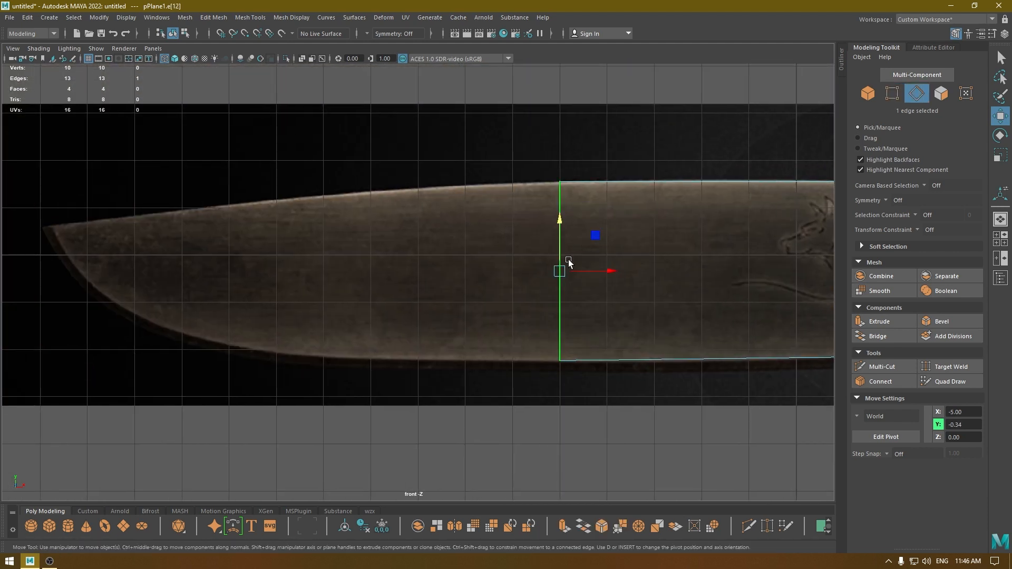
click(540, 295)
click(559, 304)
drag(579, 271, 602, 281)
key(ctrl+z)
key(ctrl+z)
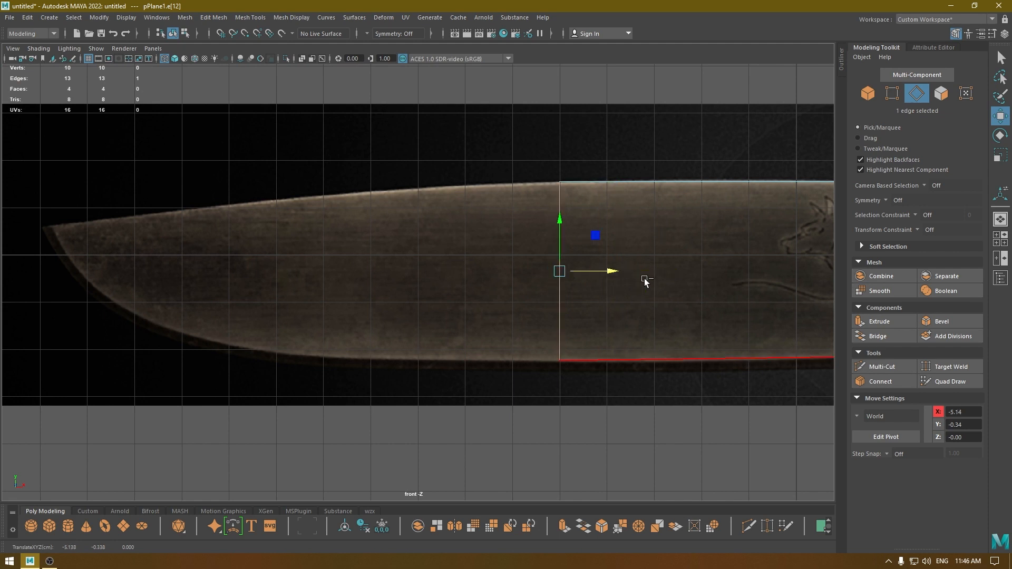
Extrude the selected end edge along the blade as far as its tip.
shift+drag(608, 272, 103, 279)
alt+middle_drag(160, 254, 517, 327)
scroll(463, 259, up, 4)
Move the two end vertices onto the blade's tip, placing the lower one at about X -15.60, Y 0.30.
right_drag(468, 237, 404, 226)
drag(404, 225, 416, 306)
alt+middle_drag(450, 422, 408, 288)
drag(398, 302, 378, 205)
scroll(379, 288, up, 5)
alt+middle_drag(361, 182, 441, 461)
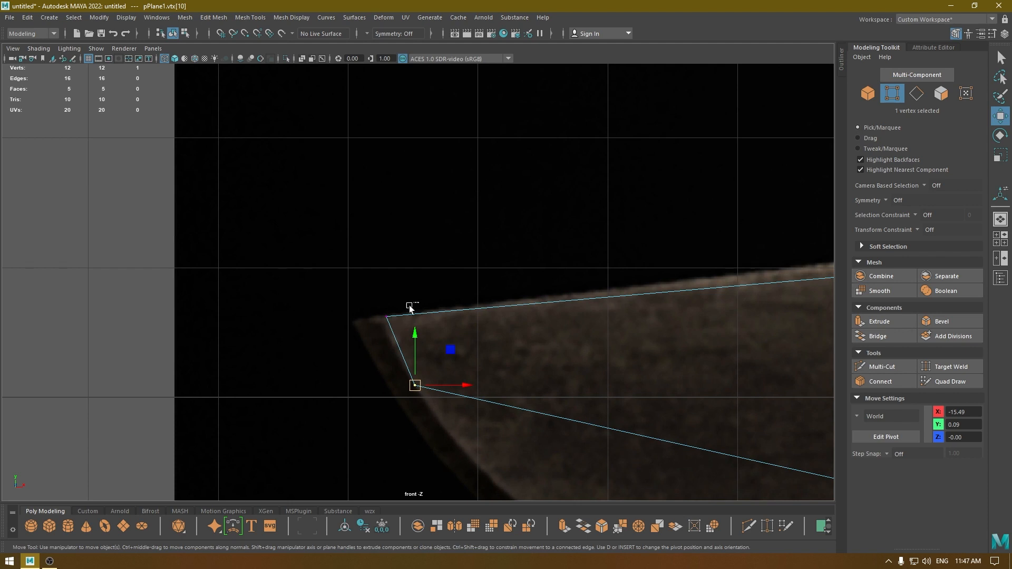
drag(409, 305, 381, 322)
drag(428, 371, 397, 355)
scroll(436, 386, down, 4)
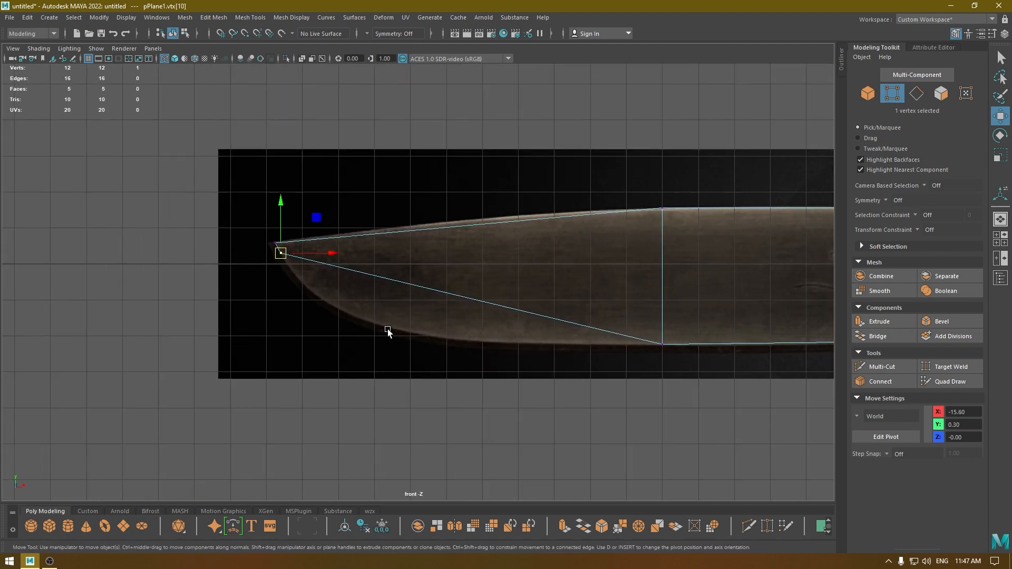
alt+middle_drag(388, 329, 395, 339)
scroll(469, 235, up, 1)
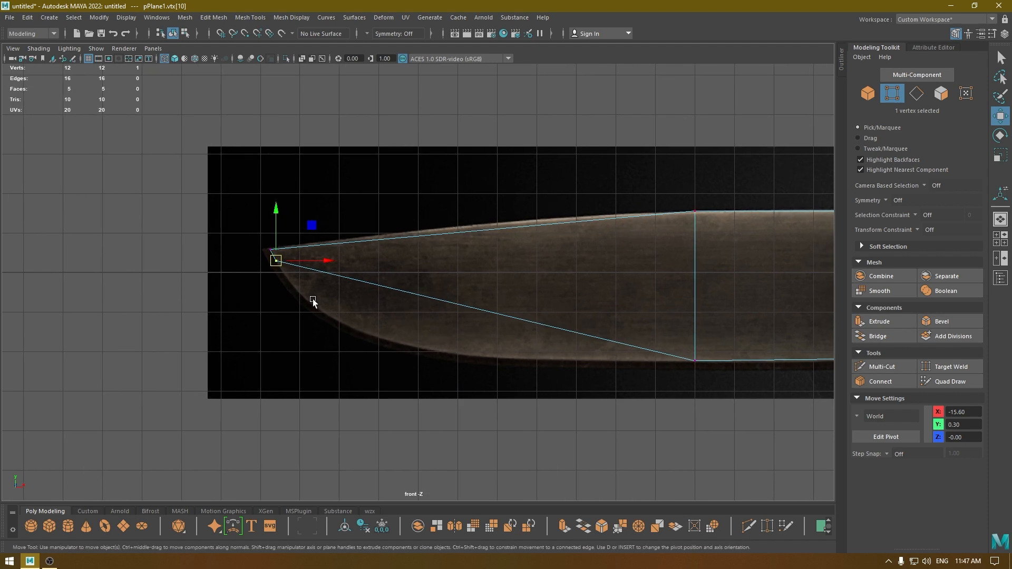
Use Connect on the long lower edge of the blade's tip face to add 8 segments across it.
right_drag(502, 268, 504, 299)
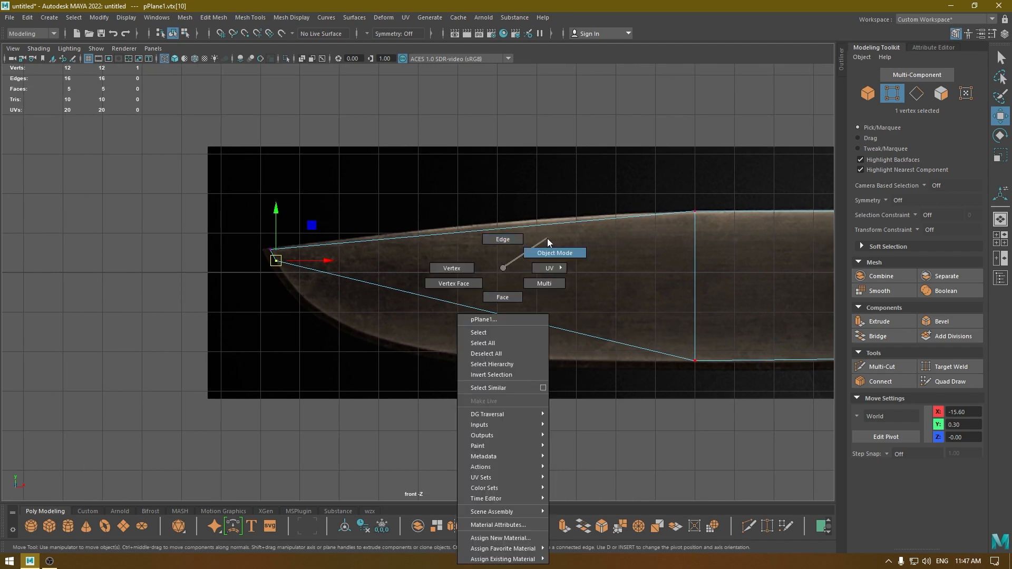
right_drag(547, 239, 485, 516)
click(476, 309)
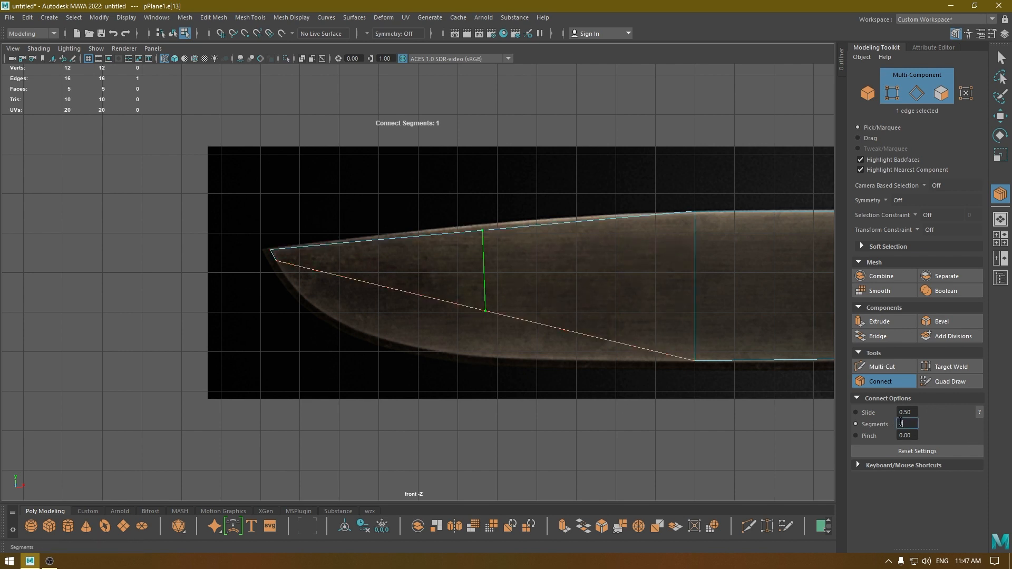
key(Return)
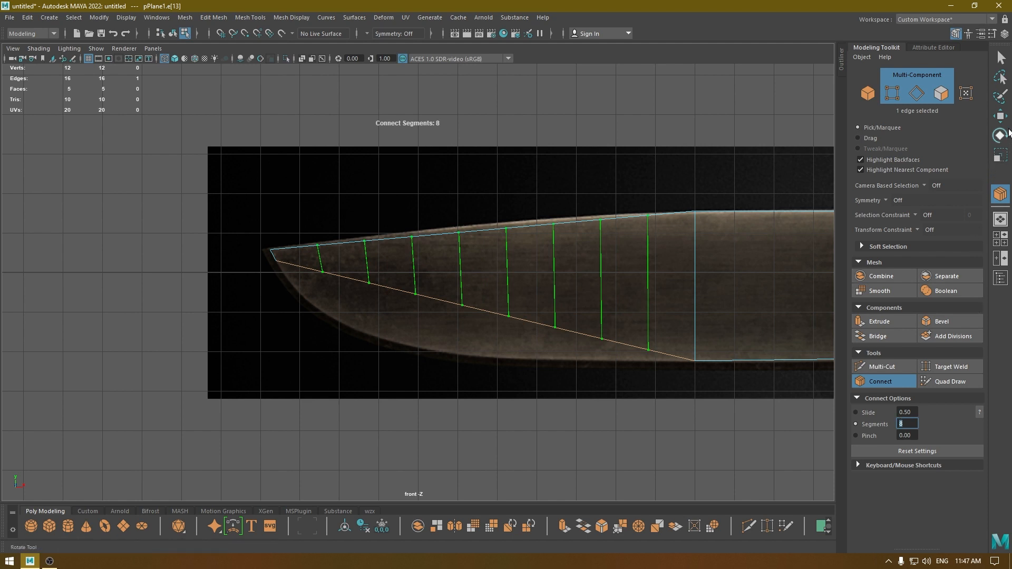
click(1000, 116)
Raise the two new upper vertices farthest from the tip onto the blade's spine in the reference image.
scroll(348, 225, up, 2)
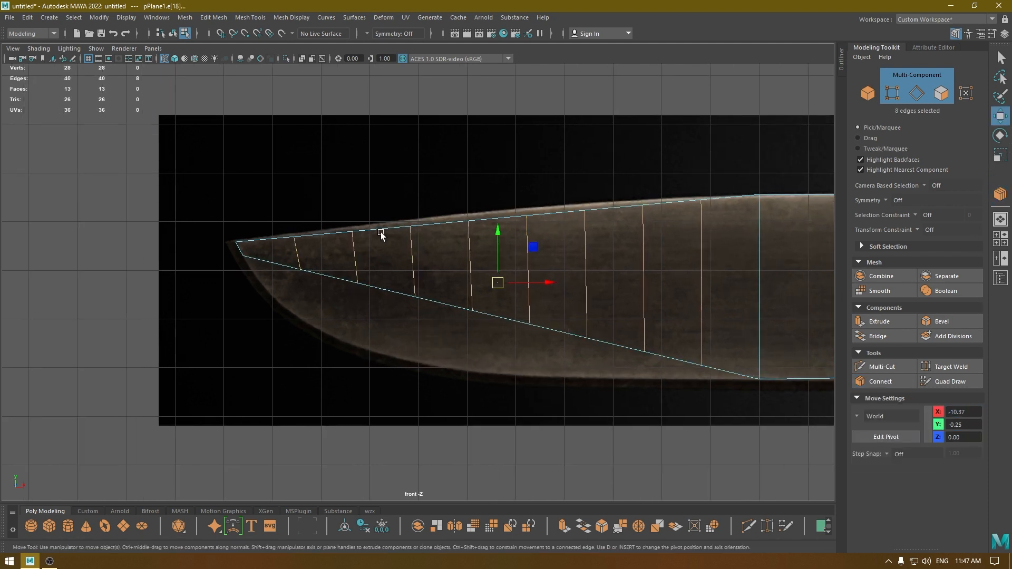
right_drag(562, 187, 511, 187)
alt+middle_drag(659, 185, 442, 190)
alt+right_drag(442, 191, 559, 327)
alt+middle_drag(482, 126, 474, 173)
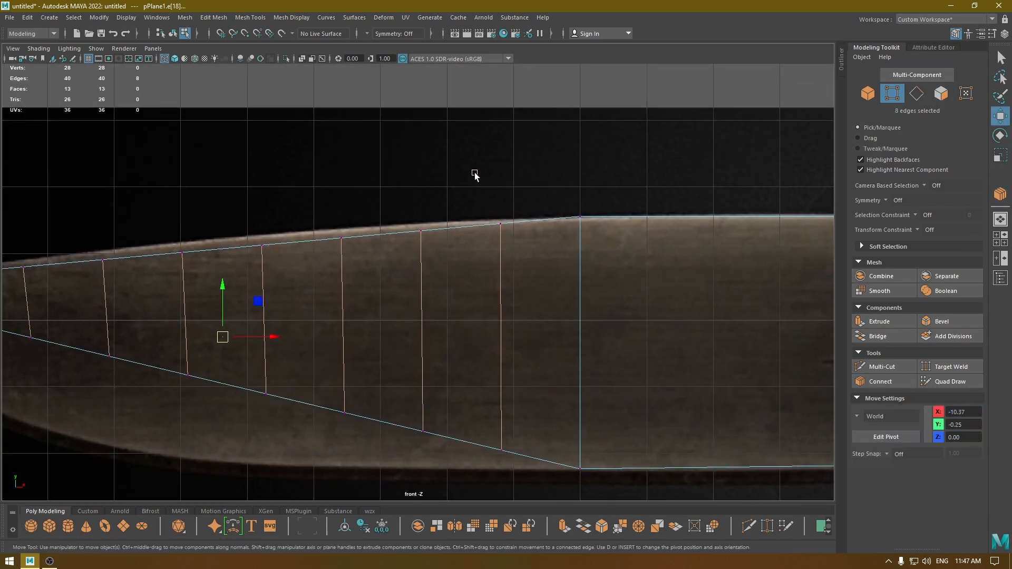
drag(474, 172, 516, 259)
drag(498, 169, 499, 169)
drag(448, 212, 393, 255)
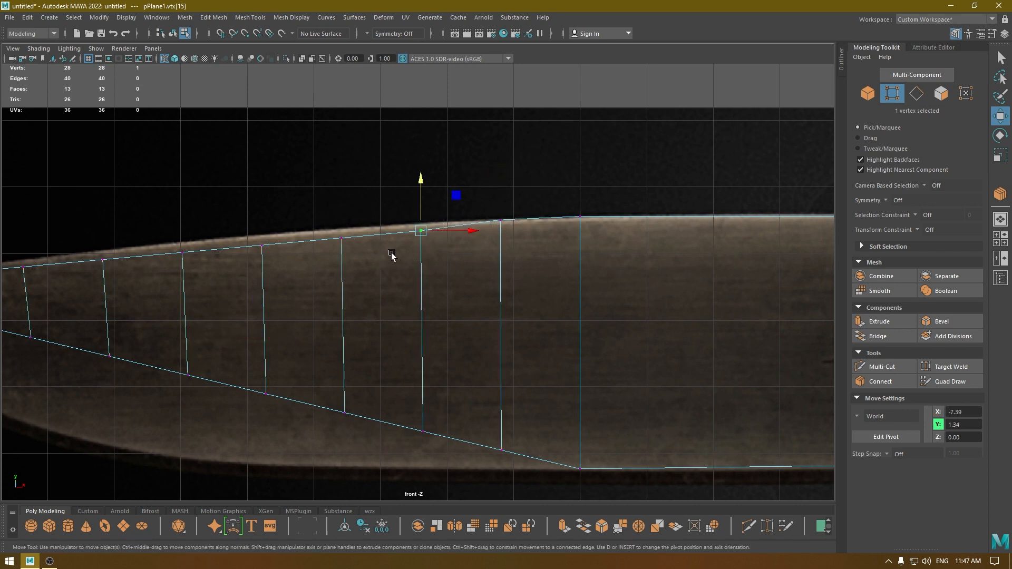
drag(420, 171, 420, 167)
Raise the next two upper vertices onto the spine outline, placing the one at X -9.78 at about Y 1.26.
alt+middle_drag(370, 221, 479, 217)
drag(479, 217, 417, 259)
drag(452, 191, 453, 184)
alt+middle_drag(425, 239, 515, 242)
drag(495, 227, 440, 264)
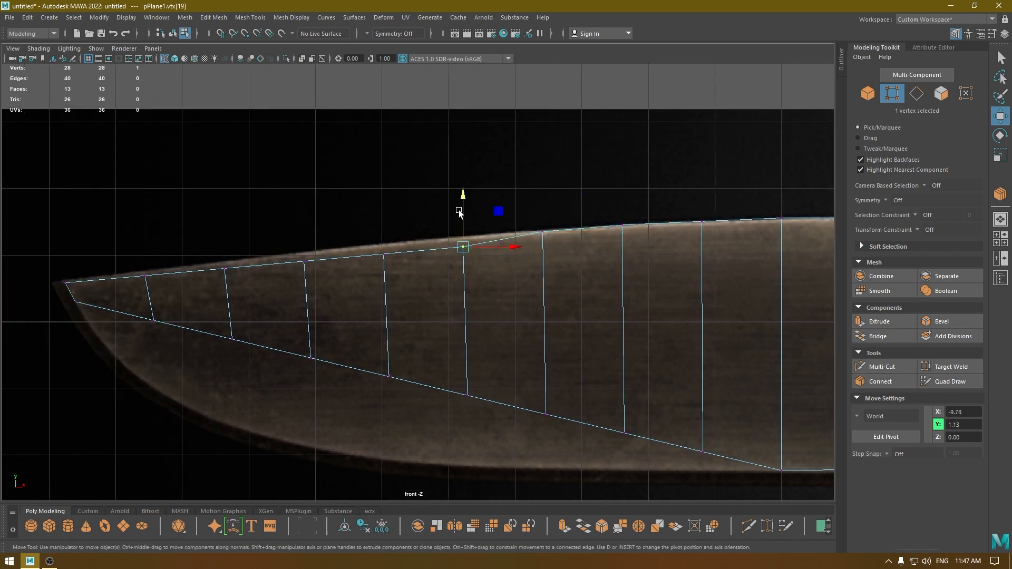
drag(463, 193, 462, 181)
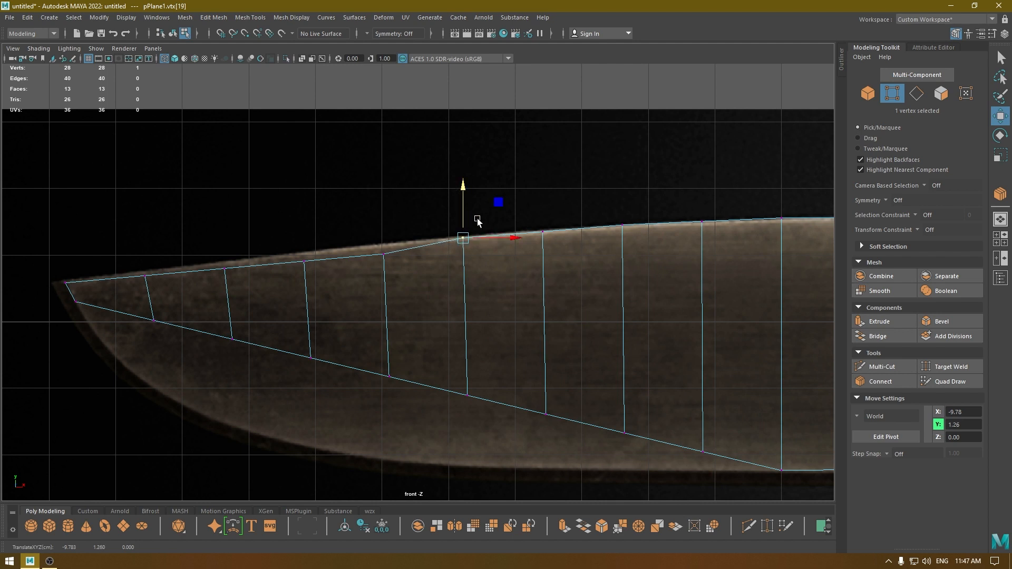
drag(564, 219, 514, 237)
drag(542, 179, 542, 176)
Raise the upper vertices at X -10.98 and X -12.17 to about Y 1.18 and Y 1.04 along the spine.
drag(428, 228, 361, 278)
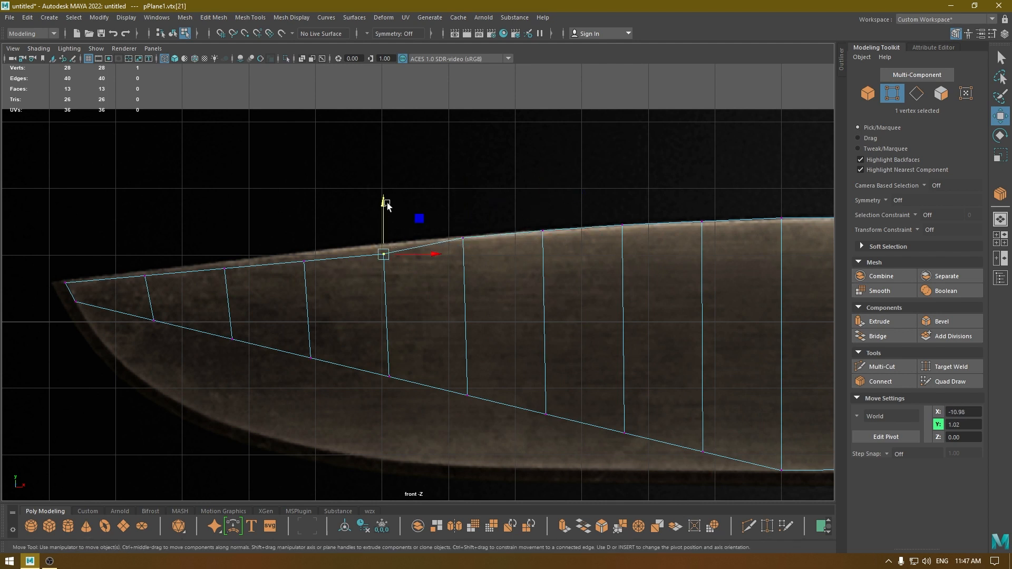
drag(384, 203, 382, 191)
alt+middle_drag(307, 236, 495, 237)
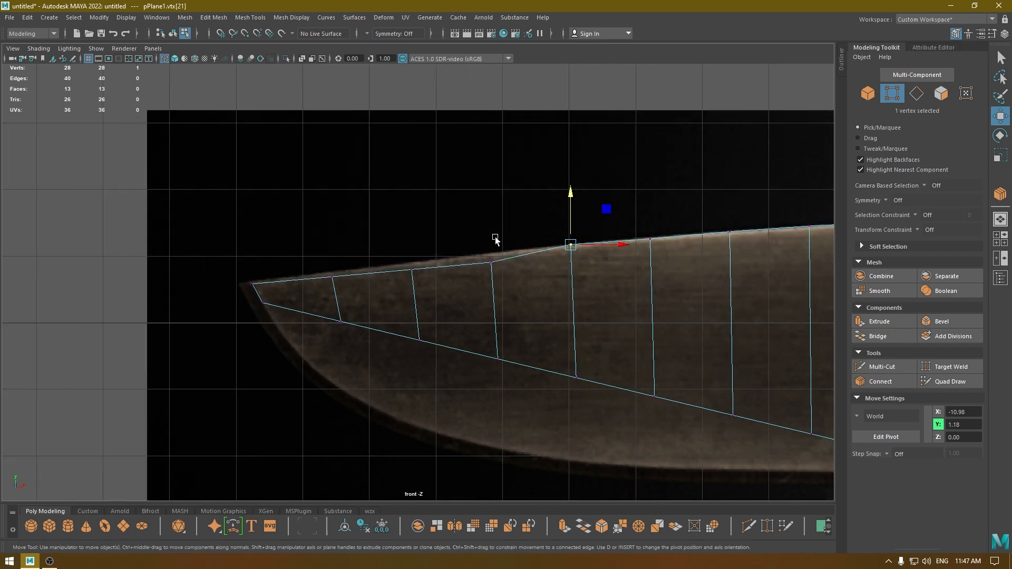
drag(476, 246, 507, 274)
drag(491, 212, 492, 202)
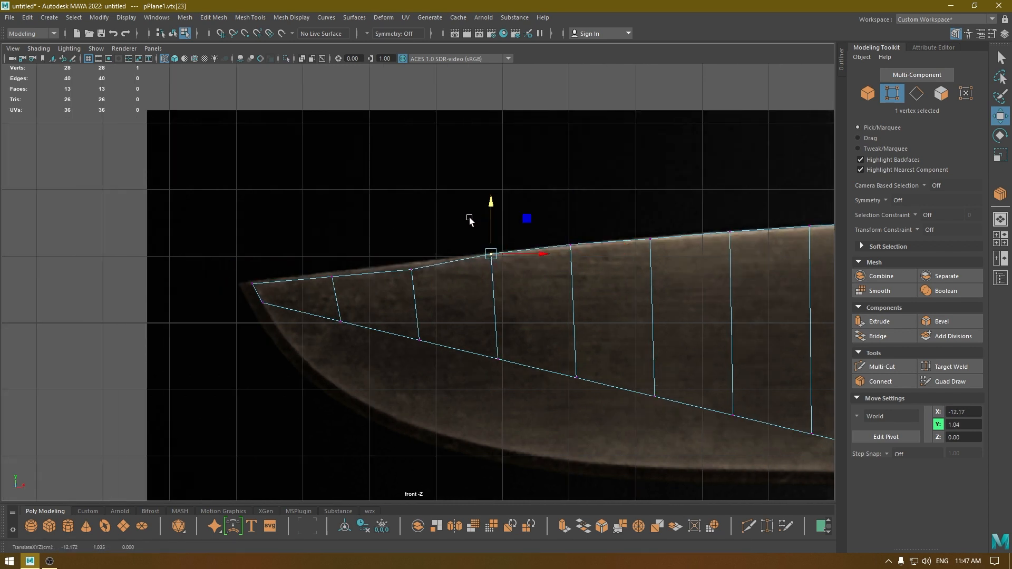
Fit the last two upper vertices to the spine at about Y 0.89 and Y 0.75, and lower the upper tip vertex slightly.
click(564, 237)
drag(442, 288, 414, 221)
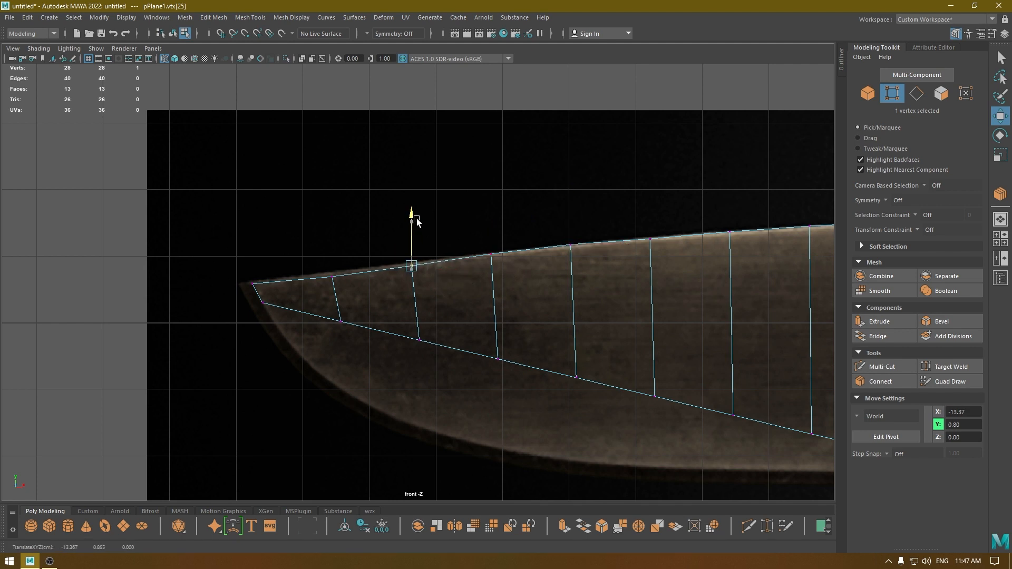
drag(418, 218, 418, 219)
drag(362, 246, 314, 294)
drag(333, 234, 333, 230)
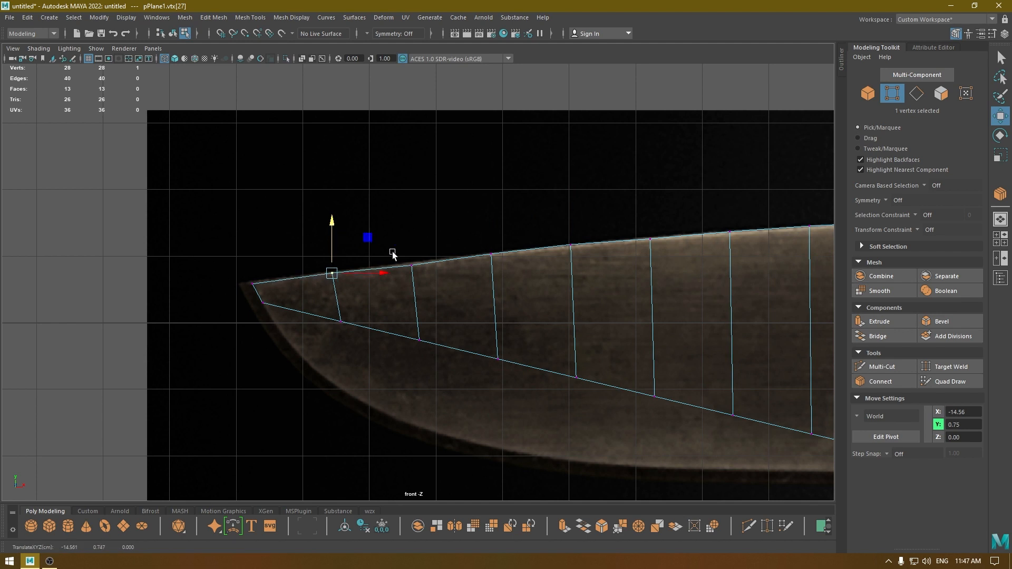
drag(392, 251, 427, 282)
drag(413, 225, 413, 224)
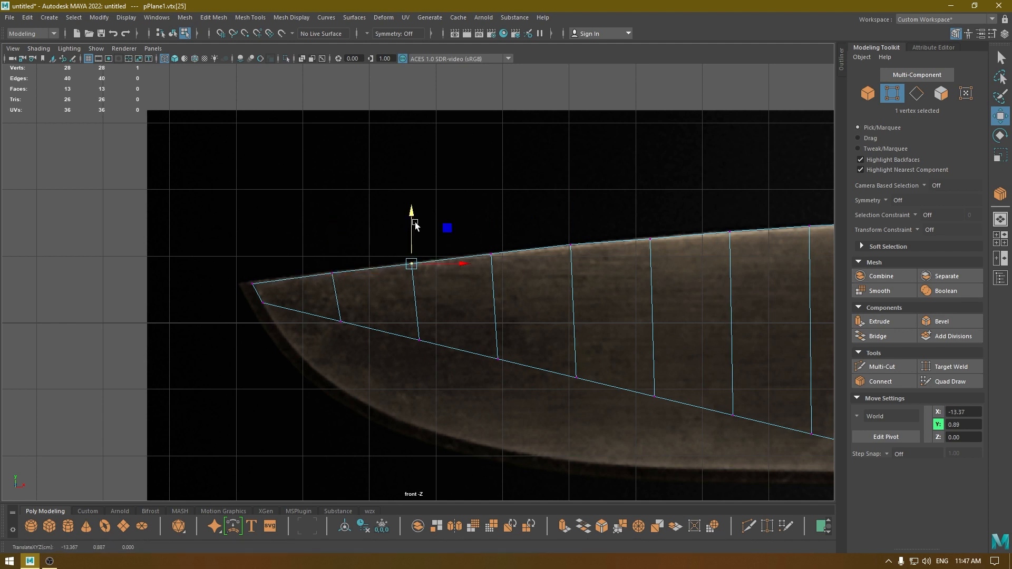
drag(284, 267, 258, 290)
drag(252, 235, 254, 242)
Move the first lower vertex onto the cutting edge at about X -15.02, Y -0.53, and the lower tip vertex to about X -15.56, Y 0.21.
alt+middle_drag(287, 328, 255, 296)
click(310, 284)
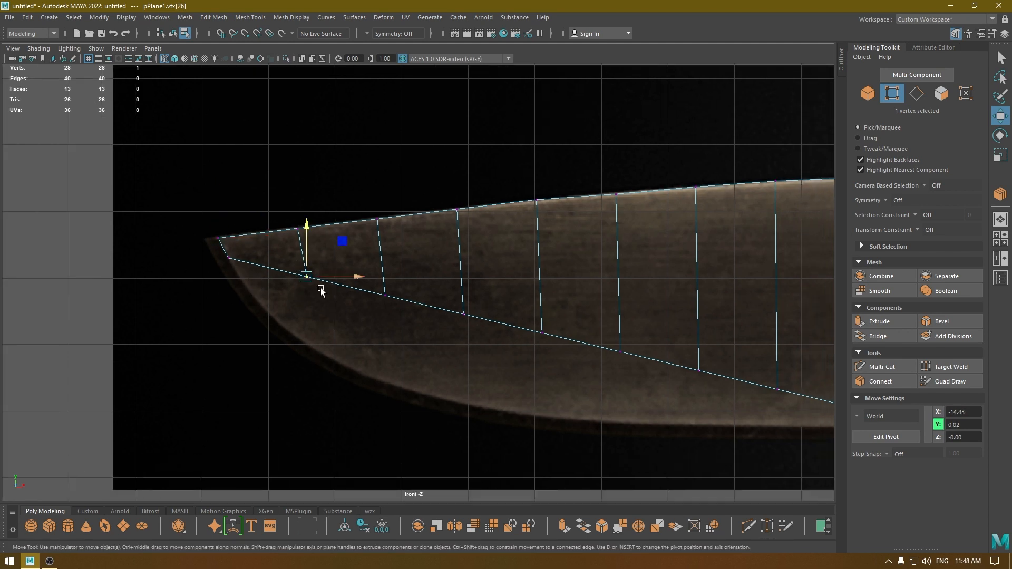
scroll(321, 293, up, 2)
alt+middle_drag(495, 448, 580, 426)
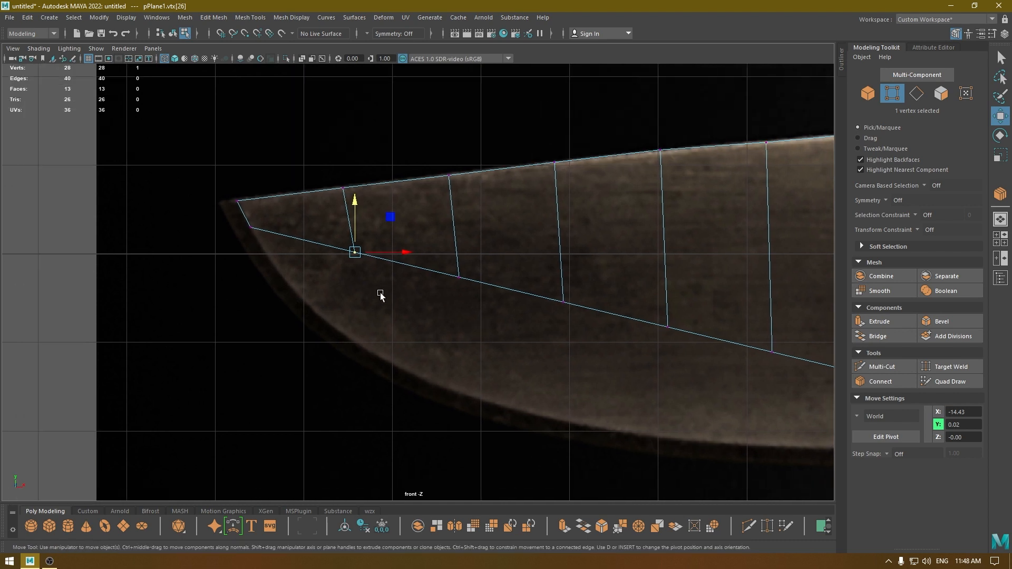
drag(359, 208, 337, 298)
drag(354, 343, 304, 301)
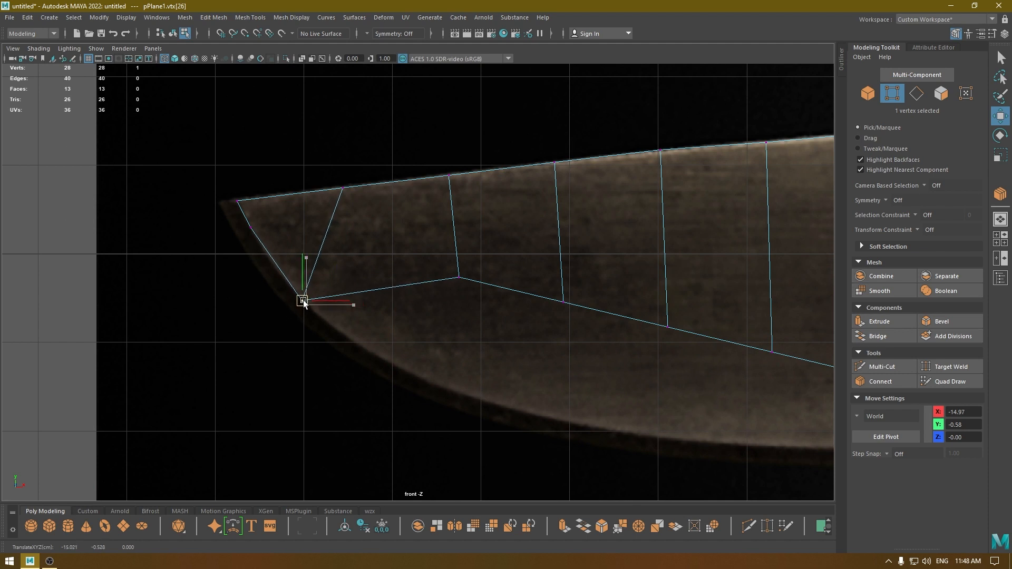
click(251, 230)
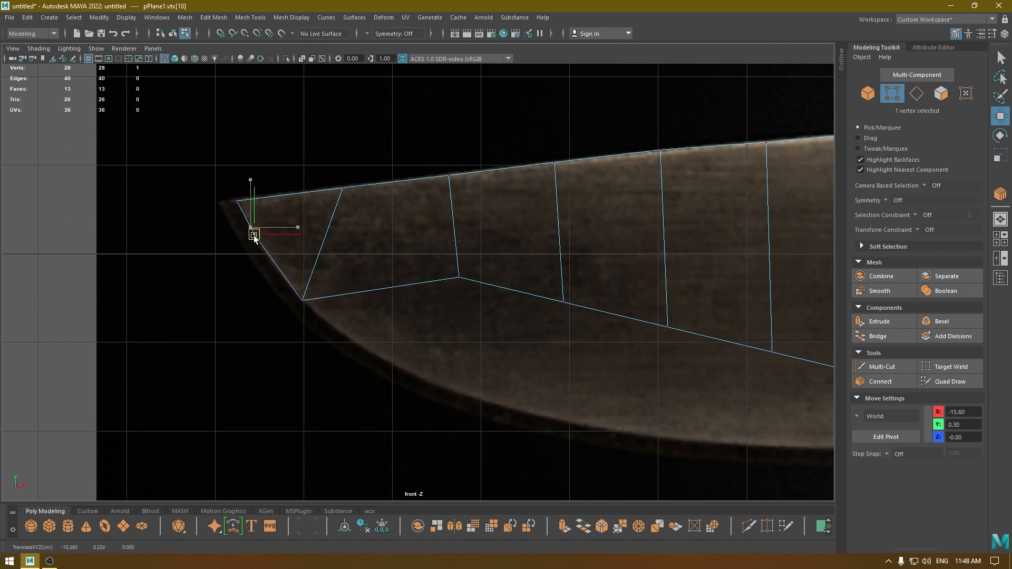
Move the second and third lower vertices onto the curved edge at about X -14.19, Y -1.14 and X -13.18, Y -1.60.
click(459, 277)
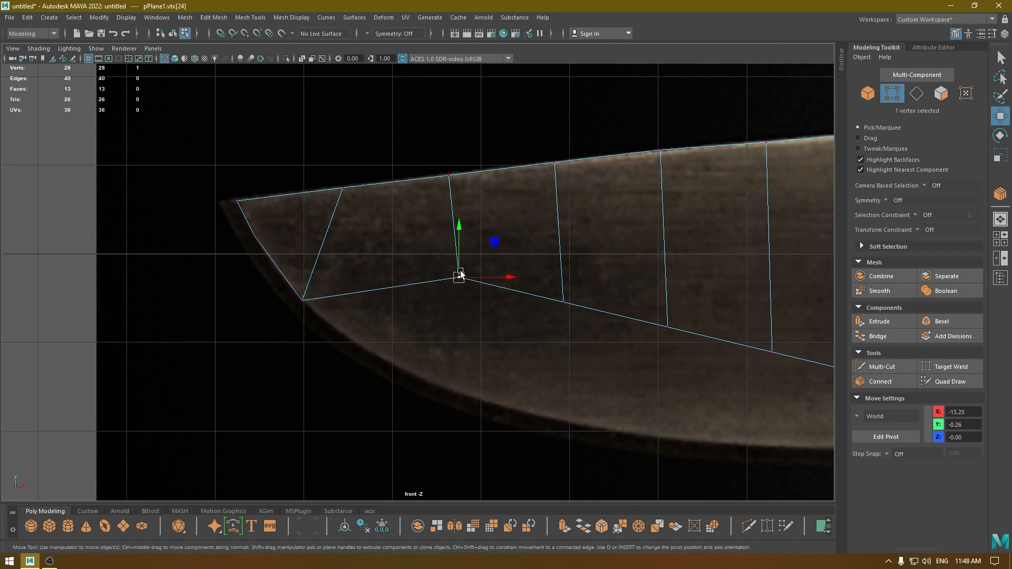
drag(460, 277, 380, 356)
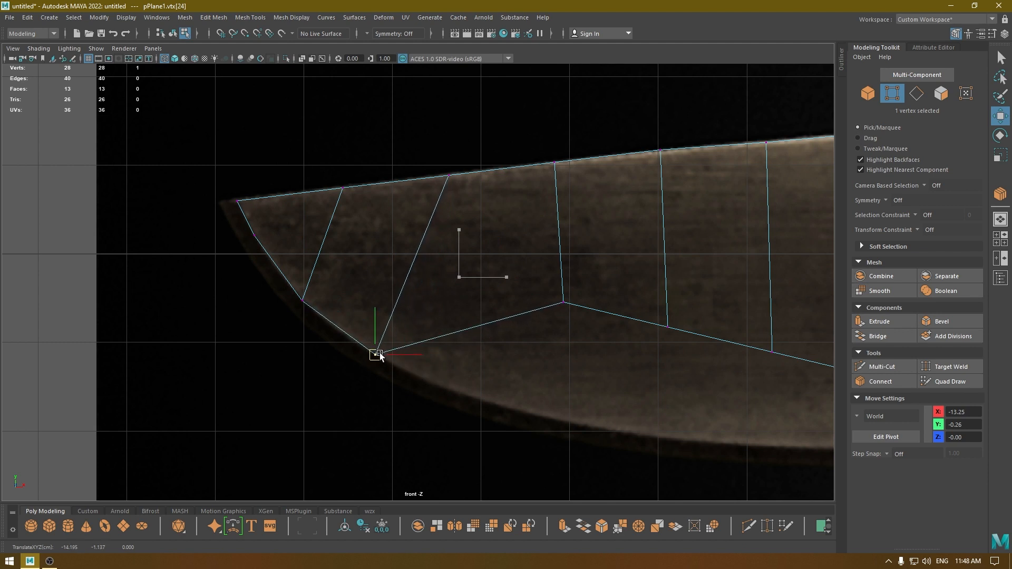
alt+middle_drag(479, 319, 348, 239)
drag(432, 223, 332, 317)
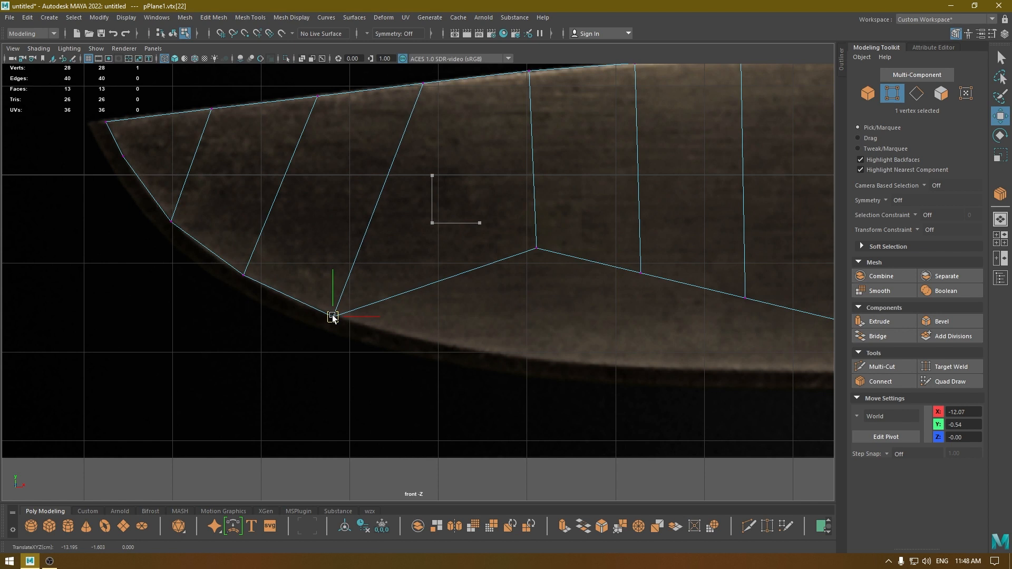
Move the fourth and fifth lower vertices onto the curved edge at about X -11.87, Y -1.93 and X -10.51, Y -2.13.
drag(517, 210, 571, 323)
drag(536, 248, 452, 345)
alt+middle_drag(452, 346, 272, 297)
drag(433, 163, 492, 267)
drag(465, 227, 394, 316)
Lower the three remaining bottom vertices onto the straight cutting edge, from about Y -2.20 at X -8.54 to Y -2.24 at X -6.18.
alt+middle_drag(525, 287, 417, 260)
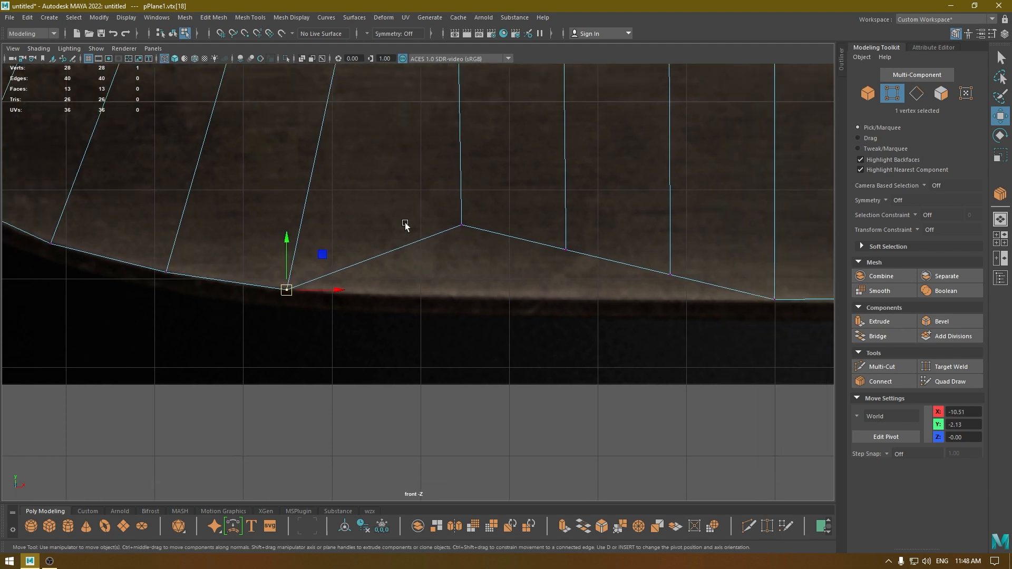
drag(437, 166, 491, 240)
drag(456, 176, 460, 248)
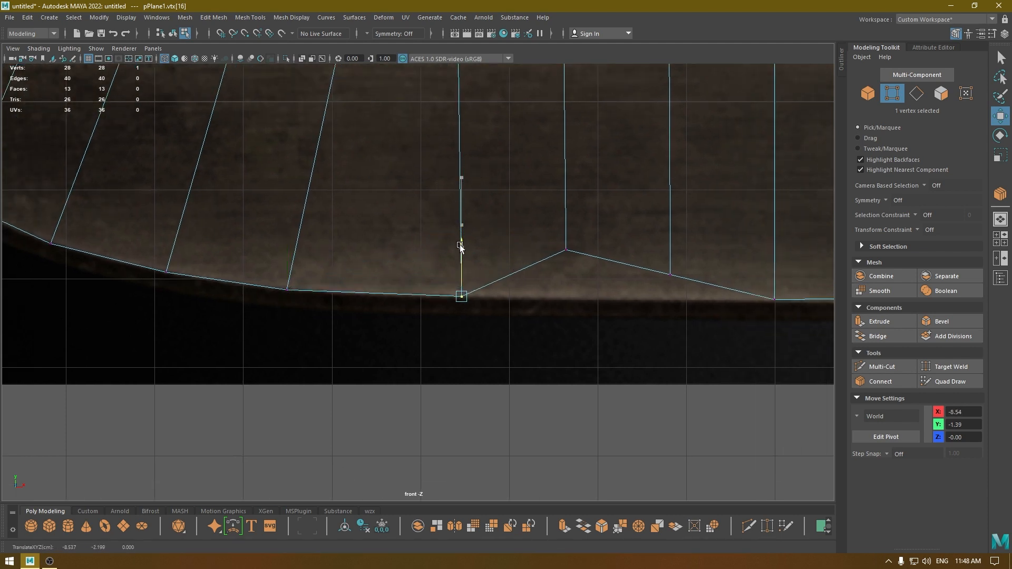
drag(532, 241, 582, 266)
drag(568, 211, 568, 258)
drag(629, 252, 692, 292)
drag(670, 227, 678, 251)
Refine the fifth, fourth and third lower vertices along the curved edge, placing the fifth at about X -10.42, Y -2.13.
scroll(577, 276, down, 5)
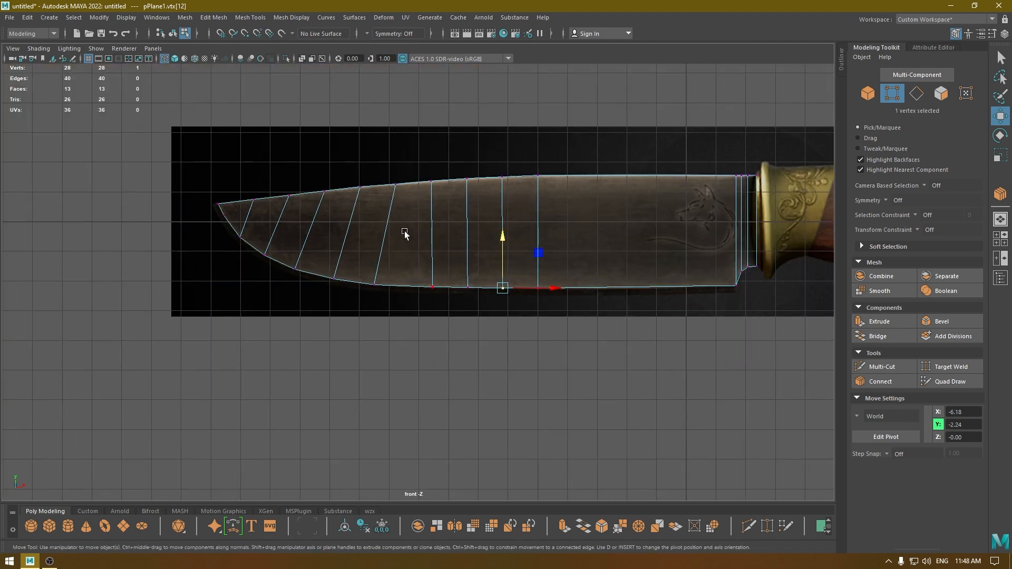
scroll(405, 234, up, 3)
drag(394, 323, 385, 308)
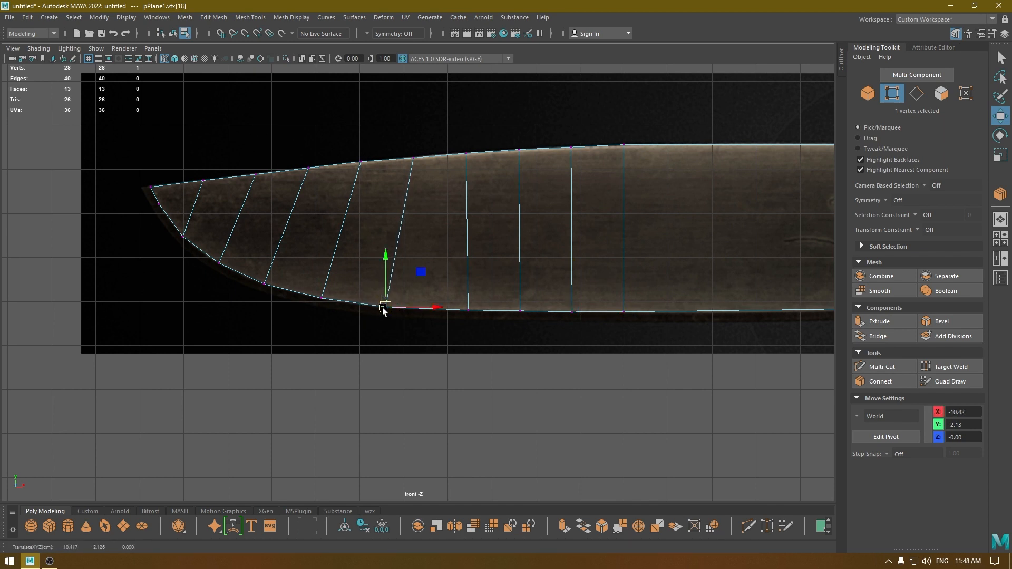
alt+middle_drag(383, 307, 413, 310)
scroll(414, 310, up, 4)
drag(303, 266, 338, 296)
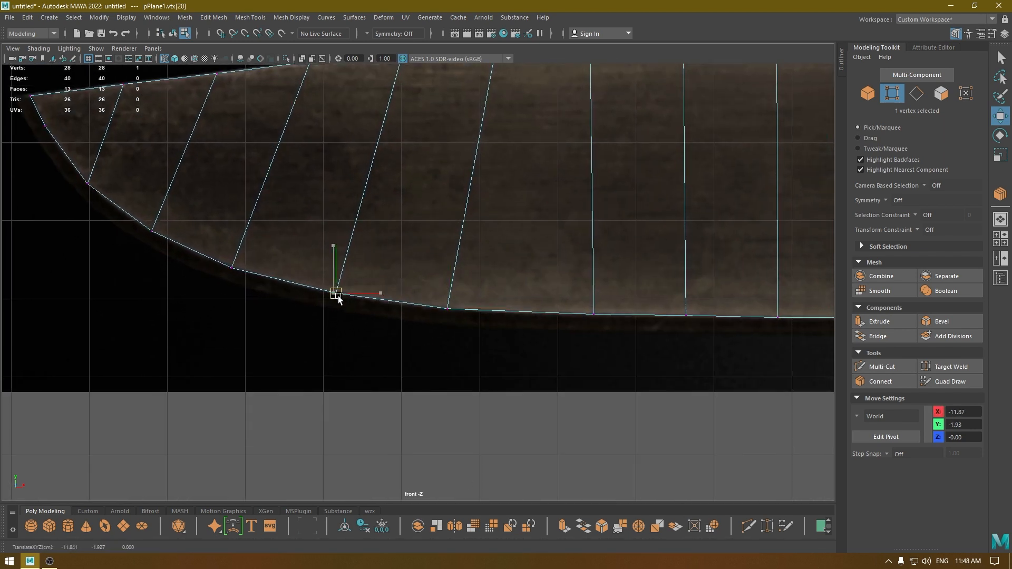
drag(255, 255, 212, 282)
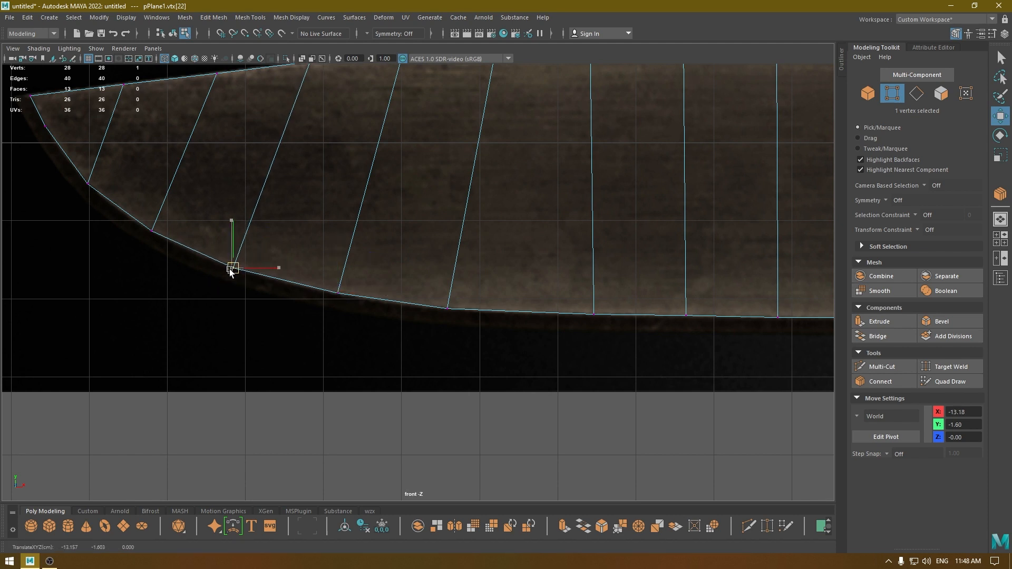
Refine the two lower vertices nearest the tip and set the lower tip vertex at about X -15.50, Y 0.13.
alt+middle_drag(231, 269, 277, 289)
drag(222, 235, 199, 248)
drag(131, 194, 137, 209)
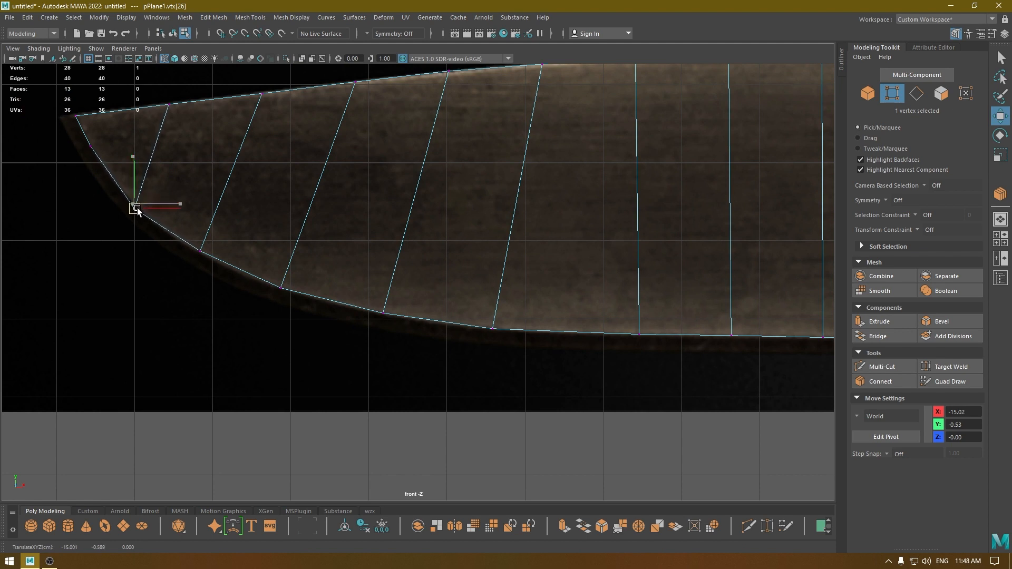
click(90, 148)
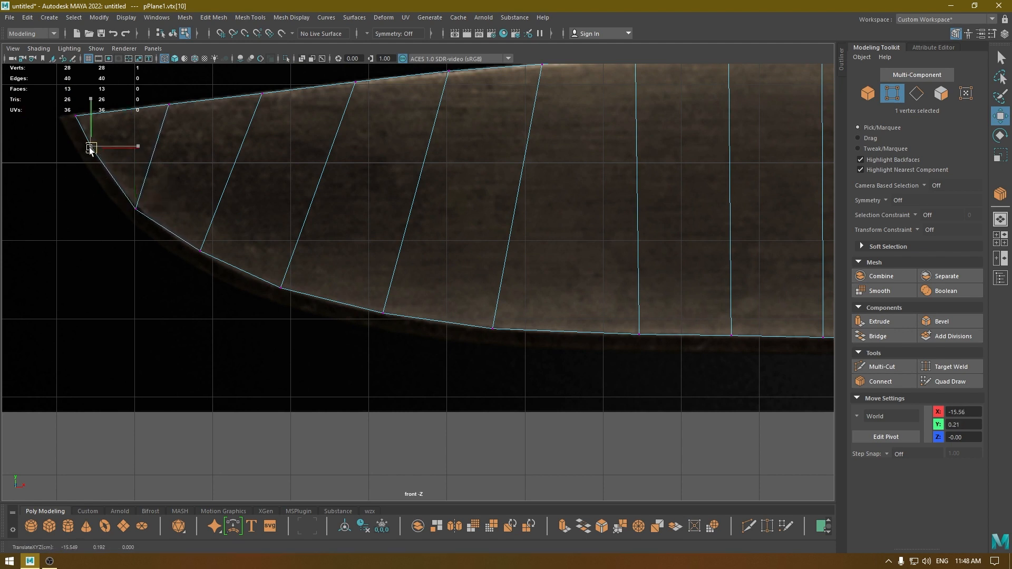
drag(95, 151, 95, 152)
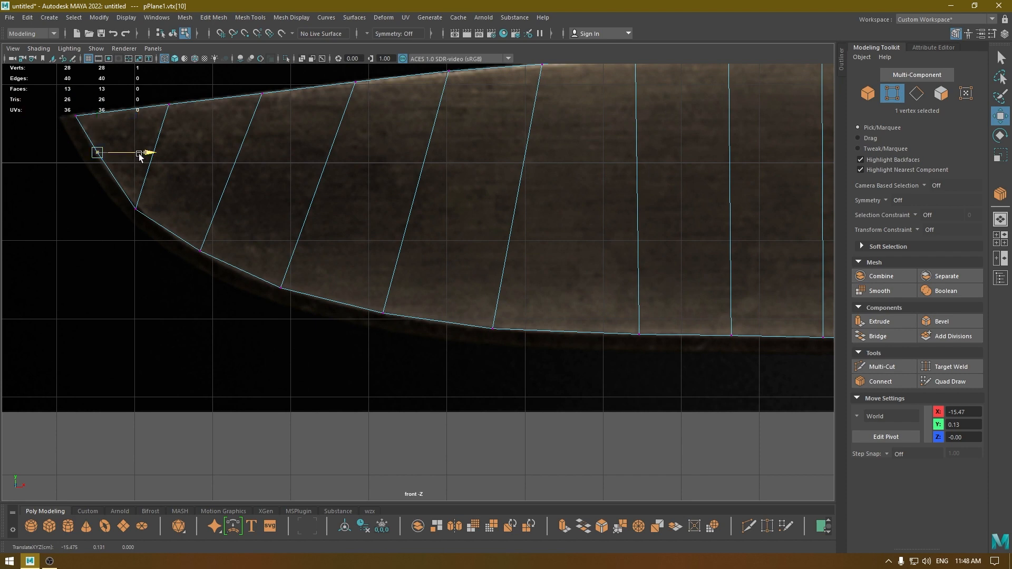
Examine the traced blade outline against the reference image in the front view.
scroll(198, 290, down, 6)
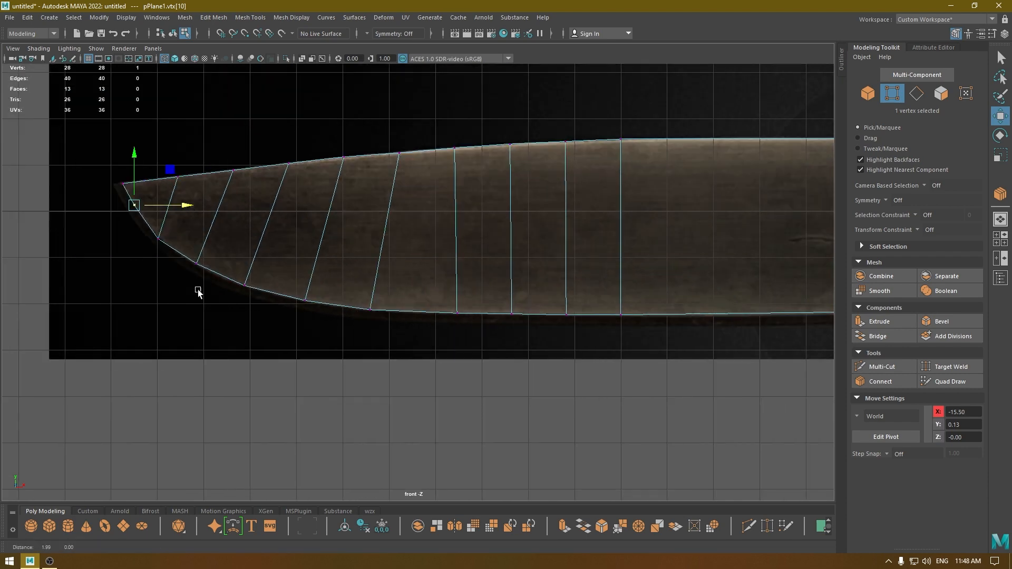
scroll(479, 281, up, 2)
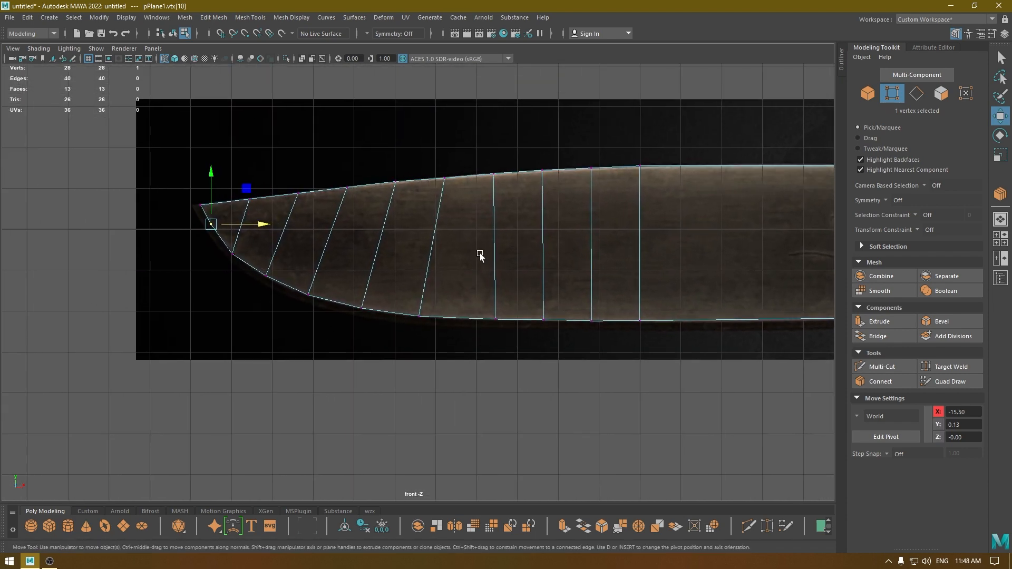
scroll(472, 245, up, 4)
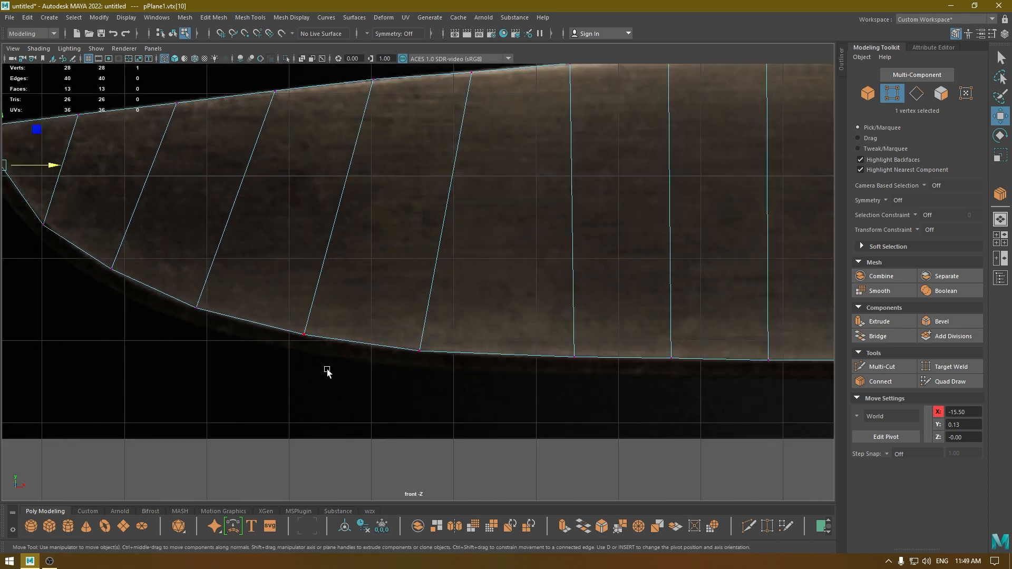
scroll(285, 243, down, 4)
scroll(290, 282, up, 2)
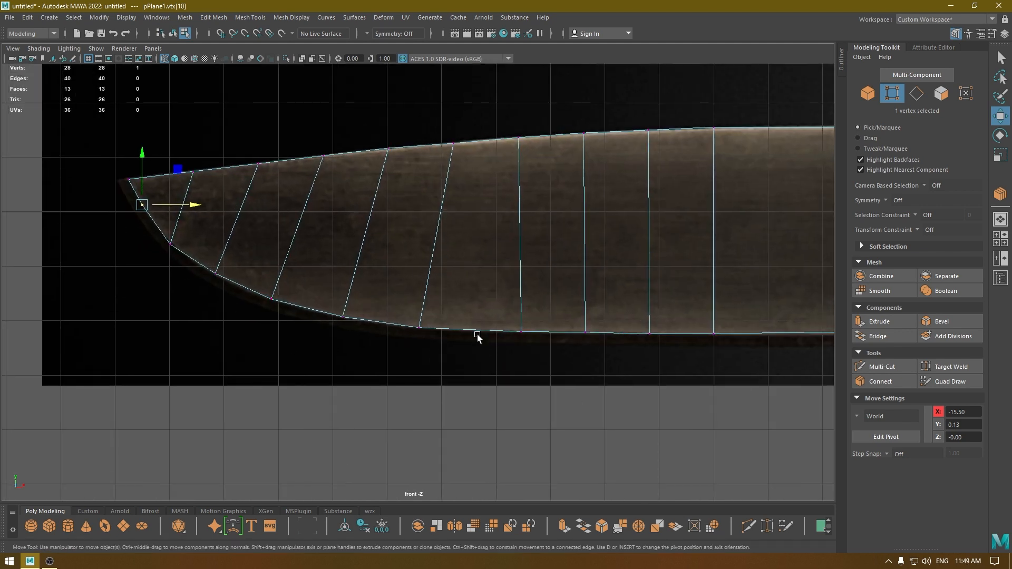
scroll(578, 271, down, 2)
scroll(530, 162, down, 3)
Select the whole blade mesh in the perspective view and show it shaded.
key(space)
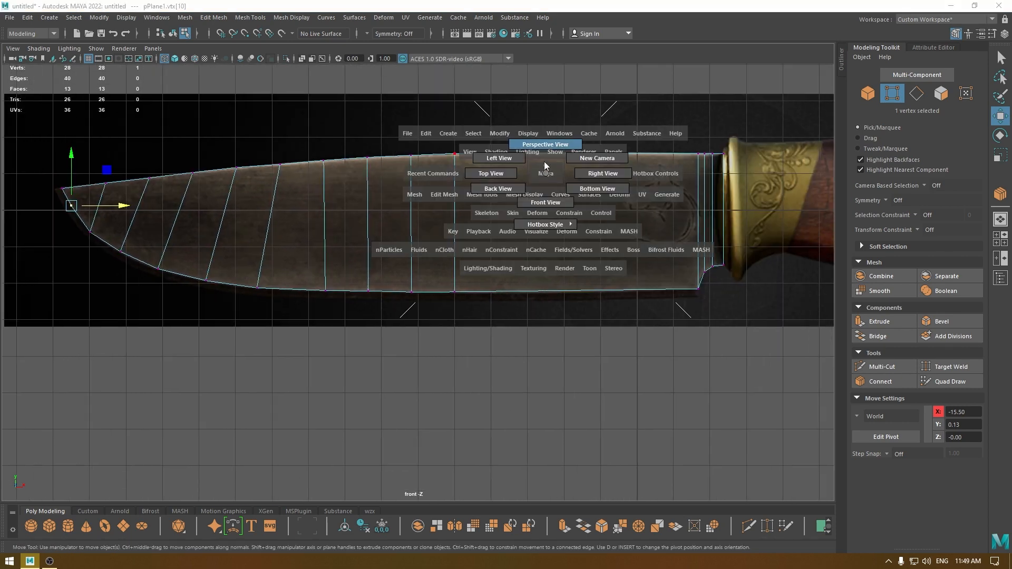
drag(544, 161, 576, 182)
alt+drag(442, 240, 299, 261)
scroll(436, 246, up, 2)
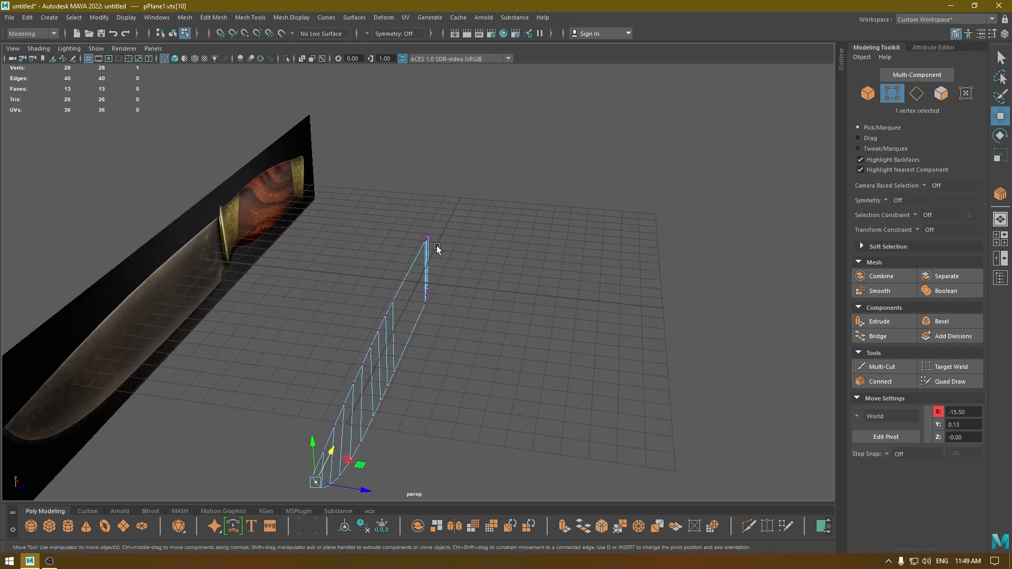
right_drag(436, 245, 510, 199)
alt+drag(520, 314, 636, 245)
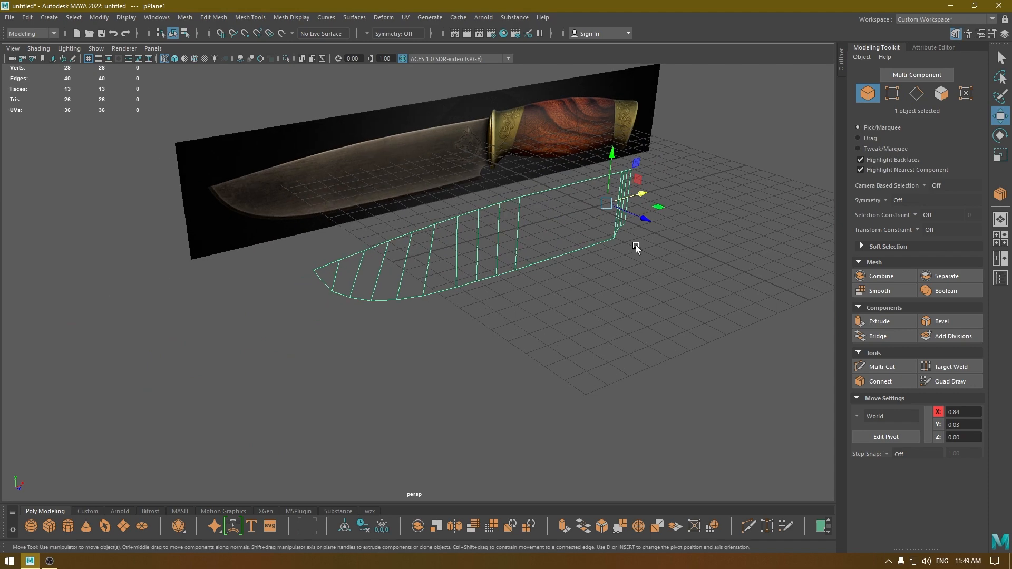
key(5)
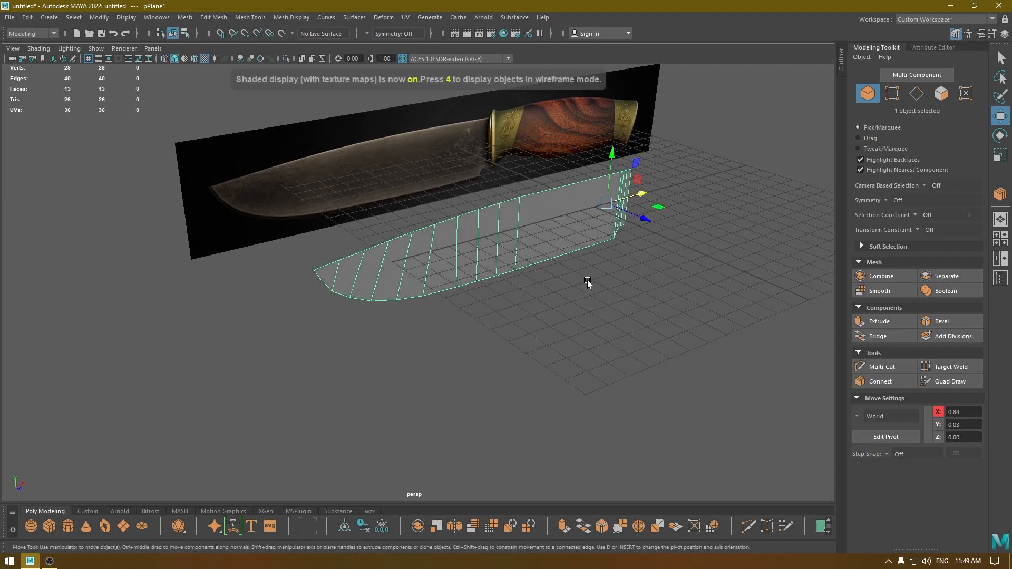
Extrude all the blade's faces with a thickness of 0.35.
key(ctrl+e)
alt+drag(557, 271, 697, 90)
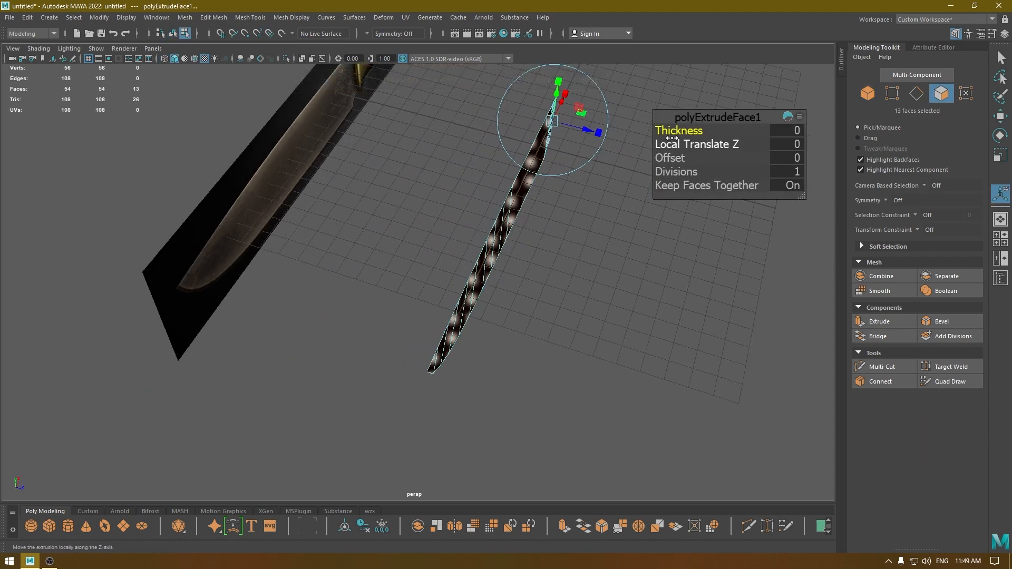
drag(665, 132, 667, 133)
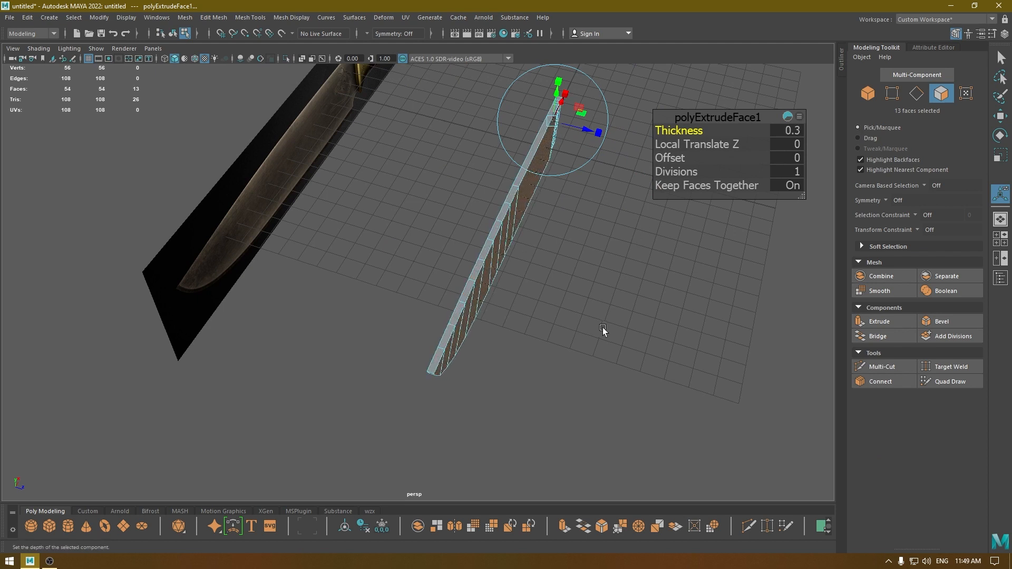
alt+drag(602, 327, 648, 295)
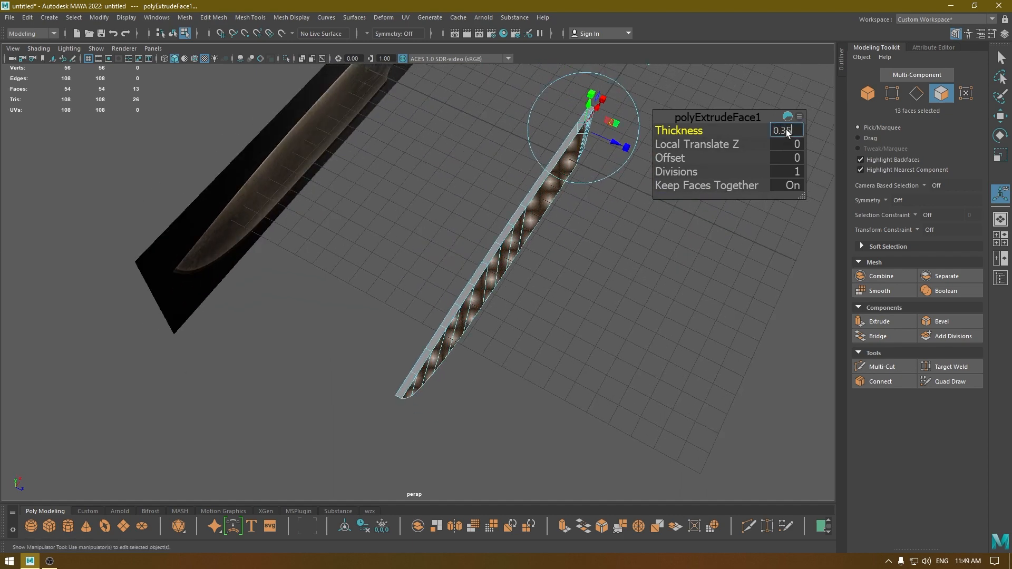
key(Return)
key(w)
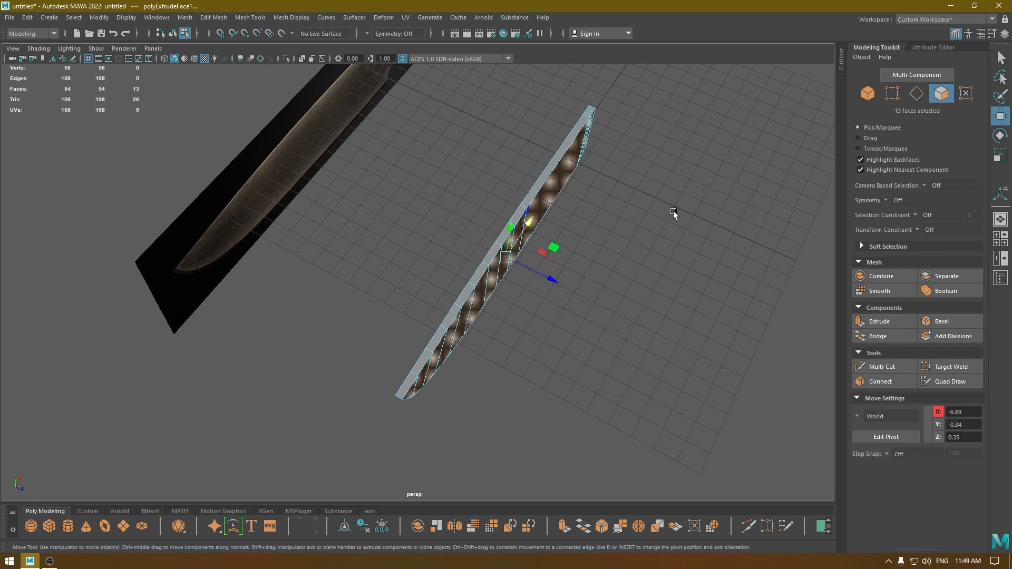
Select the 11 narrow side faces along the blade's lower cutting edge and show the front view in wireframe.
alt+drag(674, 215, 611, 261)
key(space)
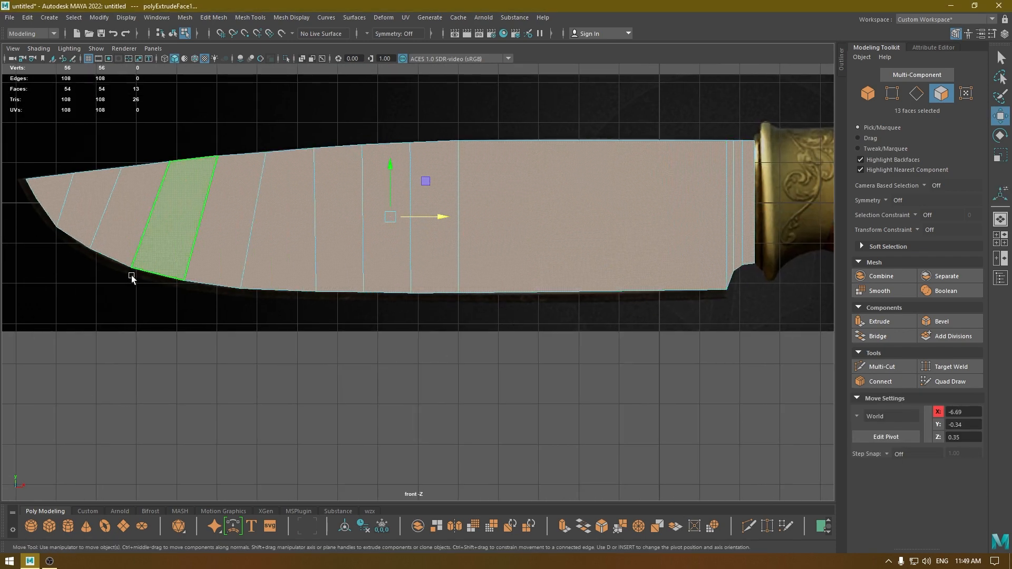
key(space)
drag(468, 297, 468, 254)
alt+drag(515, 315, 510, 223)
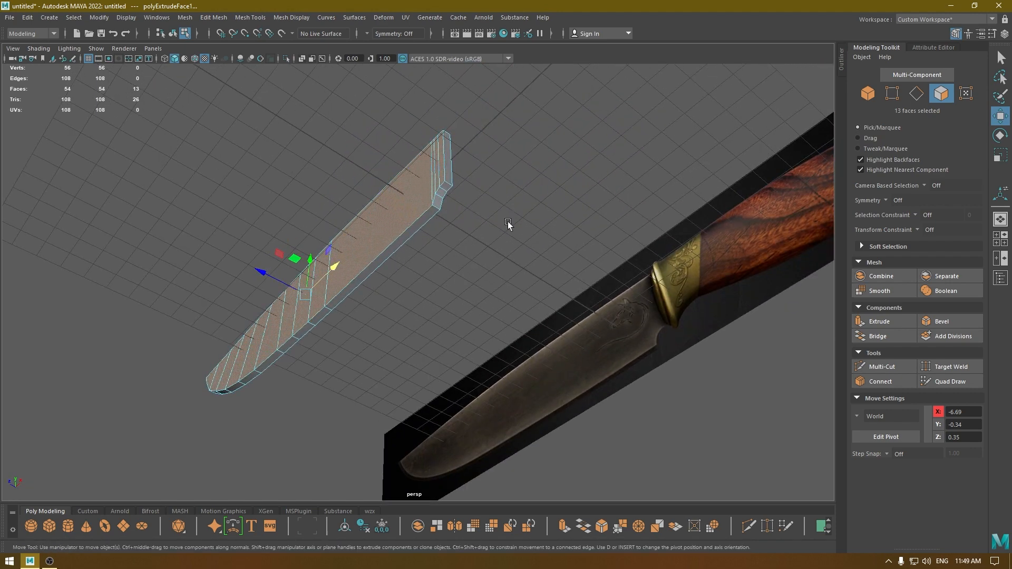
key(space)
click(435, 214)
alt+drag(435, 214, 356, 342)
shift+double_click(355, 315)
key(space)
scroll(362, 323, up, 2)
alt+middle_drag(364, 332, 497, 321)
key(4)
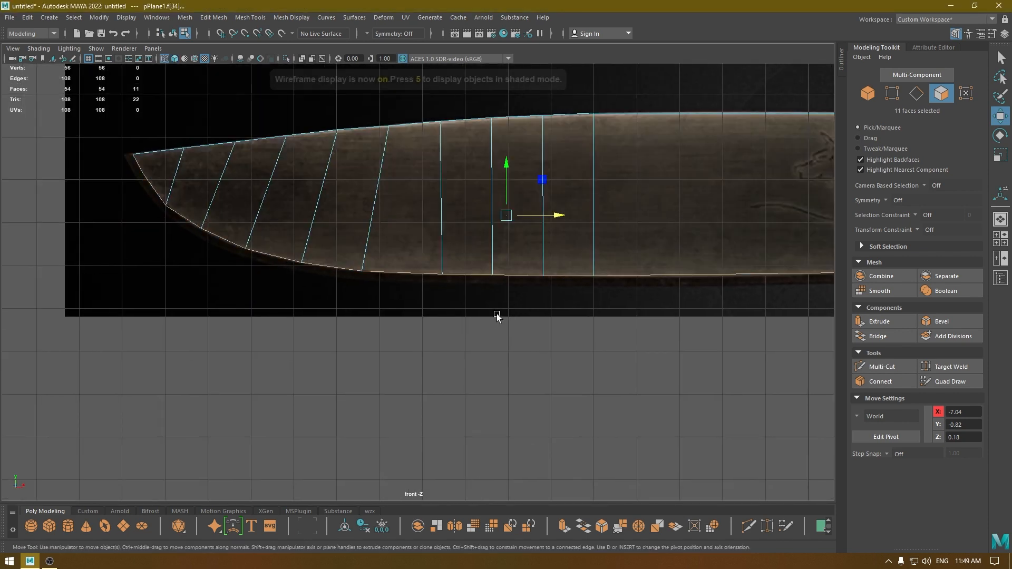
Extrude the selected cutting-edge faces outward with a Local Translate Z of 0.197 to match the reference outline.
key(ctrl+e)
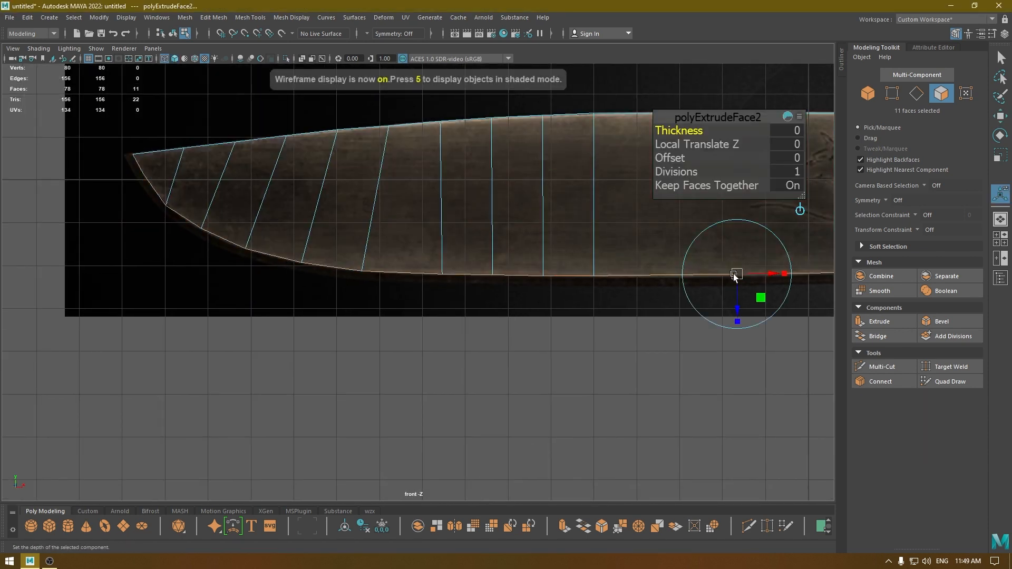
drag(737, 315, 737, 323)
alt+middle_drag(660, 303, 274, 301)
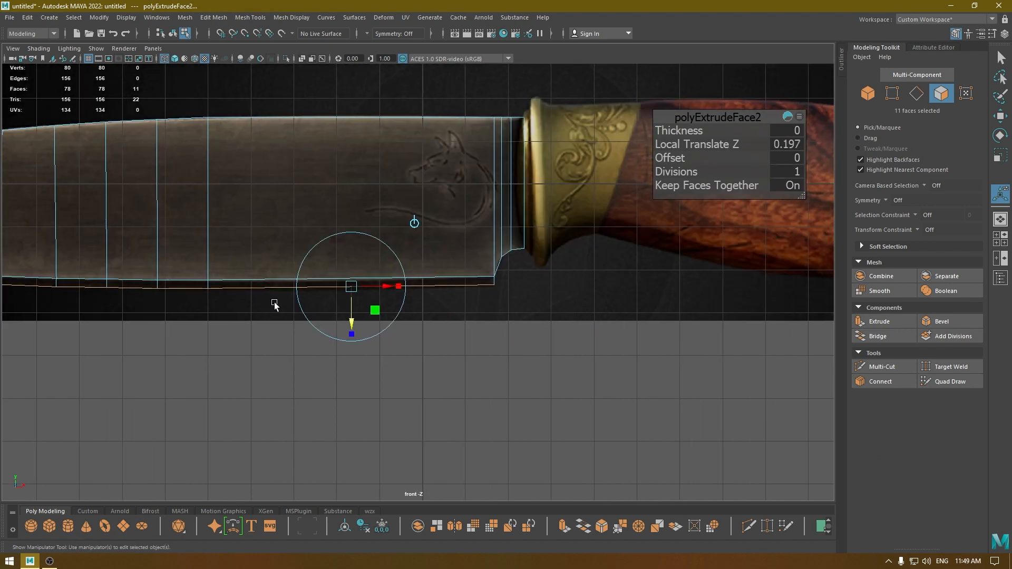
alt+middle_drag(450, 302, 726, 312)
alt+middle_drag(403, 323, 542, 325)
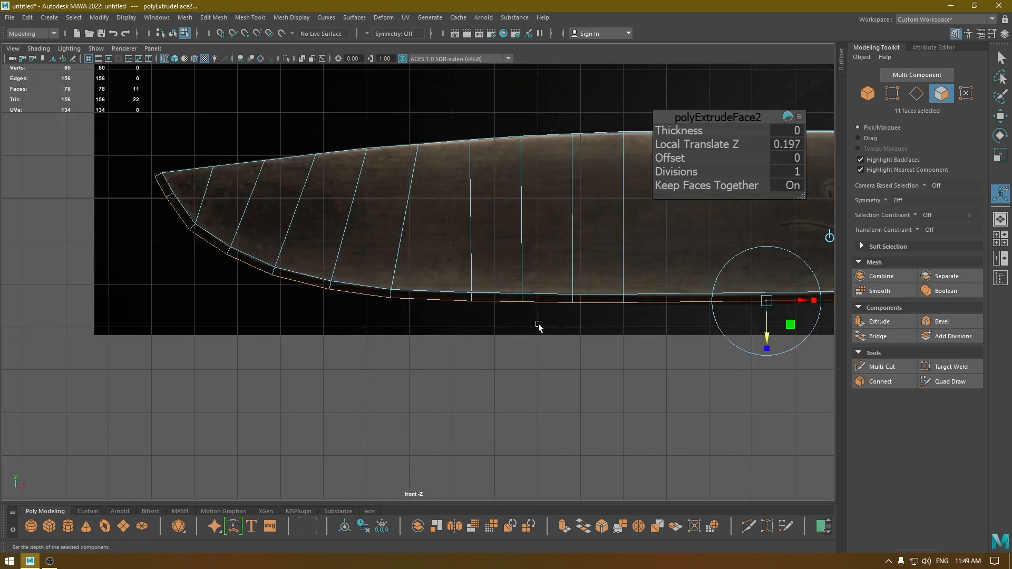
Examine the extruded cutting-edge strip around the blade tip in the perspective view with textured shading.
key(space)
mouse_move(537, 326)
mouse_down()
mouse_move(508, 310)
mouse_move(546, 294)
mouse_move(422, 288)
mouse_move(377, 309)
mouse_move(418, 372)
mouse_up()
key(6)
key(w)
alt+middle_drag(419, 372, 417, 337)
alt+right_drag(417, 337, 434, 377)
alt+drag(434, 377, 357, 374)
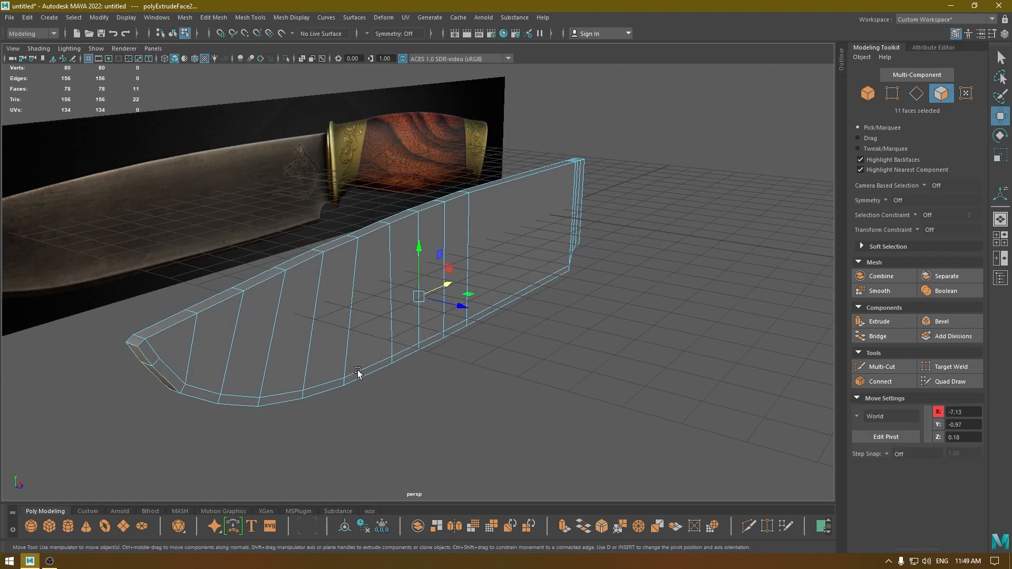
alt+middle_drag(357, 375, 345, 397)
alt+drag(346, 397, 437, 320)
Merge the two outermost vertices across the blade's thickness at the tip, at about X -15.93, Y 0.50.
right_drag(433, 267, 433, 299)
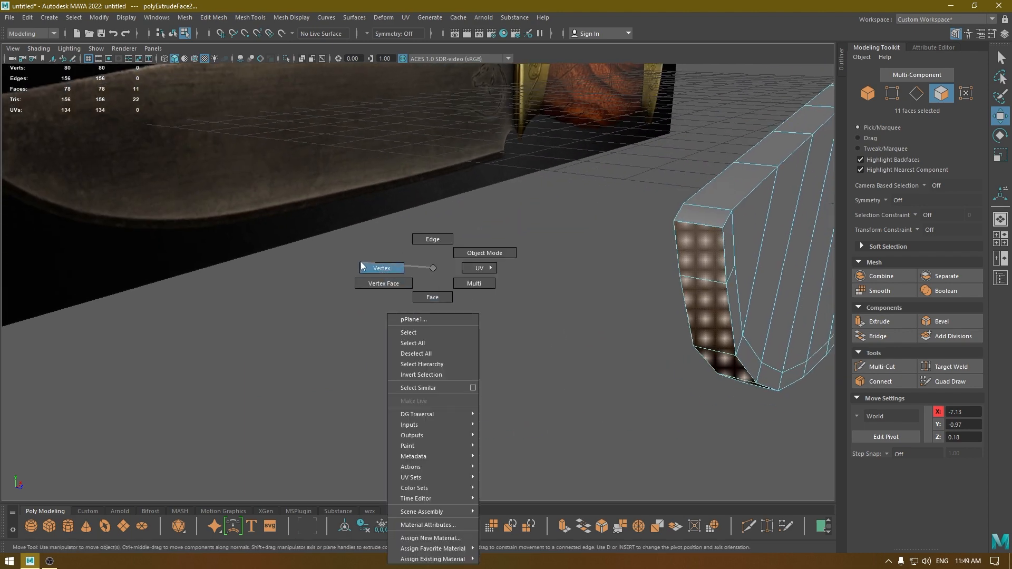
right_drag(360, 262, 361, 263)
alt+drag(405, 279, 329, 284)
alt+middle_drag(329, 285, 472, 264)
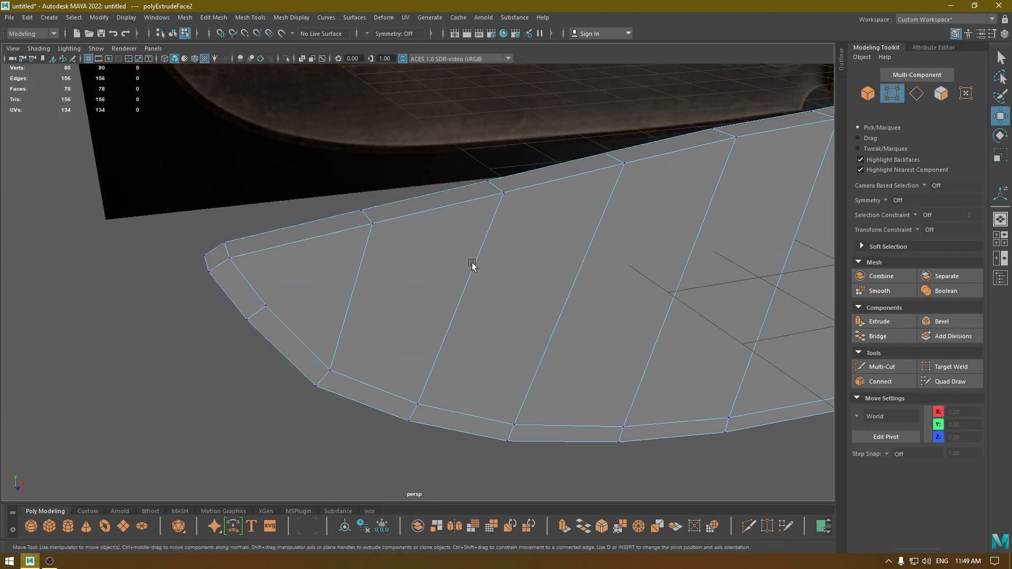
click(198, 260)
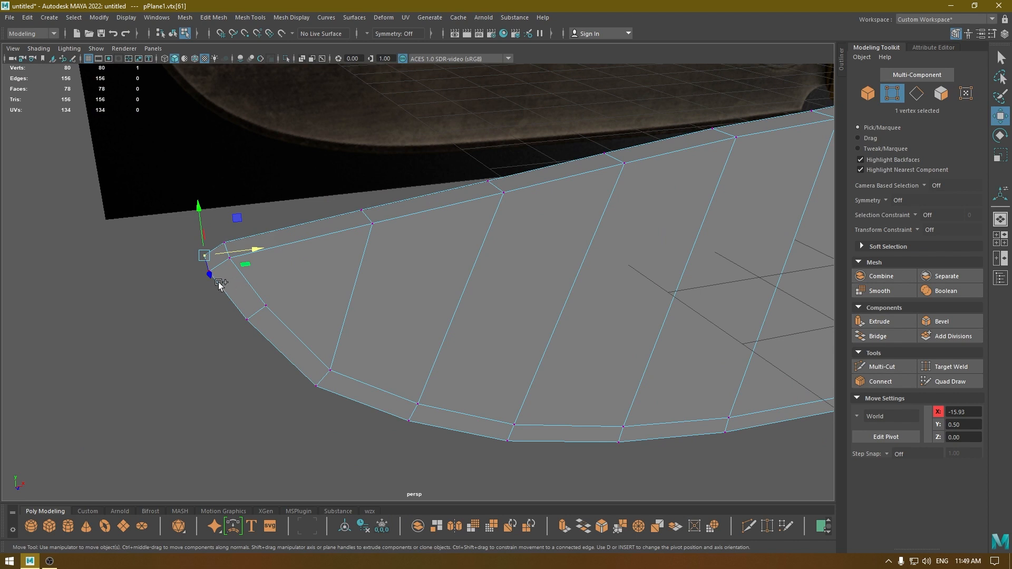
shift+click(220, 283)
alt+drag(284, 316, 338, 299)
shift+right_drag(480, 320, 523, 265)
alt+drag(558, 311, 526, 319)
In the front view, merge the second pair of outer edge vertices below the tip, at about X -15.67, Y 0.03.
key(space)
scroll(352, 359, up, 3)
alt+middle_drag(132, 419, 436, 445)
scroll(411, 368, up, 3)
alt+middle_drag(372, 290, 418, 370)
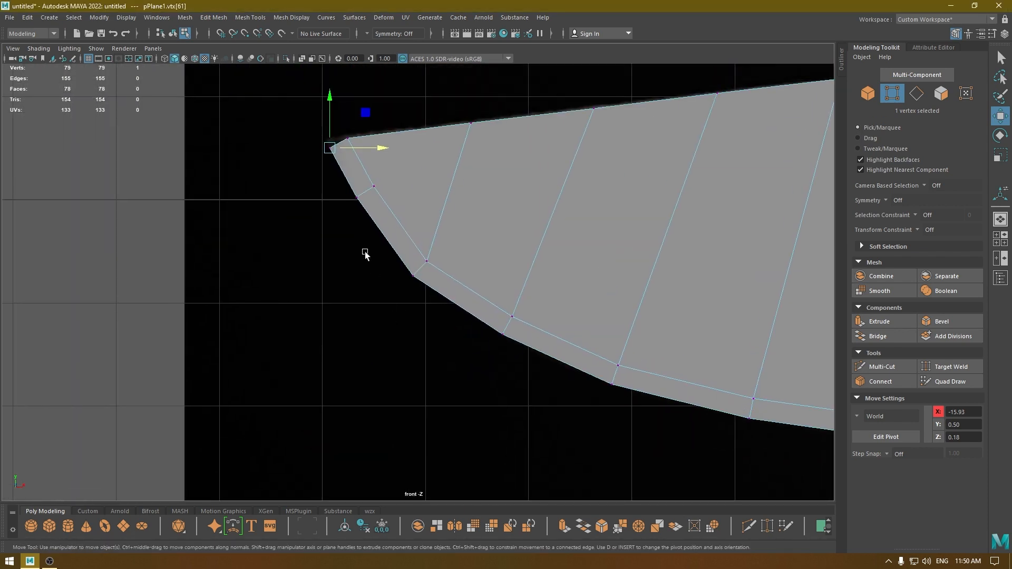
drag(370, 228, 367, 228)
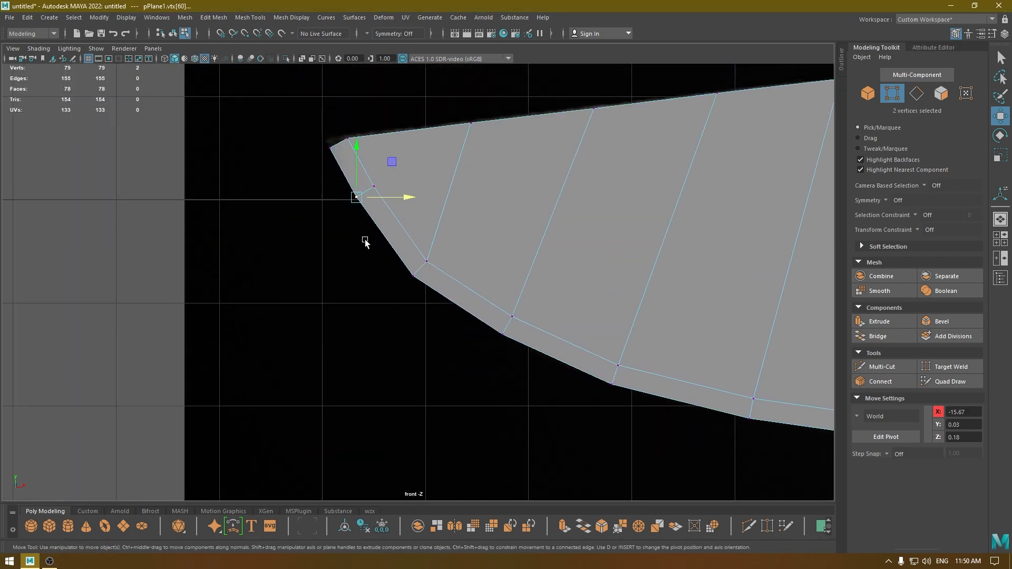
alt+middle_drag(365, 215, 413, 226)
scroll(412, 226, up, 1)
click(404, 169)
key(space)
drag(416, 226, 388, 232)
key(space)
shift+right_drag(388, 234, 384, 180)
Merge the next four outer vertex pairs along the curved cutting edge, from about X -15.12 to X -11.86, each into one vertex.
click(462, 276)
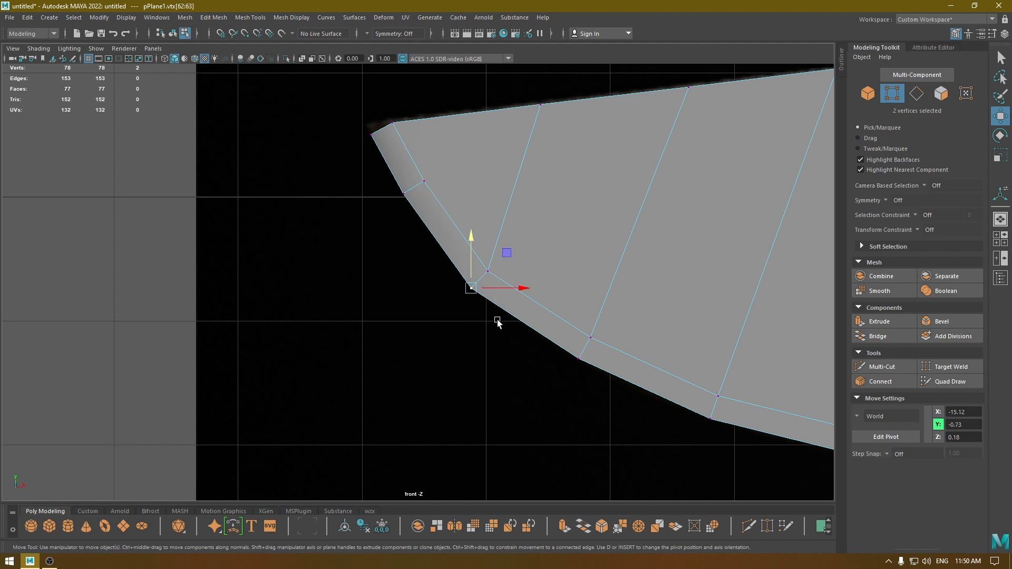
alt+middle_drag(530, 354, 208, 232)
drag(248, 263, 250, 264)
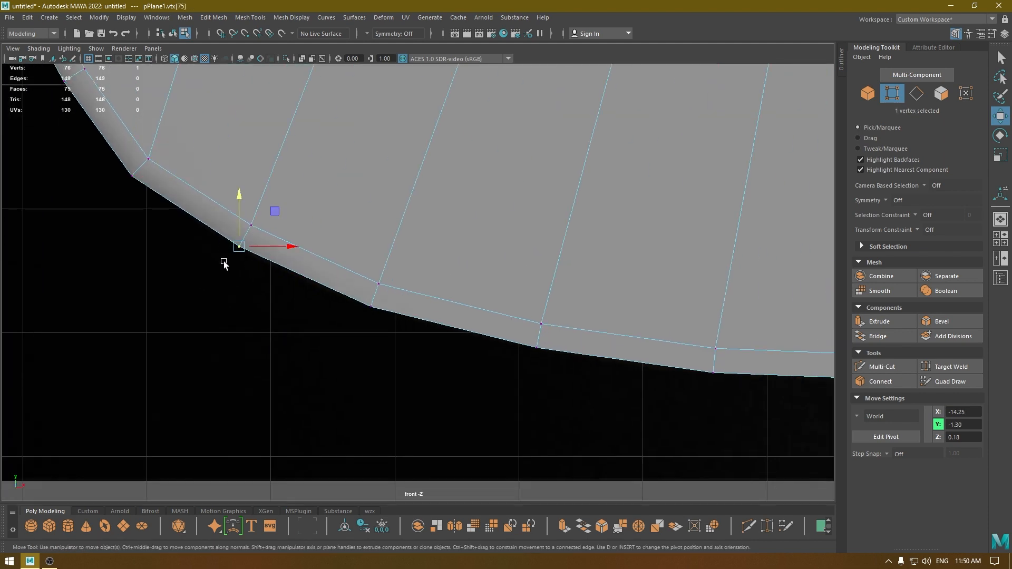
click(349, 297)
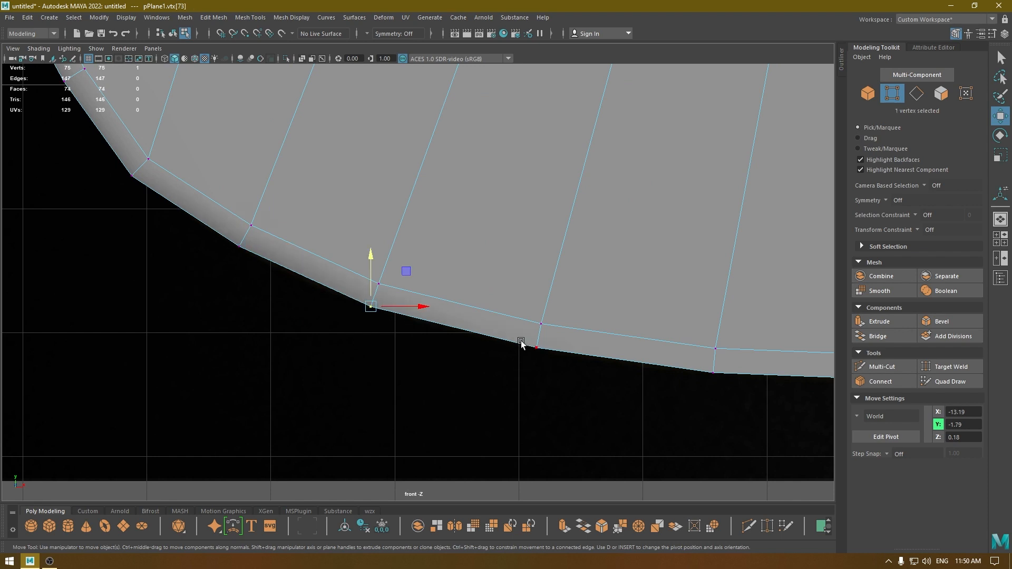
drag(520, 343, 579, 380)
key(g)
Merge the outer vertex pairs at about X -10.43 and X -8.54 where the cutting edge straightens.
alt+middle_drag(668, 375, 238, 303)
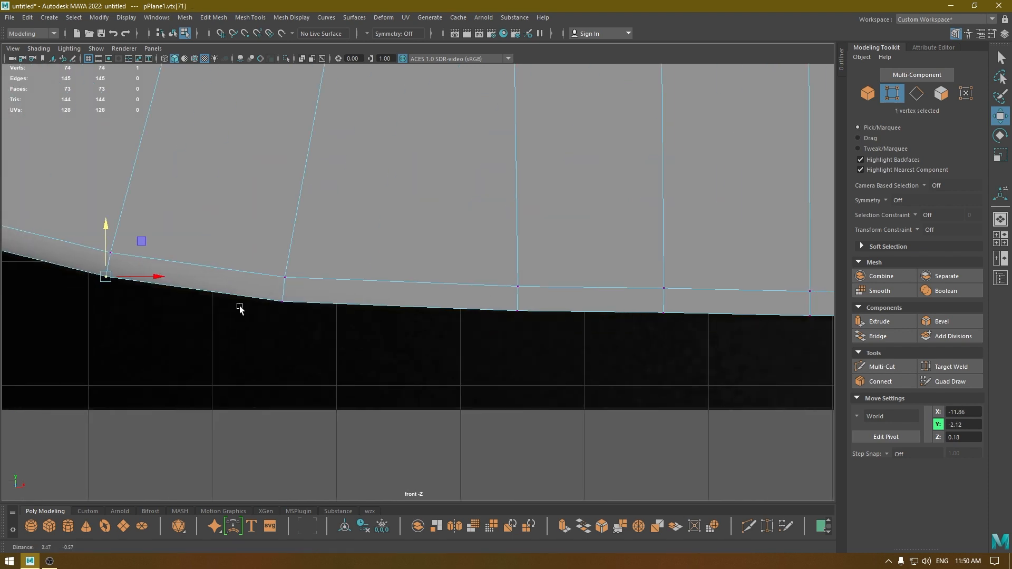
drag(261, 289, 324, 348)
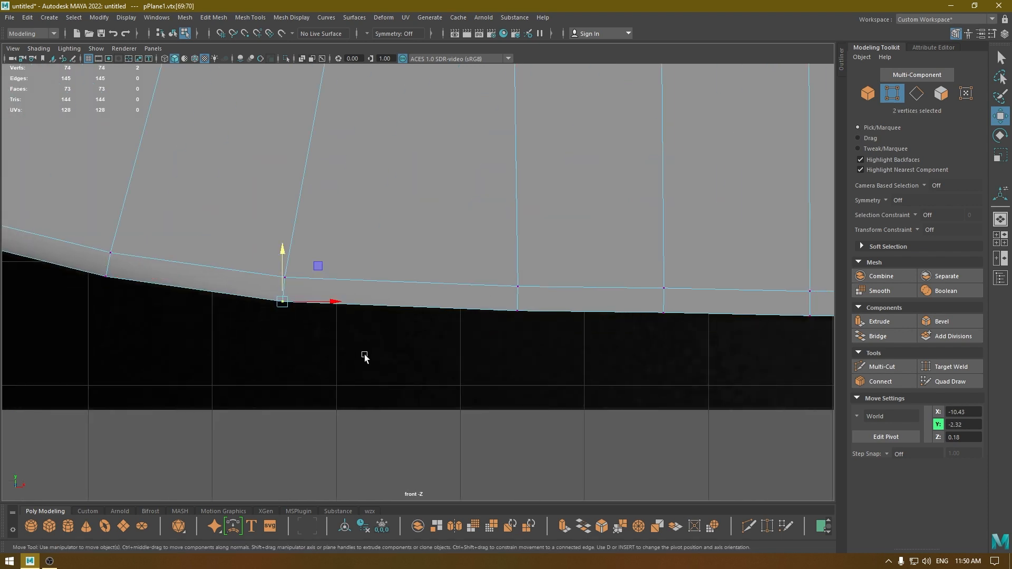
key(g)
drag(497, 304, 564, 346)
key(g)
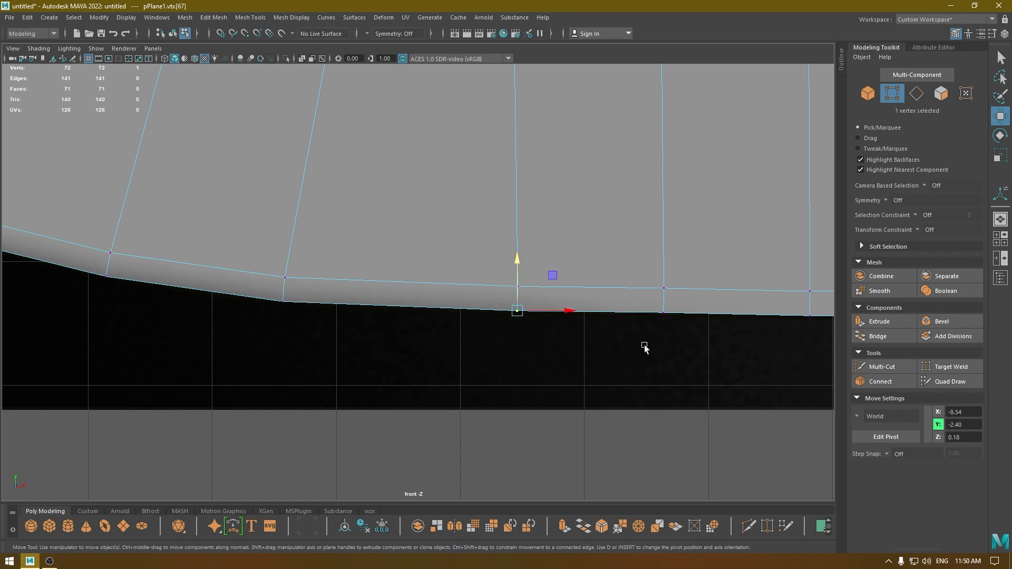
Merge the three outer vertex pairs on the straight cutting edge at about X -7.36, X -6.18 and X -5.00.
alt+middle_drag(644, 346, 196, 324)
drag(225, 337, 232, 342)
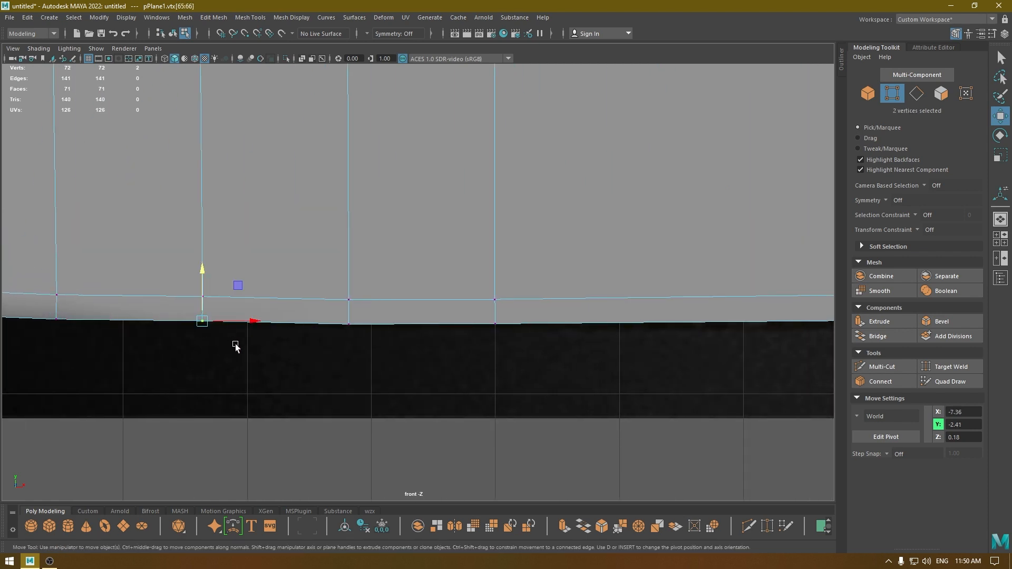
key(g)
drag(362, 326, 363, 327)
key(g)
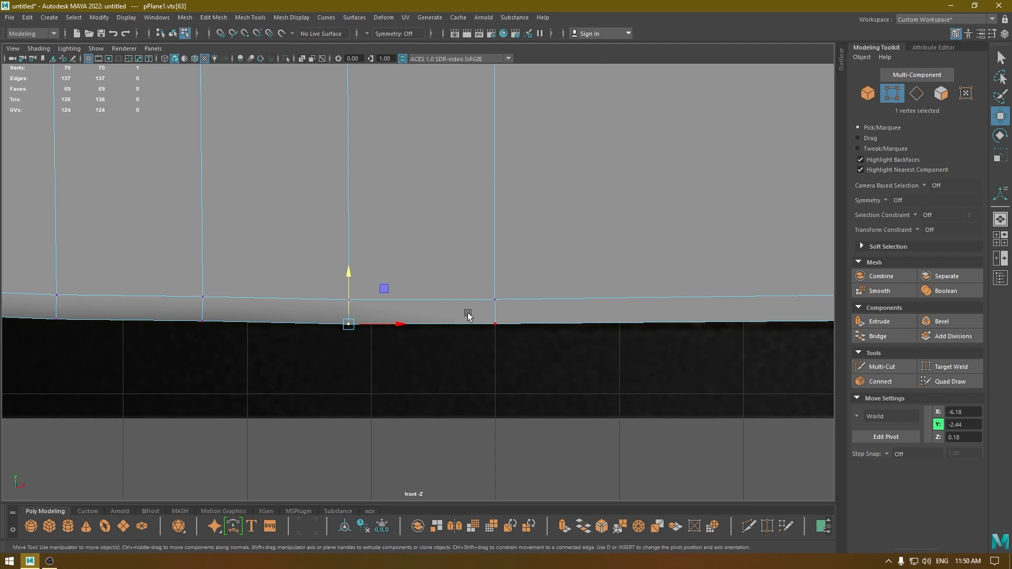
drag(467, 312, 562, 356)
key(g)
Merge the last outer vertex pair at the blade's heel, about X 1.67, Y -2.38, and return to the perspective view.
alt+middle_drag(638, 343, 568, 322)
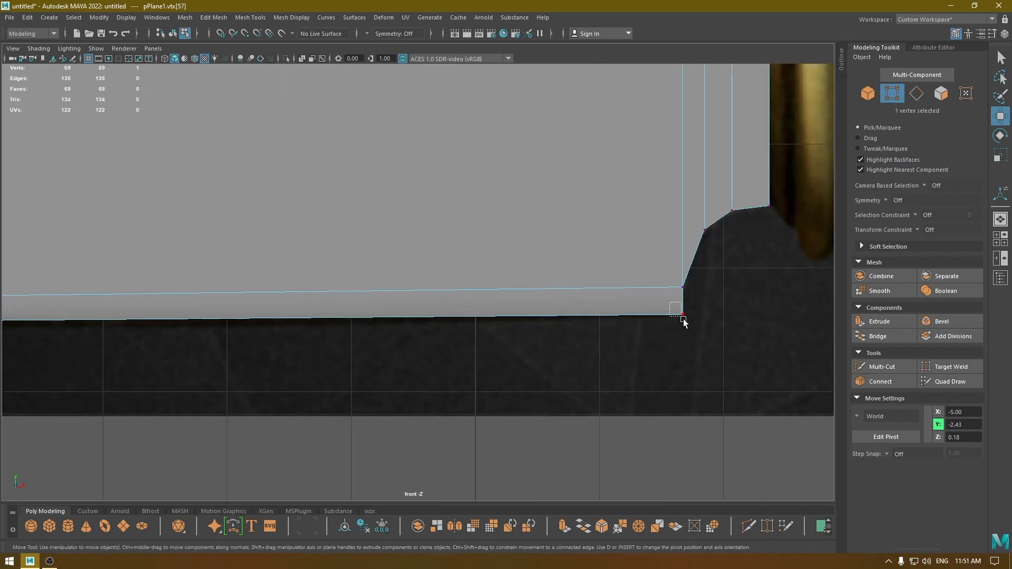
drag(683, 321, 685, 322)
key(g)
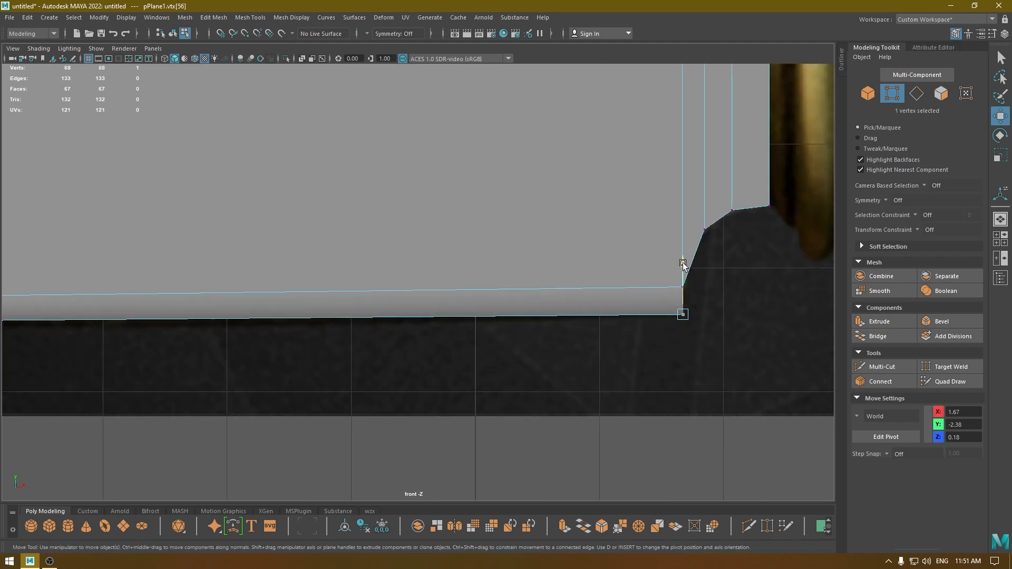
key(space)
drag(682, 265, 677, 223)
alt+drag(603, 290, 586, 266)
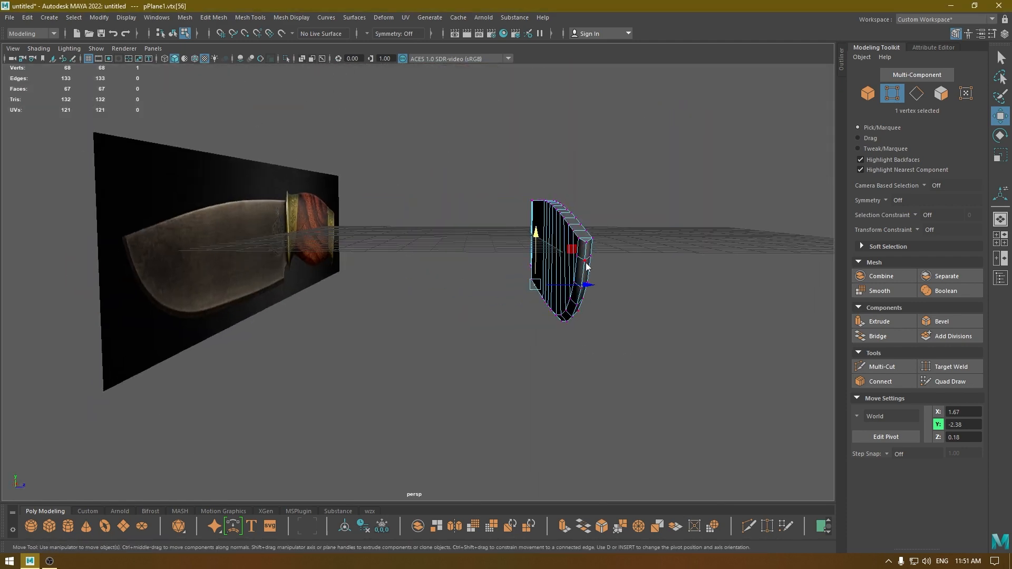
Select the edge loops bordering the cutting-edge bevel on both sides, including the short edges at the heel, and harden them.
right_drag(586, 266, 668, 220)
click(668, 219)
alt+drag(668, 219, 321, 287)
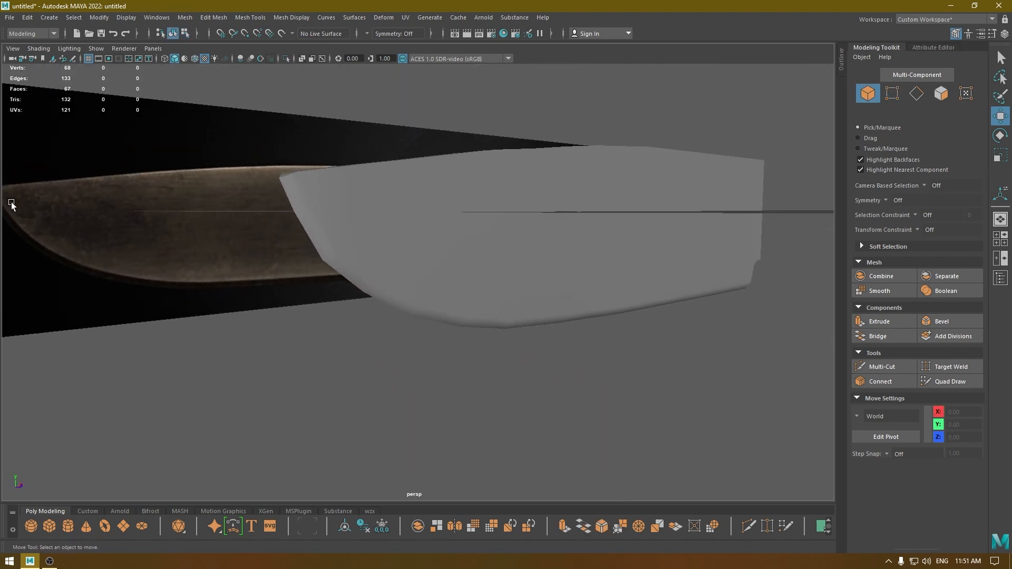
click(404, 226)
right_drag(404, 226, 402, 199)
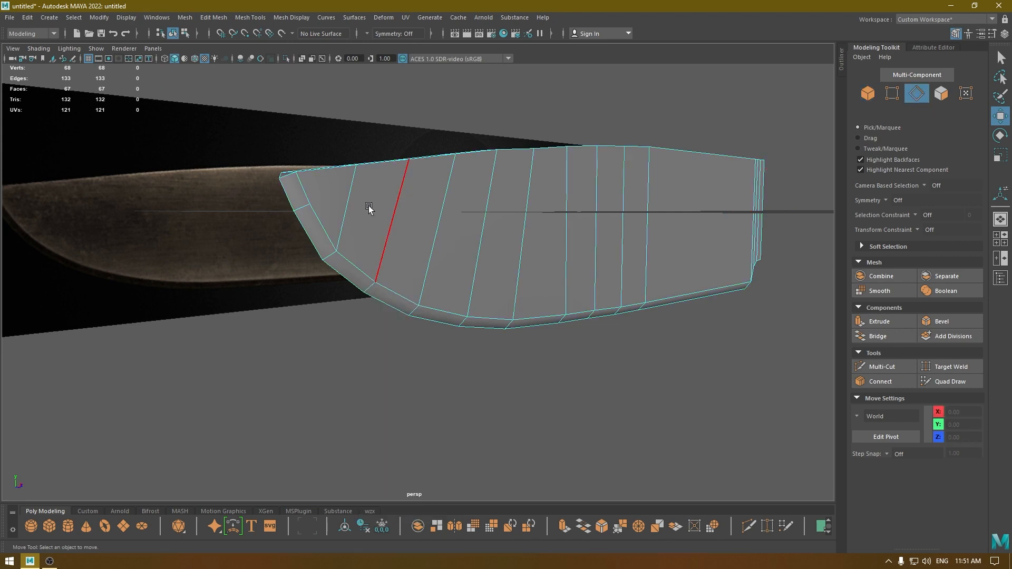
click(322, 224)
double_click(322, 224)
shift+click(312, 195)
alt+drag(397, 274, 652, 299)
shift+double_click(685, 332)
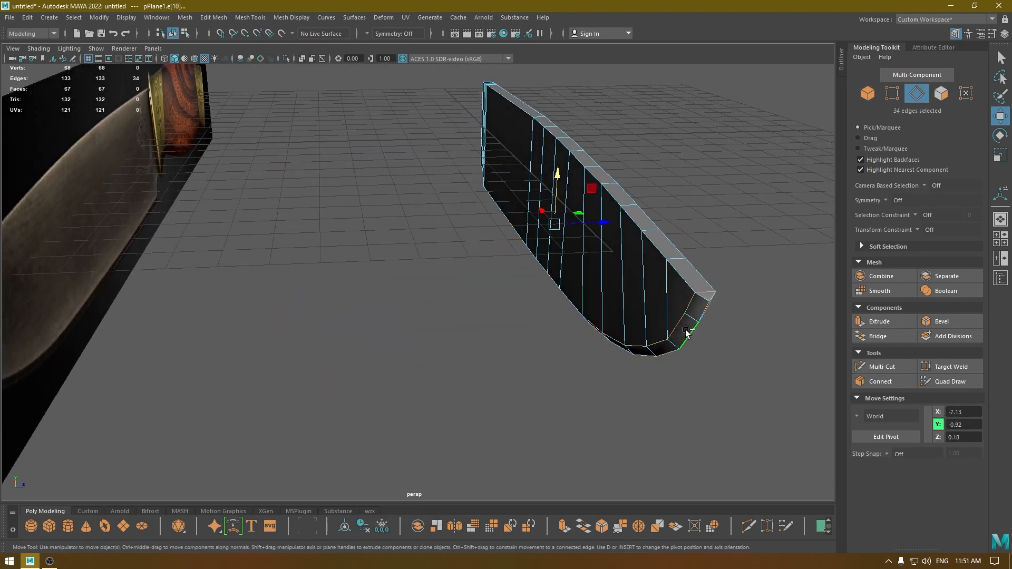
alt+drag(637, 337, 502, 317)
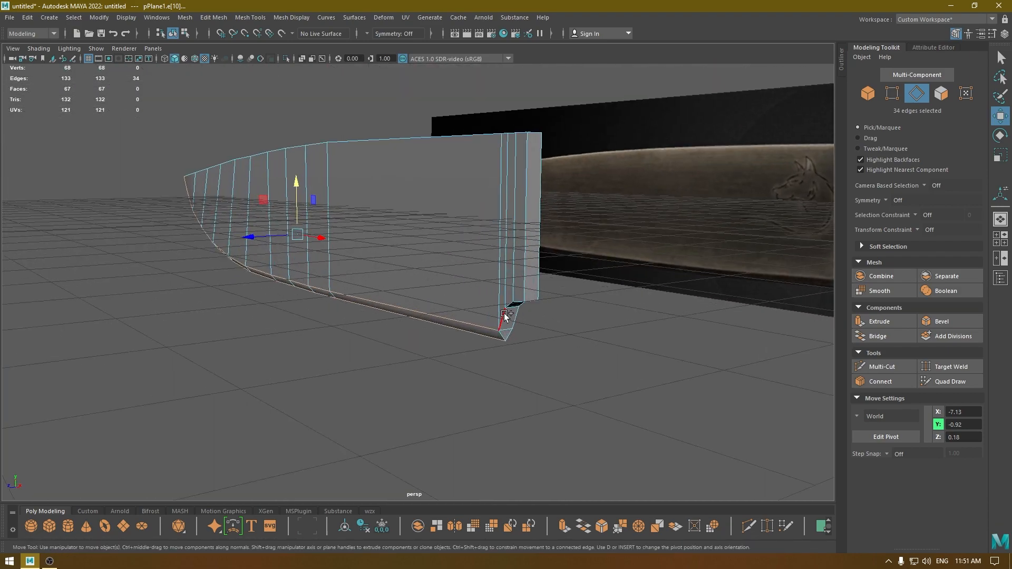
shift+double_click(505, 314)
shift+double_click(514, 318)
shift+click(501, 336)
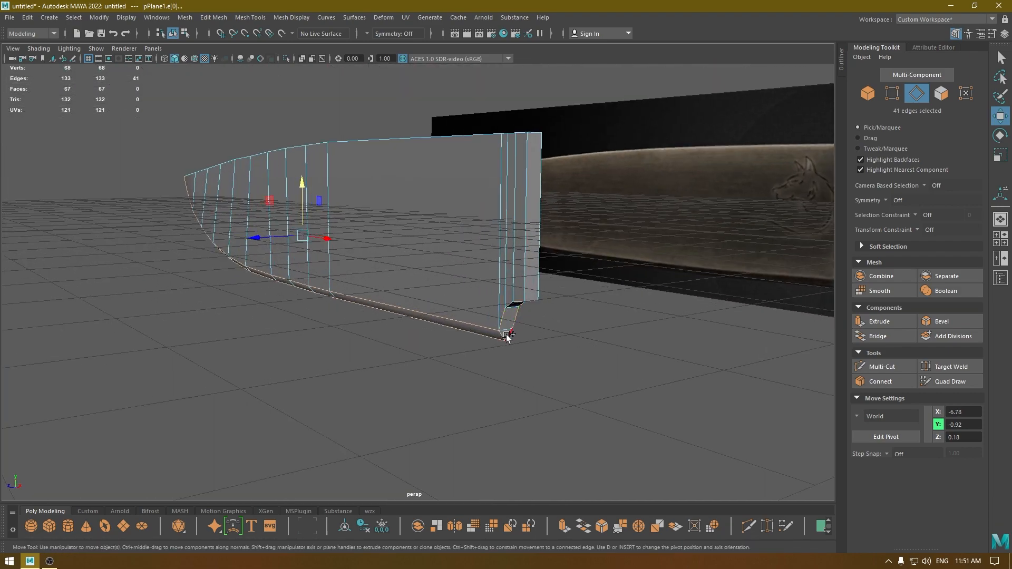
alt+drag(538, 318, 287, 53)
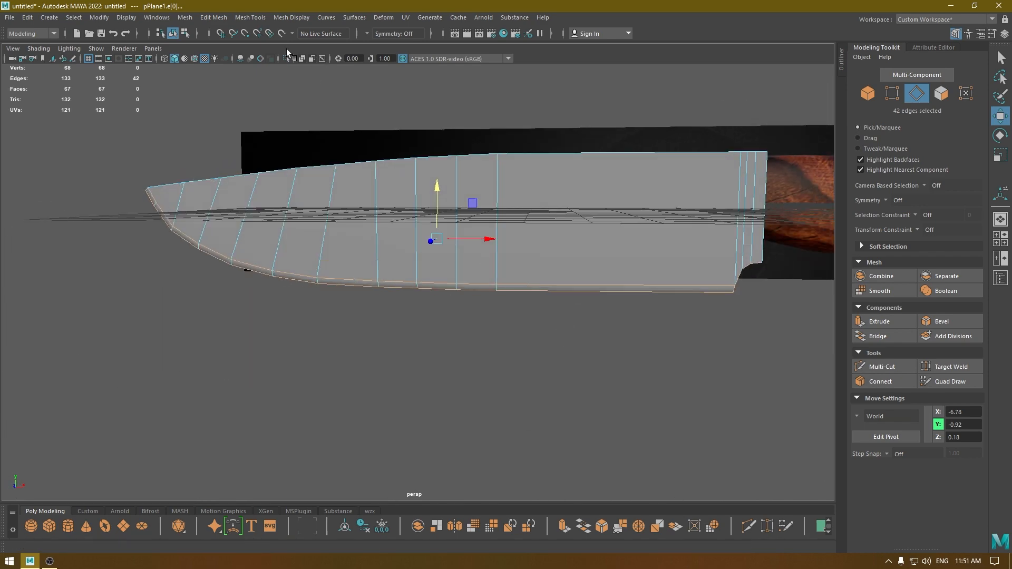
click(280, 18)
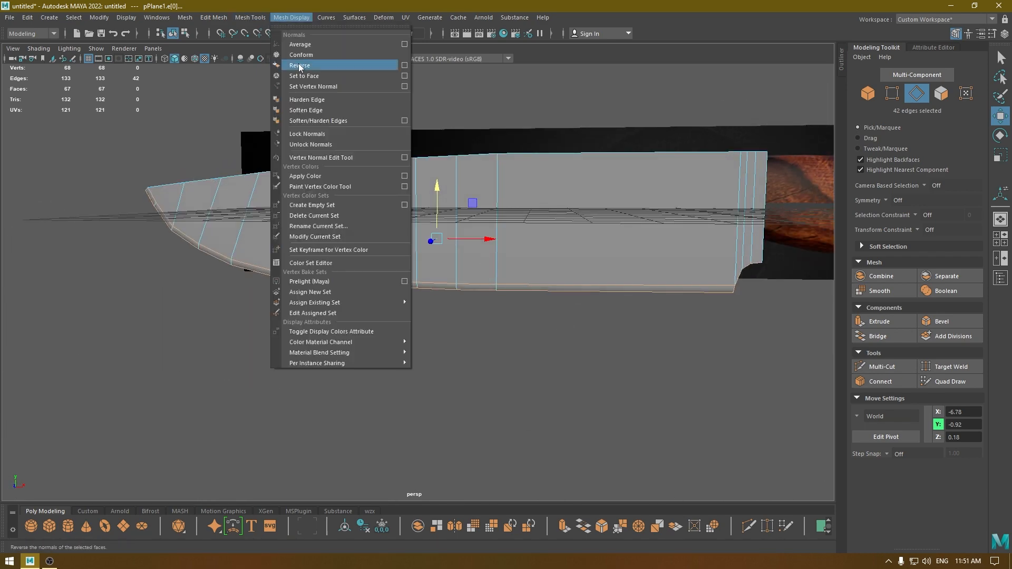
click(335, 100)
right_drag(349, 142, 420, 109)
alt+drag(409, 165, 441, 185)
Add a lattice deformer around the blade mesh.
key(space)
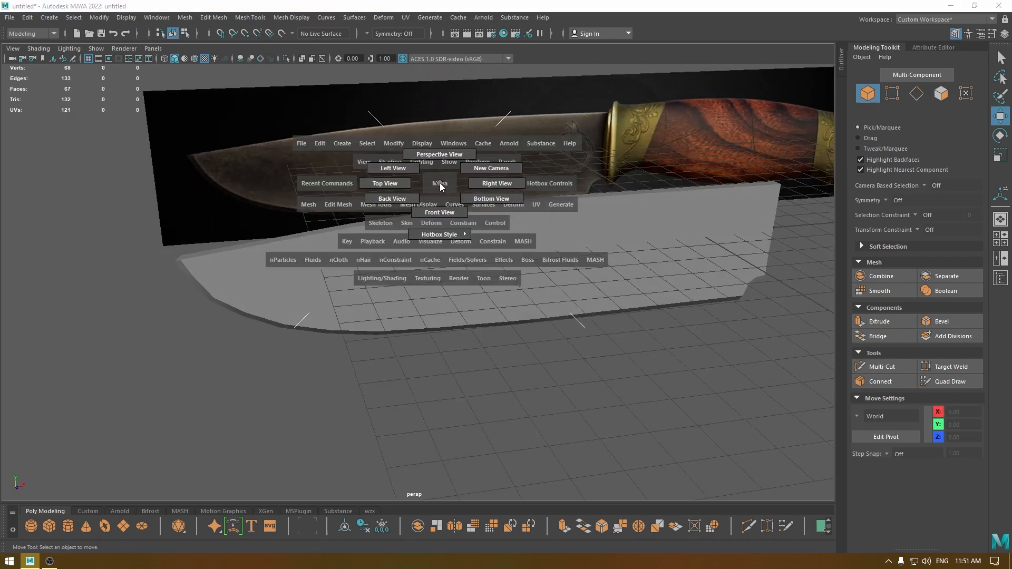
click(456, 264)
alt+drag(456, 264, 469, 137)
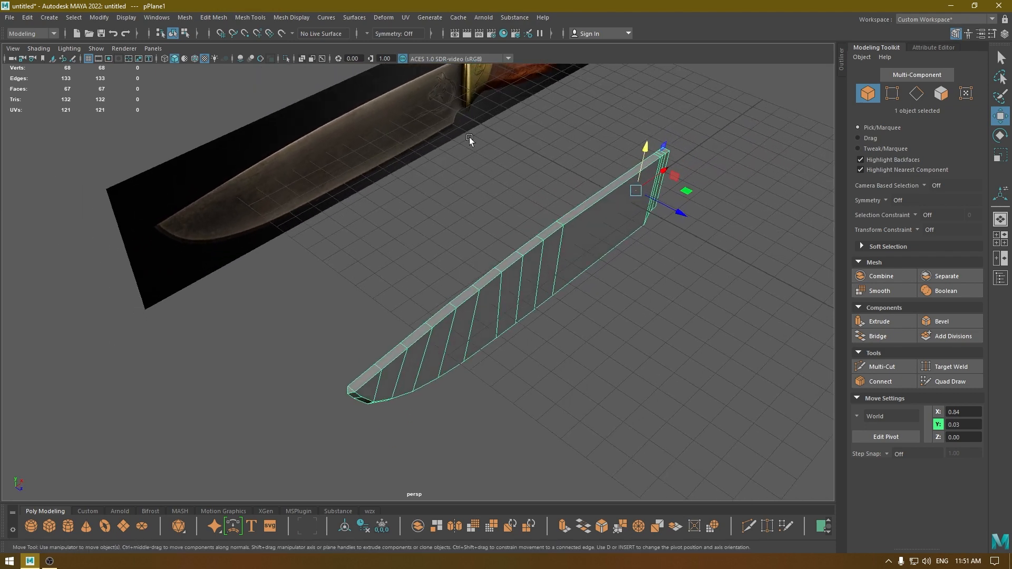
click(383, 18)
click(415, 103)
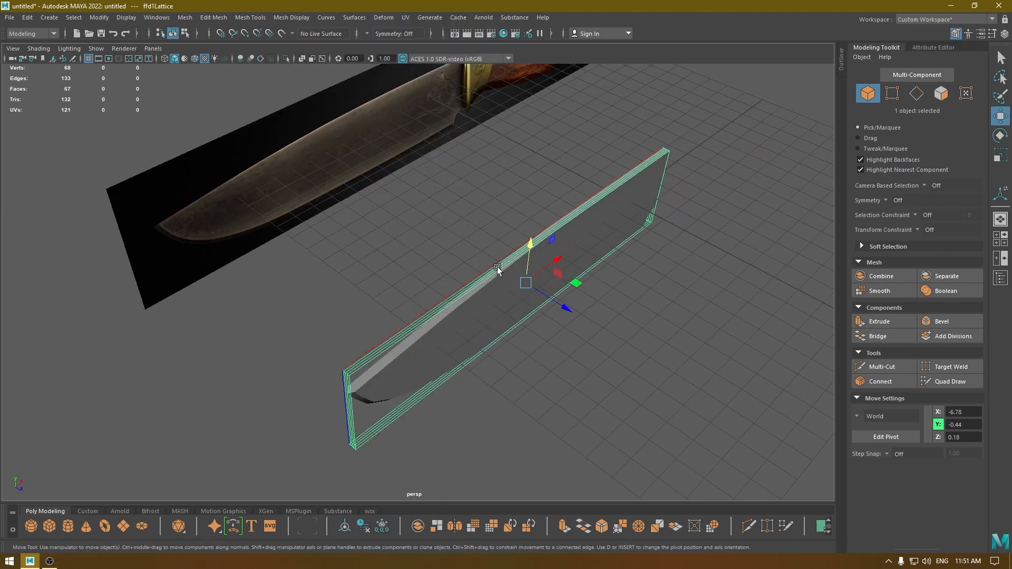
Set the lattice's T divisions to 2 so it has two divisions in every direction.
alt+drag(499, 269, 453, 253)
click(950, 48)
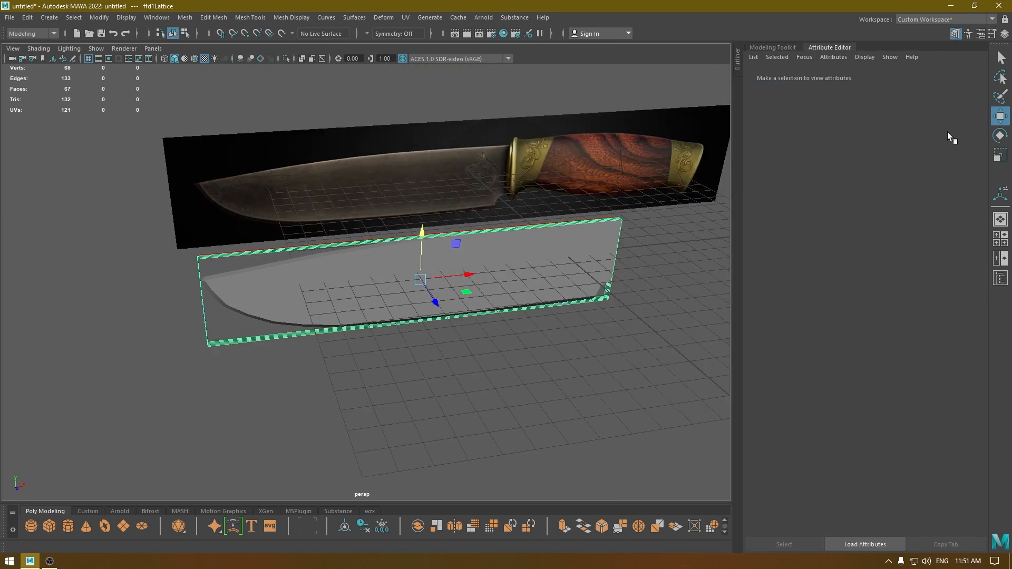
click(826, 78)
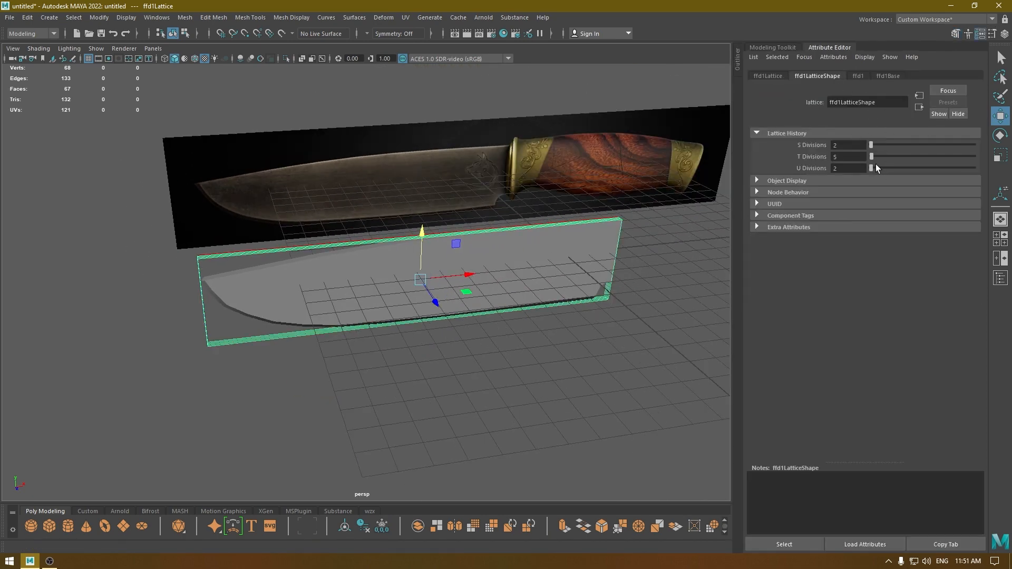
click(871, 156)
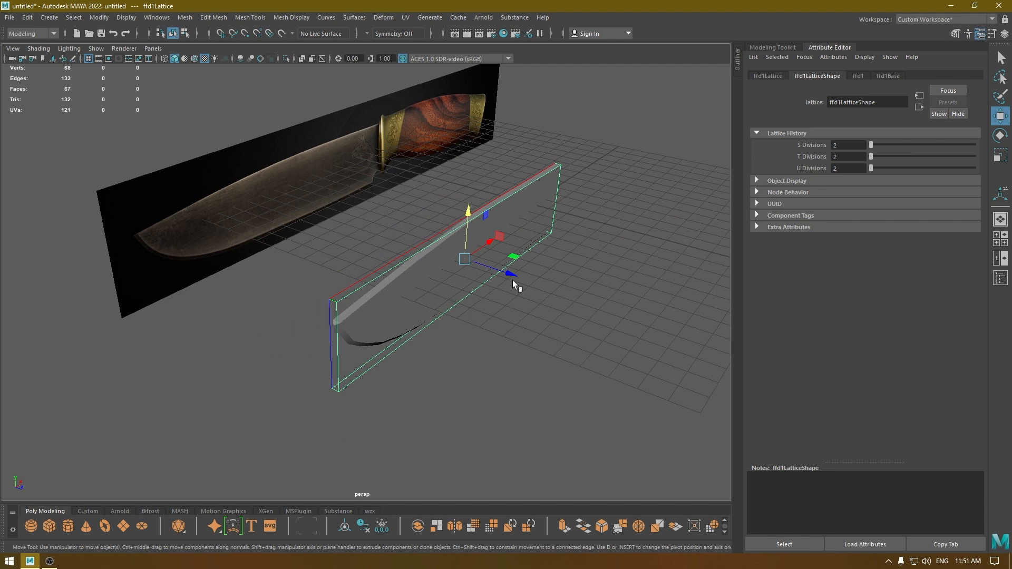
Select the lattice's control points, including those at the blade's tip, and scale them across the blade's thickness.
alt+drag(508, 280, 477, 282)
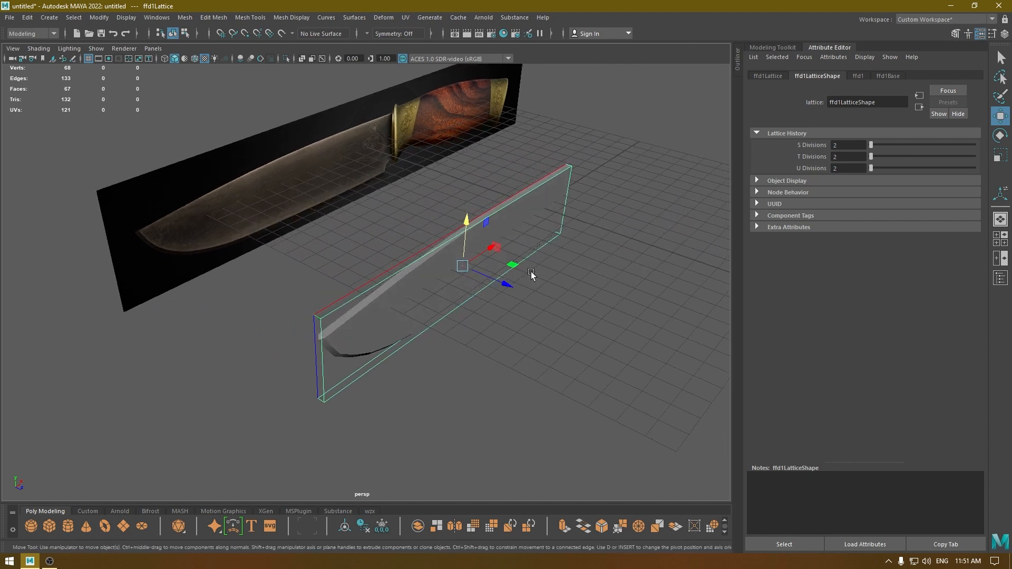
key(space)
right_drag(639, 187, 632, 160)
drag(670, 183, 457, 360)
alt+drag(305, 389, 423, 344)
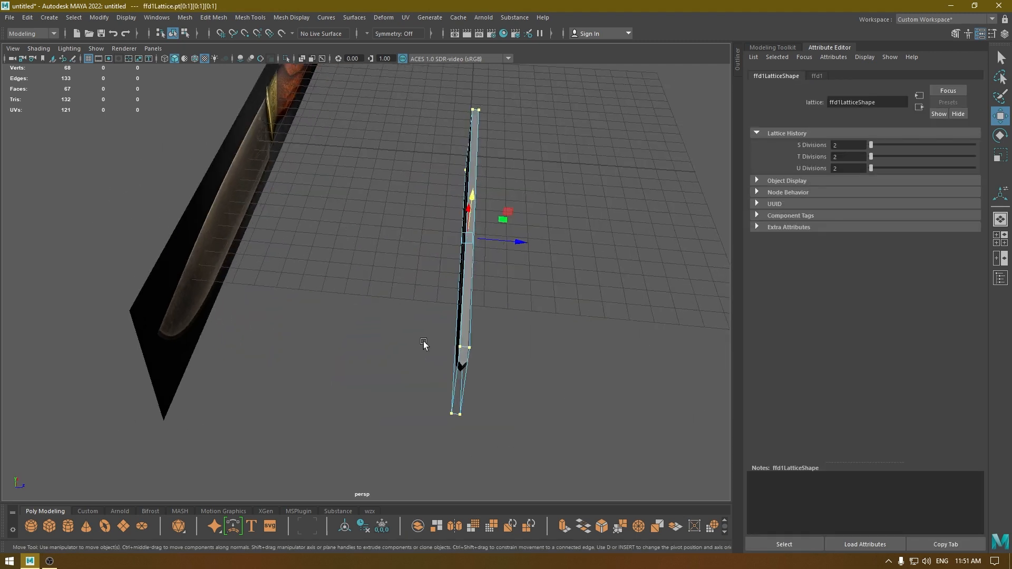
key(r)
drag(516, 245, 436, 364)
key(space)
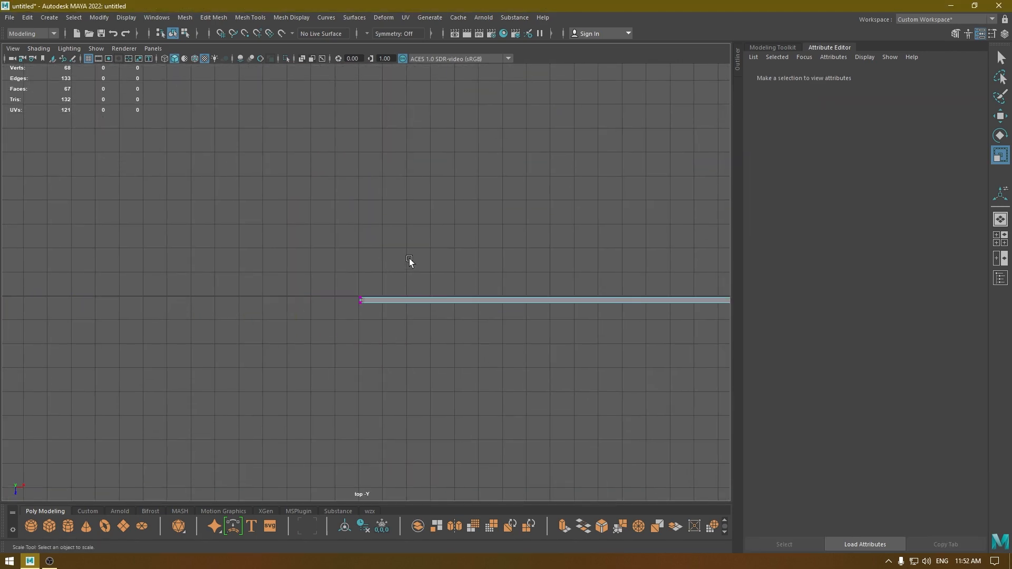
drag(409, 260, 156, 400)
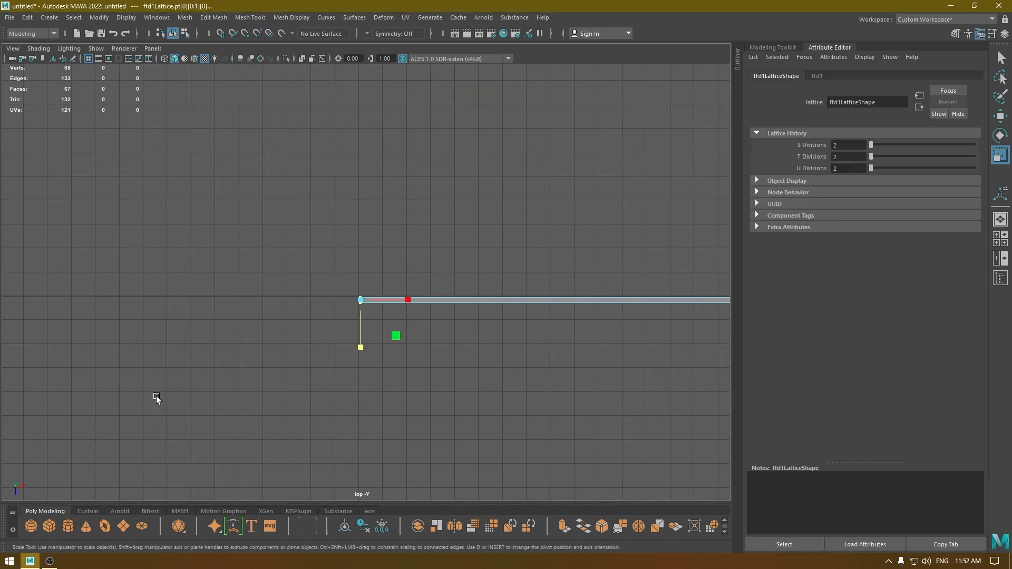
key(space)
alt+drag(406, 289, 430, 286)
key(w)
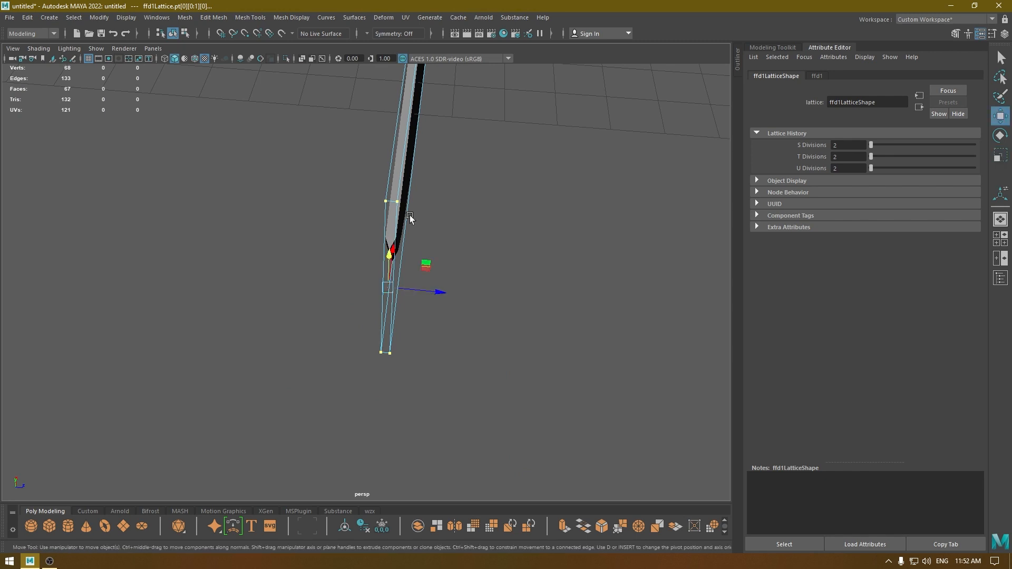
right_drag(409, 214, 506, 153)
key(f)
Delete the blade's construction history to bake in the lattice deformation.
click(441, 311)
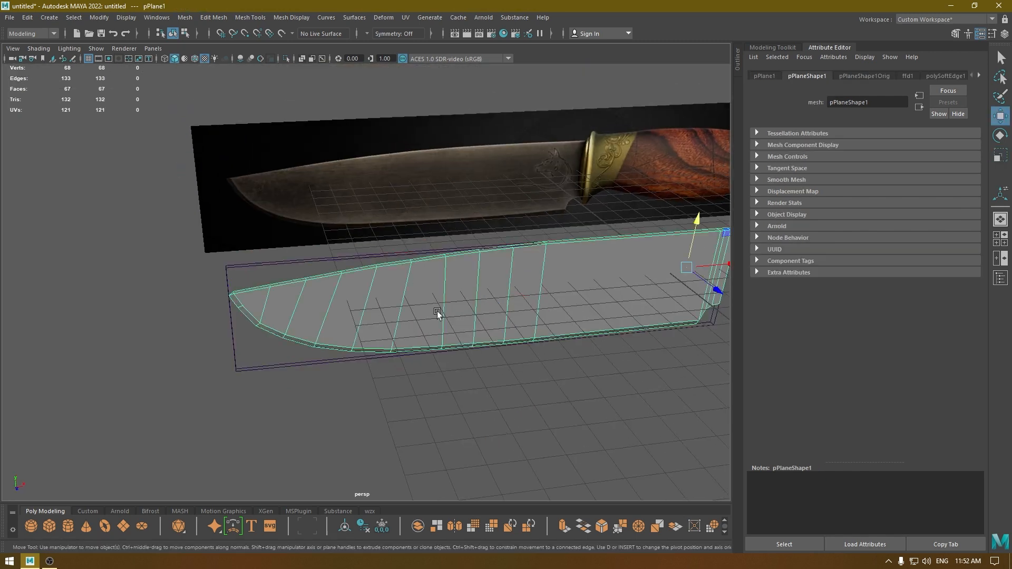
click(29, 18)
click(190, 143)
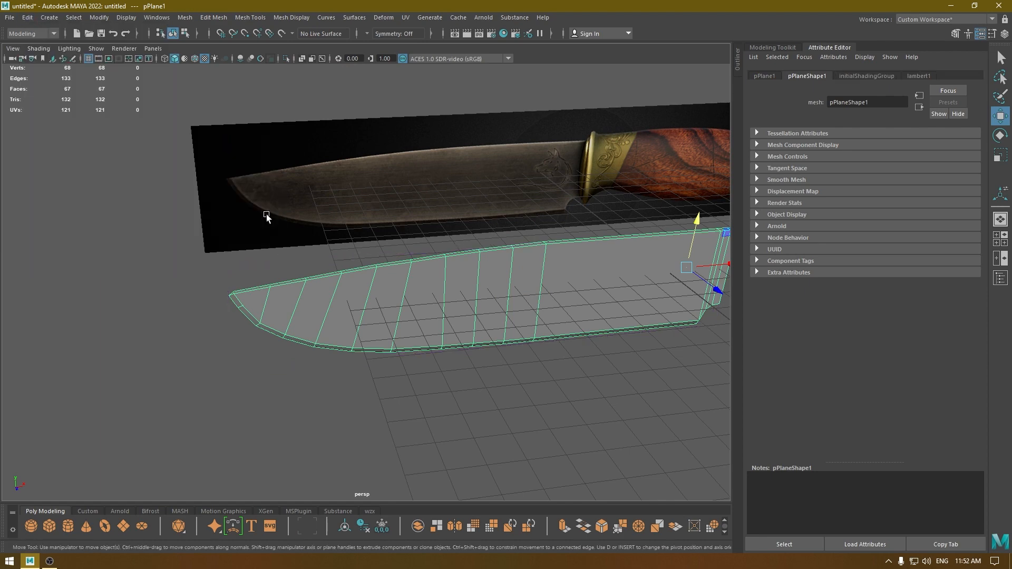
Select the two spine vertices at the blade's tip and scale them closer together across the thickness.
alt+drag(266, 214, 373, 315)
click(324, 151)
scroll(324, 150, up, 3)
click(361, 219)
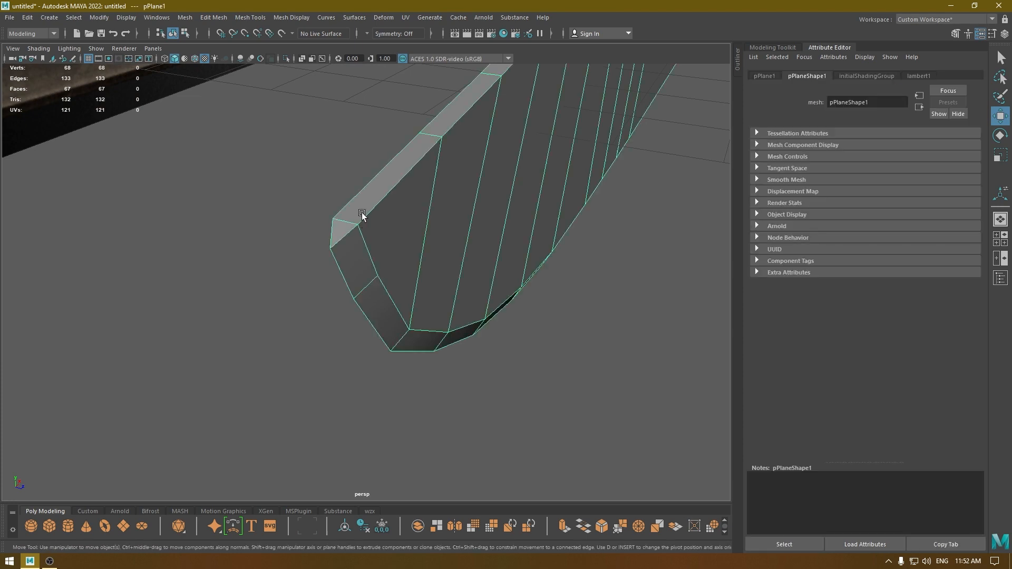
mouse_move(358, 219)
right_down()
mouse_move(349, 213)
mouse_move(343, 225)
right_up()
click(343, 225)
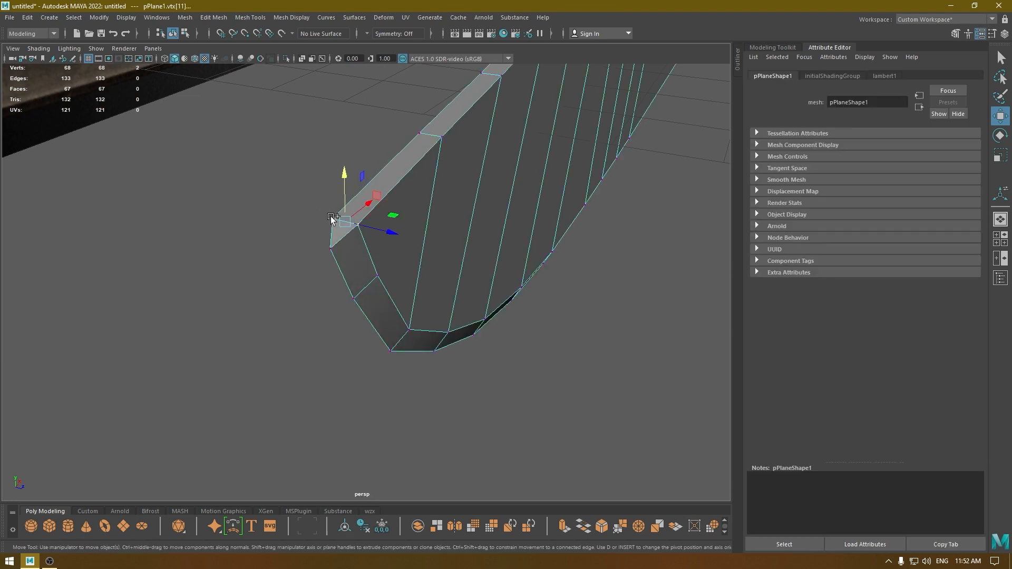
key(r)
drag(389, 231, 356, 226)
Scale the next spine vertex pairs behind the tip slightly narrower so the spine tapers gradually.
click(441, 139)
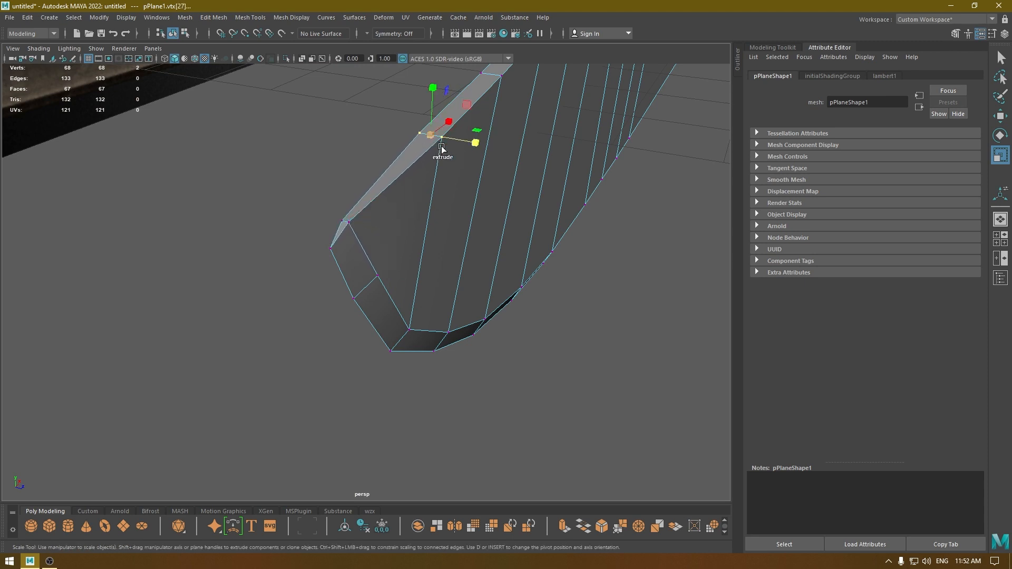
drag(477, 143, 467, 142)
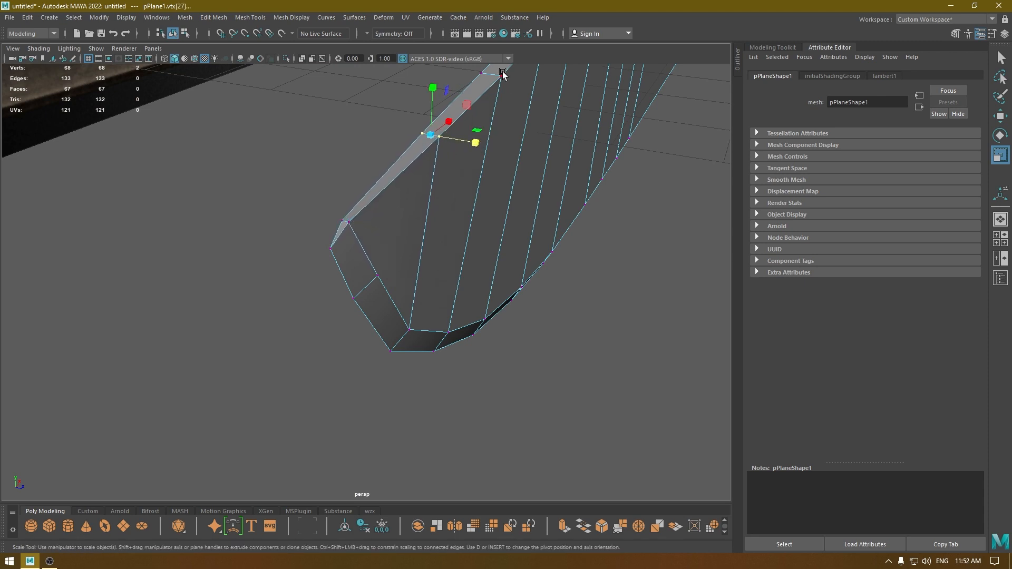
click(500, 75)
drag(536, 79, 396, 173)
scroll(398, 211, up, 4)
alt+middle_drag(414, 263, 359, 184)
scroll(390, 254, up, 3)
alt+drag(390, 255, 447, 227)
click(499, 190)
Readjust the scale of the tip's spine vertex pair across the blade's thickness.
alt+right_drag(309, 234, 335, 275)
shift+click(304, 193)
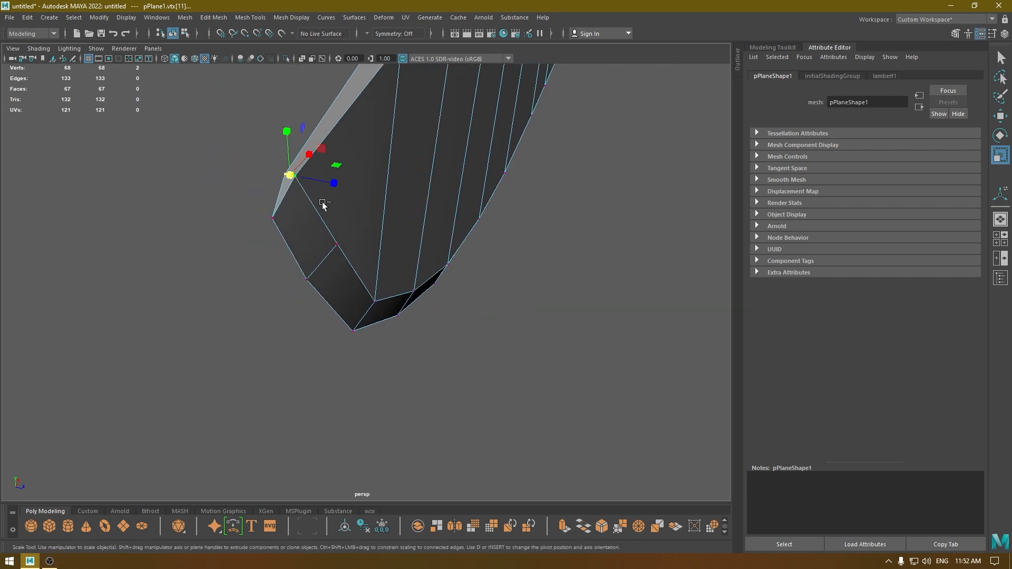
drag(334, 184, 341, 140)
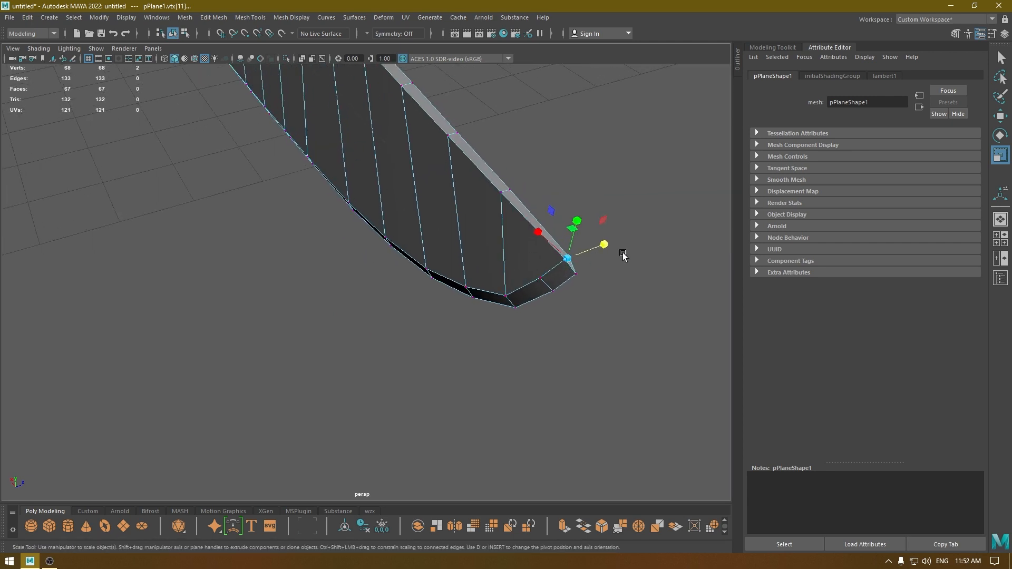
drag(603, 244, 616, 241)
In the front view, move the outermost tip vertex to about X -15.97, Y 0.60 and the neighbouring spine pair to about X -15.76, Y 0.62.
key(space)
drag(605, 238, 605, 266)
alt+right_drag(406, 233, 279, 215)
alt+middle_drag(280, 215, 513, 268)
alt+right_drag(514, 268, 411, 356)
key(w)
drag(352, 230, 402, 247)
alt+right_drag(401, 305, 436, 326)
drag(330, 197, 364, 216)
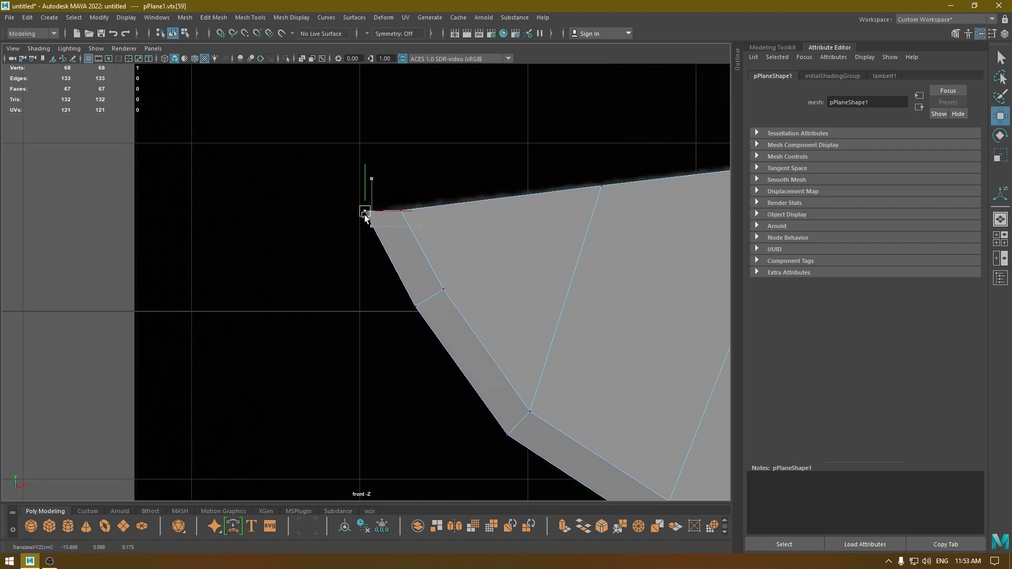
drag(445, 234, 401, 161)
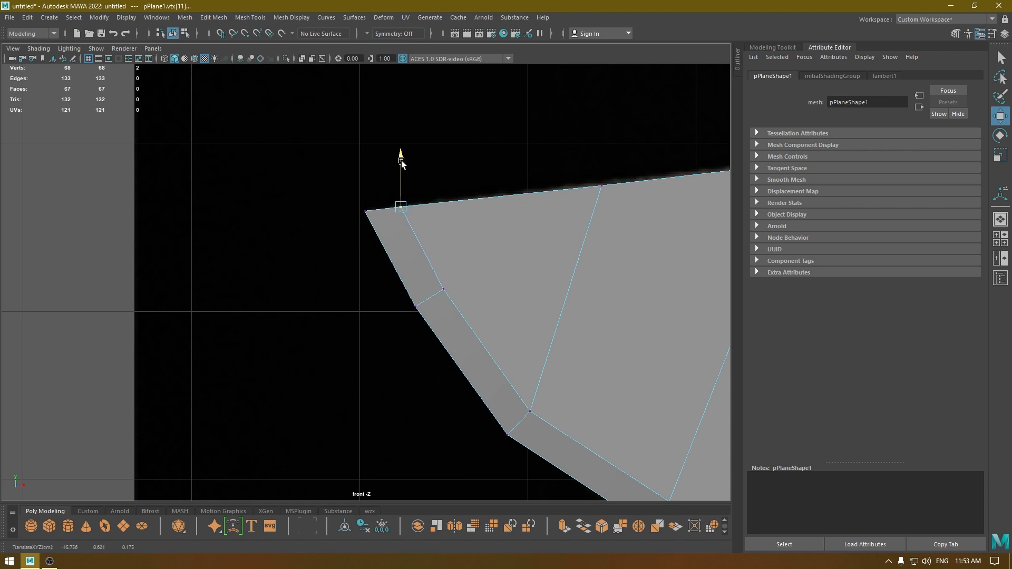
In the perspective view, scale the tip's spine vertex pair across the thickness by about 1.045.
key(space)
drag(463, 392, 461, 355)
key(r)
drag(473, 319, 474, 319)
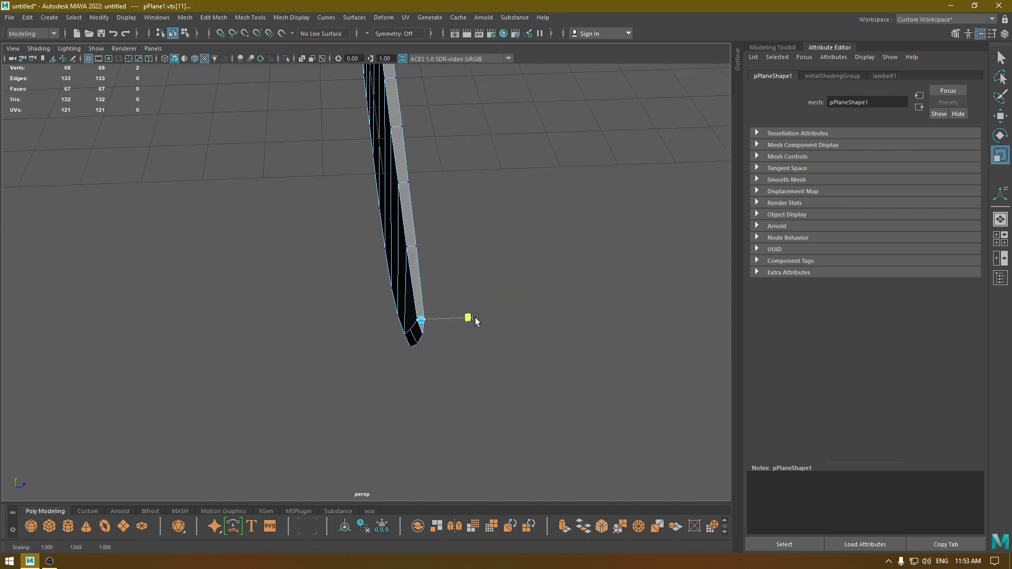
key(w)
right_drag(458, 269, 505, 245)
Deselect the blade and inspect its tip and cutting edge from several angles.
click(513, 378)
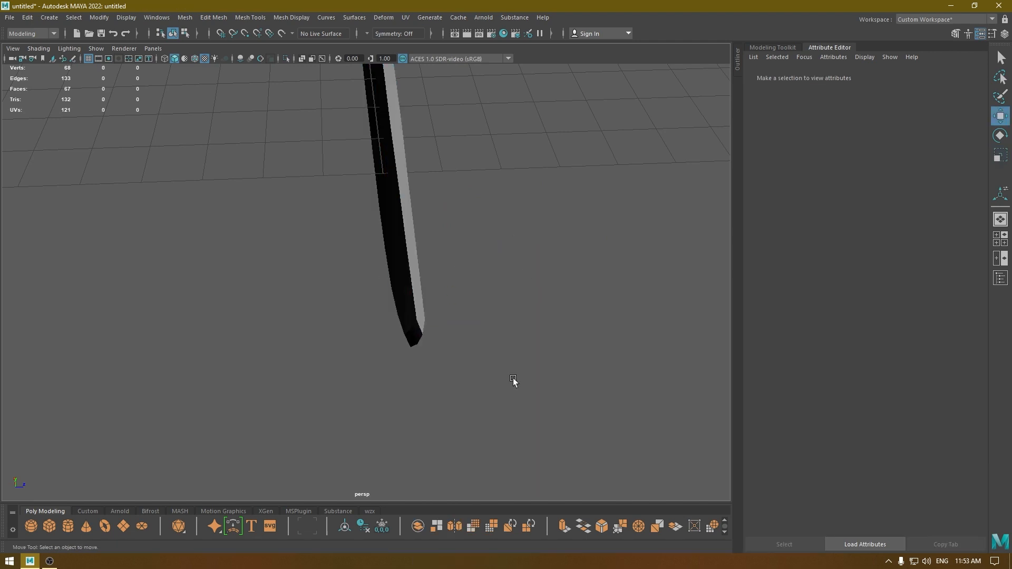
alt+drag(513, 378, 350, 228)
alt+right_drag(350, 227, 411, 418)
alt+drag(411, 418, 463, 153)
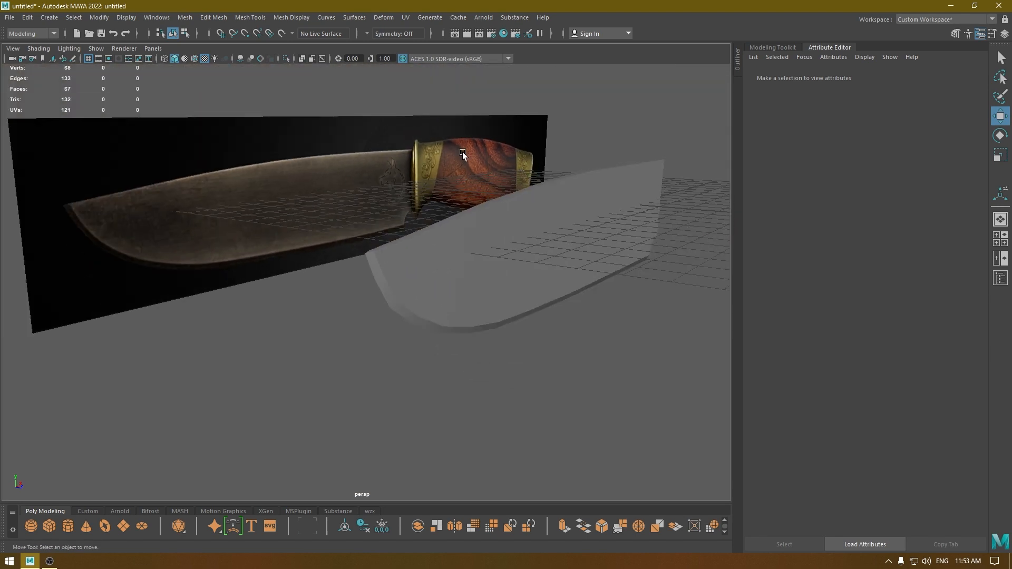
alt+right_drag(463, 153, 499, 350)
alt+drag(499, 349, 436, 335)
alt+right_drag(436, 335, 429, 405)
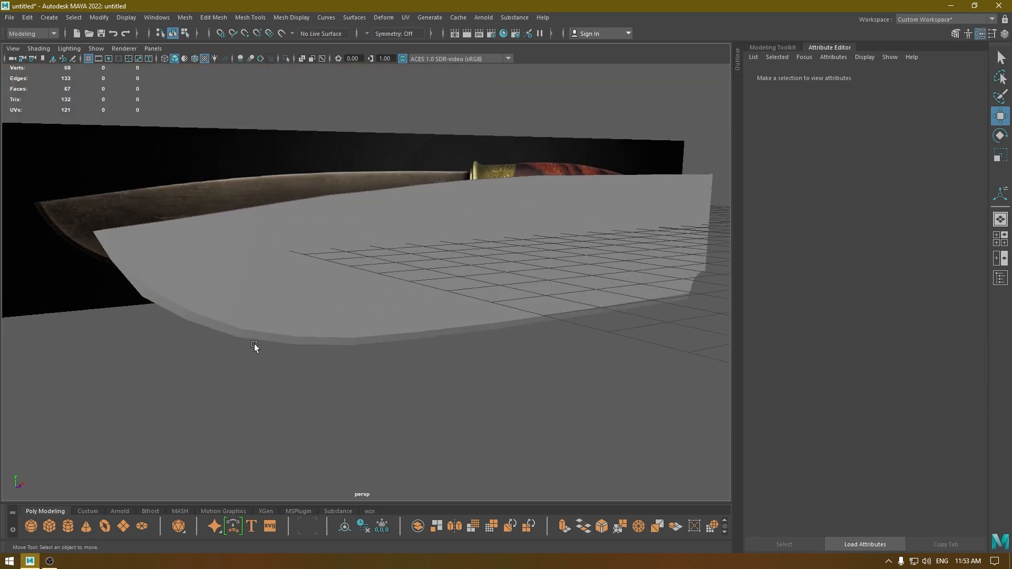
In the front wireframe view, move the bevel vertices at the second corner below the tip to about X -15.03, Y -0.65.
click(165, 312)
alt+drag(132, 283, 187, 277)
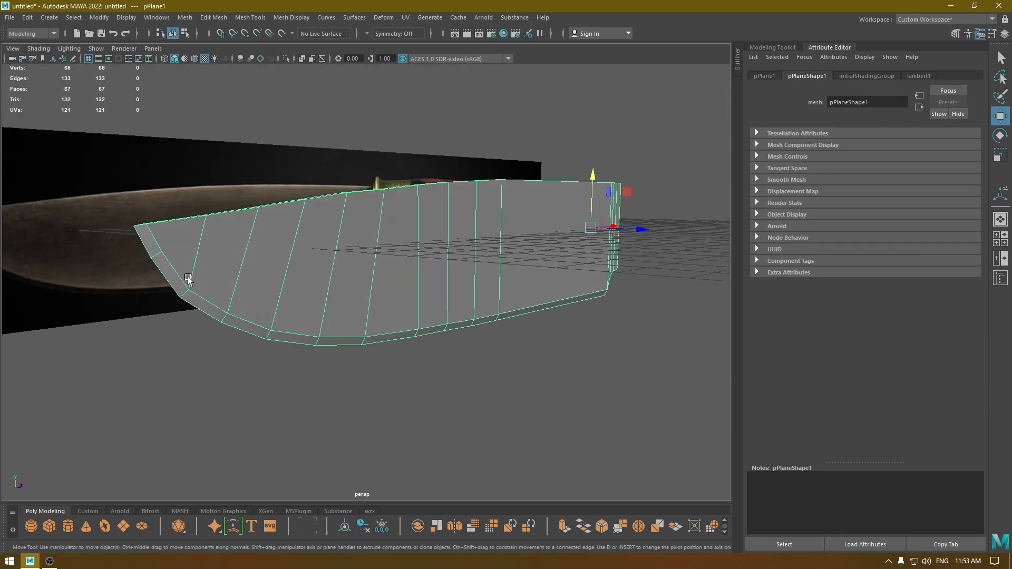
key(space)
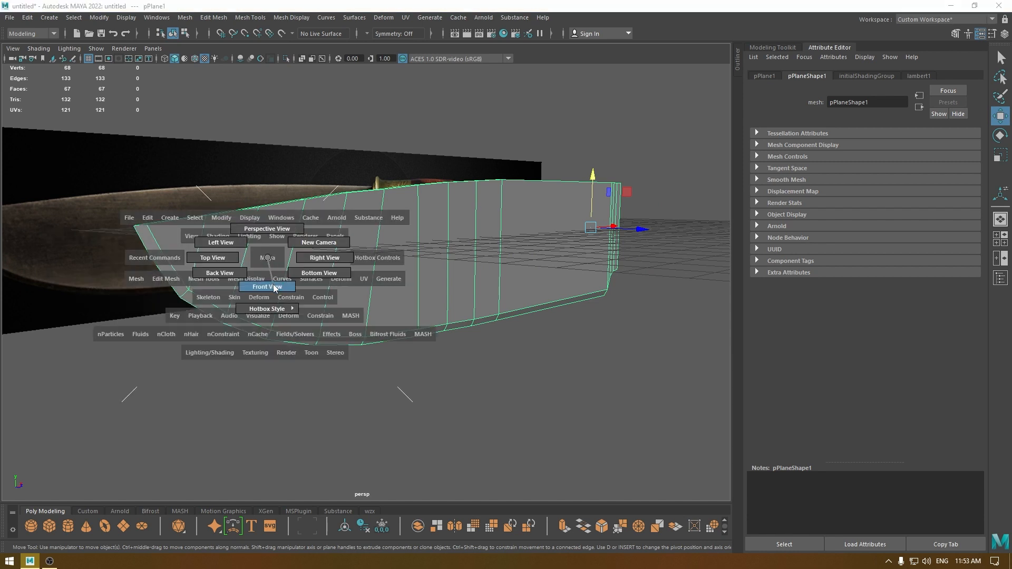
drag(264, 287, 460, 323)
alt+right_drag(386, 292, 445, 350)
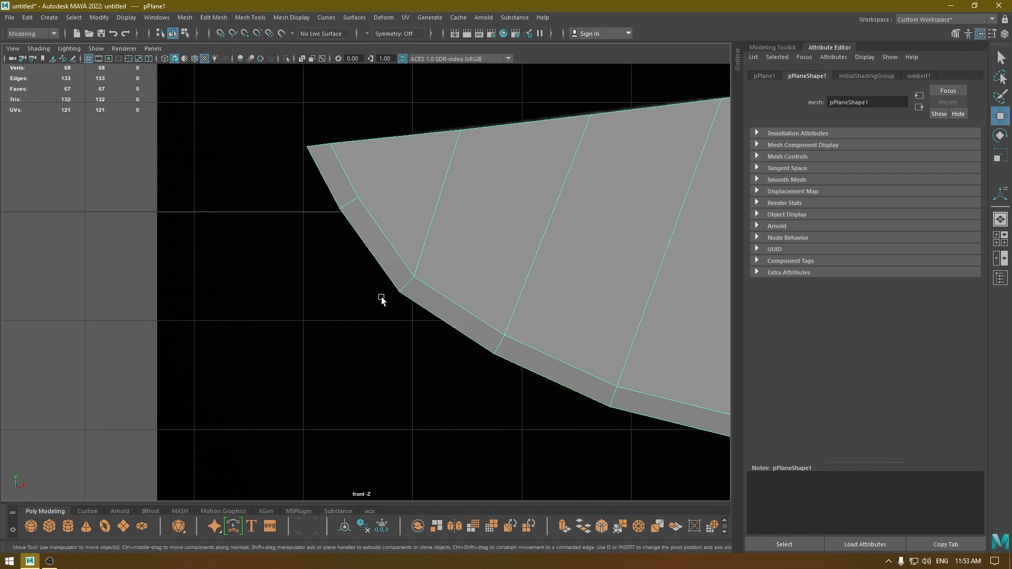
key(4)
alt+right_drag(436, 244, 393, 238)
drag(456, 249, 425, 281)
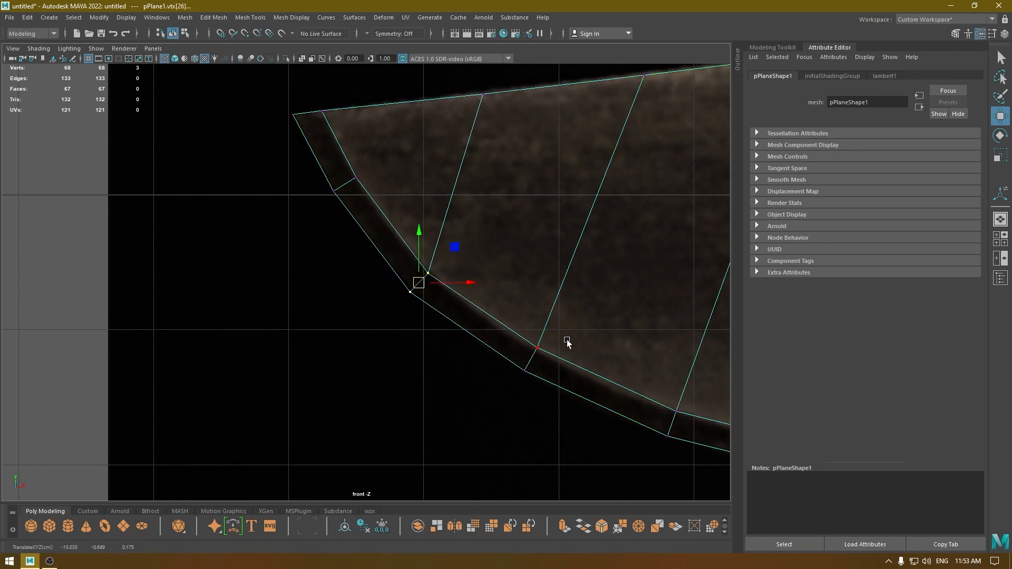
In the front wireframe view, insert an edge loop across the blade midway between the second and third corners below the tip.
drag(566, 341, 514, 408)
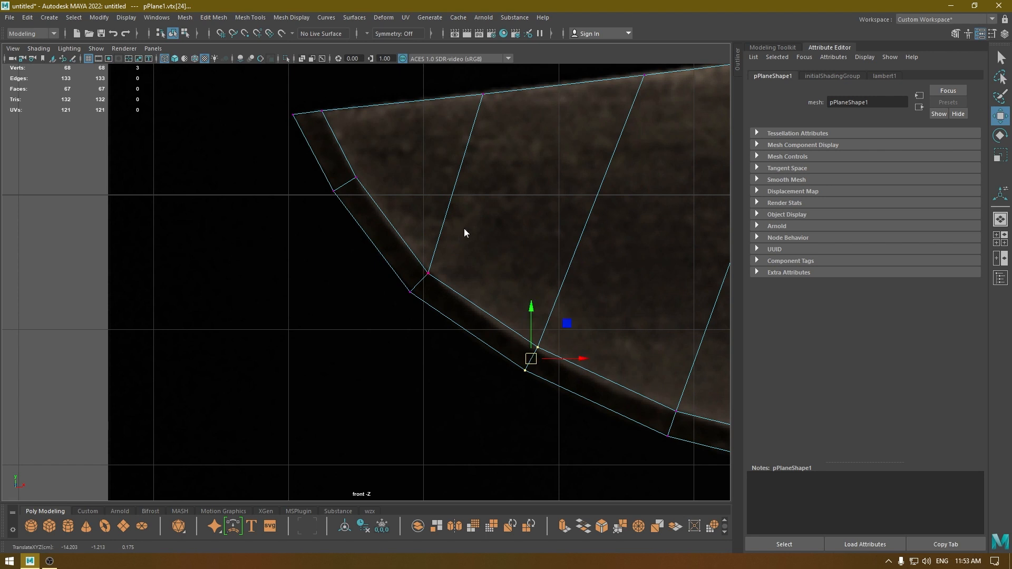
right_drag(464, 229, 463, 199)
click(488, 312)
shift+right_click(550, 197)
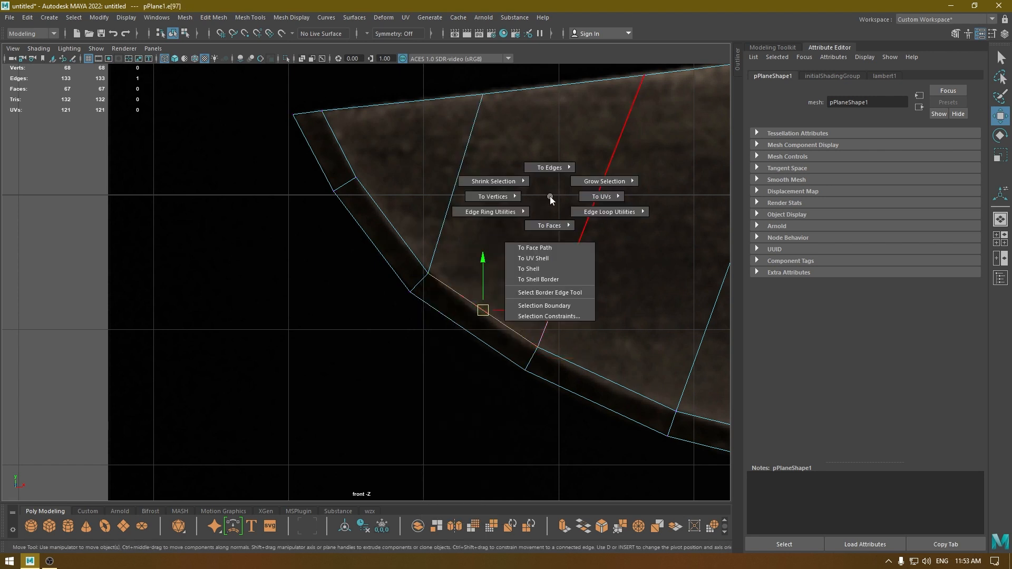
mouse_move(490, 211)
click(599, 272)
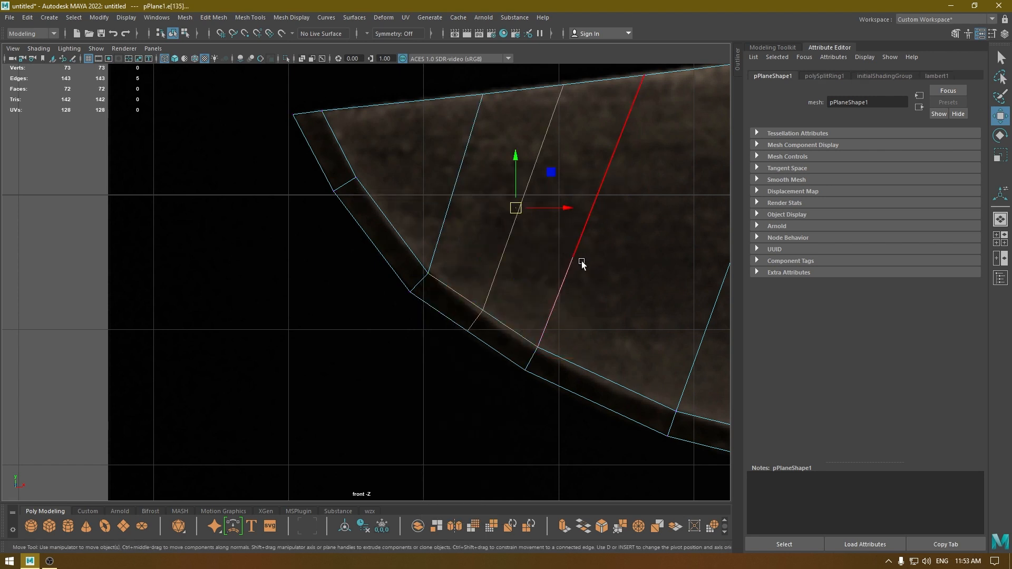
Fit the bevel to the reference: move the new loop's bevel vertices to about X -14.73, Y -0.85 and the second corner's to about X -15.18, Y -0.45.
right_drag(533, 232, 488, 235)
drag(498, 289, 440, 369)
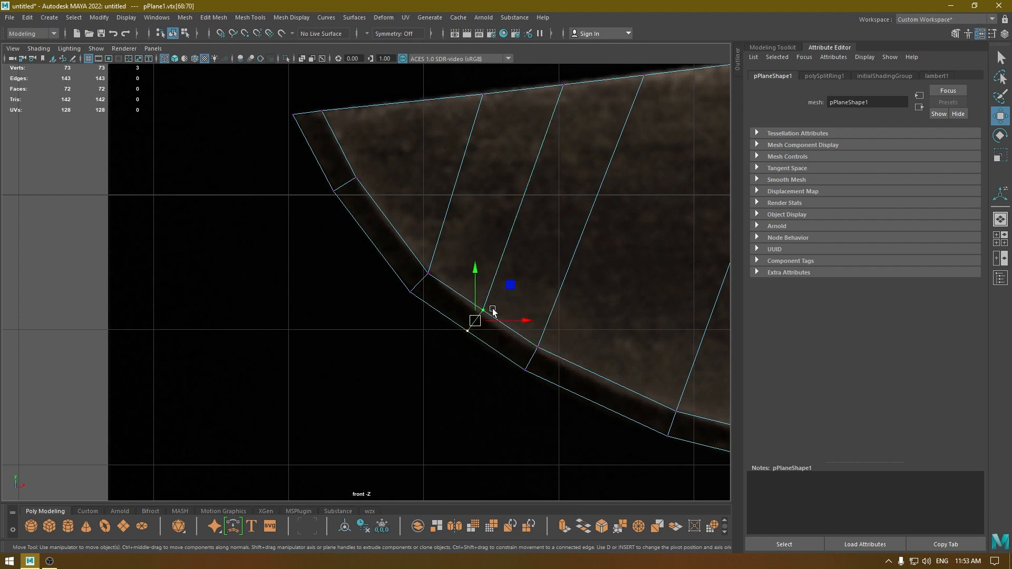
drag(447, 242, 395, 314)
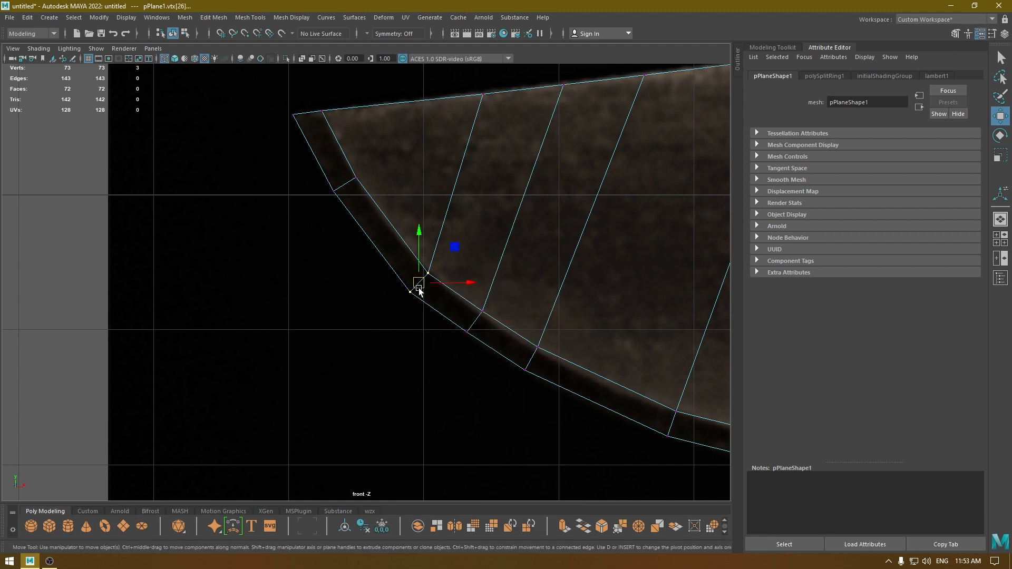
drag(419, 283, 395, 258)
drag(501, 287, 457, 361)
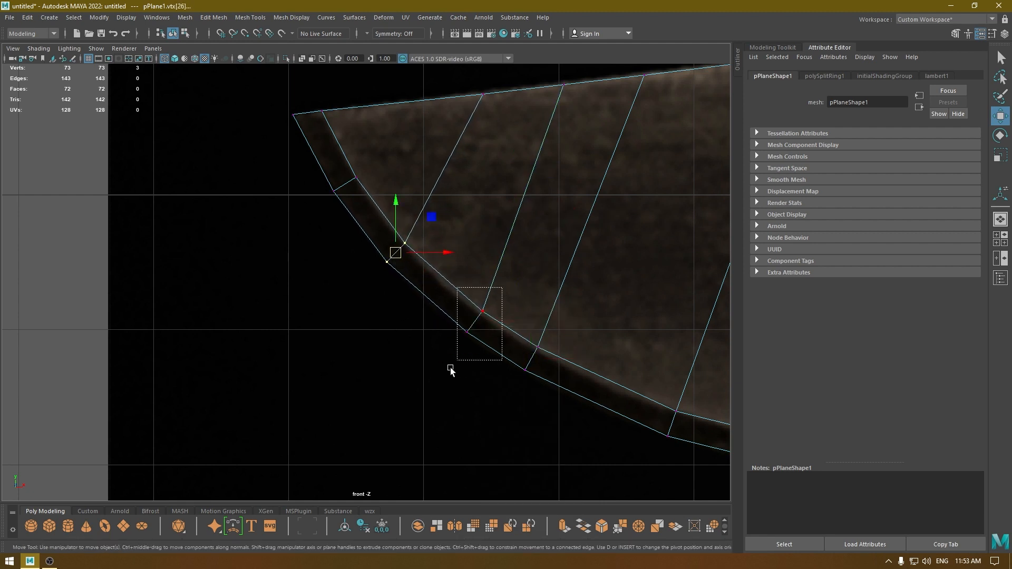
drag(477, 325, 463, 312)
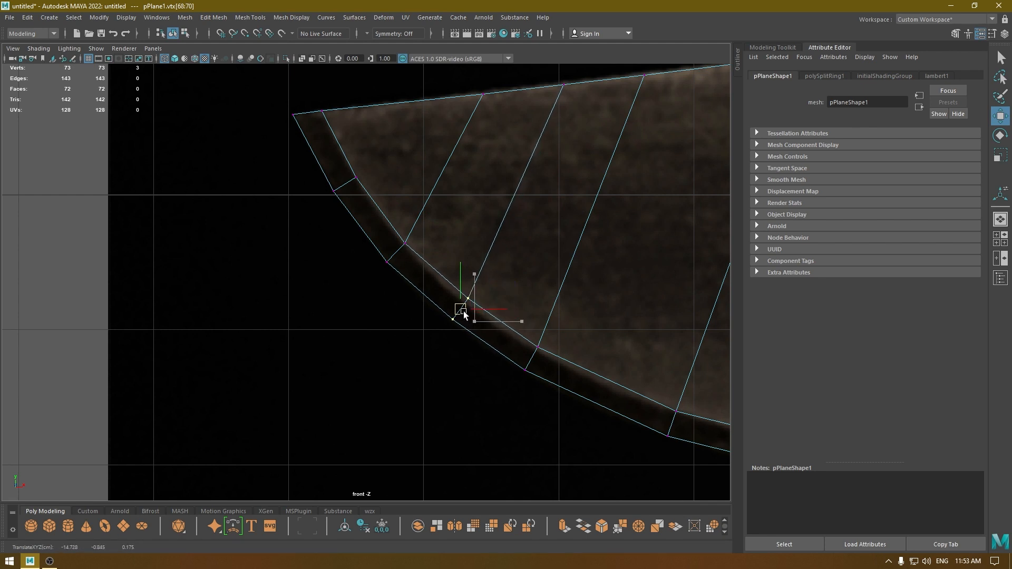
drag(426, 217, 395, 259)
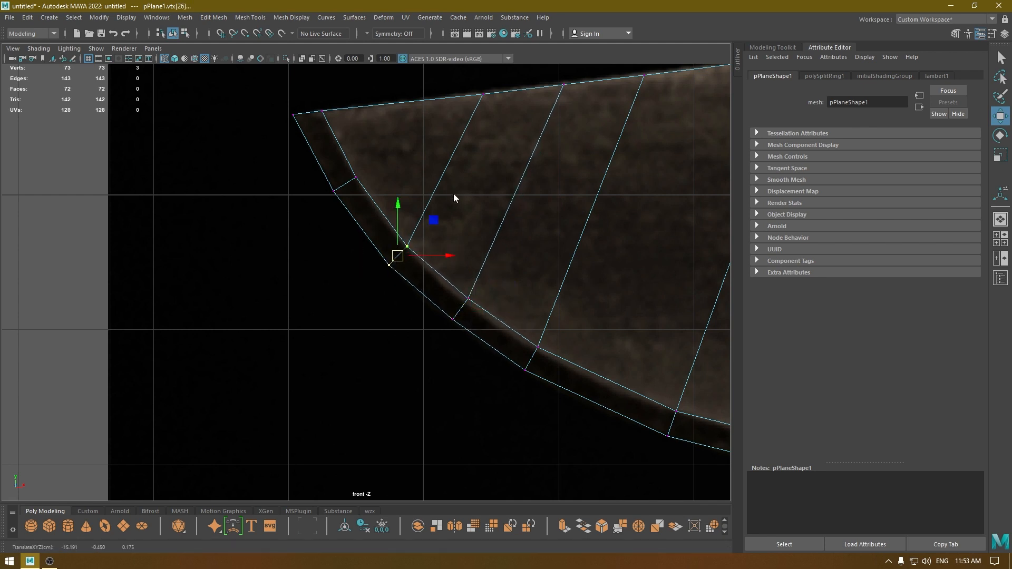
Apply Edit Edge Flow with an adjustment of 1 to the second corner's loop and the newly inserted loop.
double_click(453, 162)
shift+right_drag(453, 162, 455, 267)
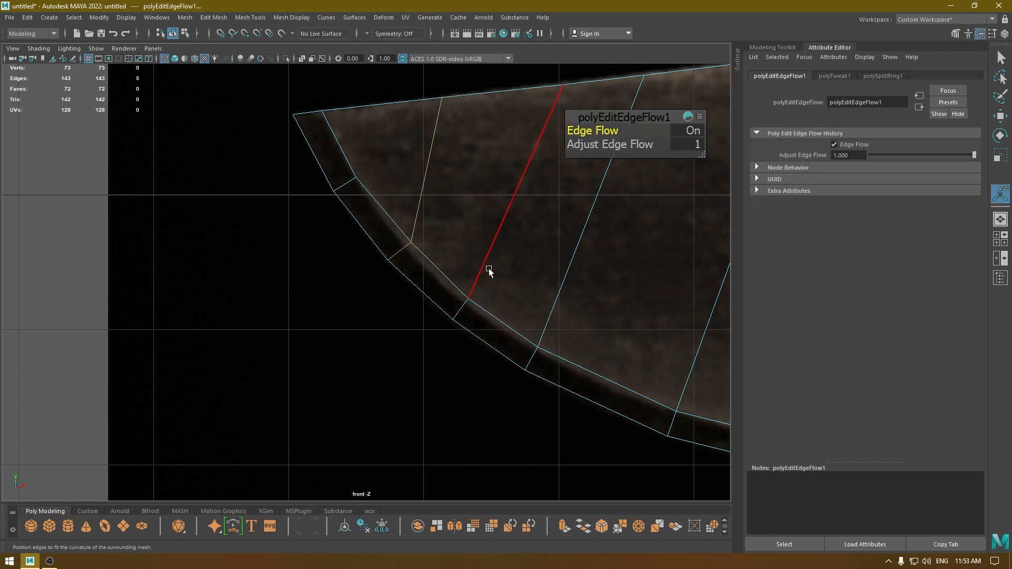
double_click(492, 232)
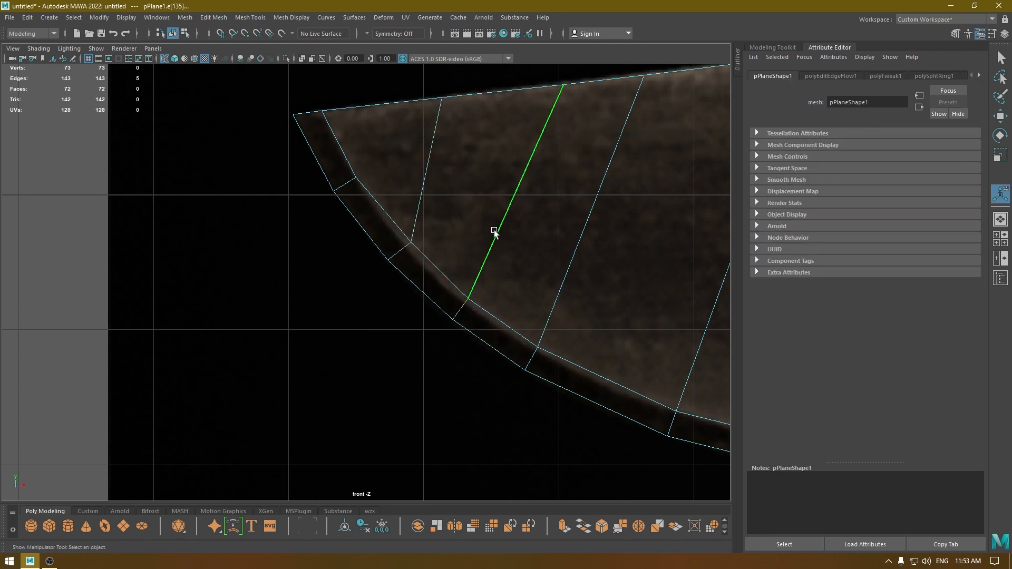
shift+right_drag(520, 194, 515, 235)
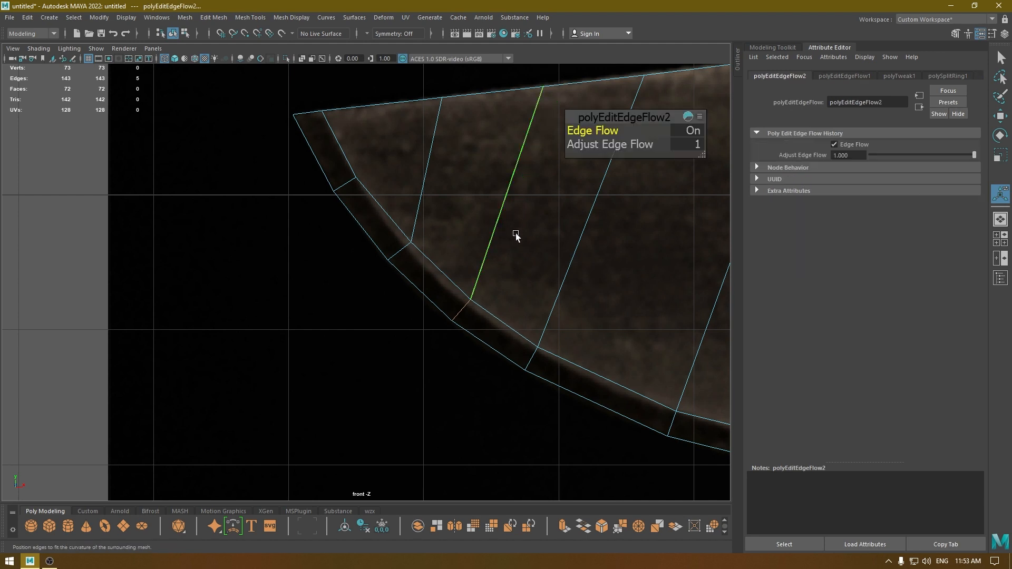
Move the outer cutting-edge vertex of the newly inserted loop to about X -14.79, Y -0.93.
key(w)
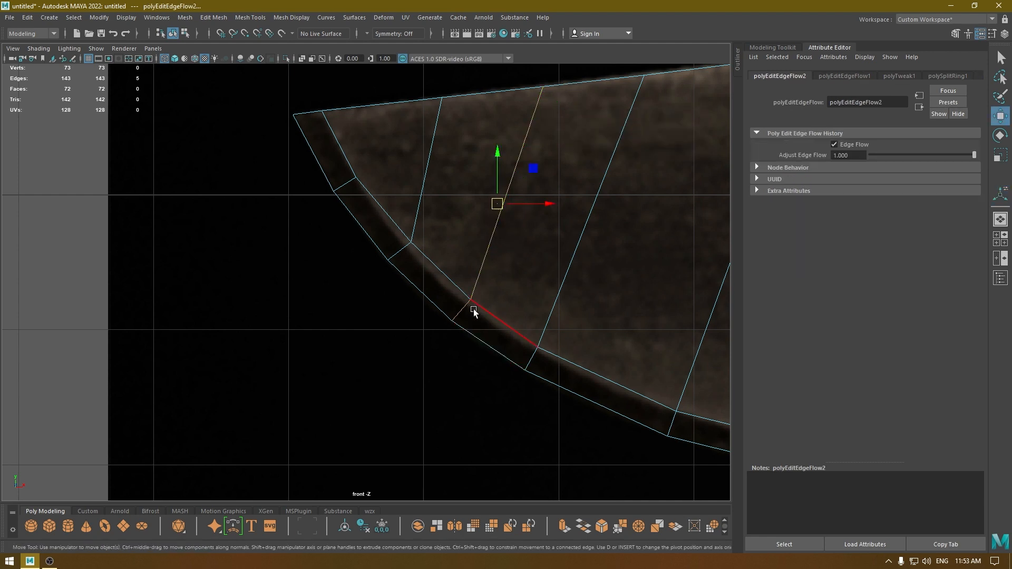
right_drag(472, 267, 430, 273)
drag(431, 301, 495, 322)
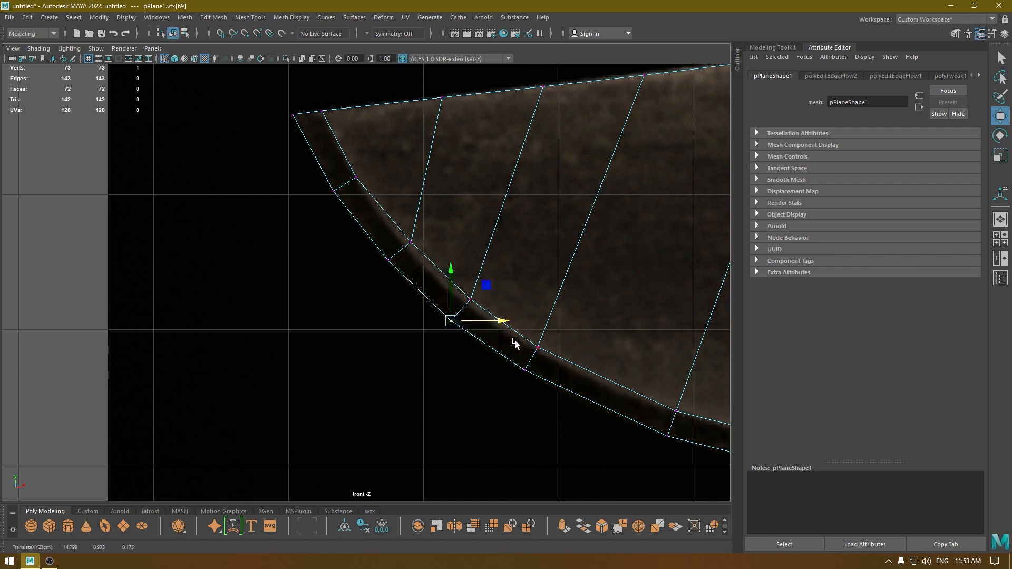
Apply Edit Edge Flow one after another to the next six cross loops from the third corner toward the handle.
alt+middle_drag(515, 343, 388, 221)
right_drag(388, 219, 388, 292)
double_click(400, 189)
scroll(388, 292, down, 8)
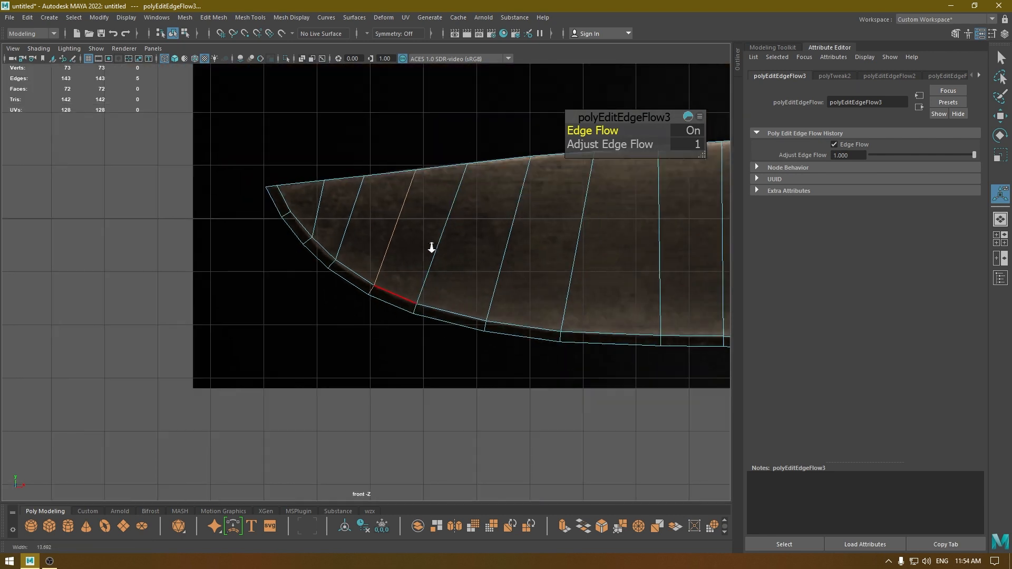
alt+middle_drag(401, 312, 357, 311)
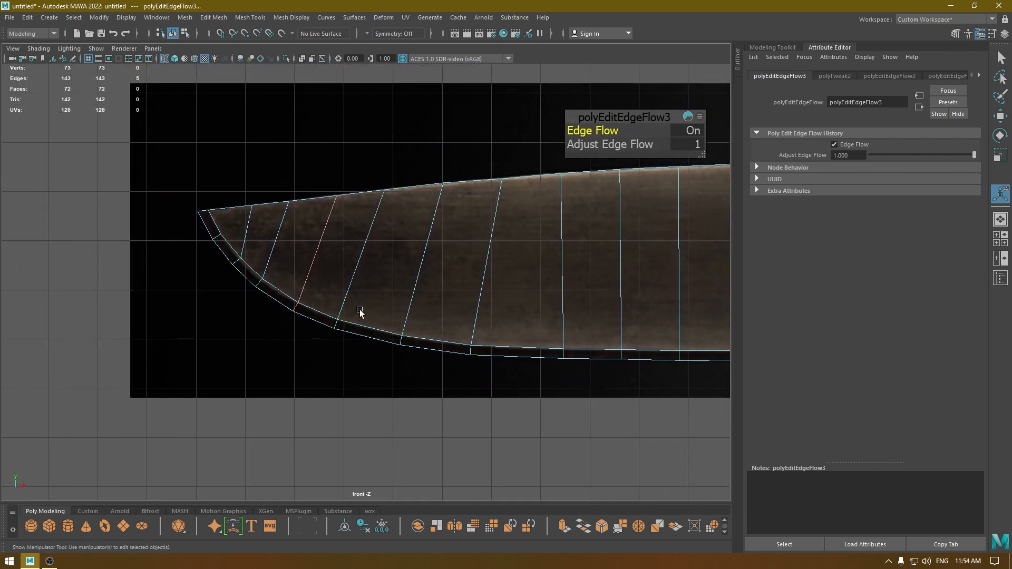
click(368, 262)
key(g)
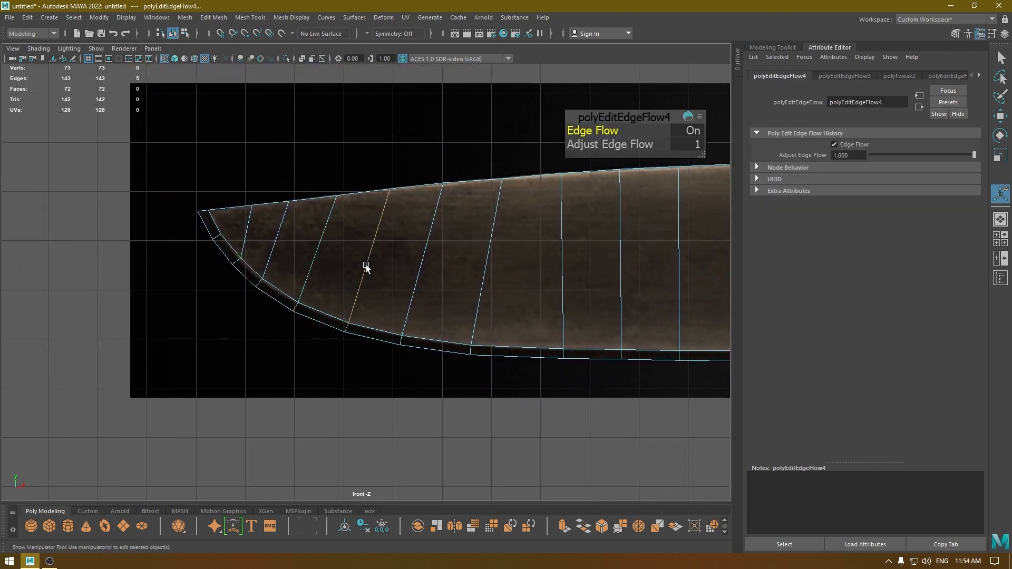
click(419, 277)
key(g)
click(475, 275)
key(g)
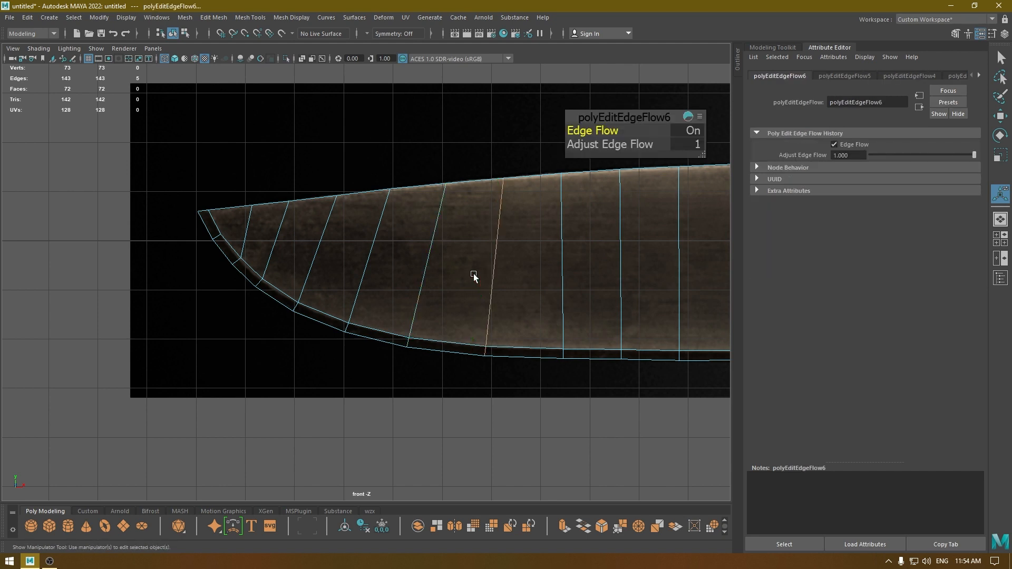
click(565, 288)
key(g)
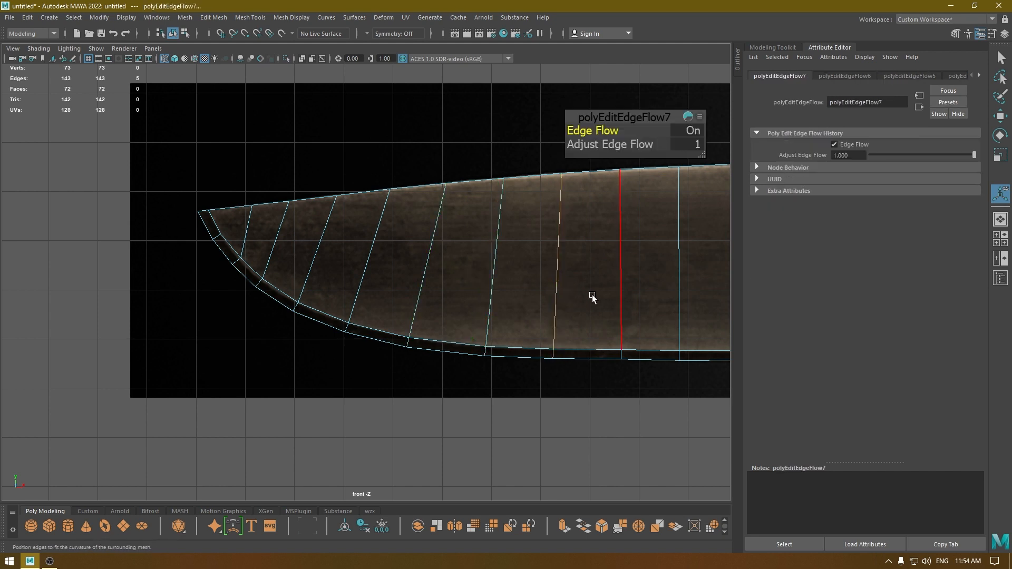
click(635, 273)
key(g)
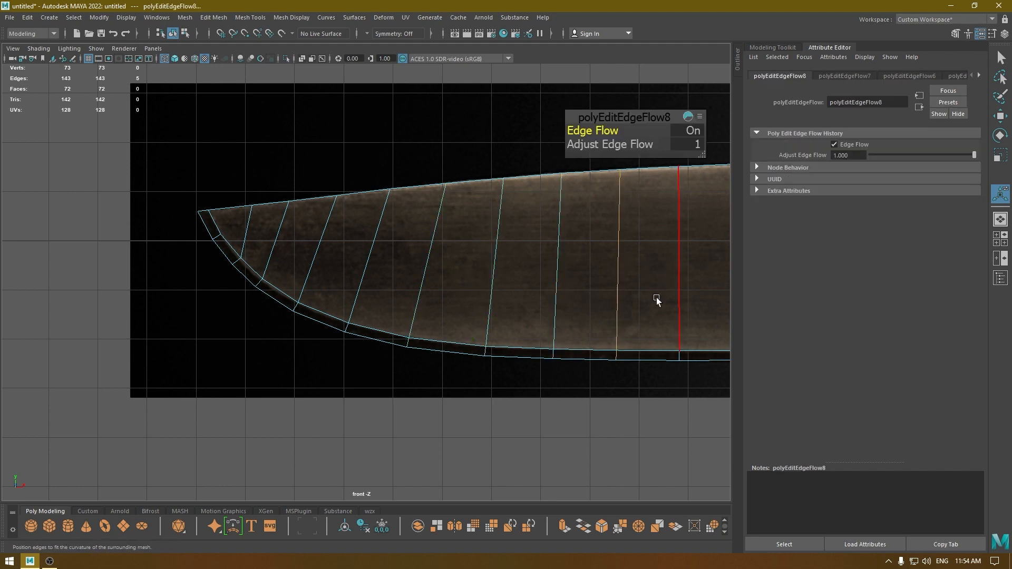
scroll(611, 290, down, 2)
alt+middle_drag(609, 290, 518, 291)
key(w)
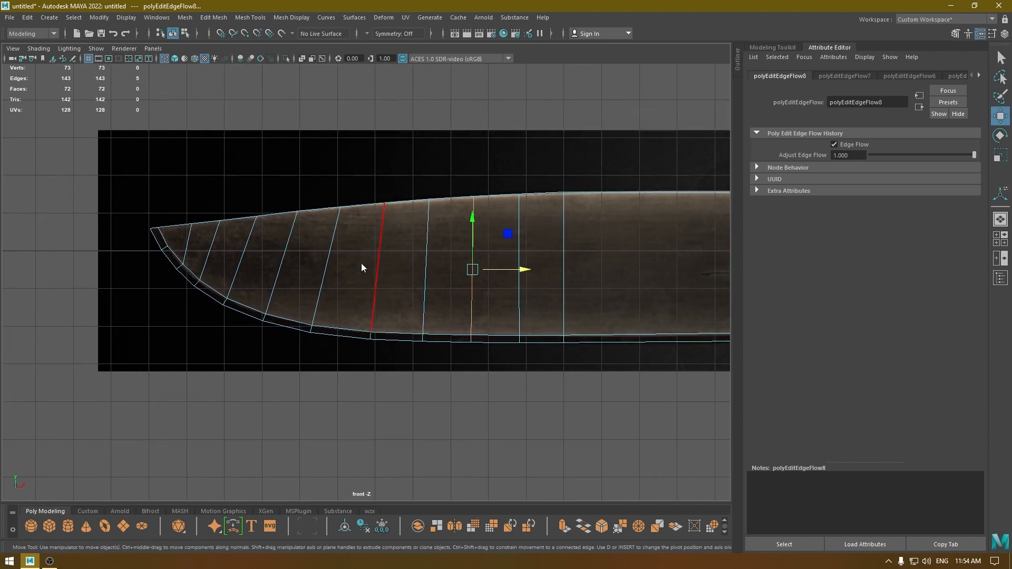
Deselect the blade and display it shaded with textures in the perspective view.
right_drag(361, 263, 414, 247)
click(435, 141)
key(space)
key(space)
alt+drag(436, 147, 447, 207)
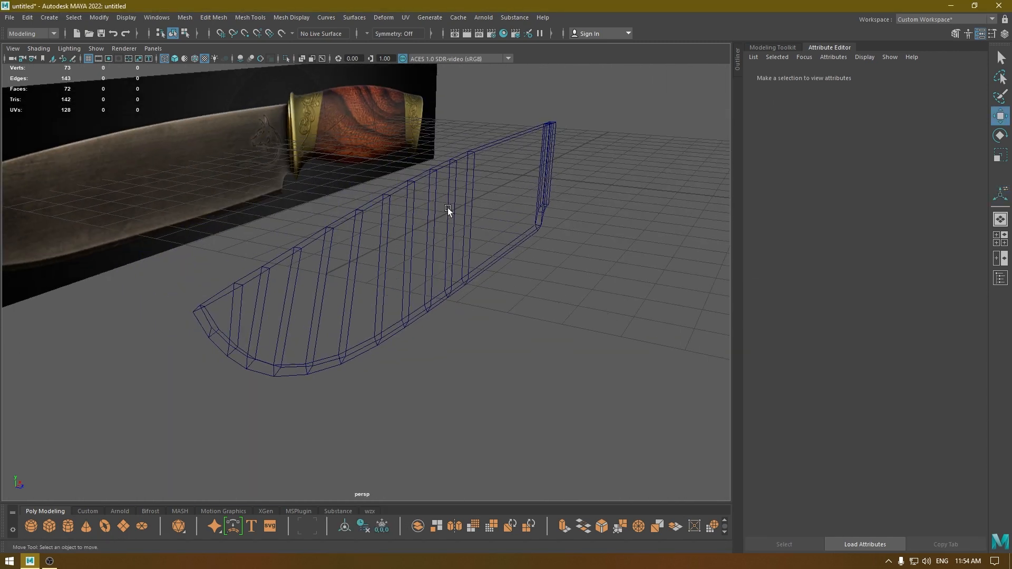
key(6)
mouse_move(444, 380)
alt+mouse_down()
mouse_move(389, 340)
mouse_move(341, 348)
mouse_move(399, 359)
mouse_move(399, 347)
mouse_move(528, 352)
mouse_move(355, 346)
alt+mouse_up()
Assign a new Phong material to the blade, with Diffuse at 1 and a slightly darker color.
click(341, 233)
right_click(334, 206)
mouse_move(349, 488)
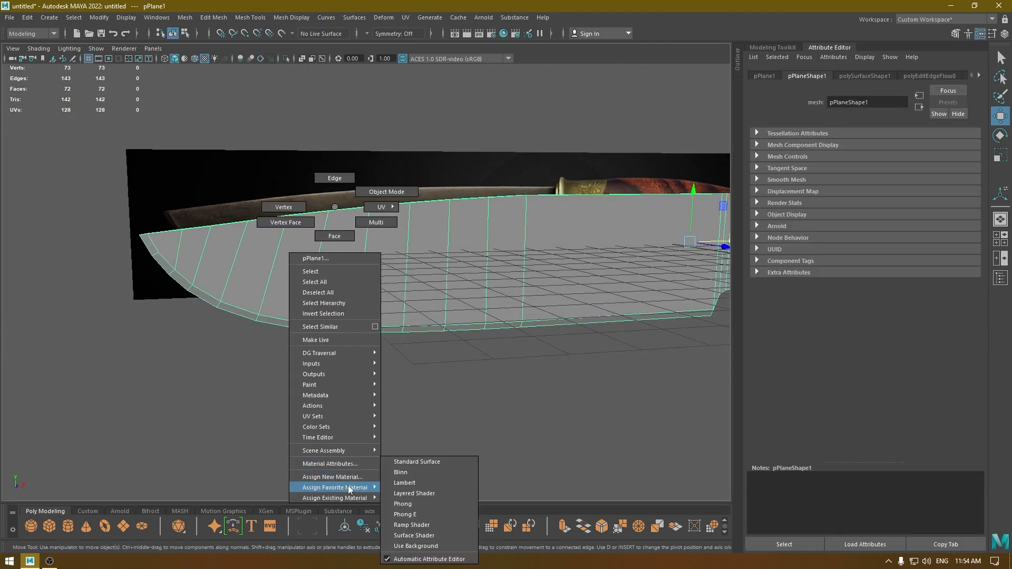
click(406, 504)
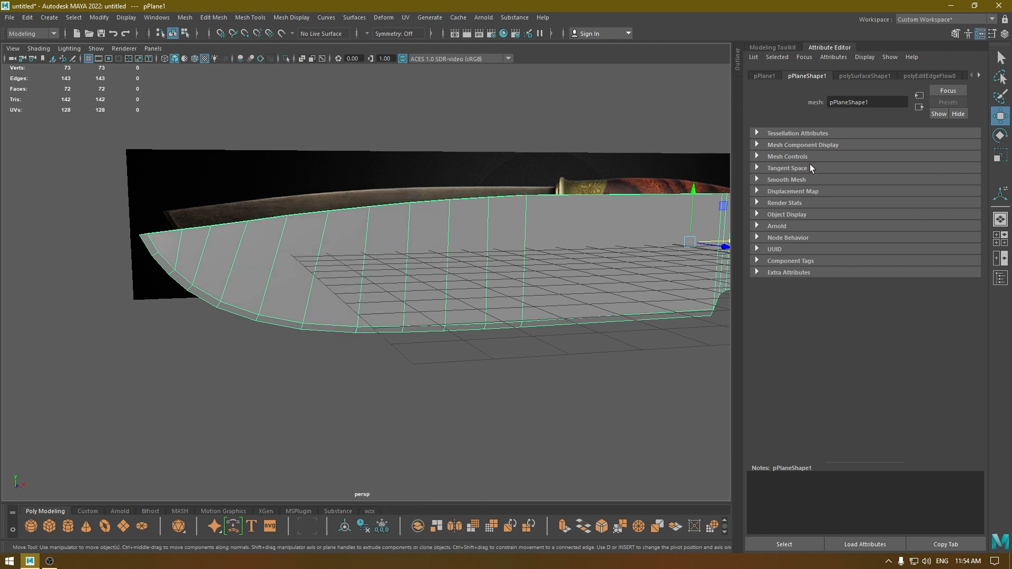
drag(941, 249, 981, 256)
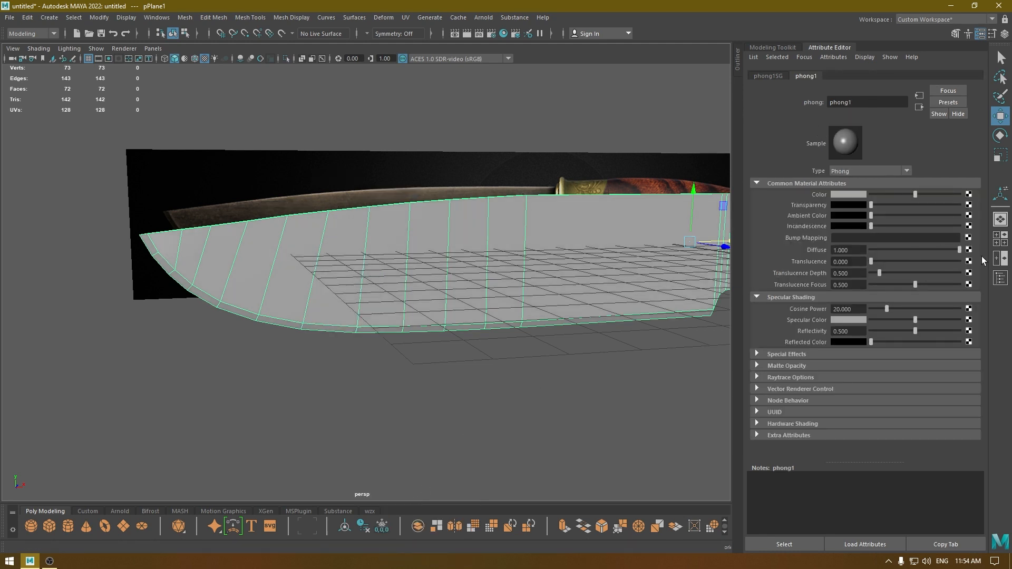
drag(916, 195, 908, 195)
click(596, 129)
Examine the shaded blade's side, cutting edge and heel notch from several angles.
alt+drag(519, 202, 414, 219)
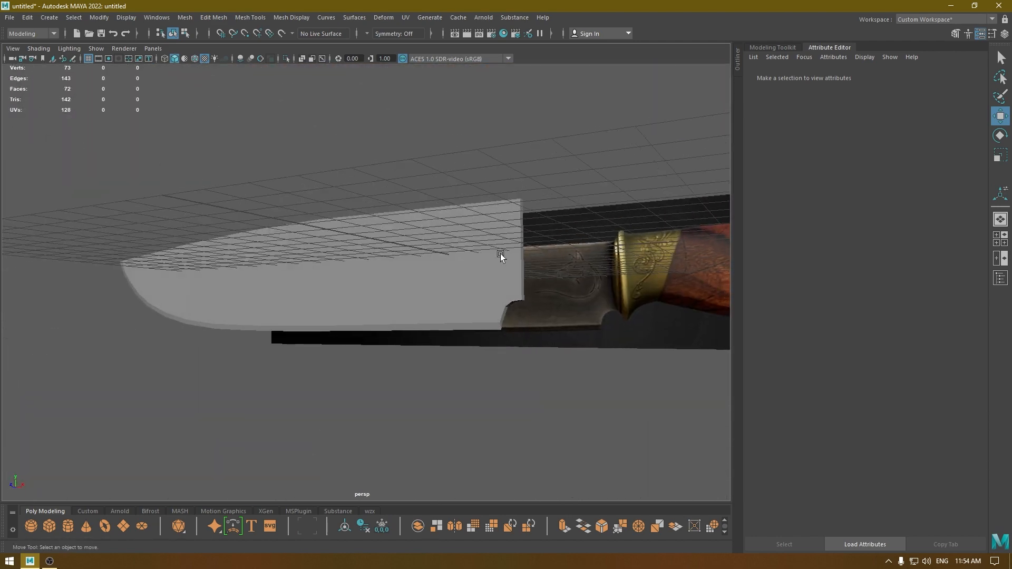
alt+drag(501, 255, 444, 343)
scroll(367, 317, up, 3)
click(412, 313)
scroll(465, 343, down, 3)
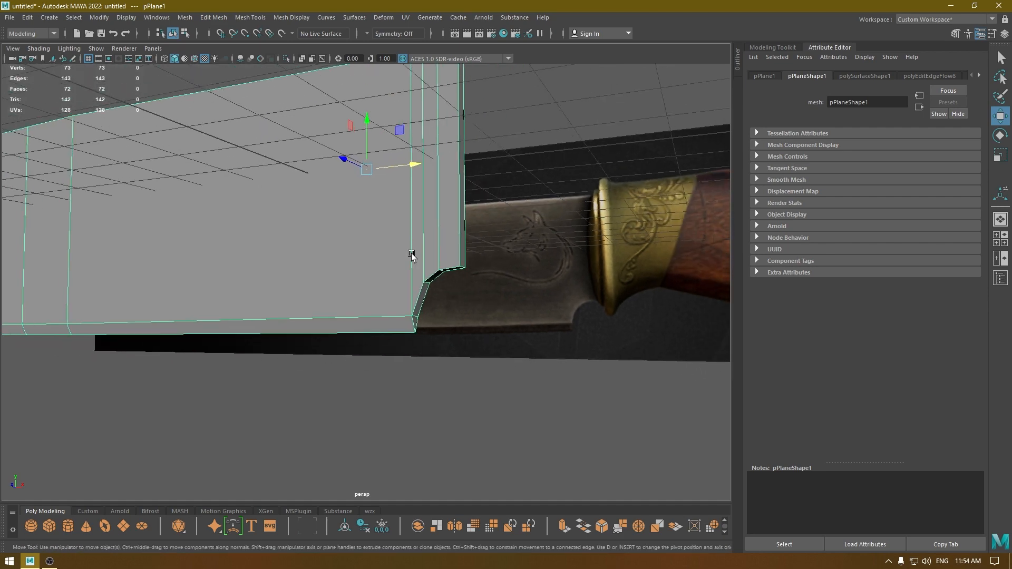
alt+middle_drag(305, 316, 433, 303)
alt+drag(433, 304, 481, 356)
In the front wireframe view, move the spine vertices of the heel corner's loop toward the tip so the loop slants.
key(space)
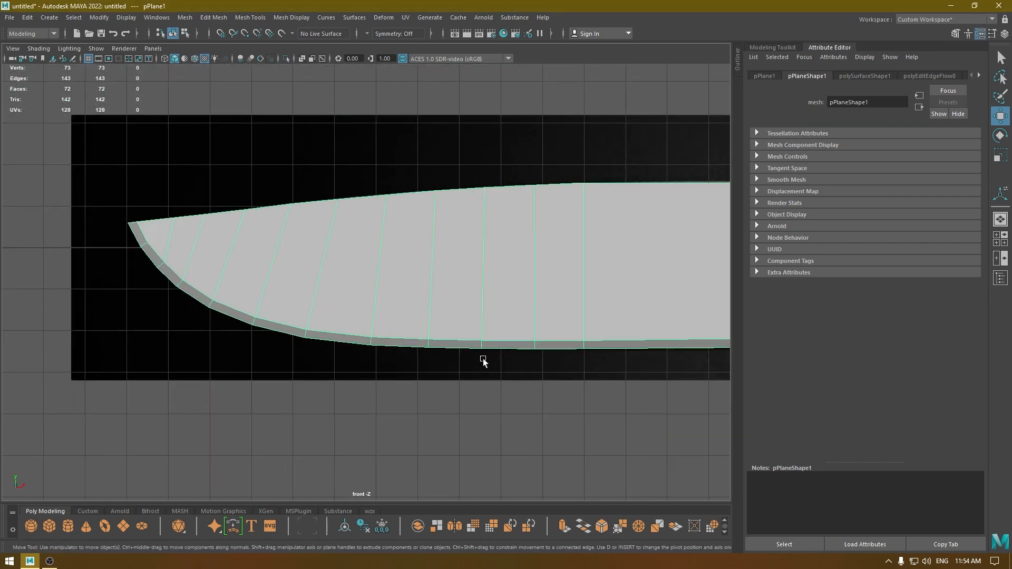
scroll(497, 406, up, 3)
scroll(420, 332, up, 2)
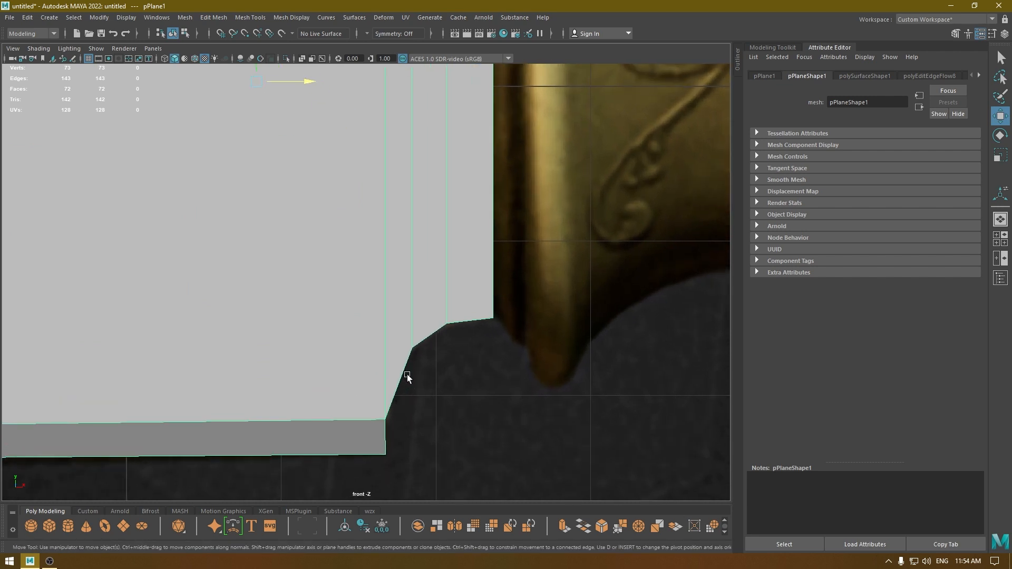
key(4)
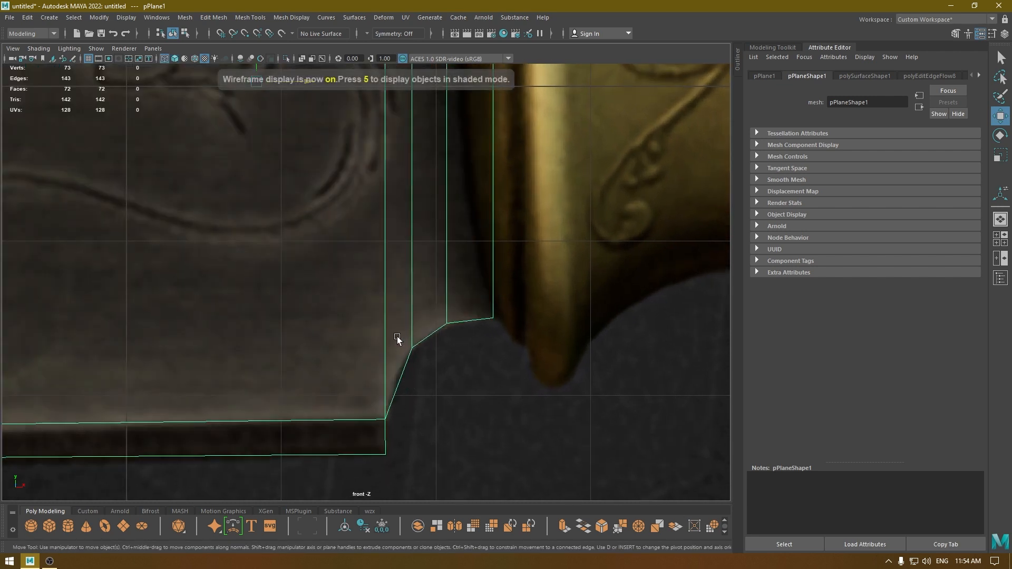
scroll(474, 293, down, 3)
alt+middle_drag(467, 322, 468, 325)
right_drag(416, 190, 375, 185)
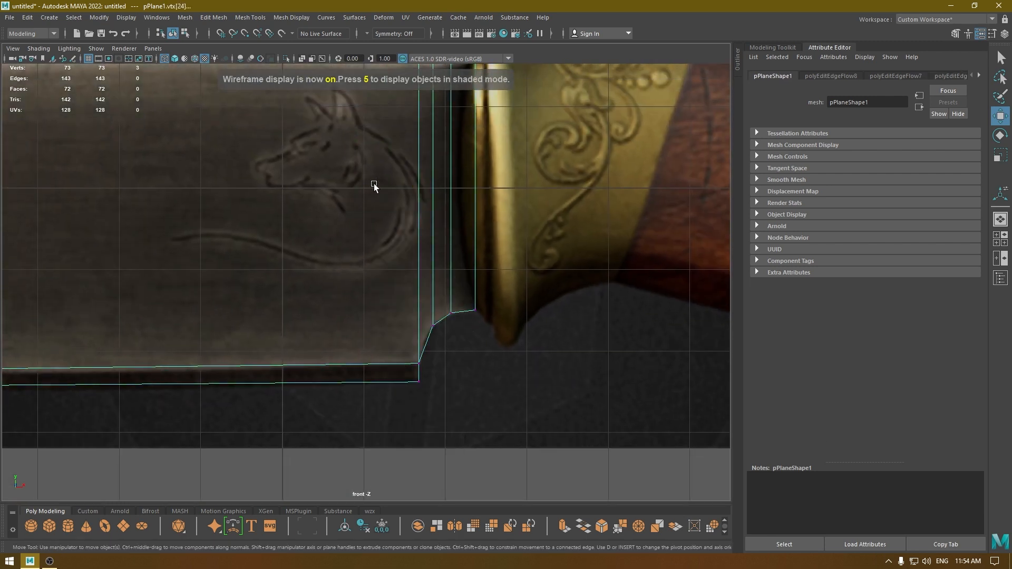
scroll(375, 184, down, 1)
alt+middle_drag(396, 163, 422, 229)
drag(428, 147, 443, 184)
drag(495, 161, 458, 182)
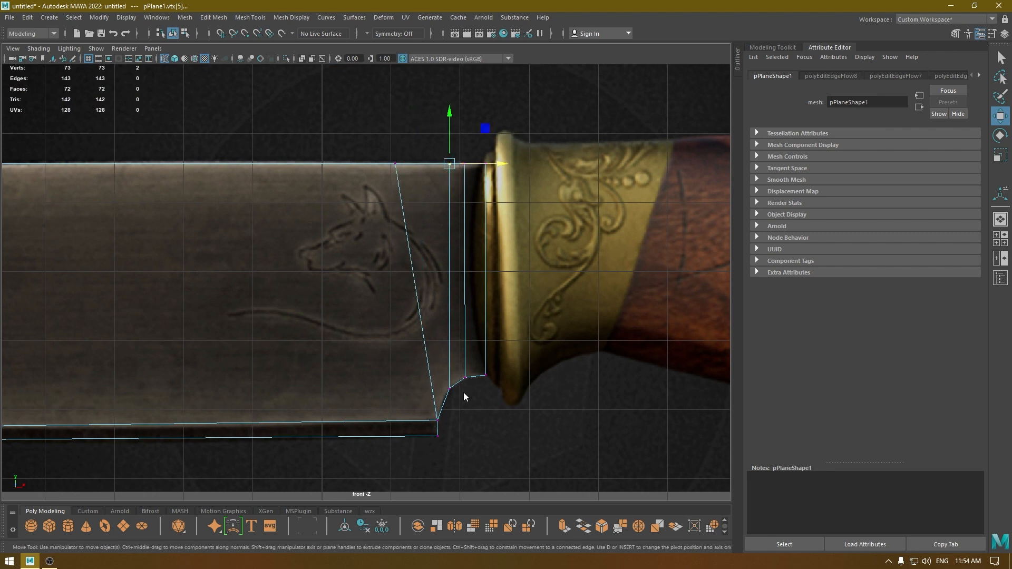
Insert an edge loop midway between the slanted heel loop and the neighbouring vertical loop at the notch.
right_drag(463, 393, 443, 237)
ctrl+right_drag(538, 343, 536, 401)
scroll(538, 479, up, 5)
alt+middle_drag(539, 480, 482, 303)
scroll(555, 319, up, 3)
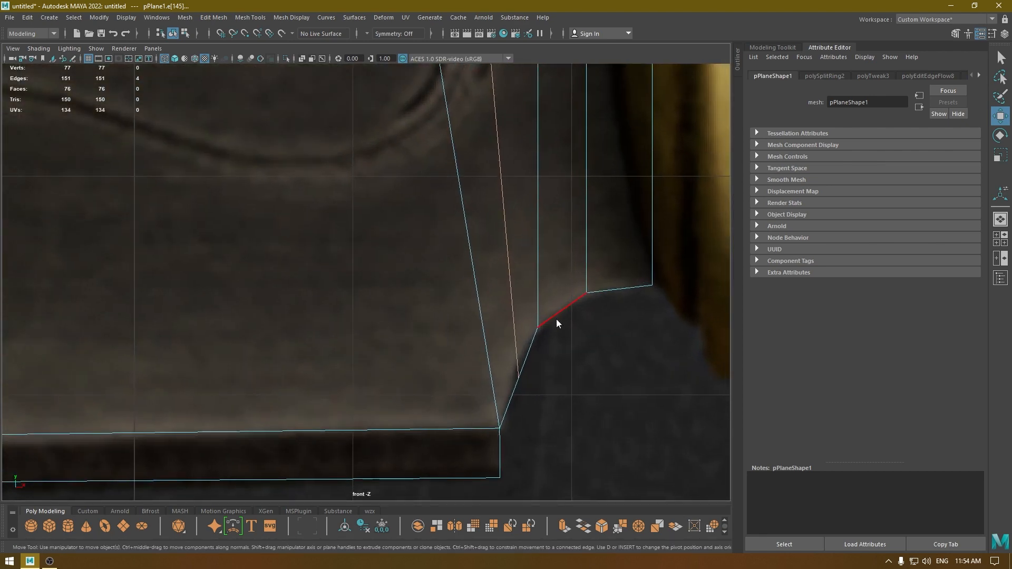
Round the heel notch by shifting the neighbouring corner vertices slightly toward the handle and moving the new loop's lower pair to about X 1.75, Y -1.87.
right_drag(519, 271, 482, 270)
drag(523, 384, 518, 372)
click(537, 326)
drag(537, 326, 542, 332)
click(515, 368)
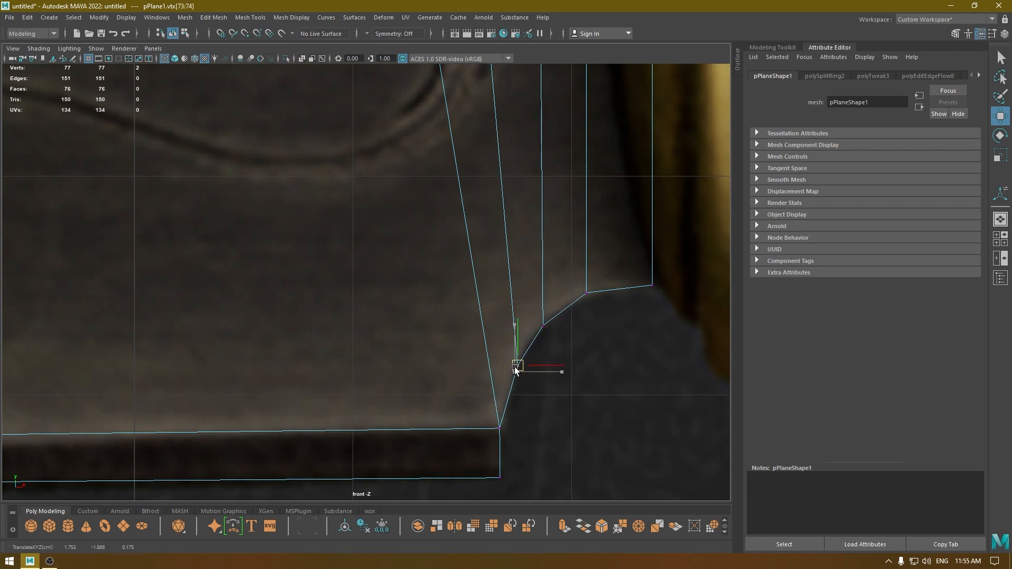
Apply Edit Edge Flow to the neighbouring edge loops that run up from the heel notch so they follow the slanted heel loop.
right_drag(541, 288, 540, 241)
alt+right_drag(595, 384, 579, 345)
alt+middle_drag(579, 346, 593, 375)
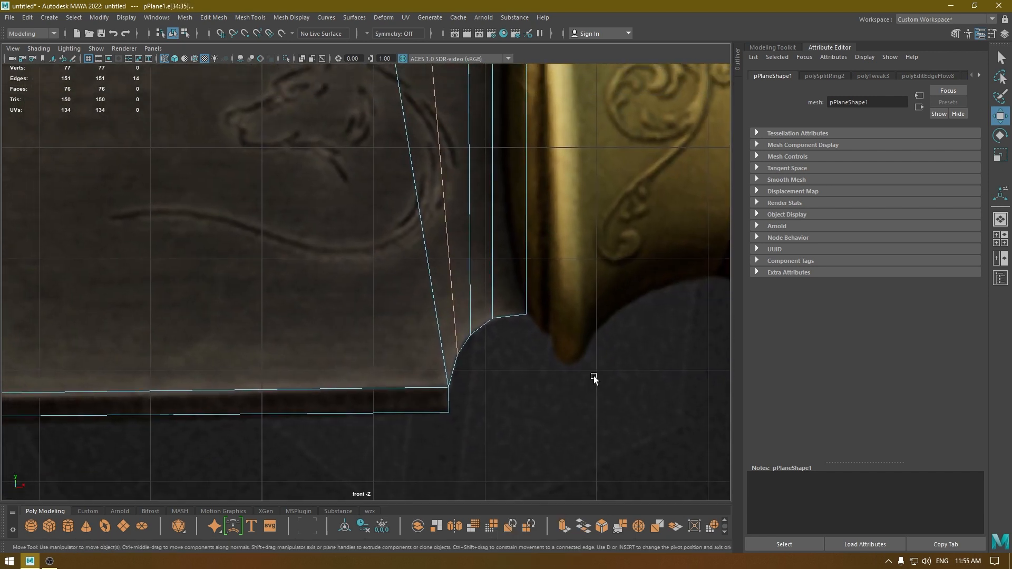
double_click(475, 301)
shift+right_drag(476, 292, 470, 397)
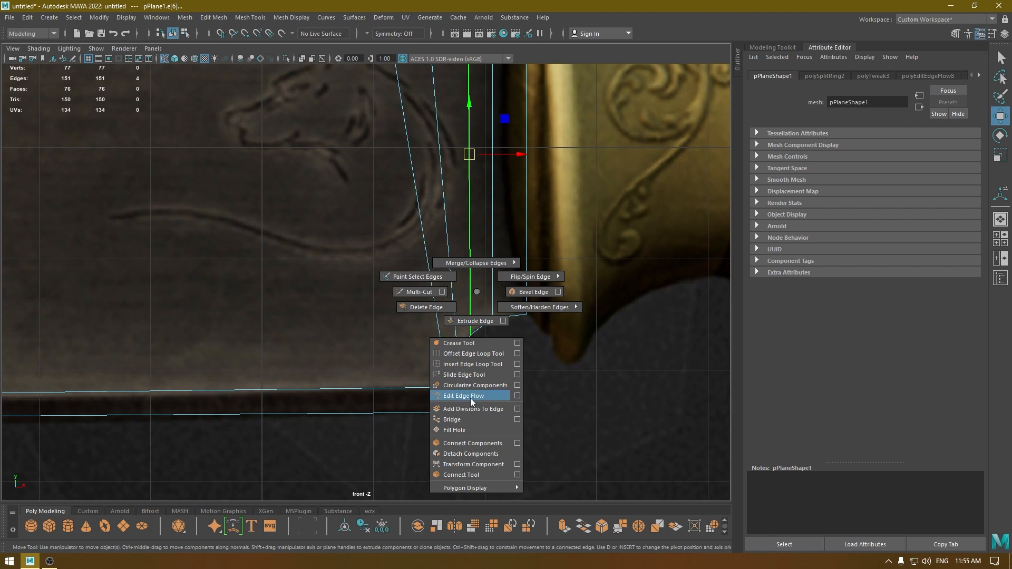
shift+right_drag(470, 398, 470, 398)
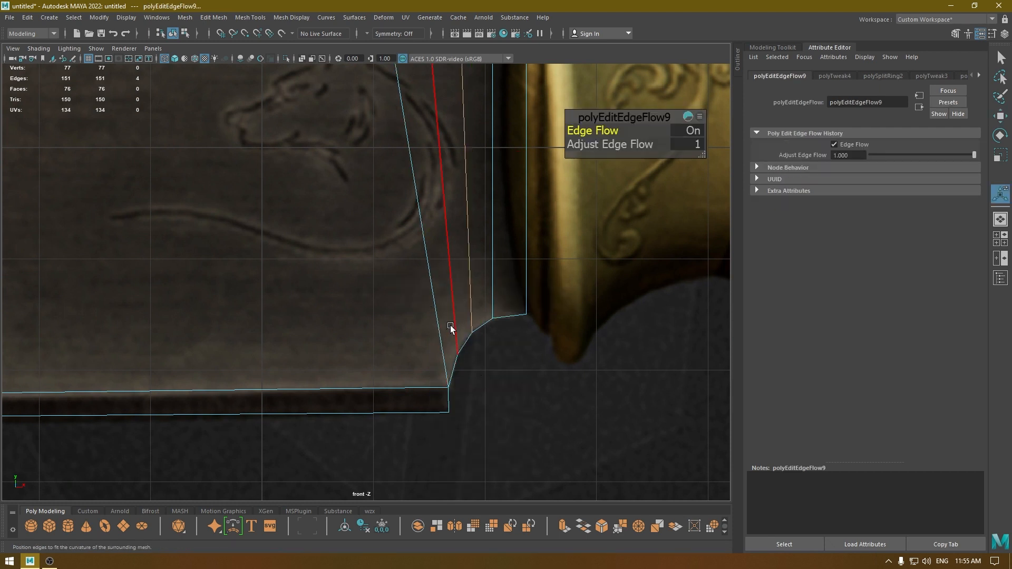
click(463, 344)
key(g)
double_click(495, 285)
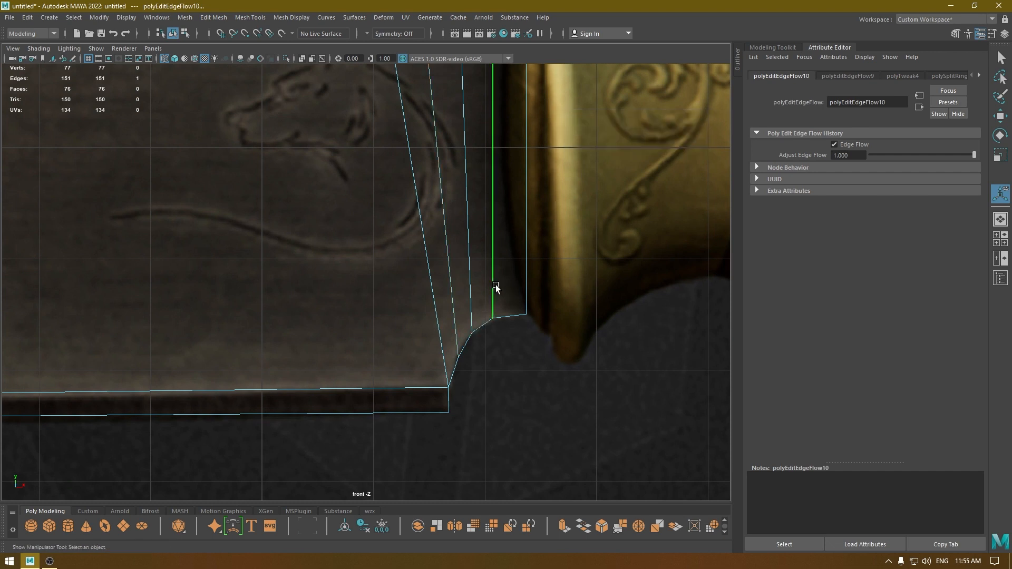
key(g)
key(w)
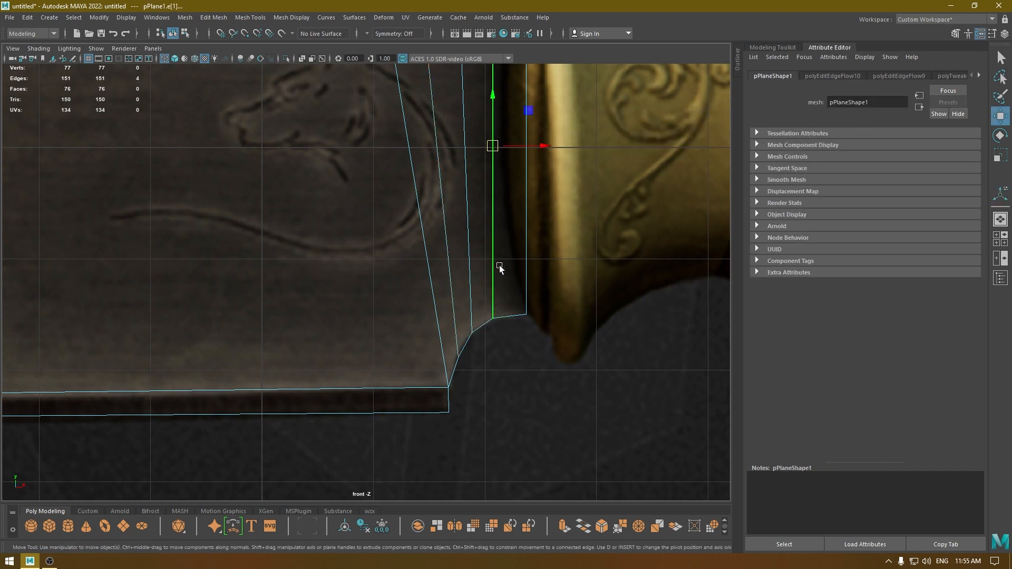
Adjust the lower vertex pair at the upper bend of the heel notch to about X 2.07, Y -1.54.
key(F9)
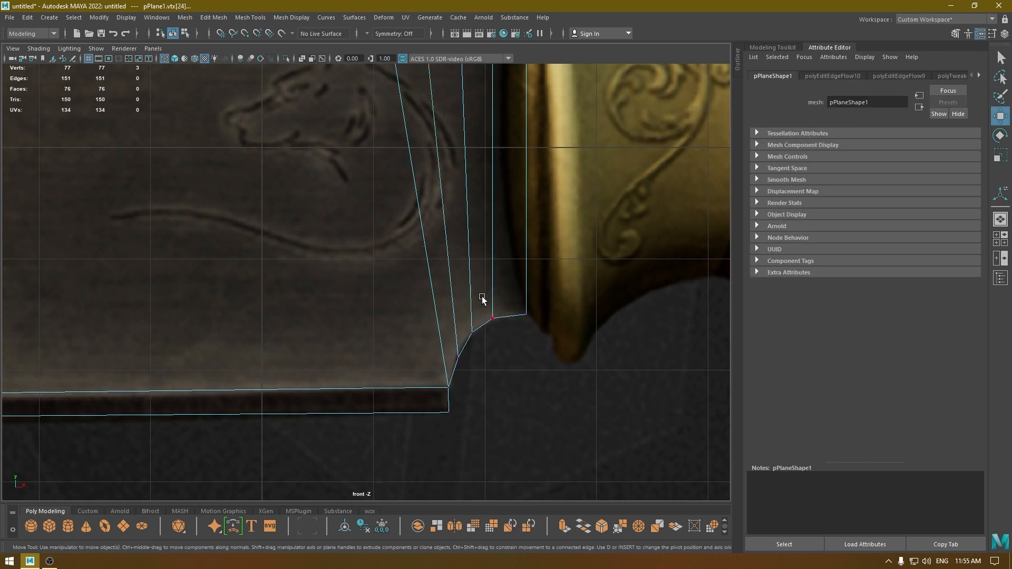
drag(480, 296, 517, 354)
drag(491, 272, 491, 272)
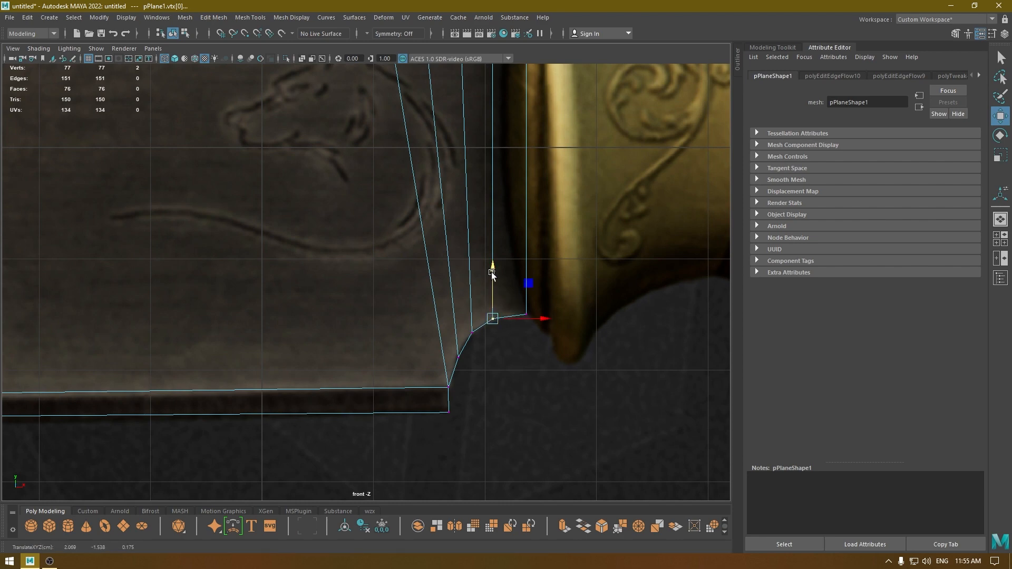
Inspect the blade's heel notch from below in the textured perspective view.
key(space)
drag(489, 232, 489, 211)
alt+drag(462, 293, 532, 314)
right_drag(418, 237, 464, 212)
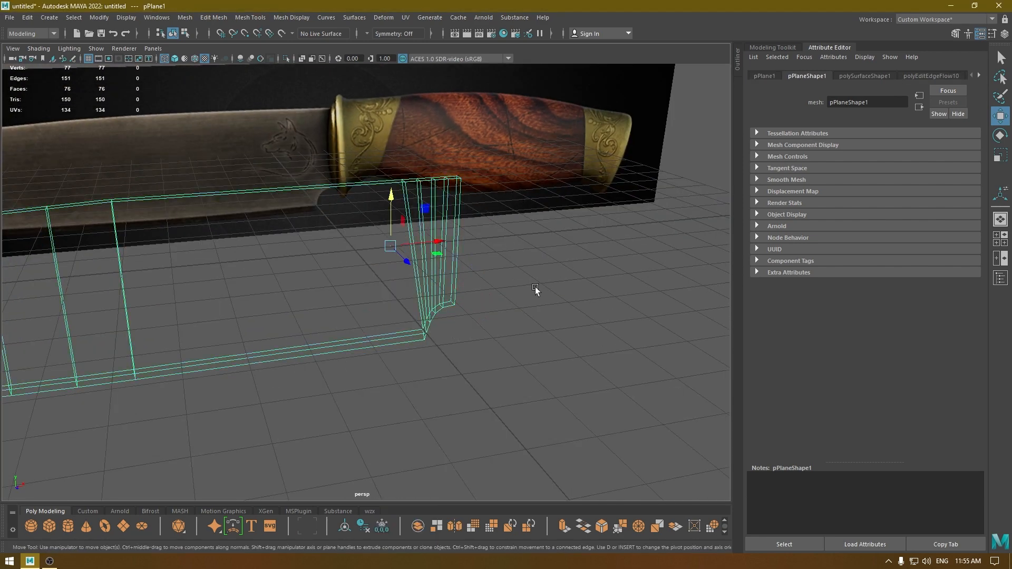
key(6)
click(515, 363)
mouse_move(515, 365)
alt+mouse_down()
mouse_move(442, 336)
mouse_move(448, 330)
alt+mouse_up()
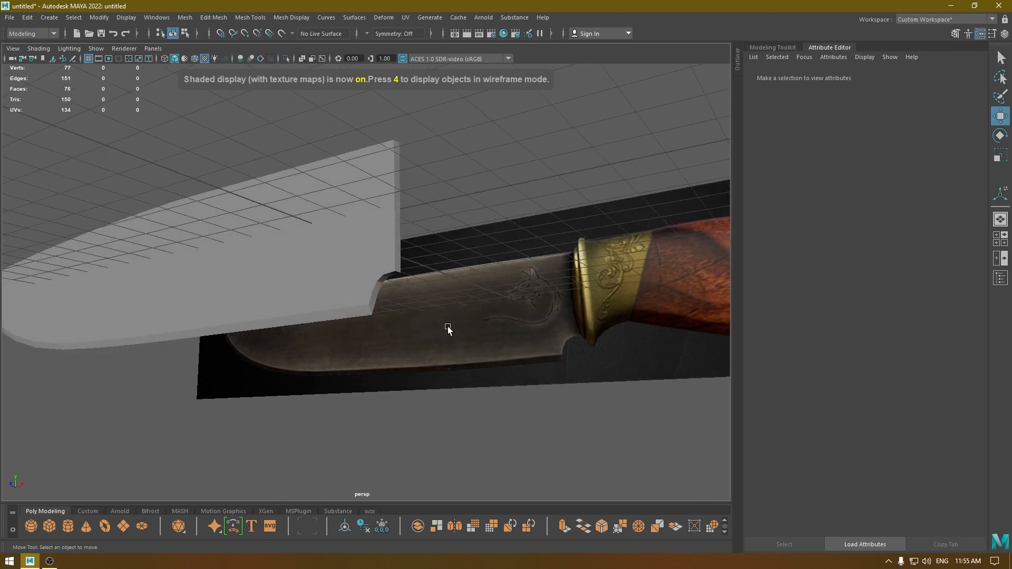
Soften the four short cross edges on the underside of the heel notch and return to object mode.
scroll(448, 329, up, 6)
right_click(414, 266)
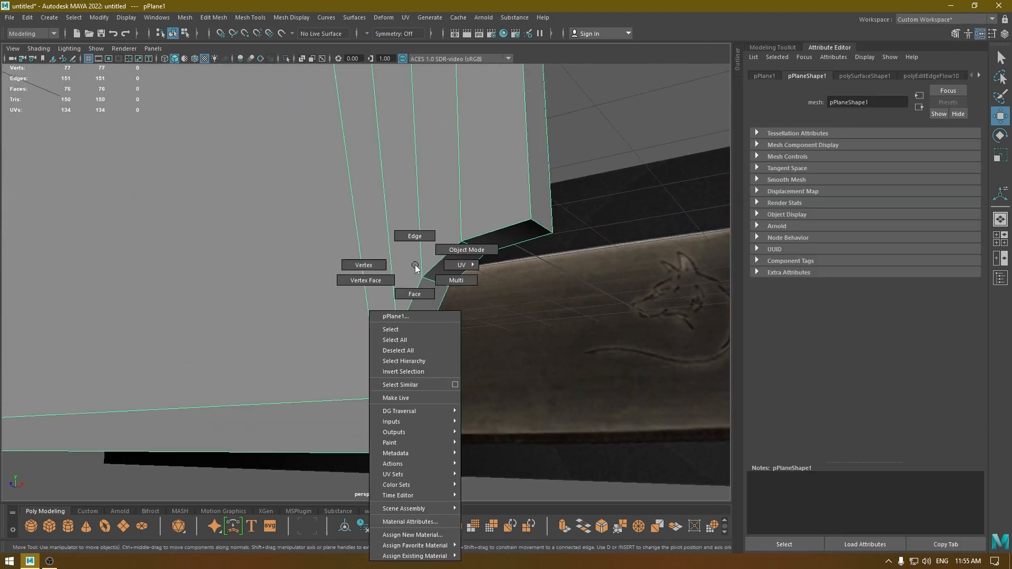
click(414, 236)
click(442, 272)
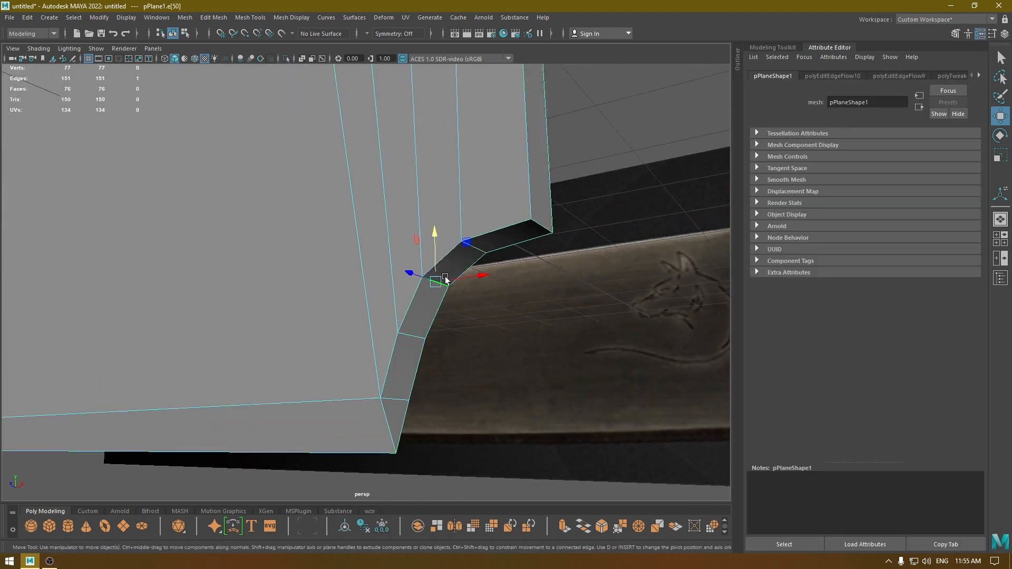
shift+click(477, 249)
shift+click(405, 334)
shift+click(398, 386)
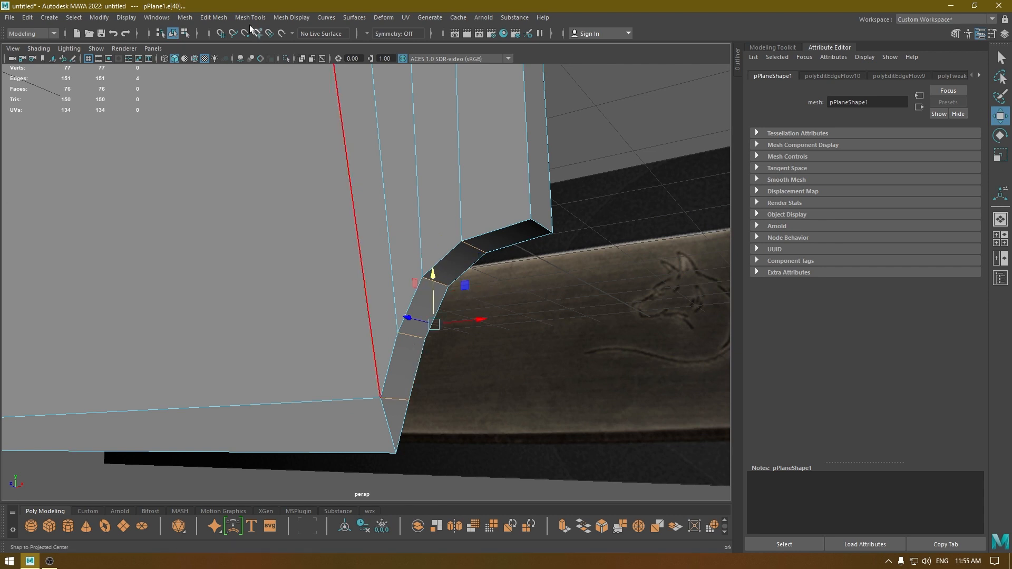
click(291, 18)
click(317, 109)
right_click(357, 136)
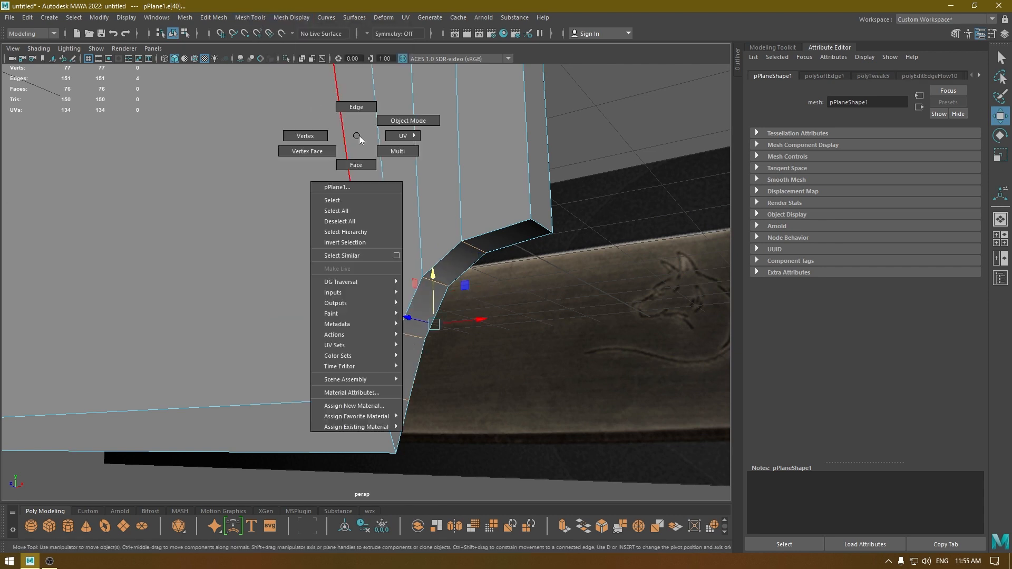
right_drag(356, 136, 408, 121)
click(641, 289)
alt+drag(640, 289, 458, 227)
Create a polygon cylinder over the brass bolster in the front view, at about X 3.73, and rotate it to lie along the handle.
click(772, 47)
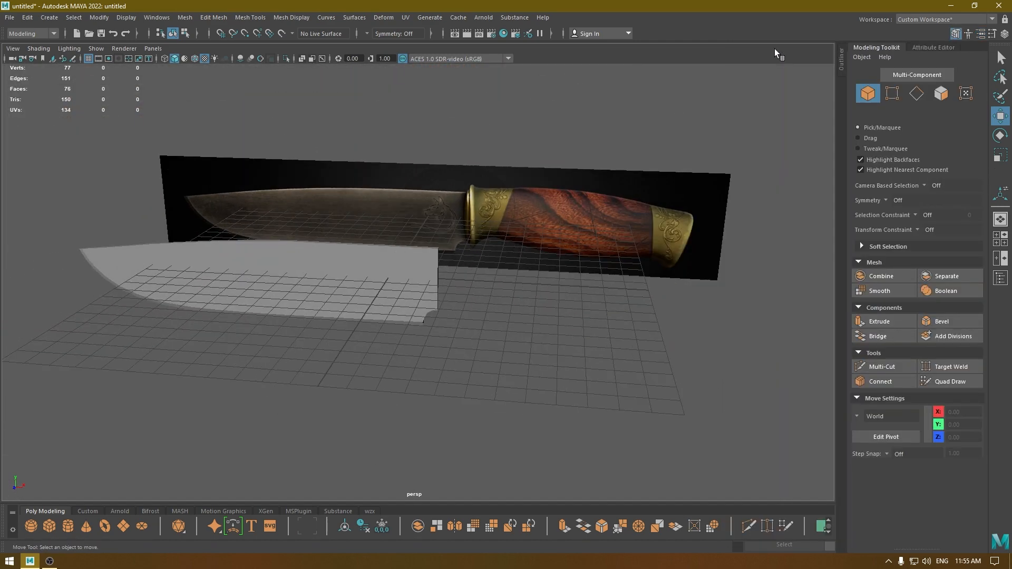
alt+drag(531, 232, 509, 265)
key(space)
alt+middle_drag(487, 311, 402, 325)
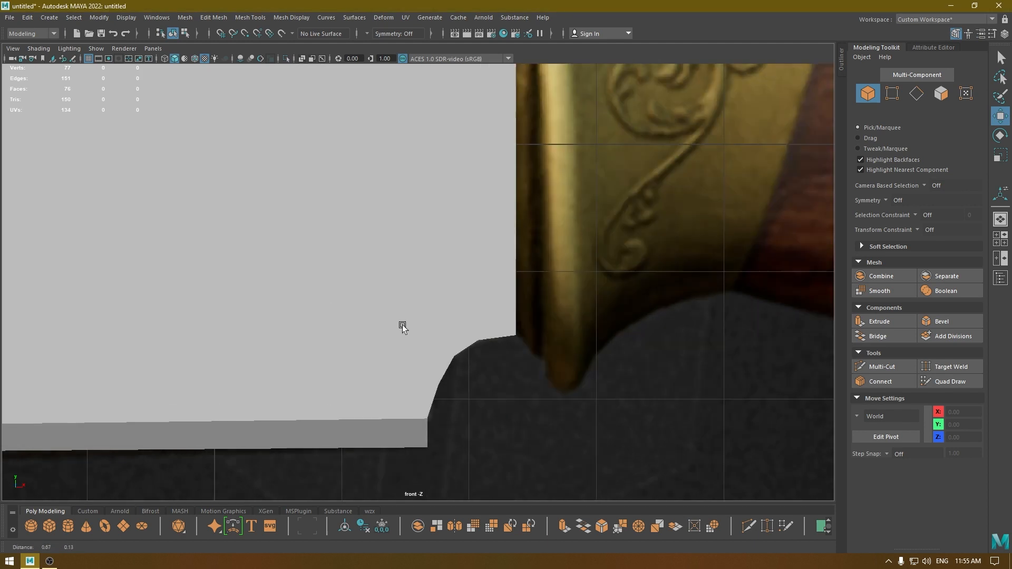
scroll(402, 327, down, 3)
scroll(428, 214, up, 1)
shift+right_drag(429, 214, 374, 216)
drag(225, 269, 481, 269)
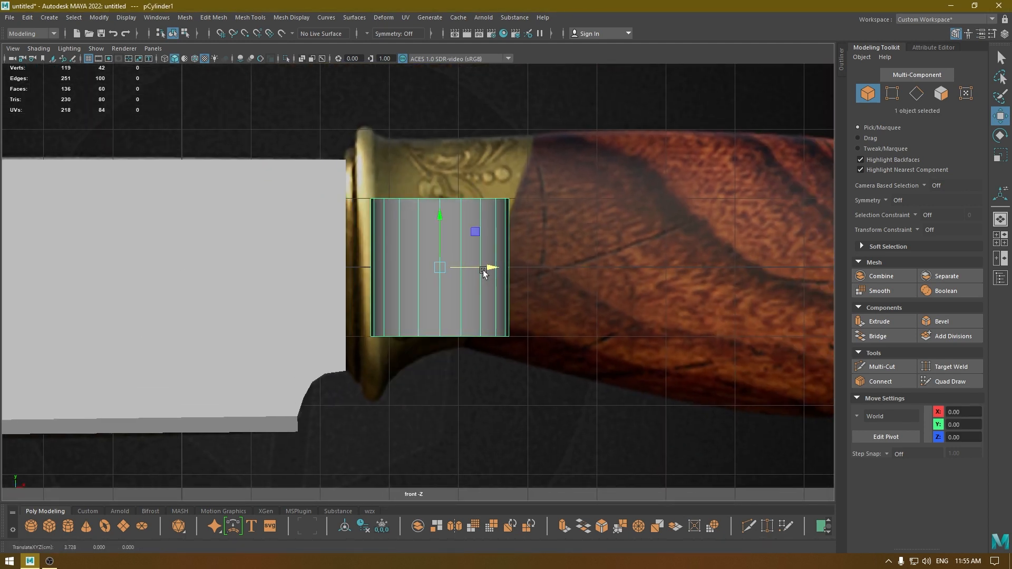
key(e)
drag(419, 217, 365, 288)
Set the cylinder's axis subdivisions to 28.
key(t)
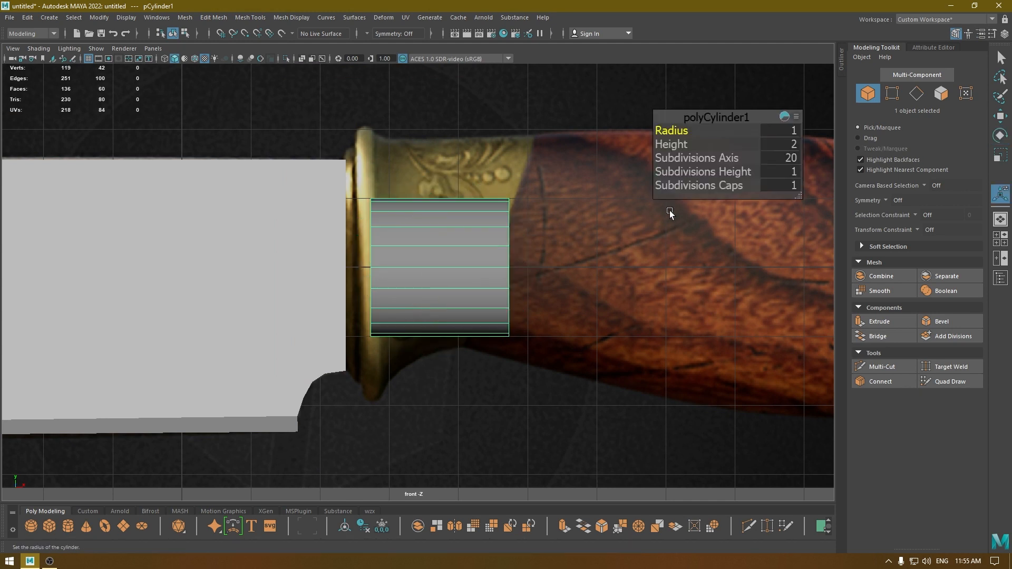
click(791, 158)
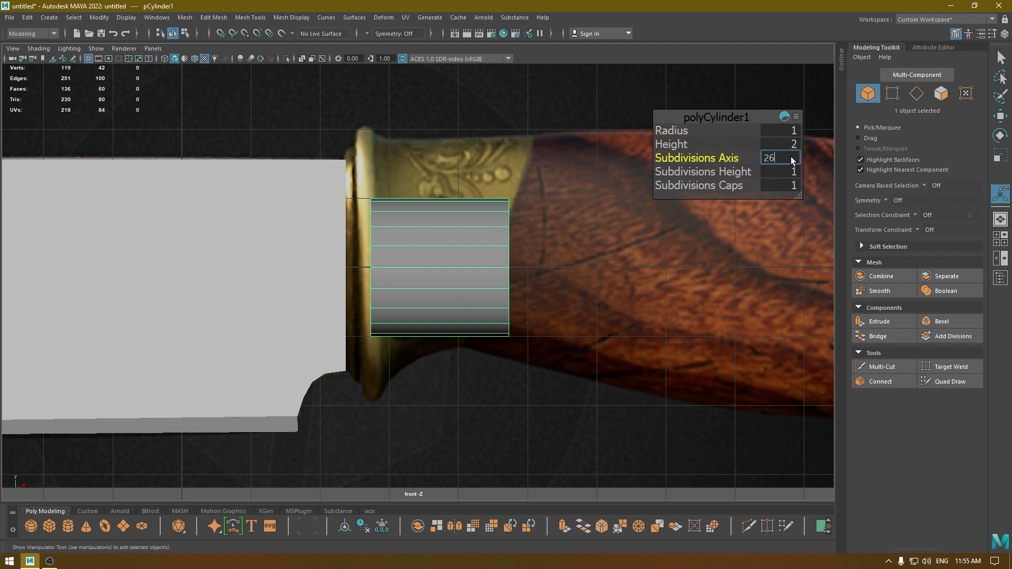
text(26)
key(Return)
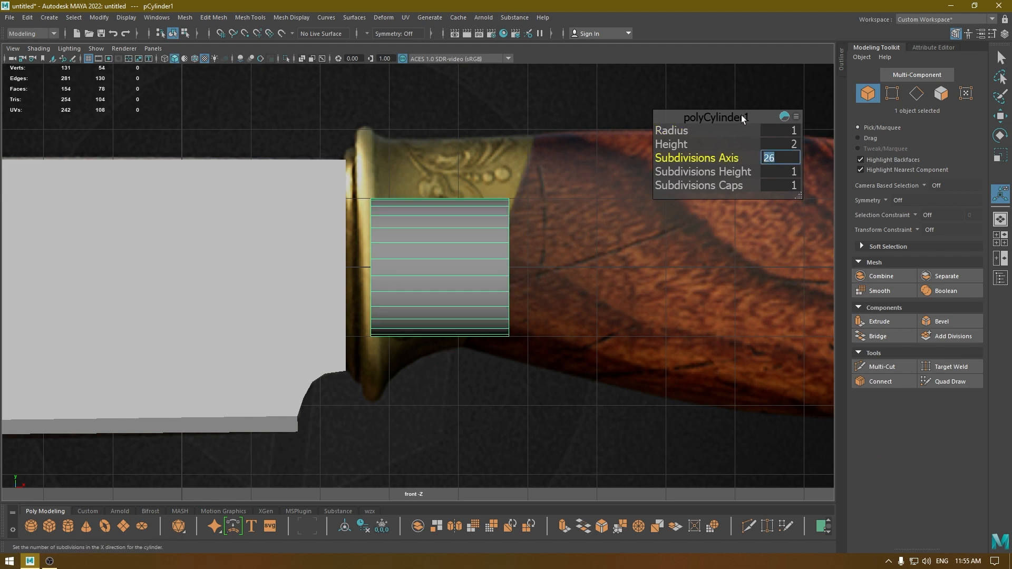
text(28)
key(Return)
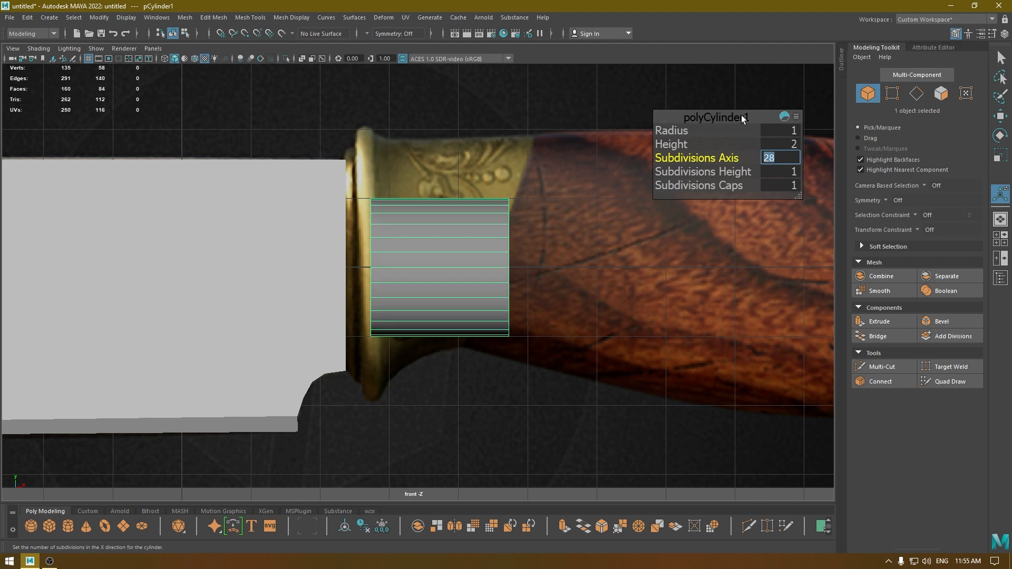
Scale the cylinder uniformly to about 1.67 and move it to about X 4.03 so its end meets the back of the blade.
key(w)
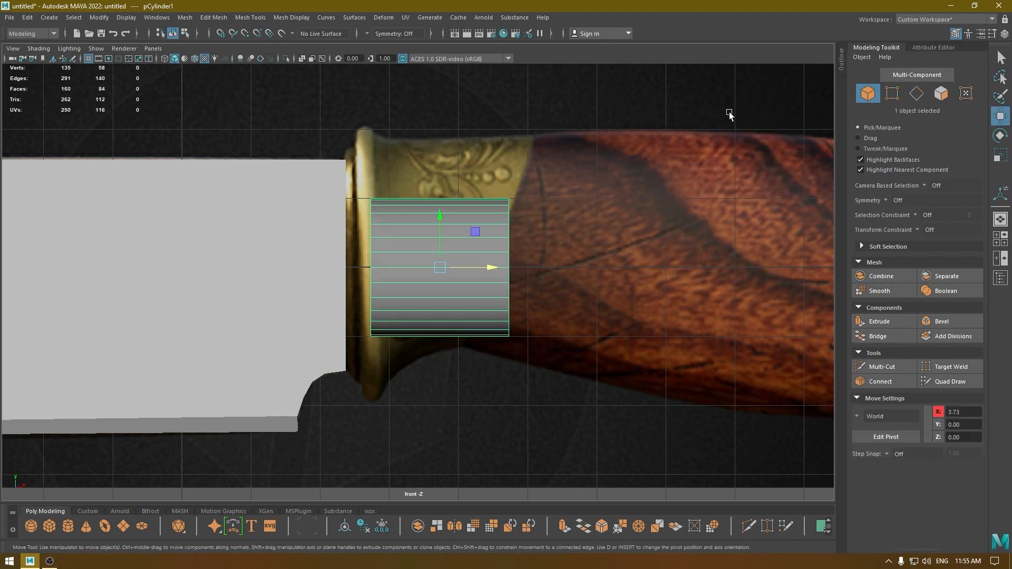
key(r)
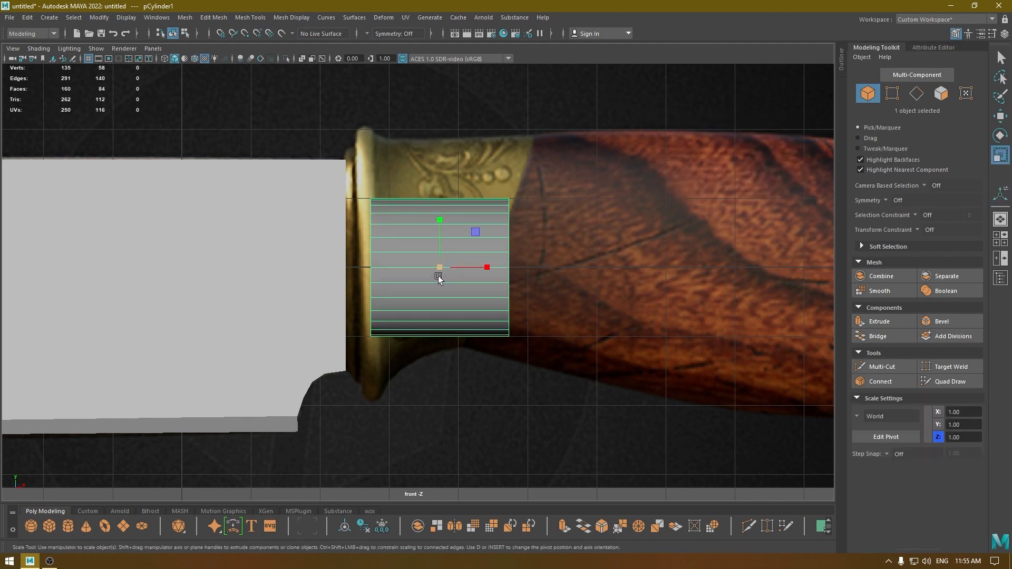
drag(440, 267, 512, 490)
key(w)
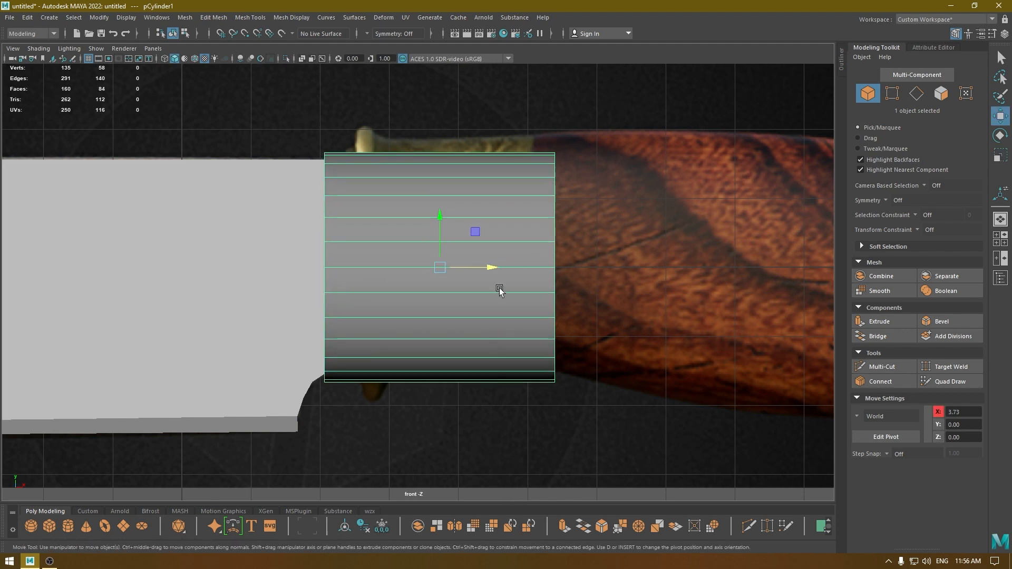
drag(499, 267, 520, 271)
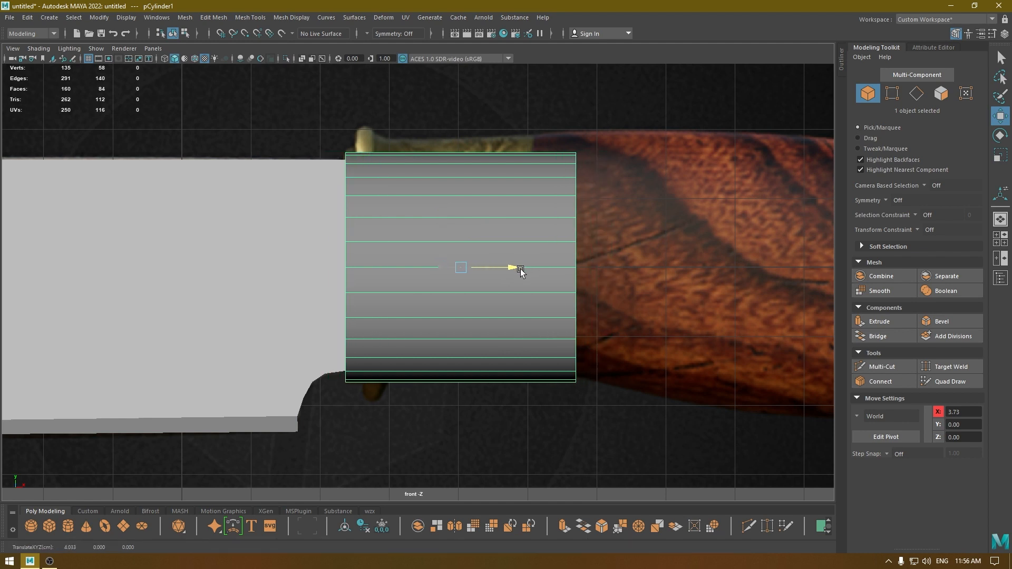
Shorten the cylinder to a thin collar against the blade by moving its handle-side end vertices toward the blade.
right_drag(614, 117, 561, 119)
drag(537, 98, 696, 498)
drag(634, 260, 295, 281)
In the side wireframe view, shift the blade along Z so it is centred on the collar's axis.
key(space)
right_drag(348, 251, 400, 217)
scroll(426, 352, up, 3)
key(space)
drag(425, 352, 480, 354)
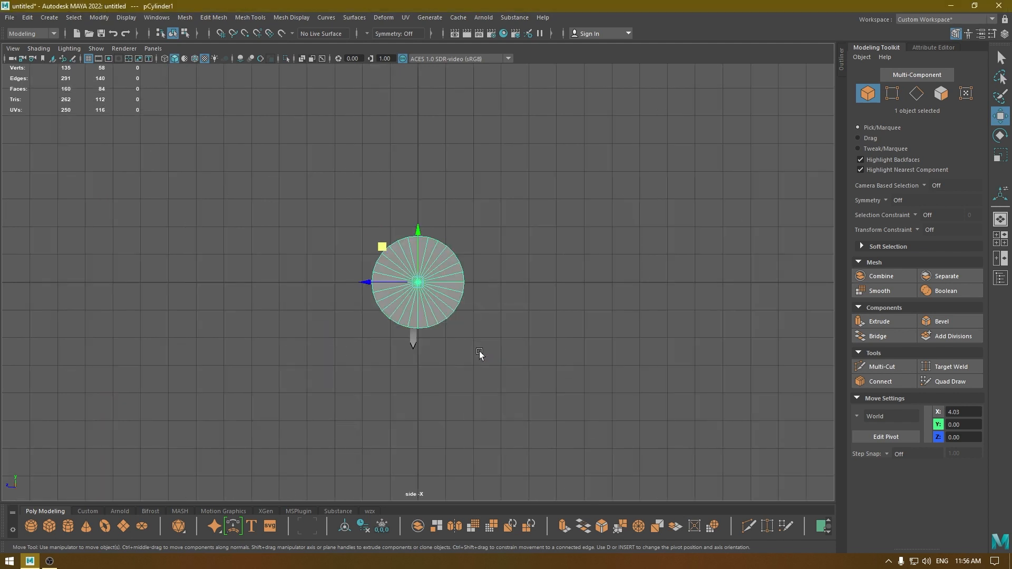
key(4)
scroll(508, 259, up, 6)
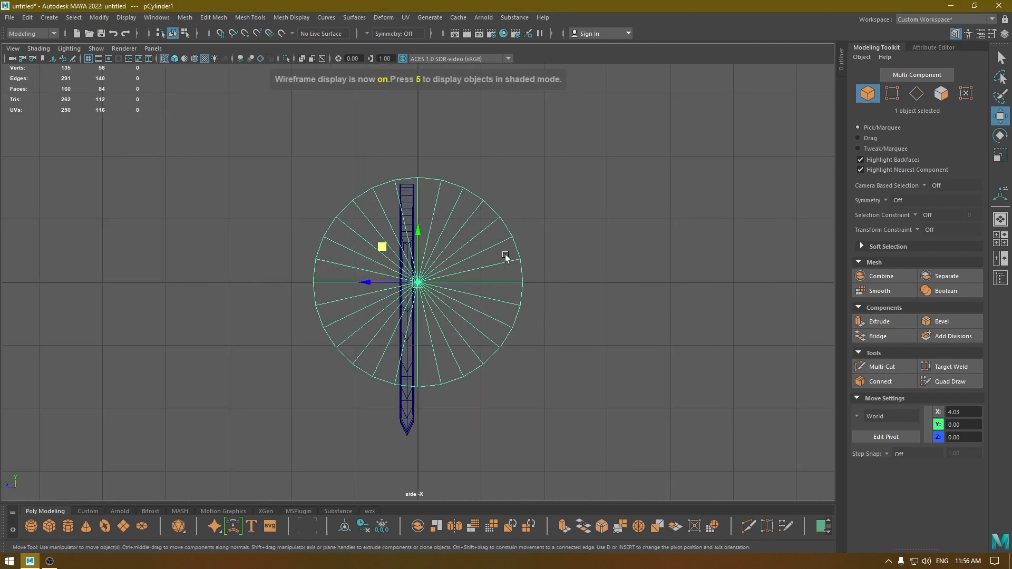
scroll(456, 293, up, 2)
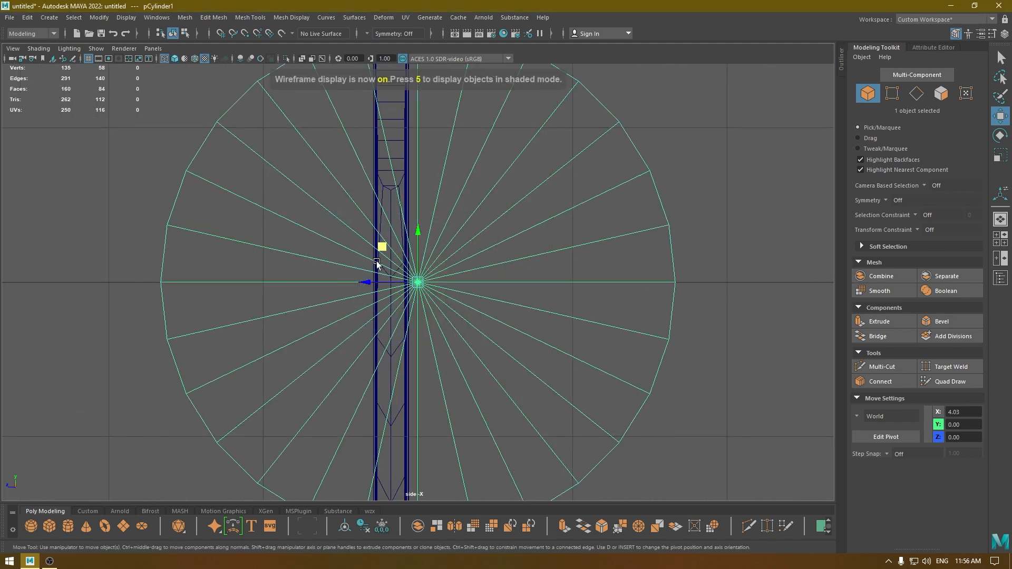
click(405, 175)
click(404, 173)
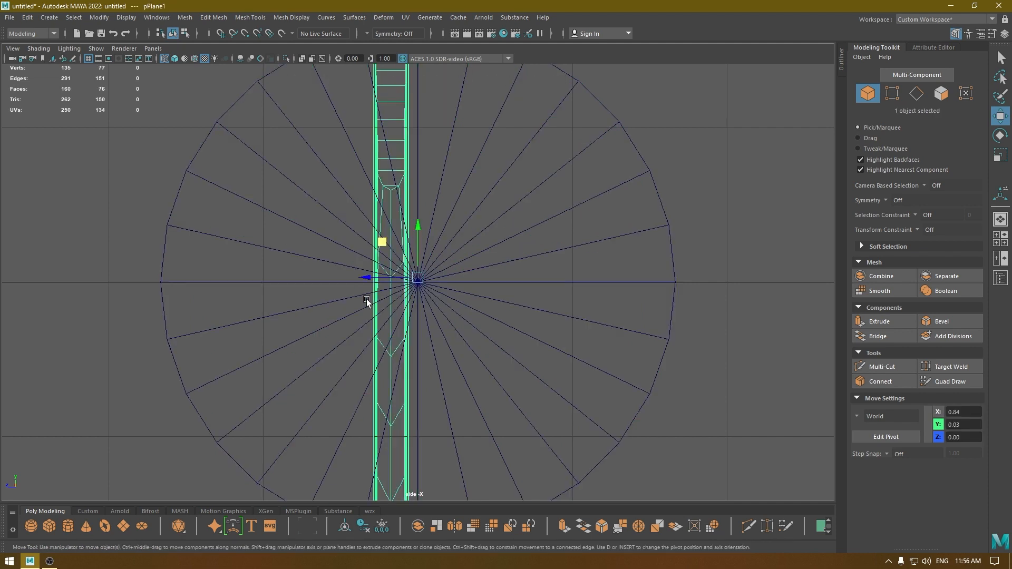
key(space)
drag(317, 238, 368, 350)
Scale the collar along Z to about half its width, making it a vertical oval.
click(560, 311)
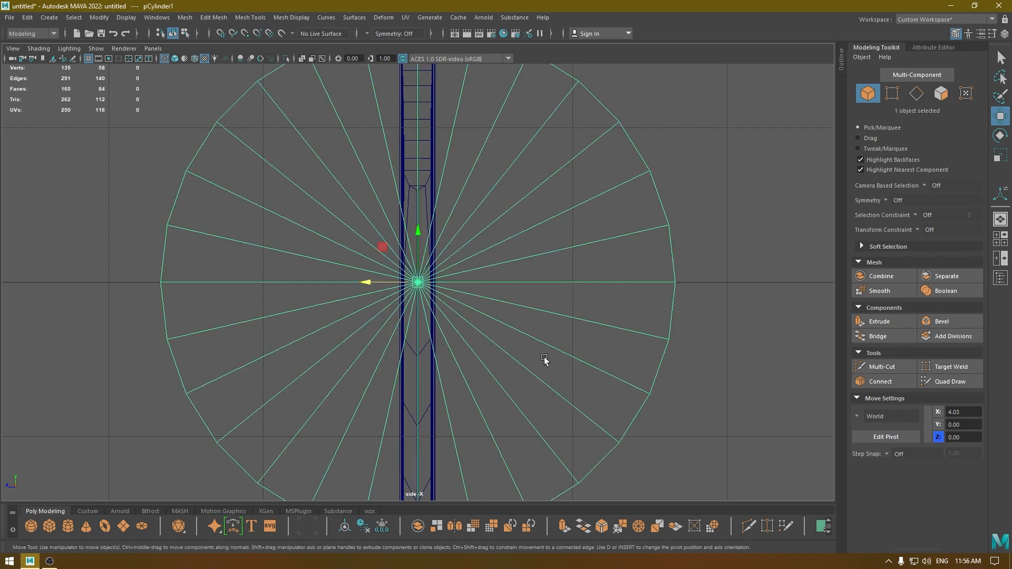
key(r)
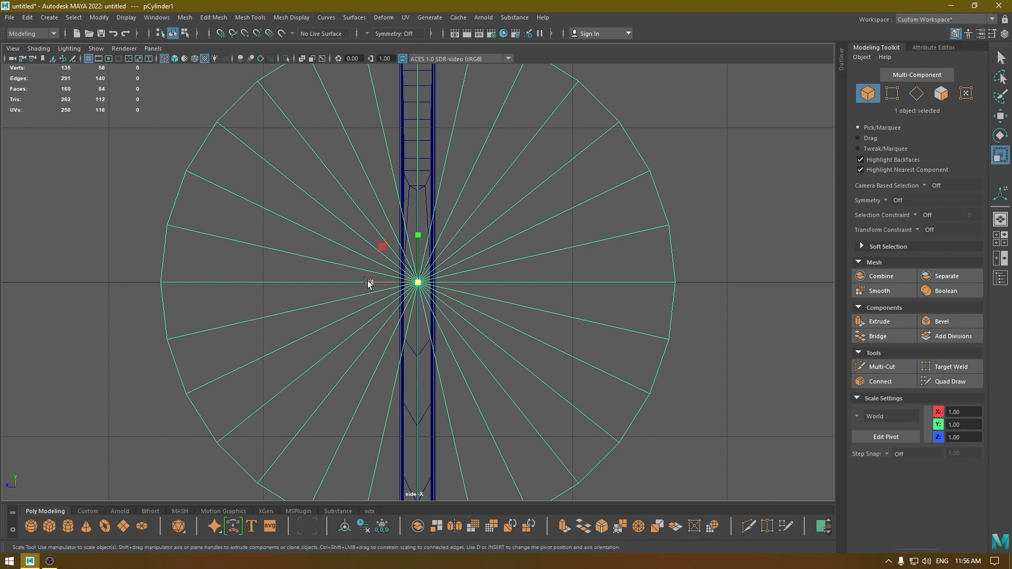
drag(369, 282, 393, 286)
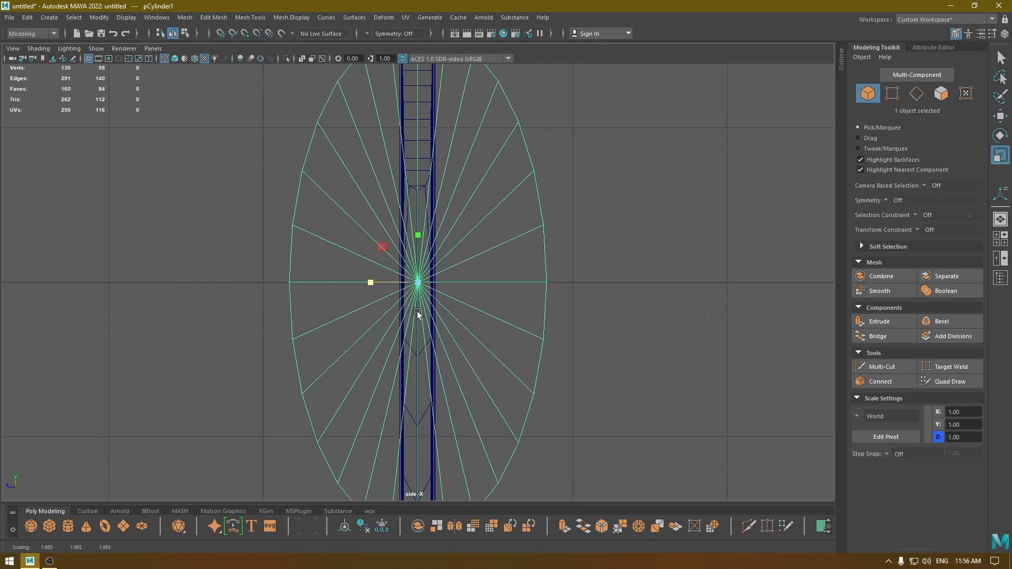
scroll(422, 240, down, 4)
scroll(430, 292, up, 1)
Fine-tune the oval collar's Z width in the textured perspective view and compare its profile with the bolster in the front view.
key(space)
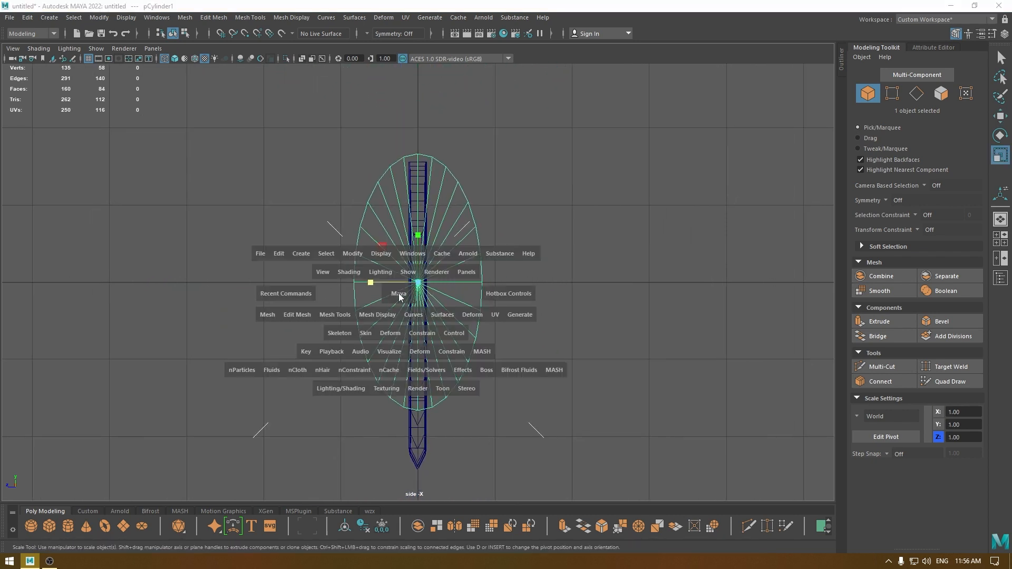
drag(398, 293, 399, 271)
mouse_move(415, 314)
alt+mouse_down()
mouse_move(450, 324)
mouse_move(548, 316)
mouse_move(572, 297)
mouse_move(334, 337)
mouse_move(364, 337)
mouse_move(303, 336)
mouse_move(552, 337)
mouse_move(550, 306)
mouse_move(536, 314)
mouse_move(573, 286)
mouse_move(382, 308)
alt+mouse_up()
key(6)
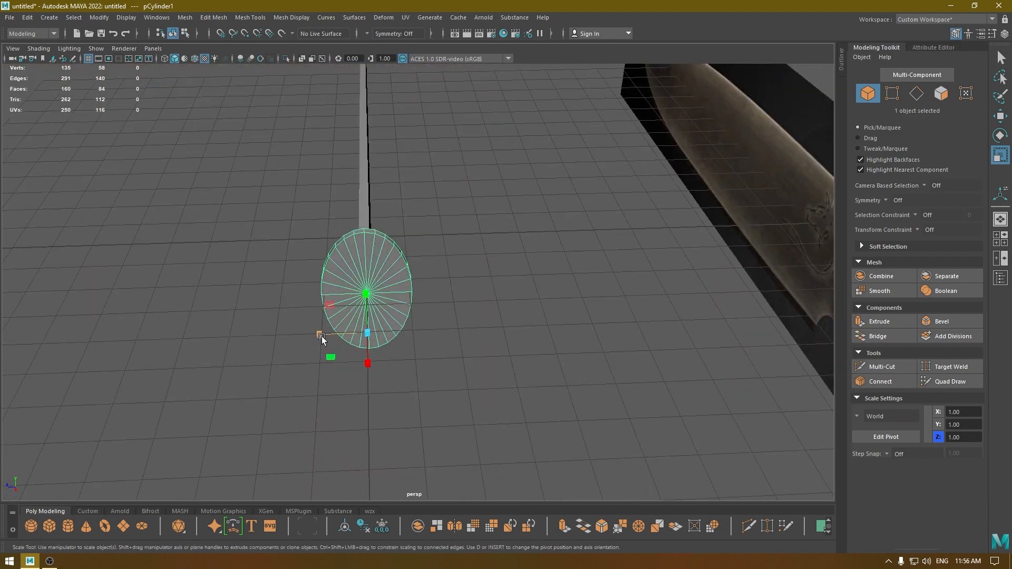
alt+drag(321, 334, 527, 355)
key(w)
key(space)
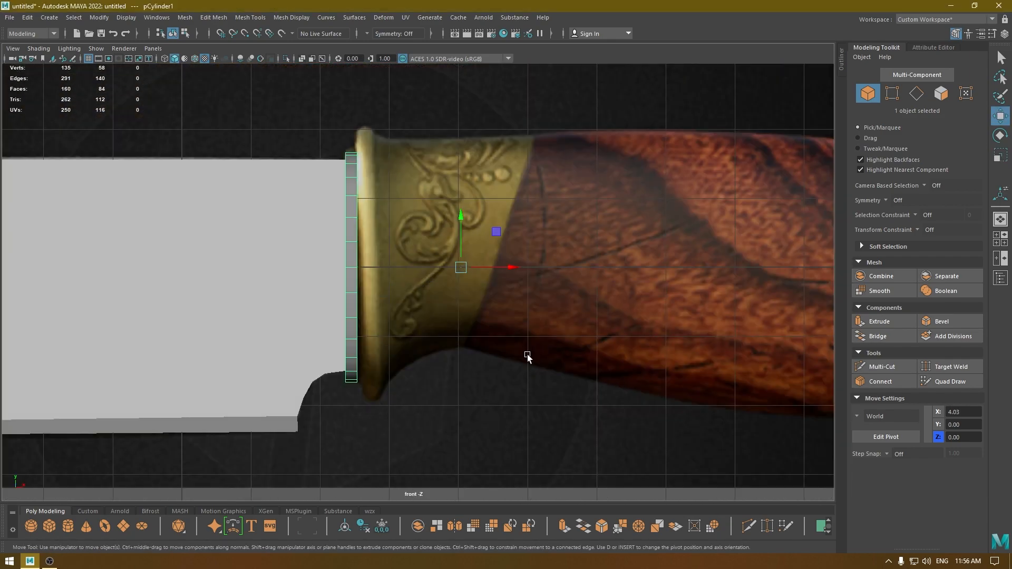
scroll(513, 343, down, 4)
scroll(469, 303, up, 2)
Select all the cap faces on the collar's handle-side end and compare them with the bolster rim in the front view.
key(space)
drag(439, 266, 439, 242)
alt+drag(434, 286, 589, 218)
right_drag(538, 187, 536, 217)
alt+drag(536, 217, 507, 224)
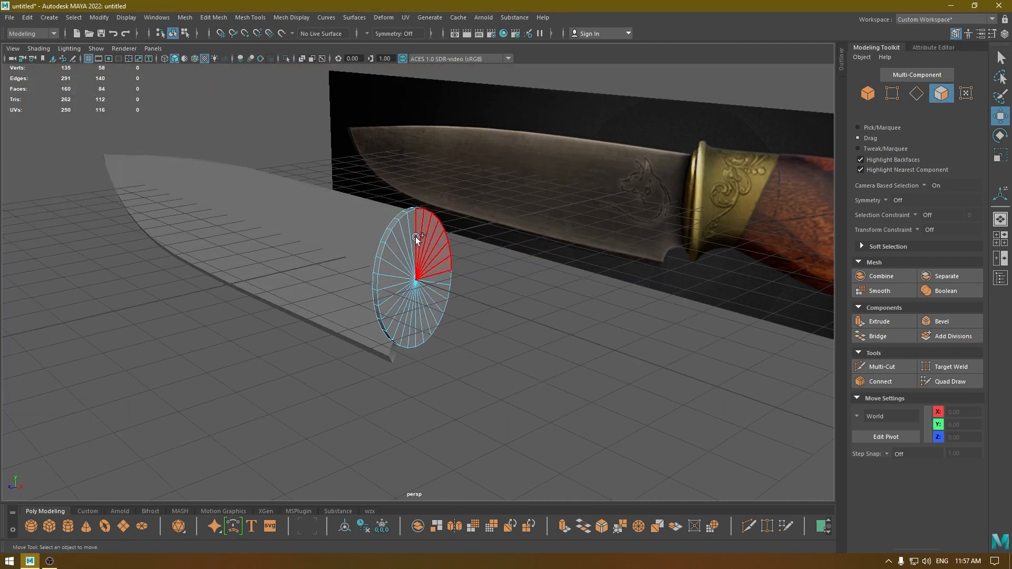
mouse_move(416, 236)
mouse_down()
mouse_move(435, 290)
mouse_move(460, 293)
mouse_up()
key(space)
shift+click(397, 324)
key(space)
scroll(440, 277, down, 2)
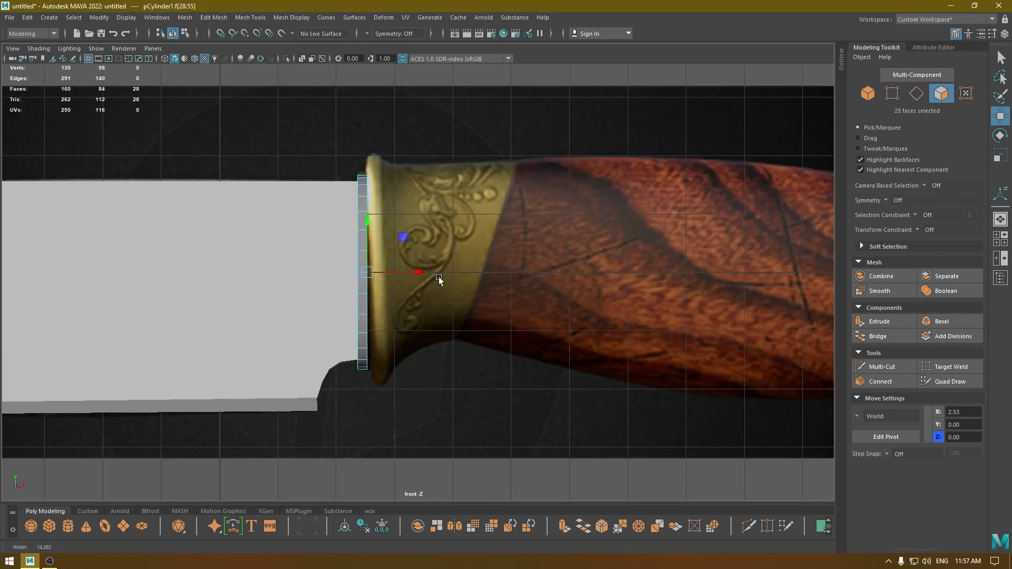
scroll(424, 280, up, 1)
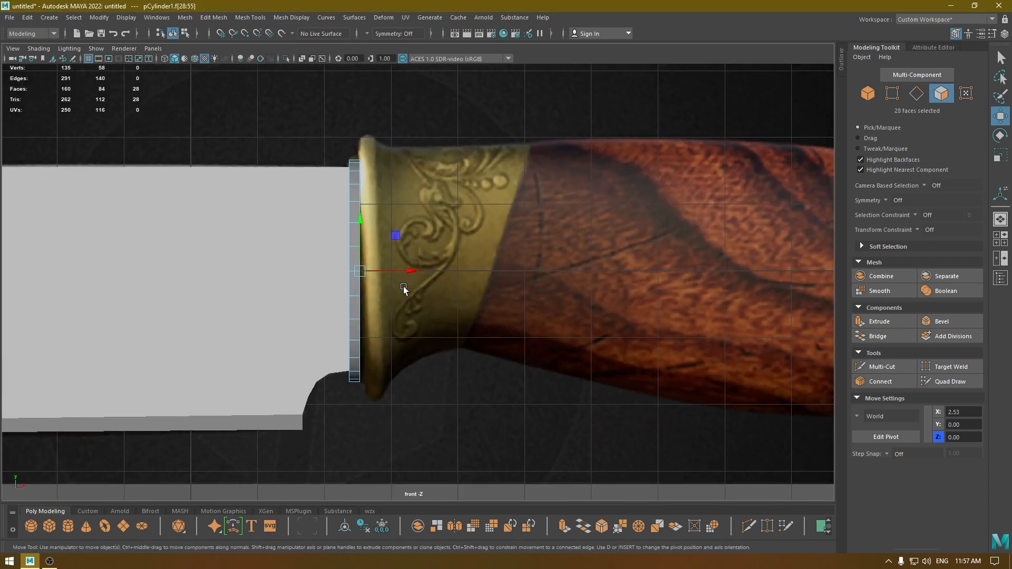
Extrude the selected cap faces and scale them outward in the front view to match the height of the bolster's rim.
key(r)
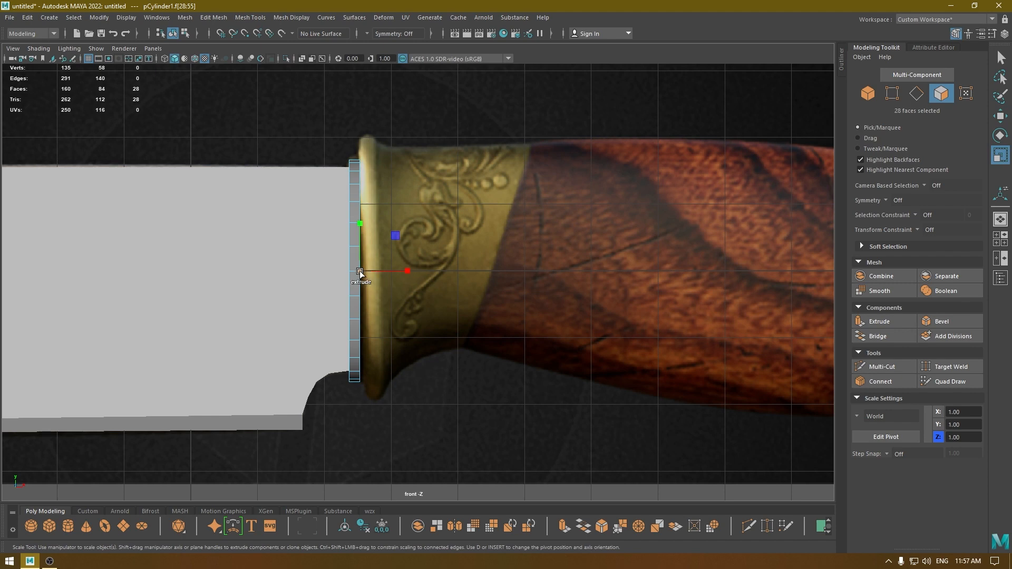
shift+drag(360, 271, 361, 230)
key(space)
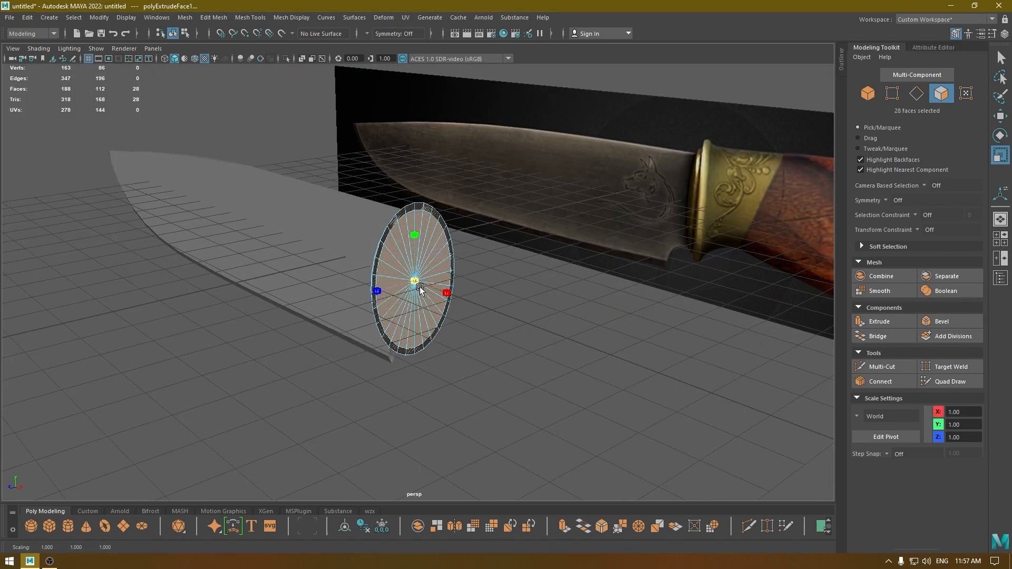
key(space)
drag(415, 283, 442, 332)
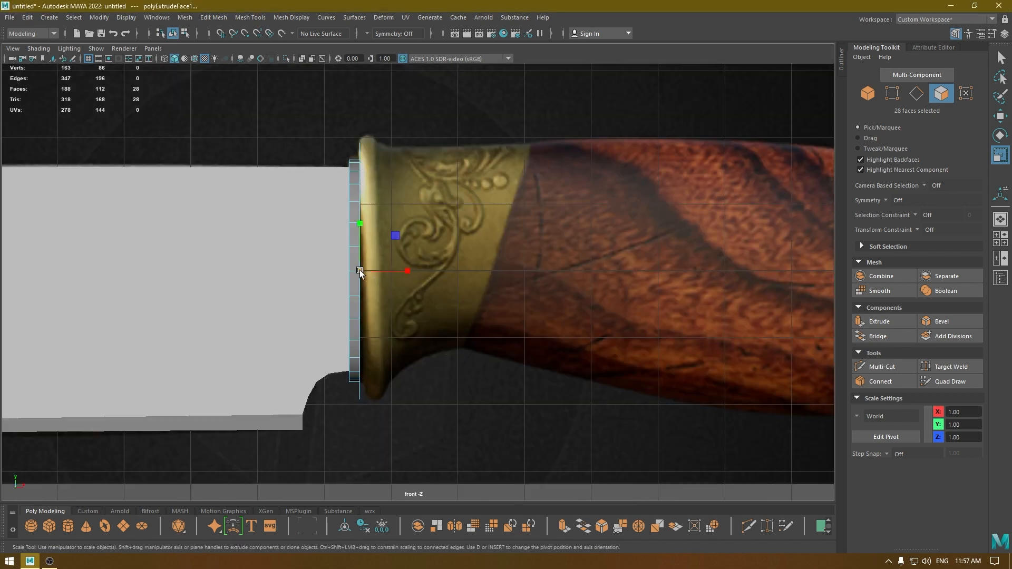
mouse_move(360, 272)
mouse_down()
mouse_move(444, 273)
mouse_move(388, 271)
mouse_move(365, 203)
mouse_move(353, 241)
mouse_up()
Extrude the widened cap toward the handle to give the rim thickness, with a final section tapering inward along the reference profile.
key(w)
key(r)
key(4)
scroll(482, 412, up, 4)
In the textured perspective view, insert an edge loop around the middle of the rim's straight outer band.
key(space)
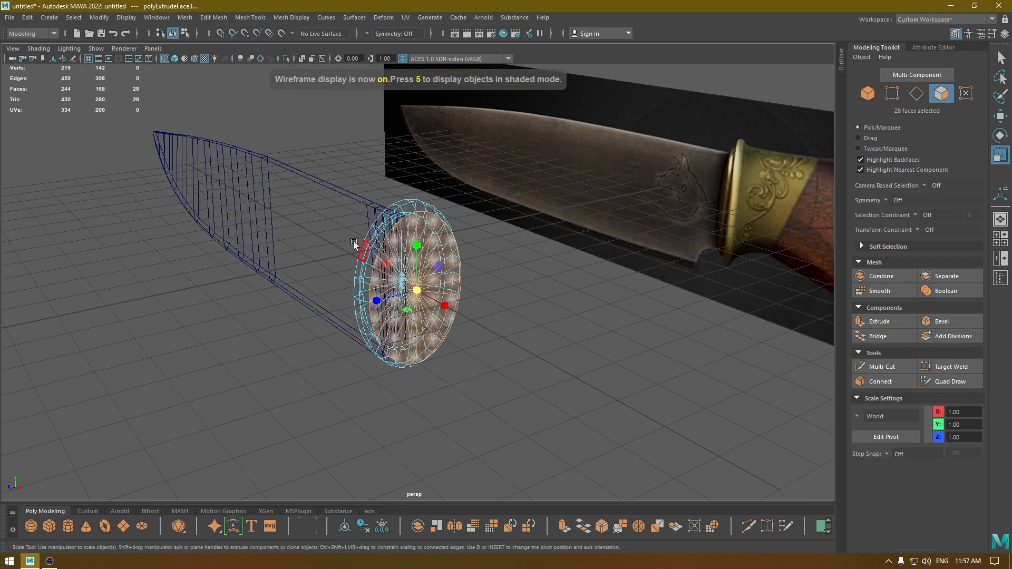
key(6)
alt+drag(420, 263, 475, 240)
scroll(441, 251, up, 3)
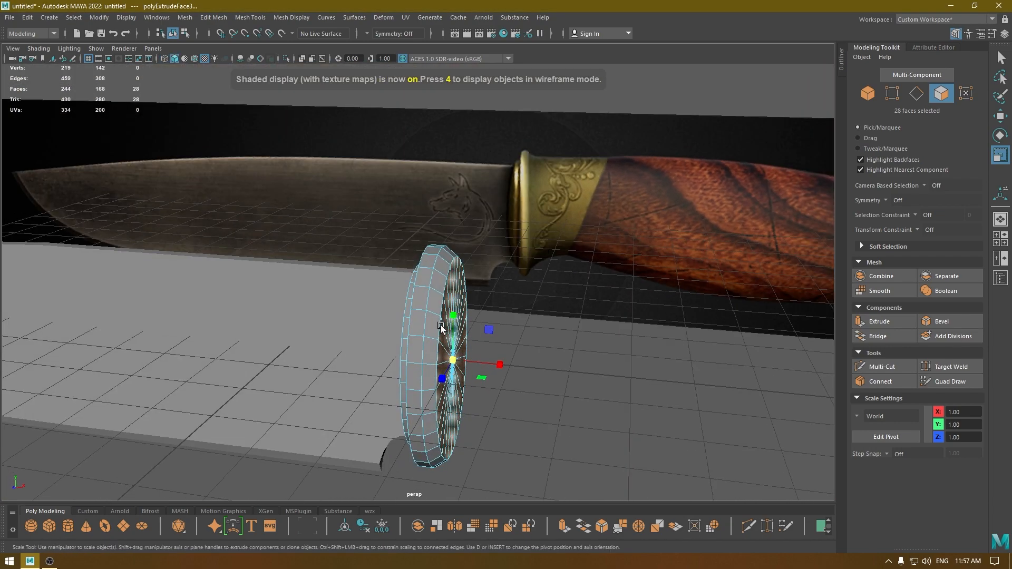
scroll(410, 275, up, 3)
alt+drag(407, 271, 424, 261)
scroll(425, 260, up, 3)
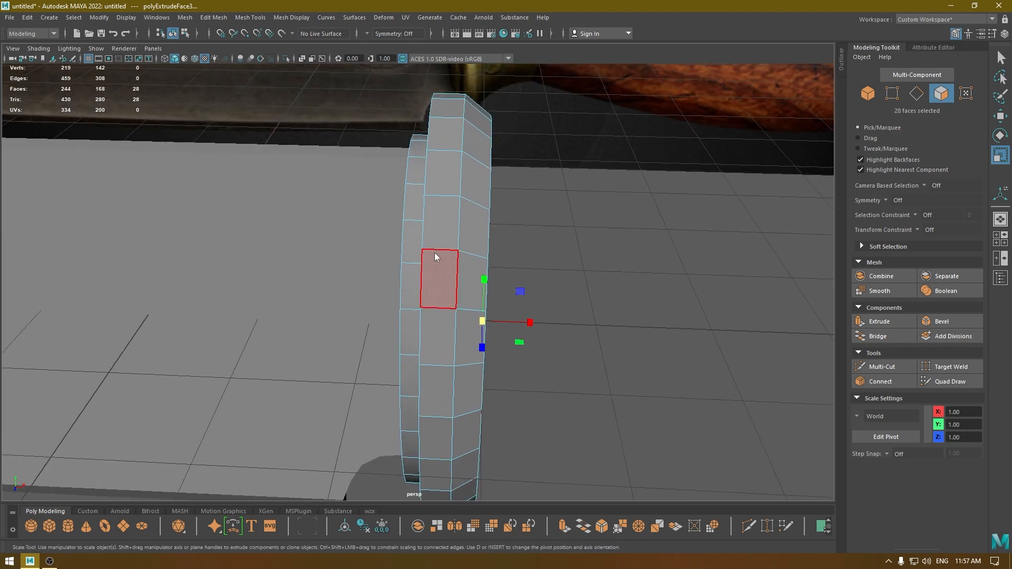
right_drag(434, 252, 429, 223)
click(443, 266)
shift+right_drag(443, 266, 463, 313)
click(443, 276)
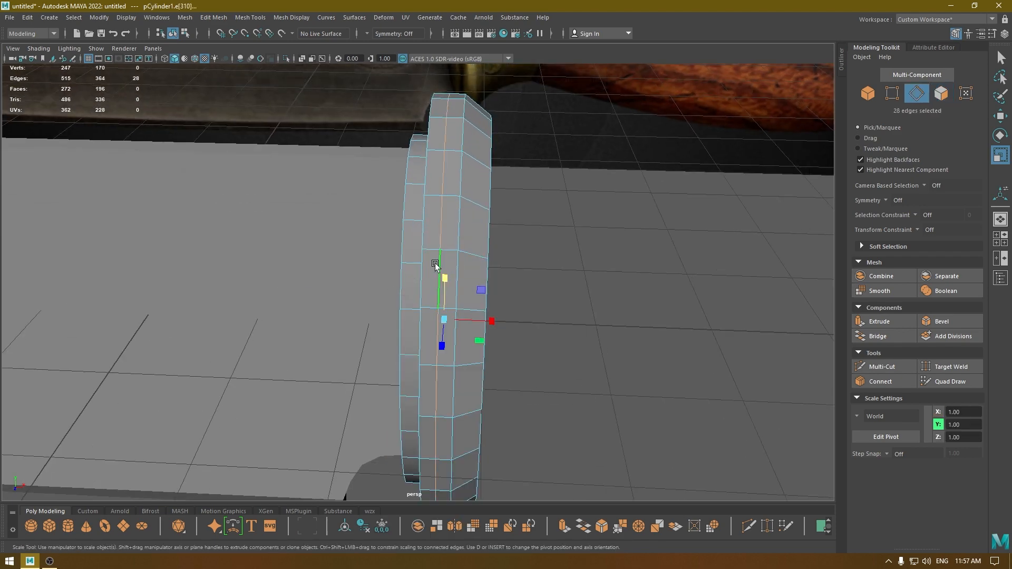
Bevel the rim's edge loops with 2 segments and a fraction of 0.5 to round the outer band.
alt+drag(431, 310, 340, 302)
scroll(324, 298, down, 1)
key(w)
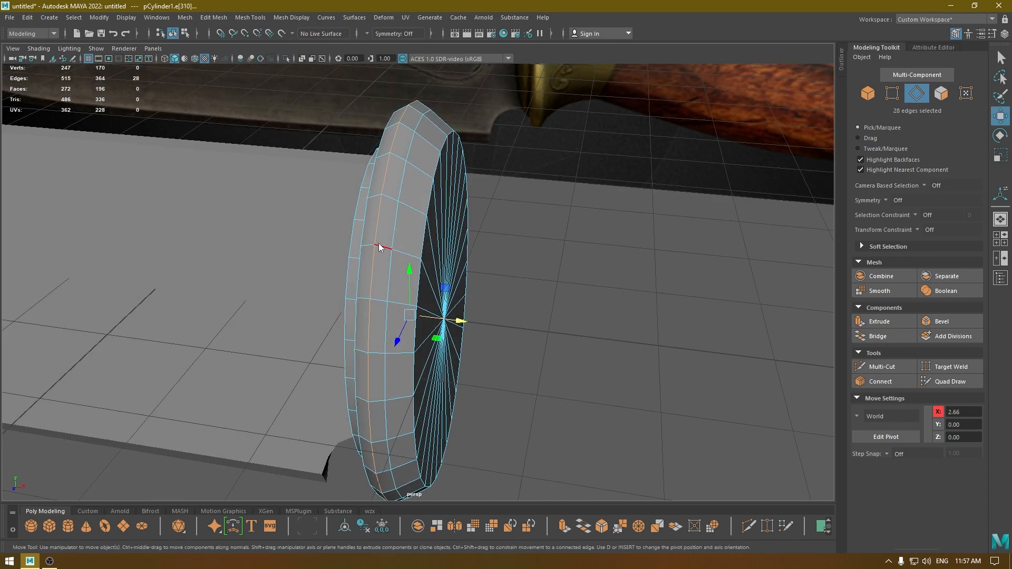
shift+right_drag(379, 243, 421, 243)
drag(675, 144, 661, 131)
click(661, 131)
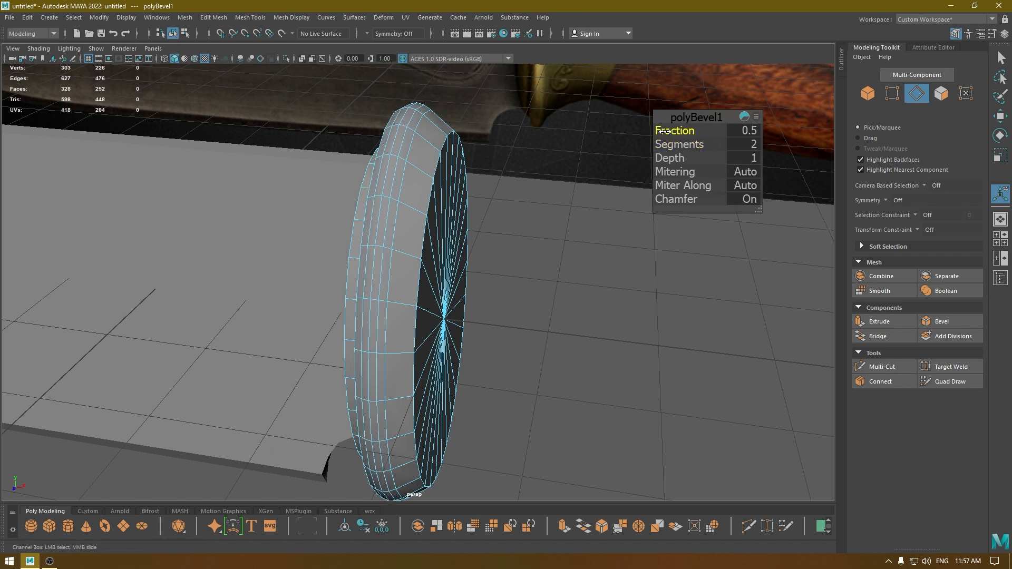
key(w)
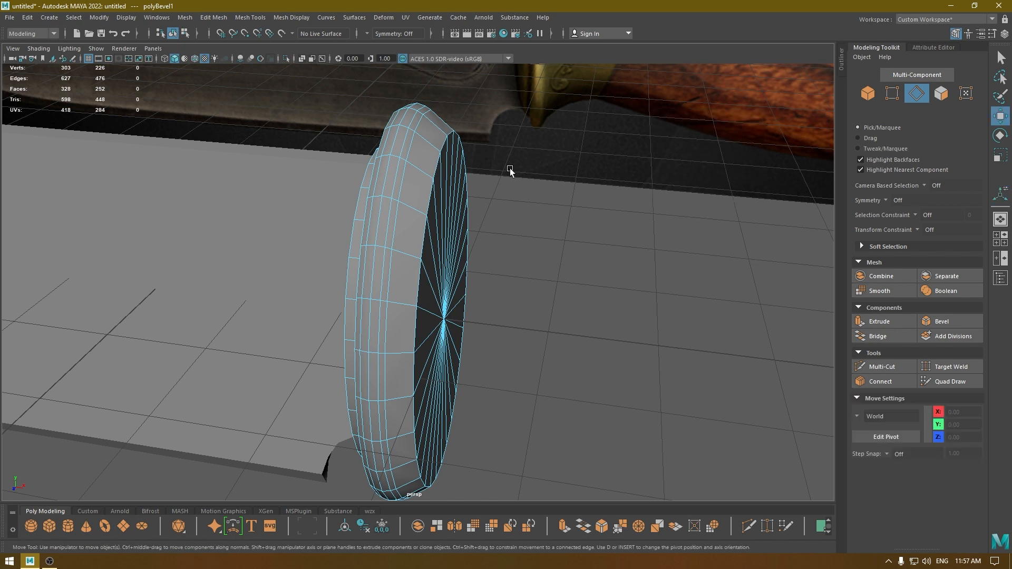
Apply Edit Edge Flow to three of the rim's beveled edge loops, one after another, to smooth its curvature.
mouse_move(510, 169)
alt+mouse_down()
mouse_move(425, 177)
mouse_move(504, 176)
alt+mouse_up()
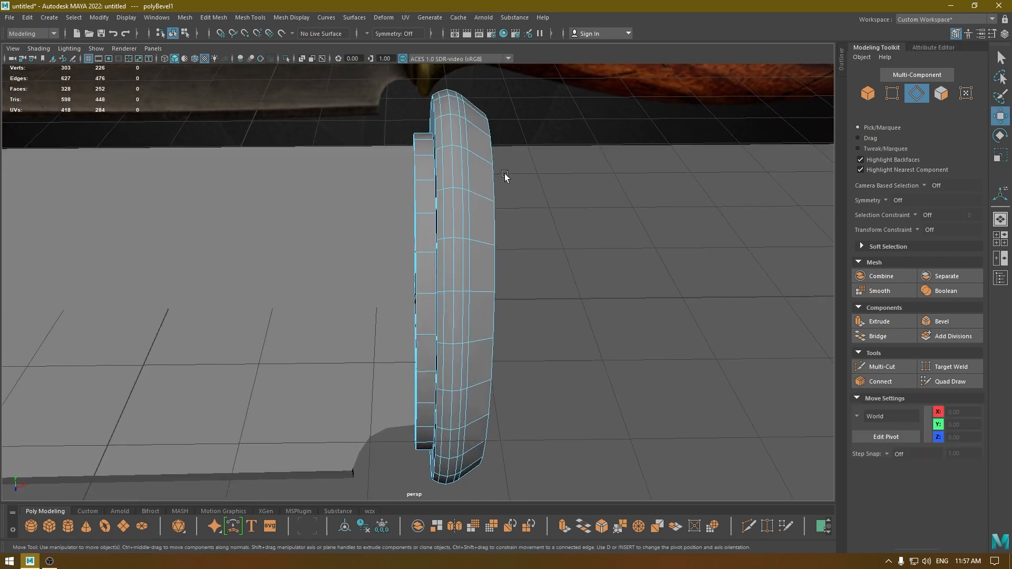
double_click(456, 175)
shift+right_drag(456, 172, 438, 273)
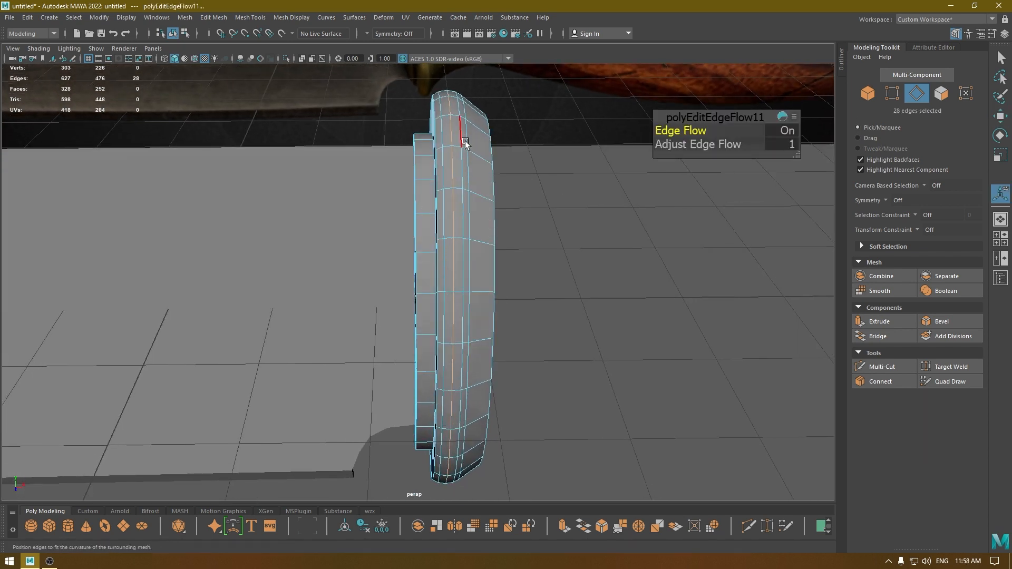
double_click(462, 140)
key(g)
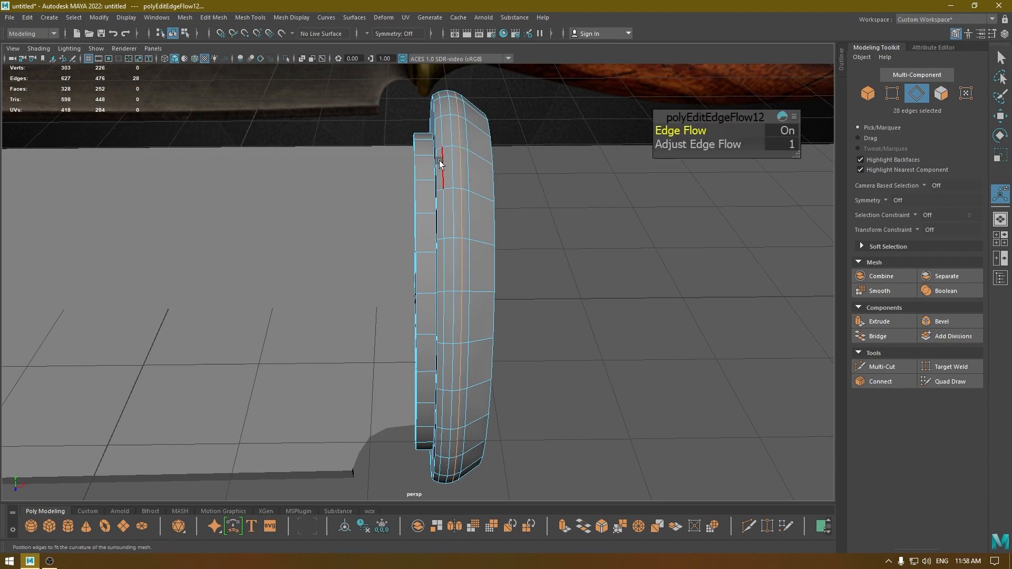
double_click(442, 160)
key(g)
key(w)
alt+drag(469, 205, 448, 167)
alt+right_drag(460, 197, 454, 130)
alt+middle_drag(454, 130, 435, 193)
In the front wireframe view, insert an edge loop in the rim's tapered section and scale it inward for a concave profile.
key(space)
drag(435, 193, 435, 238)
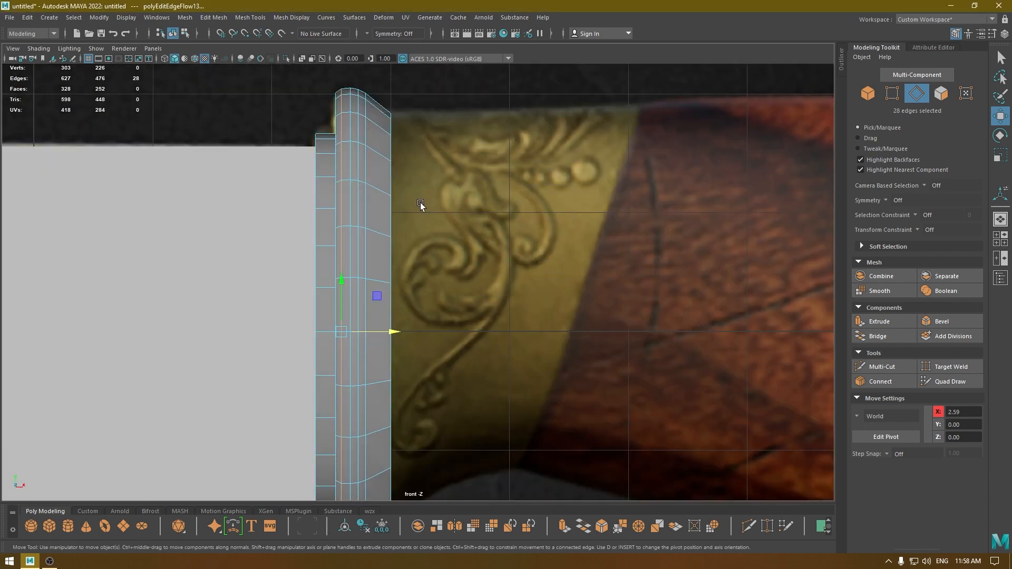
key(4)
scroll(419, 203, down, 3)
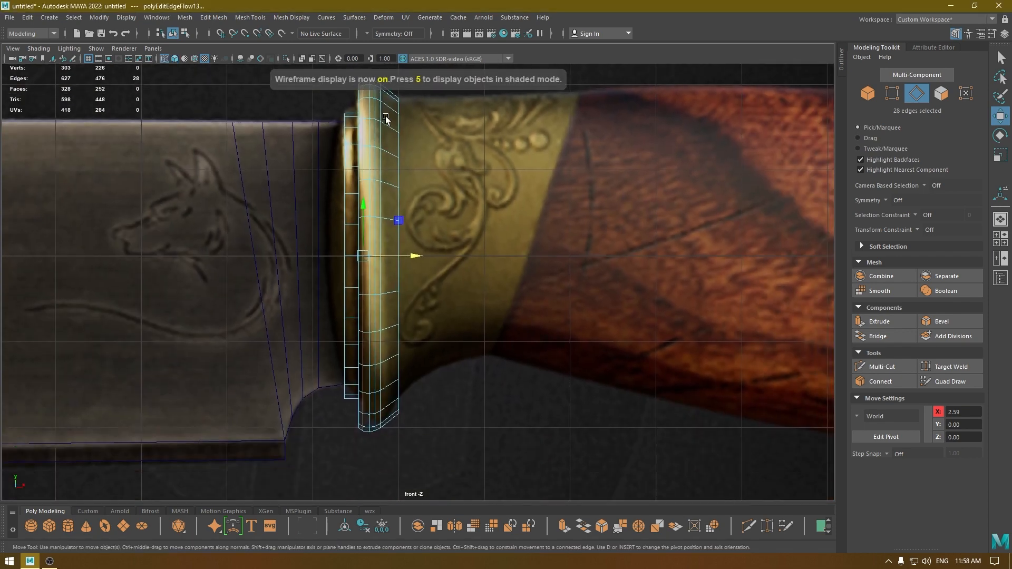
right_drag(385, 116, 388, 181)
click(386, 125)
key(r)
drag(389, 255, 387, 252)
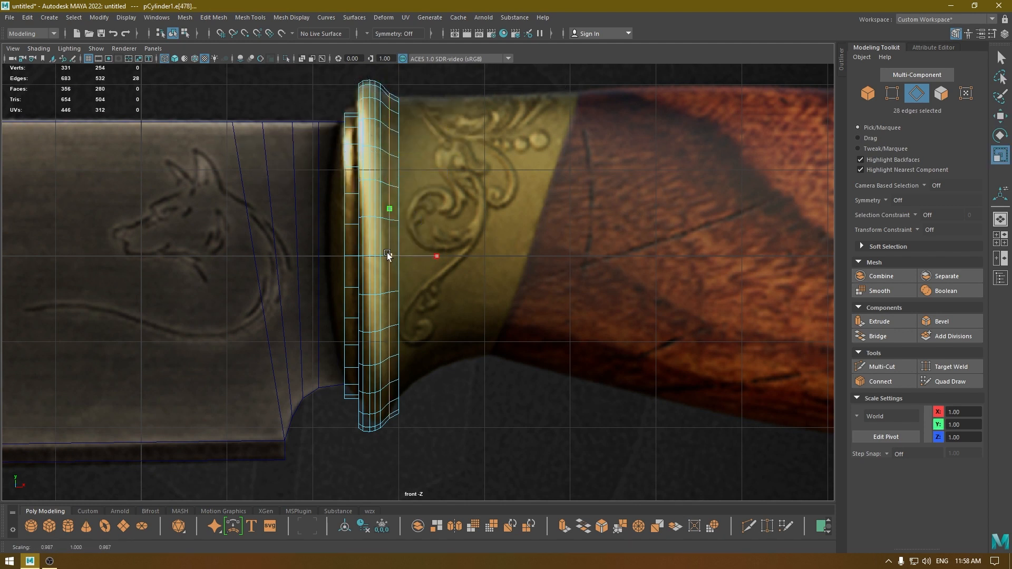
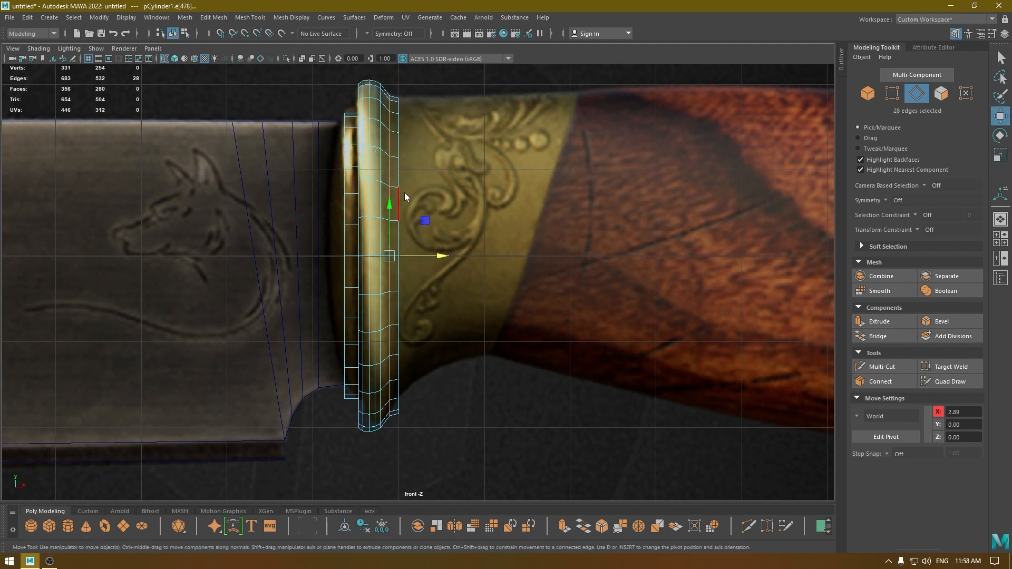
Bevel the edge loop in the rim's tapered section with 2 segments and a fraction of 0.6.
shift+right_drag(403, 191, 464, 179)
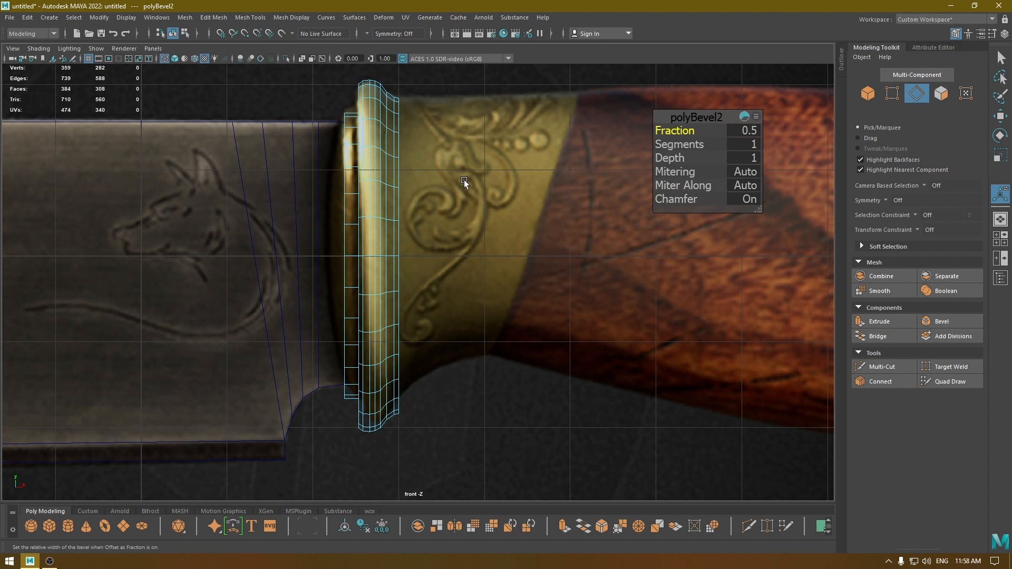
drag(674, 146, 670, 131)
click(670, 132)
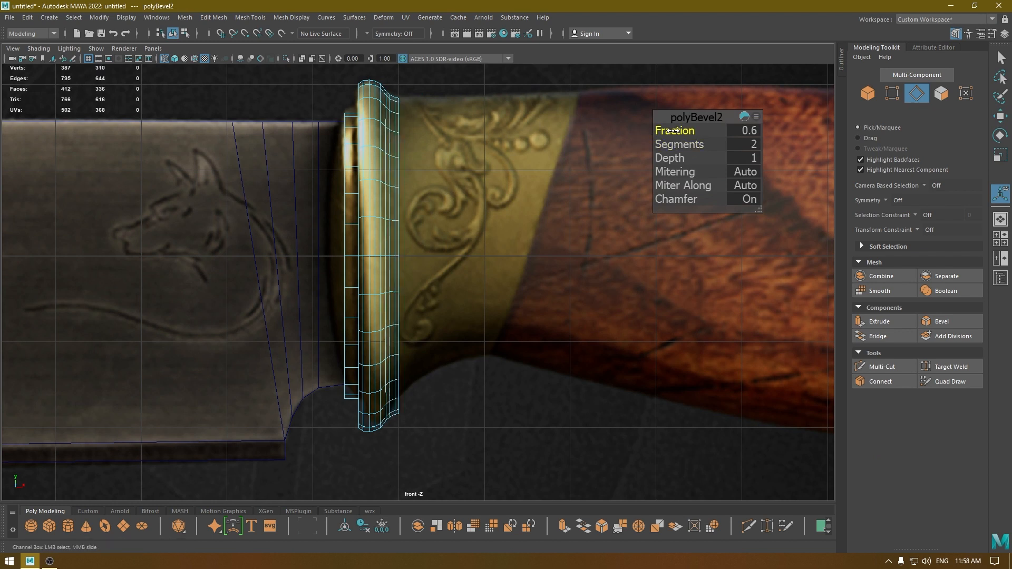
key(w)
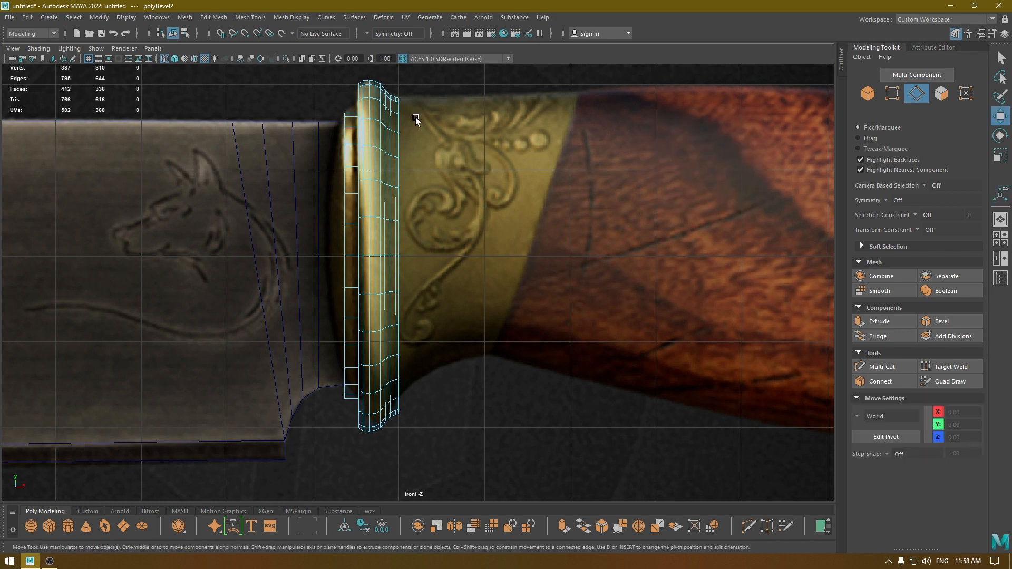
Apply Edit Edge Flow to the beveled edge loops in the rim's tapered section to smooth the concave curve.
double_click(388, 124)
shift+right_click(390, 127)
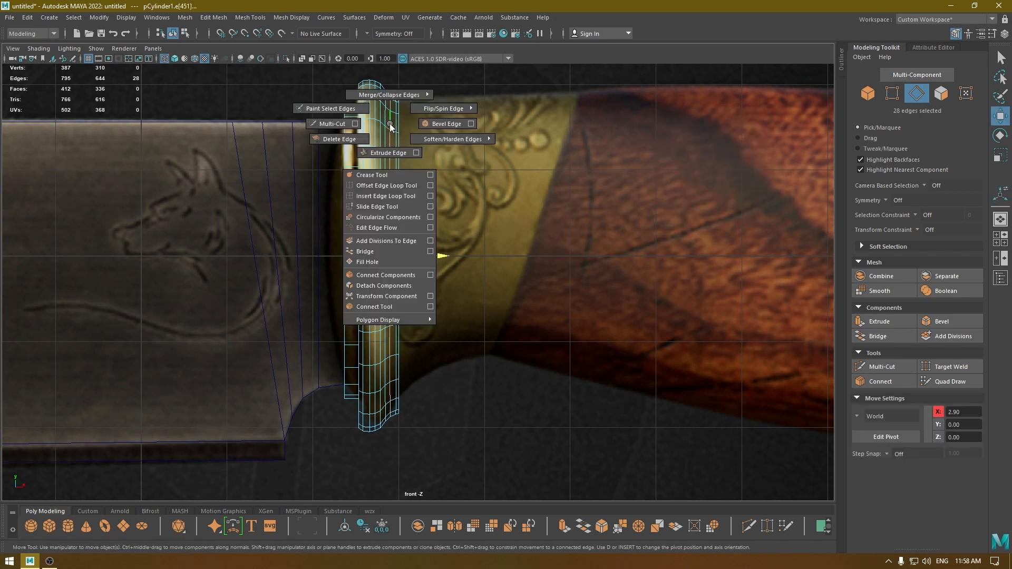
click(371, 229)
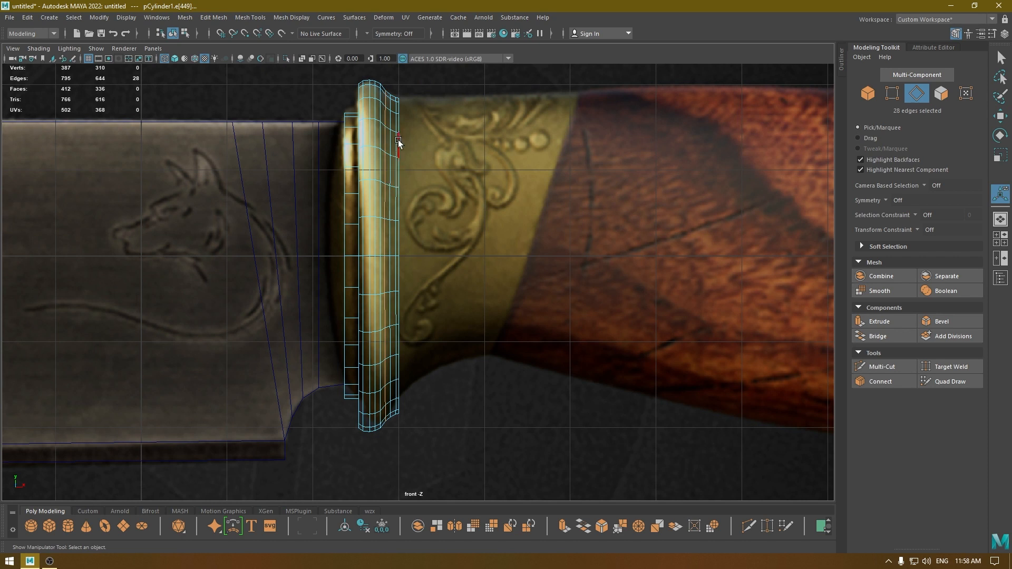
key(w)
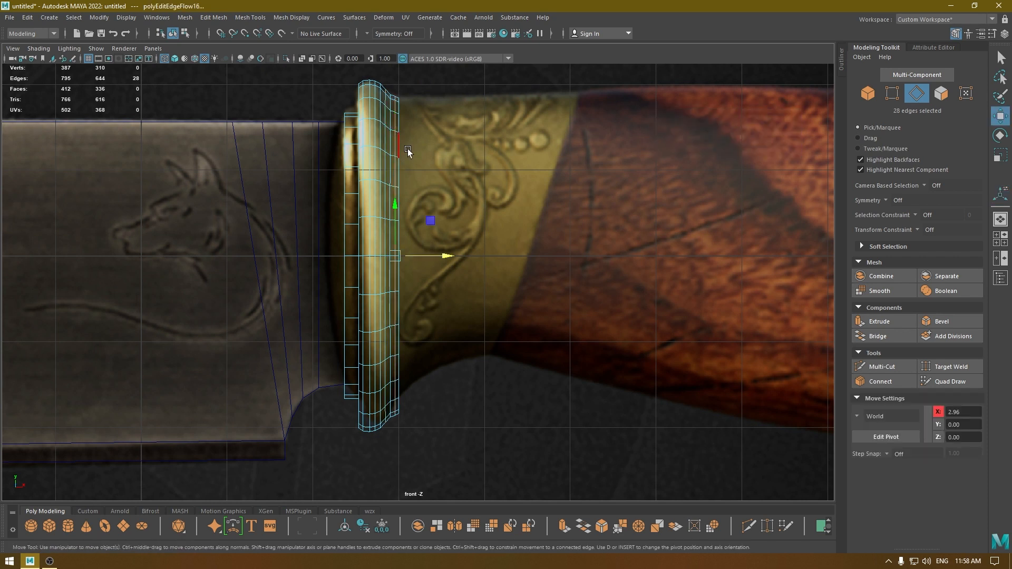
double_click(403, 113)
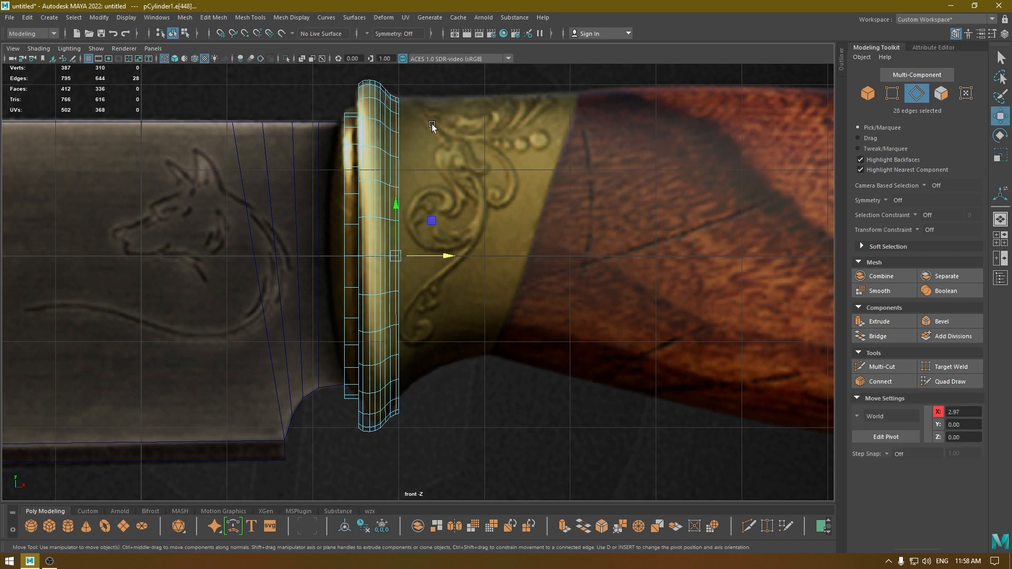
Select the rim's handle-side cap faces and extrude them along the handle to about X 5.00 in the front view.
alt+middle_drag(464, 176, 394, 218)
right_click(358, 195)
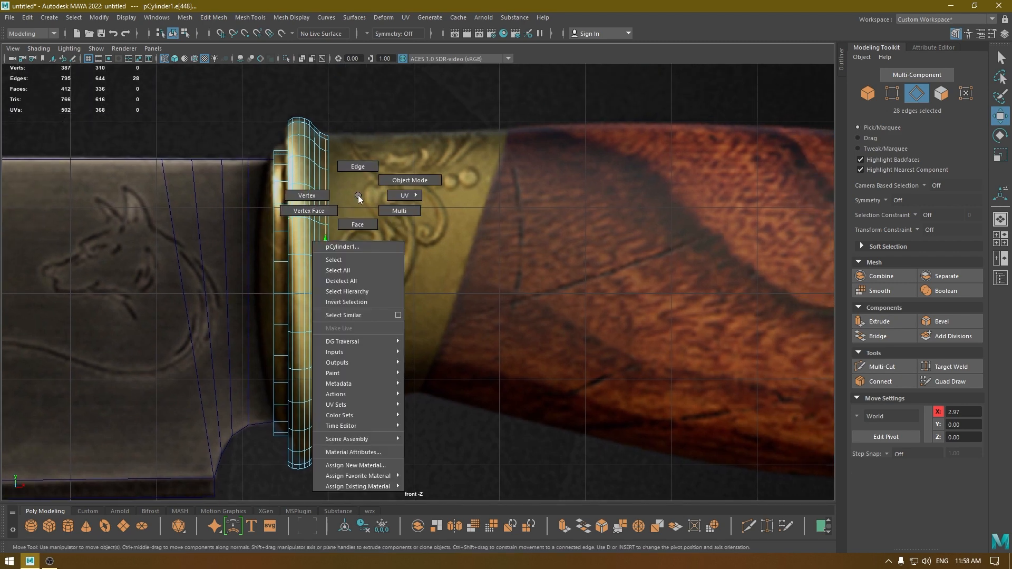
right_drag(358, 195, 358, 224)
key(space)
drag(406, 204, 428, 203)
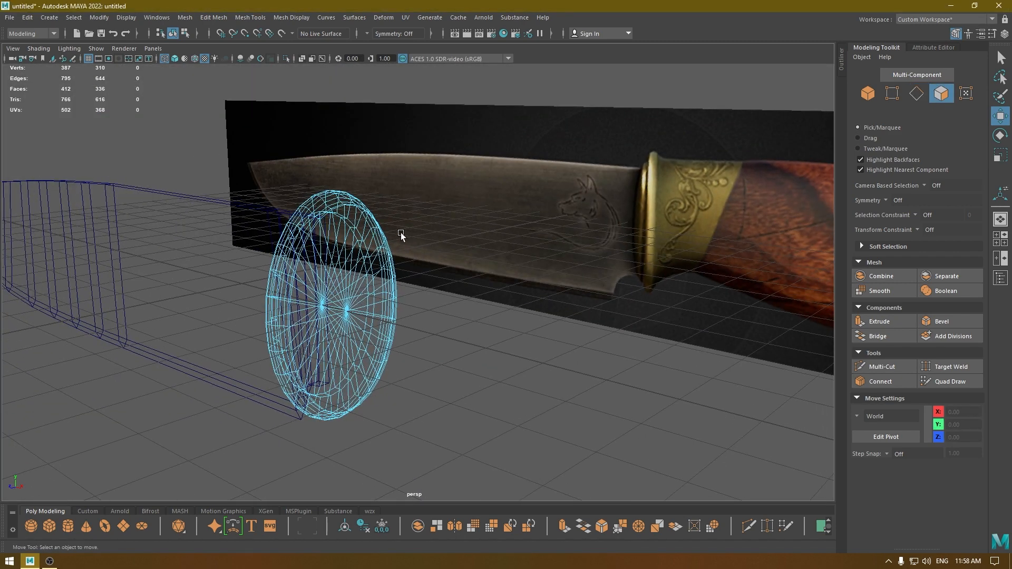
key(6)
mouse_move(395, 239)
mouse_down()
mouse_move(360, 268)
mouse_move(378, 277)
mouse_move(331, 266)
mouse_up()
mouse_move(331, 337)
mouse_down()
mouse_move(352, 295)
mouse_move(358, 326)
mouse_move(380, 295)
mouse_move(511, 291)
mouse_up()
key(space)
shift+right_drag(551, 288, 549, 289)
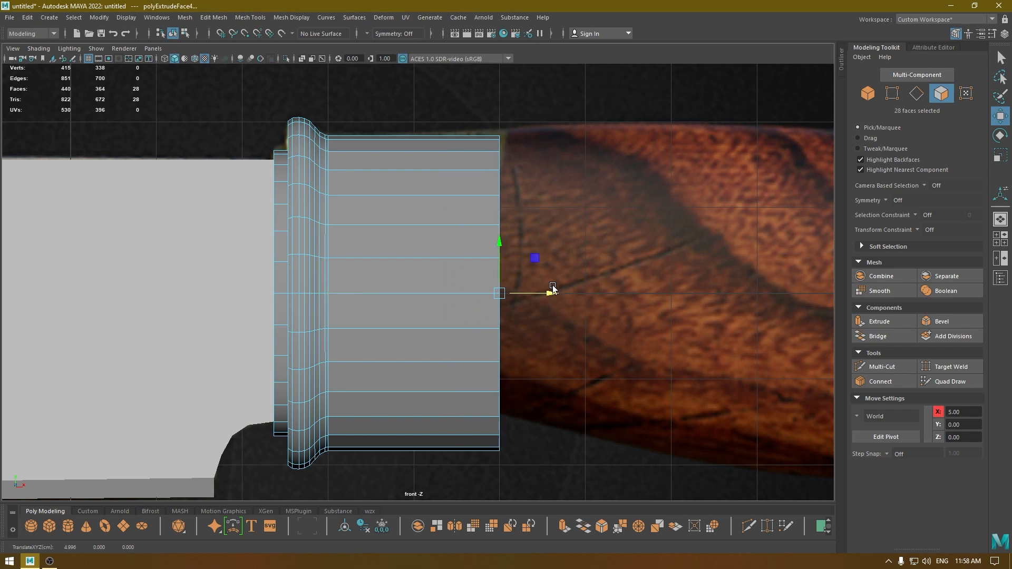
Rotate the extruded end faces to the brass collar's slanted edge and move them to about X 4.60, Y 0.12.
key(4)
key(e)
mouse_move(519, 344)
mouse_down()
mouse_move(502, 345)
mouse_move(510, 339)
mouse_up()
key(w)
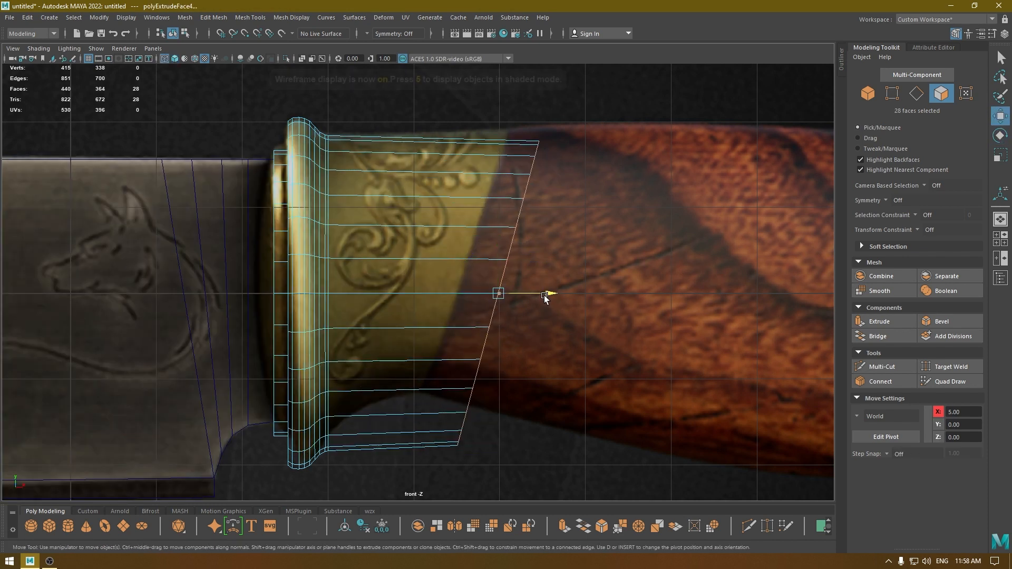
drag(548, 294, 513, 302)
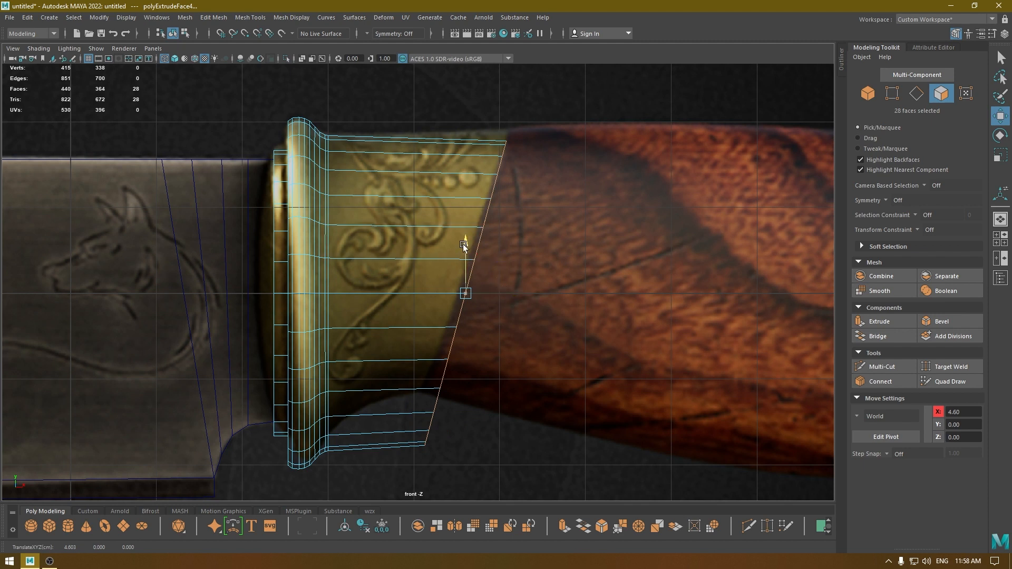
drag(465, 245, 464, 233)
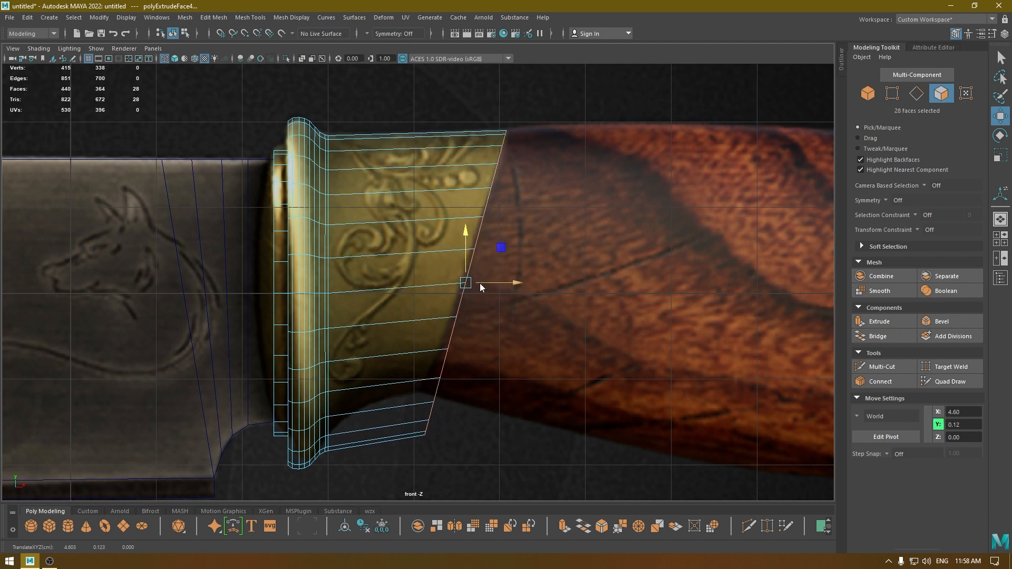
Refine the tilt of the slanted end faces and reposition them to about X 4.57, Y 0.13 against the wood boundary.
drag(479, 283, 506, 296)
key(e)
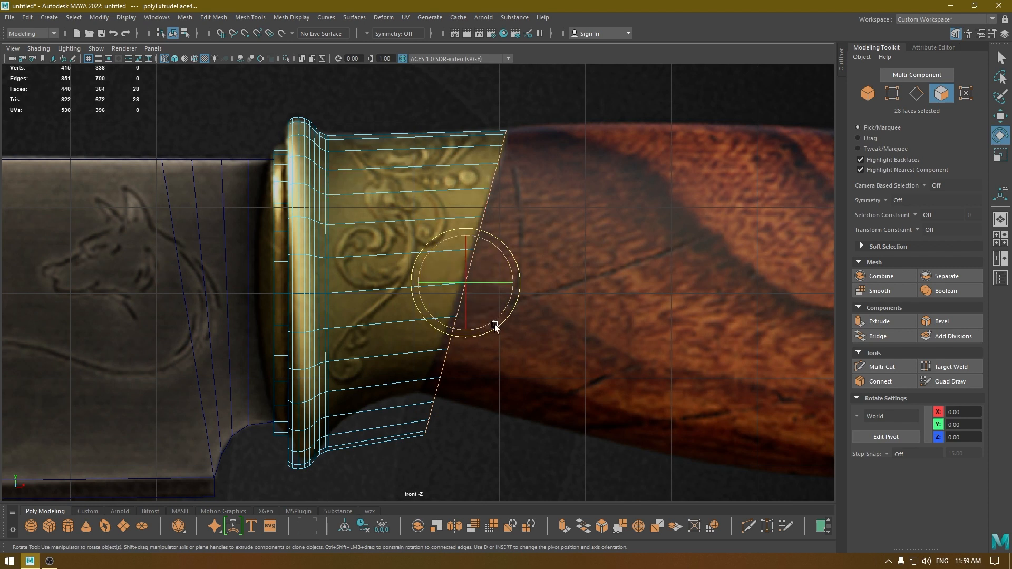
drag(499, 330, 495, 328)
key(w)
drag(513, 282, 462, 230)
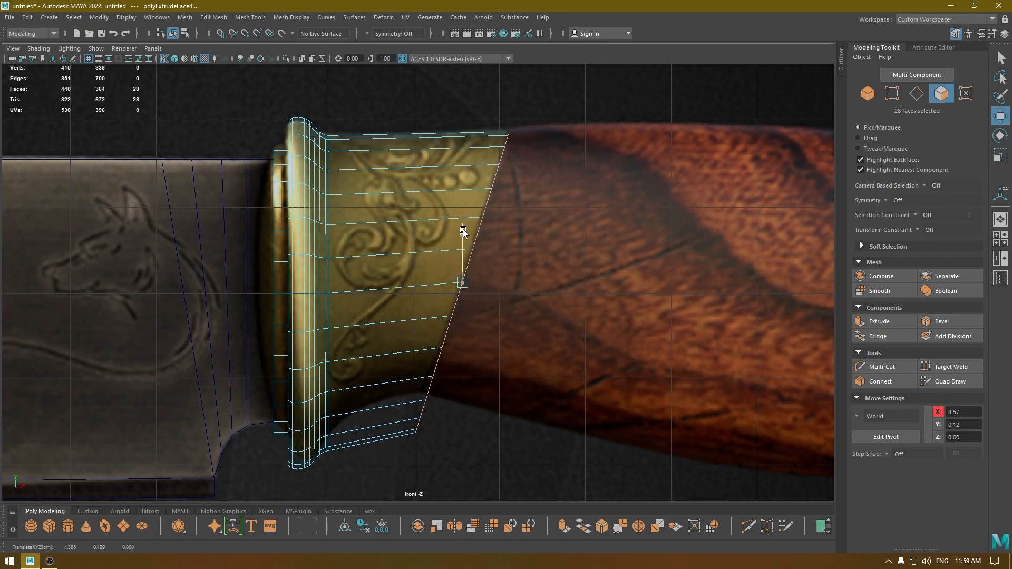
alt+middle_drag(452, 306, 458, 261)
alt+right_drag(458, 261, 469, 298)
alt+middle_drag(470, 299, 527, 302)
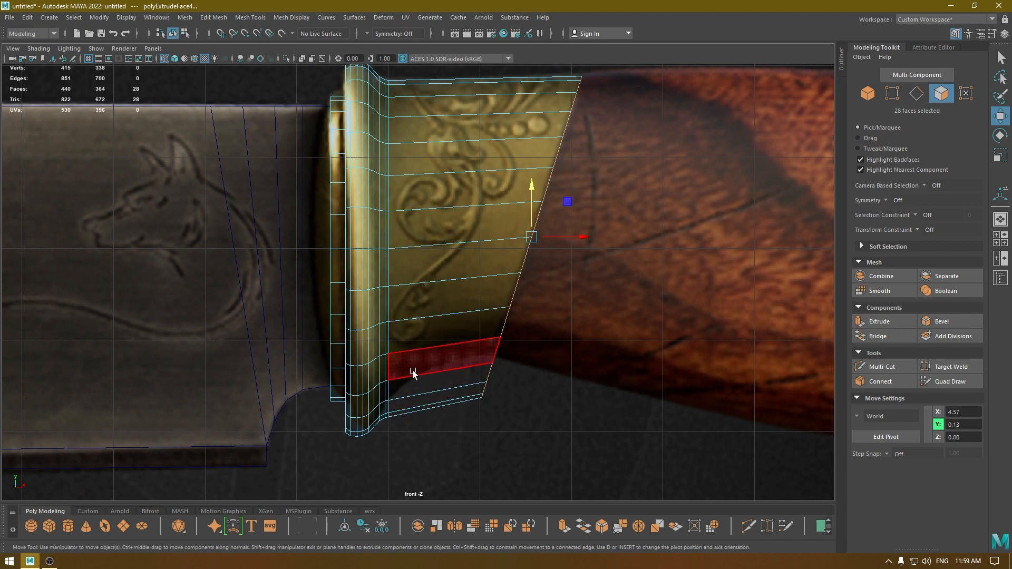
Connect the extruded collar's lengthwise edges with 4 segments to add evenly spaced edge loops around it.
alt+right_drag(463, 355, 437, 342)
alt+middle_drag(437, 342, 449, 302)
right_drag(446, 268, 470, 252)
shift+right_drag(463, 188, 454, 445)
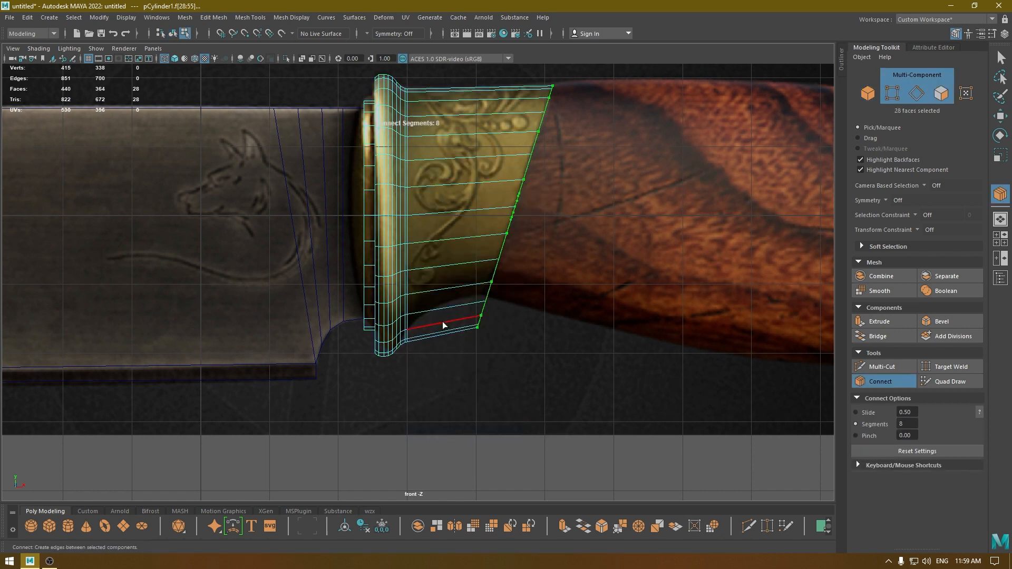
click(441, 323)
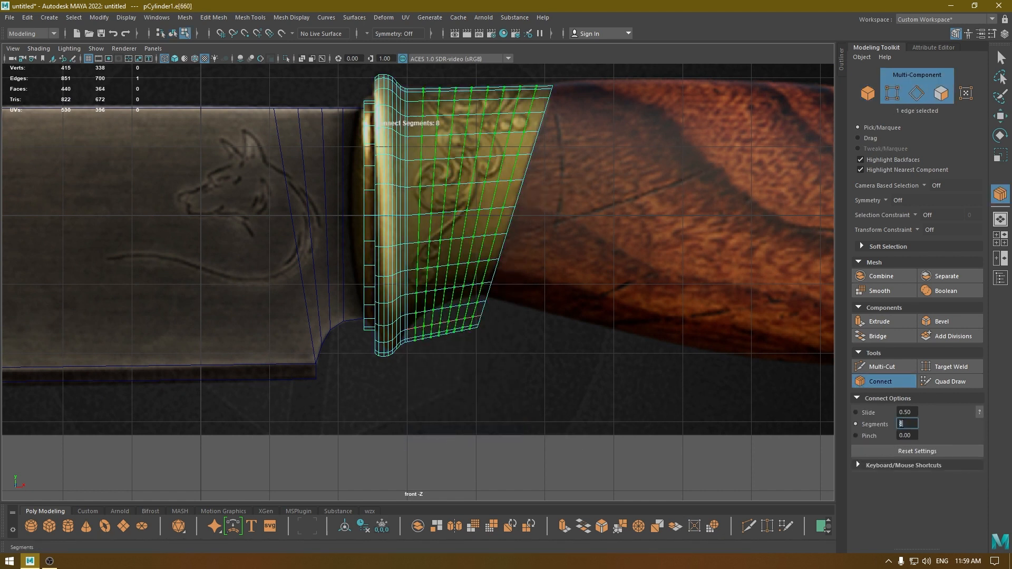
text(4)
key(Return)
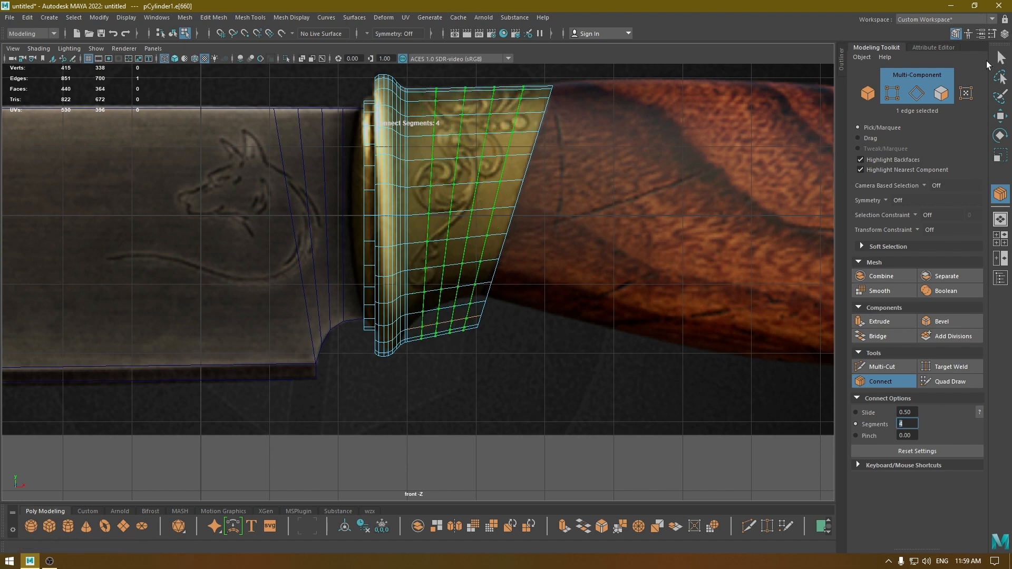
click(1000, 114)
Scale down the second of the collar's new edge loops from the rim and raise it to about Y 0.27.
scroll(476, 226, up, 1)
alt+middle_drag(476, 231, 492, 309)
scroll(473, 218, up, 3)
scroll(478, 194, down, 3)
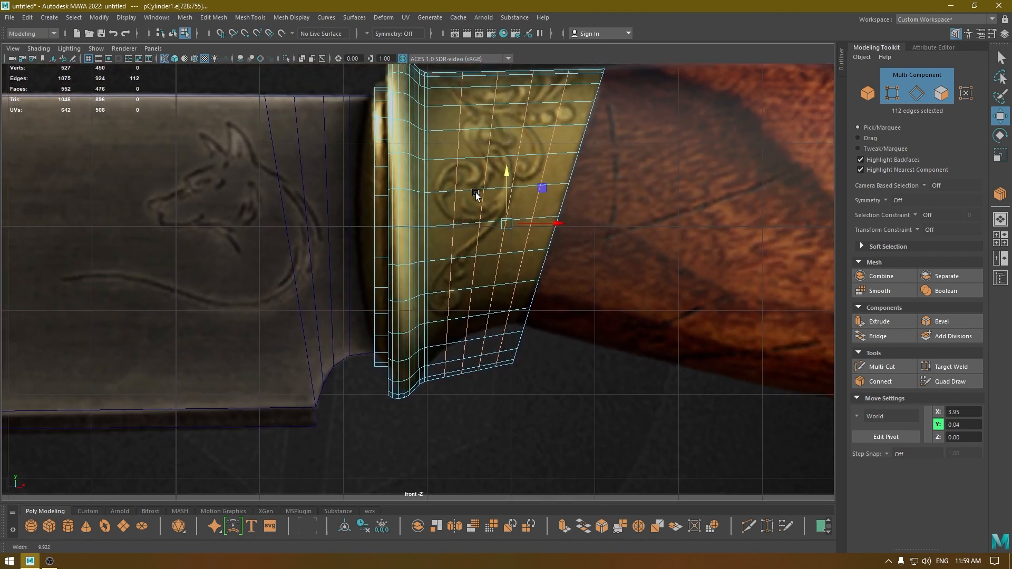
alt+middle_drag(474, 168, 481, 199)
right_drag(481, 200, 473, 174)
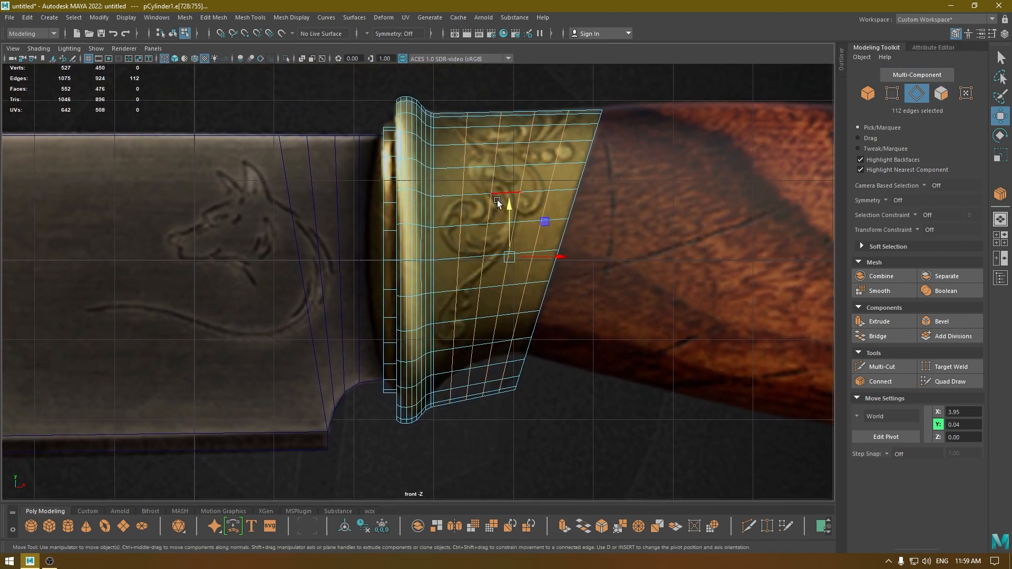
double_click(490, 207)
key(r)
drag(485, 260, 465, 266)
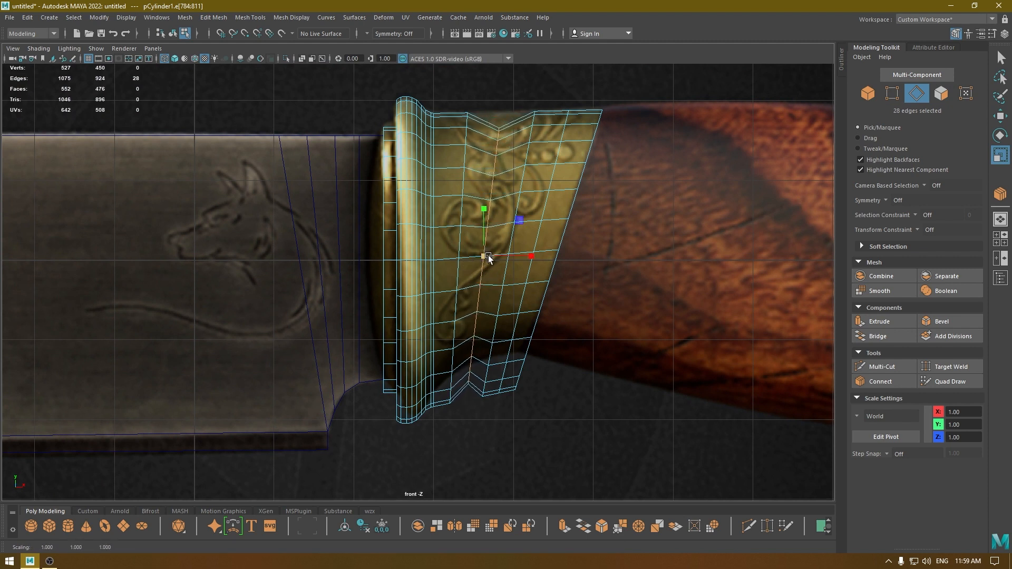
key(w)
drag(483, 204, 485, 188)
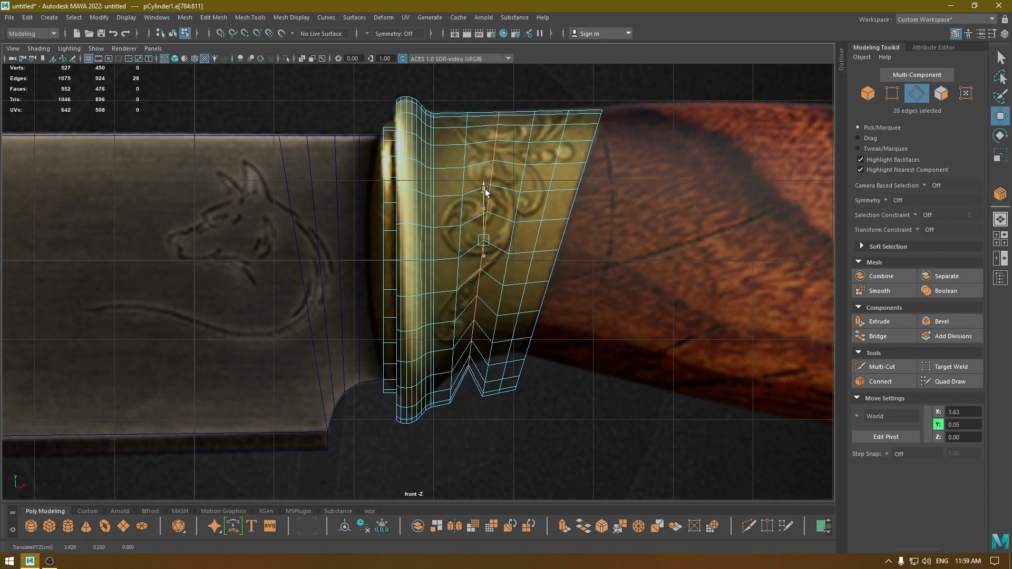
key(r)
drag(483, 238, 483, 239)
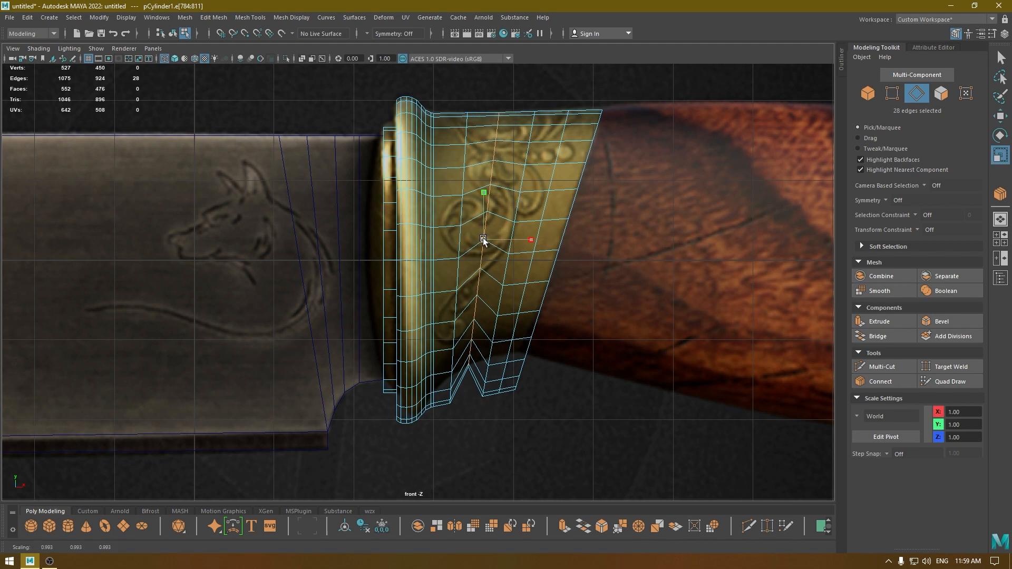
key(w)
drag(484, 204, 484, 200)
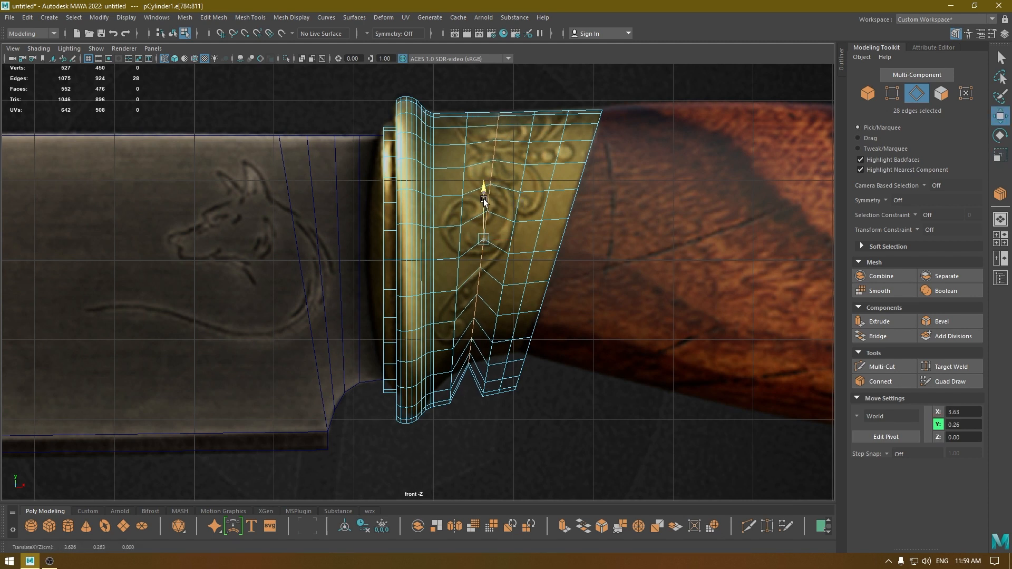
Scale down the collar's third edge loop from the rim and raise it to follow the reference's upper outline.
double_click(508, 269)
key(t)
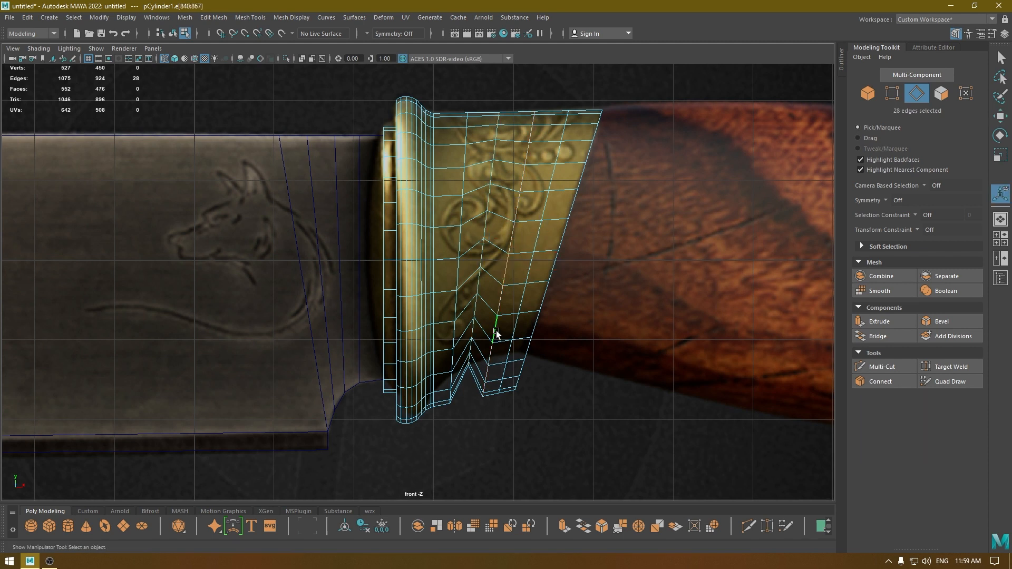
key(r)
drag(508, 254, 483, 298)
key(w)
drag(513, 200, 516, 182)
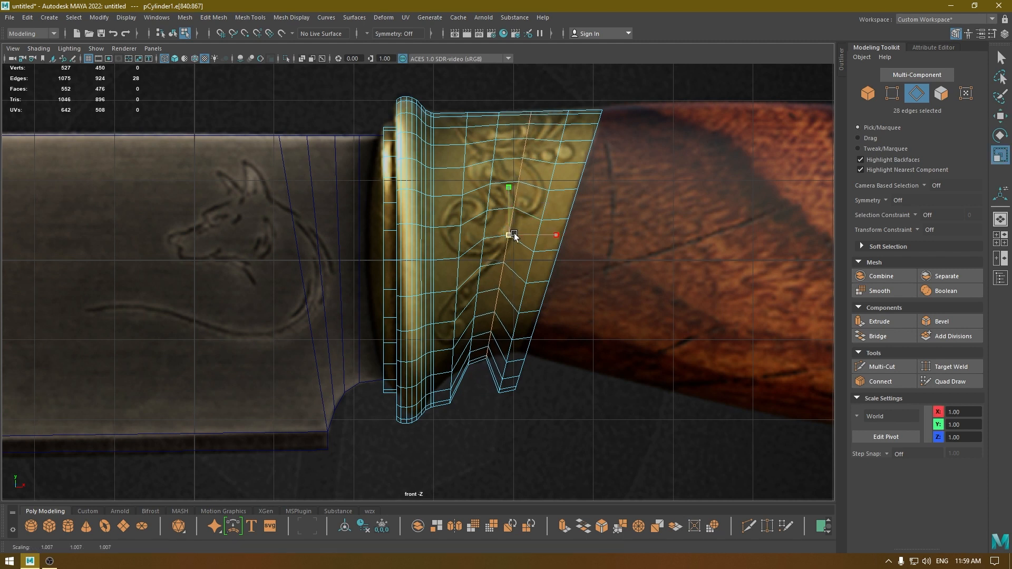
Scale down the collar's edge loop nearest the rim and raise it to about Y 0.20 to match the reference outline.
double_click(451, 337)
key(r)
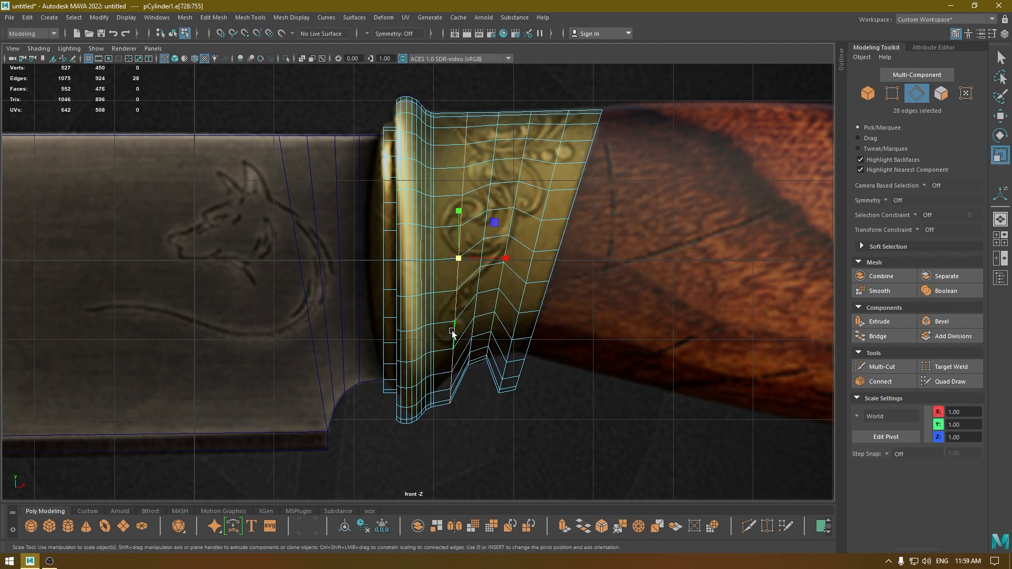
drag(460, 255, 433, 286)
key(w)
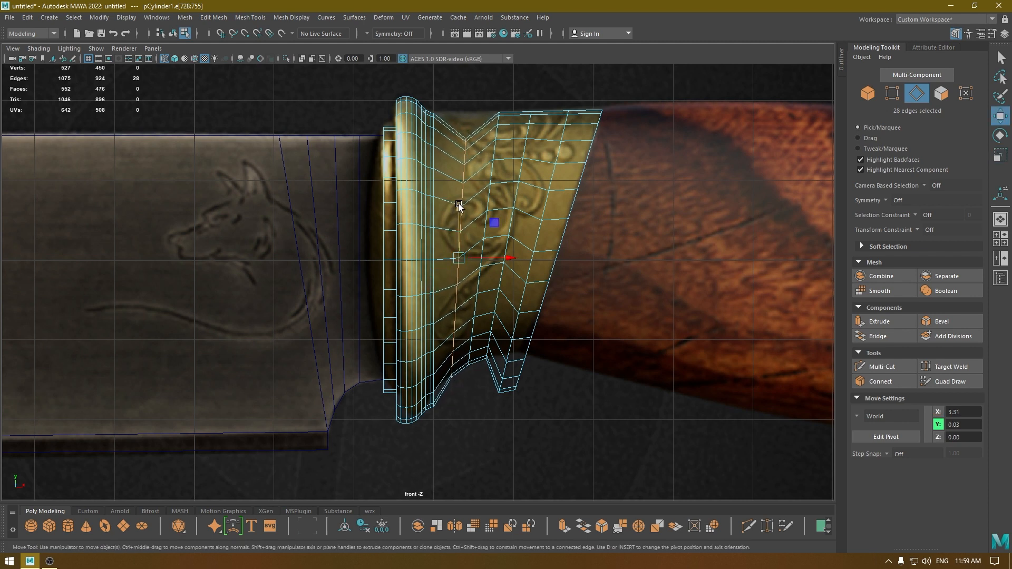
drag(460, 204, 460, 178)
key(r)
drag(458, 235, 462, 238)
key(w)
drag(461, 178, 462, 185)
key(r)
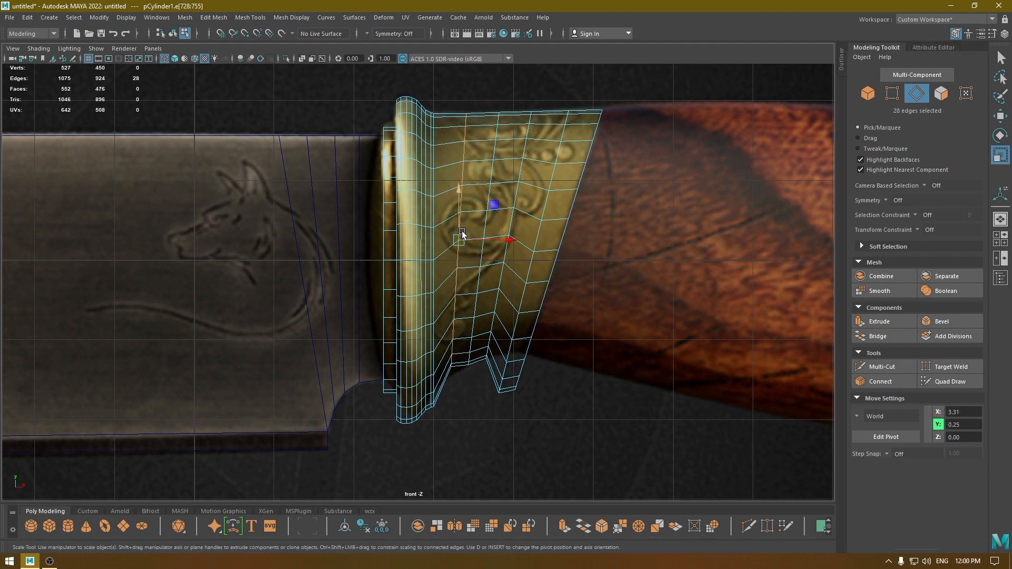
drag(461, 243, 463, 244)
key(w)
drag(457, 196, 459, 197)
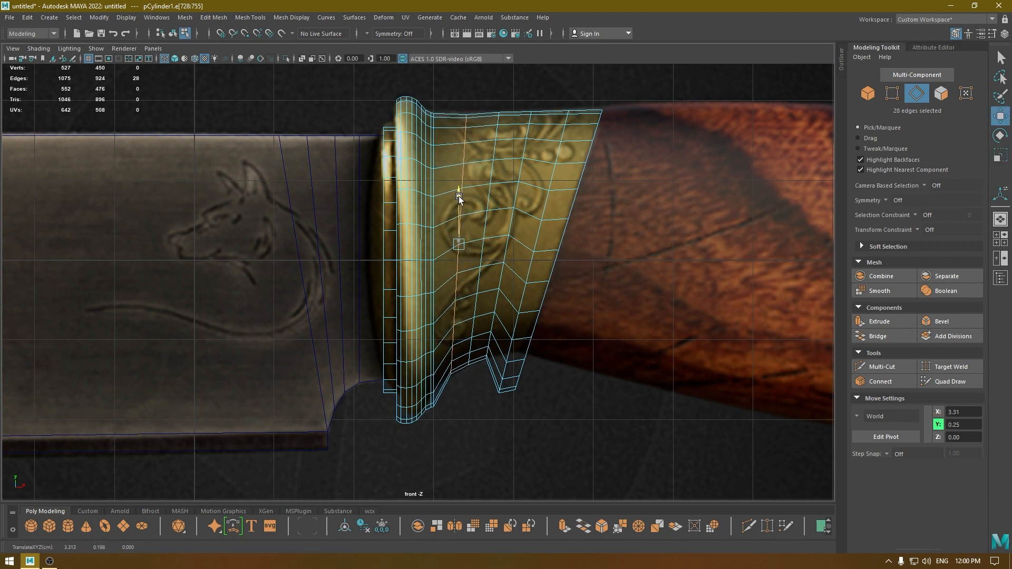
Scale down and raise the collar's edge loop nearest the slanted end to match the reference, and switch to face selection.
double_click(540, 237)
key(r)
drag(534, 251, 514, 274)
key(w)
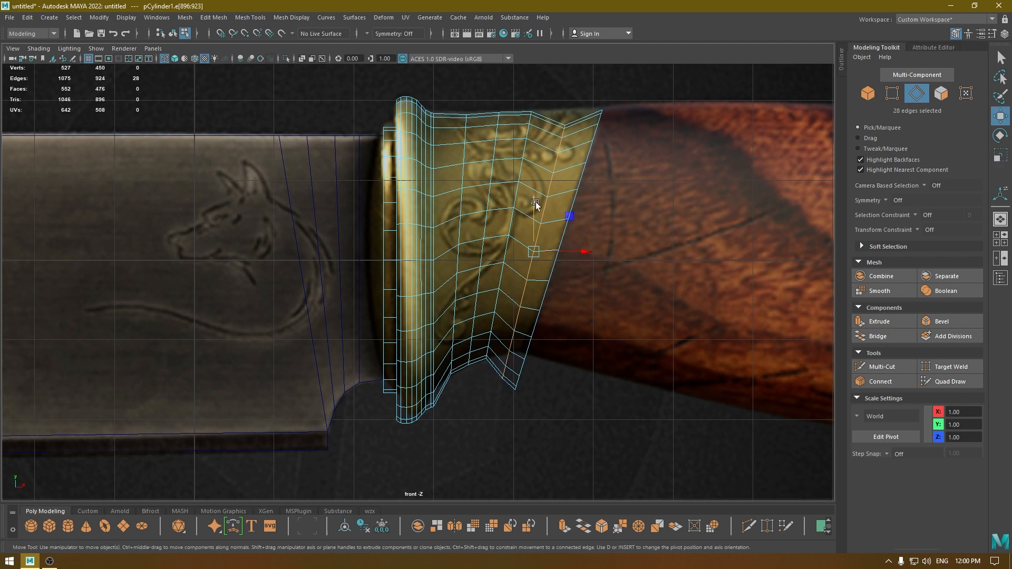
drag(536, 202, 544, 193)
key(r)
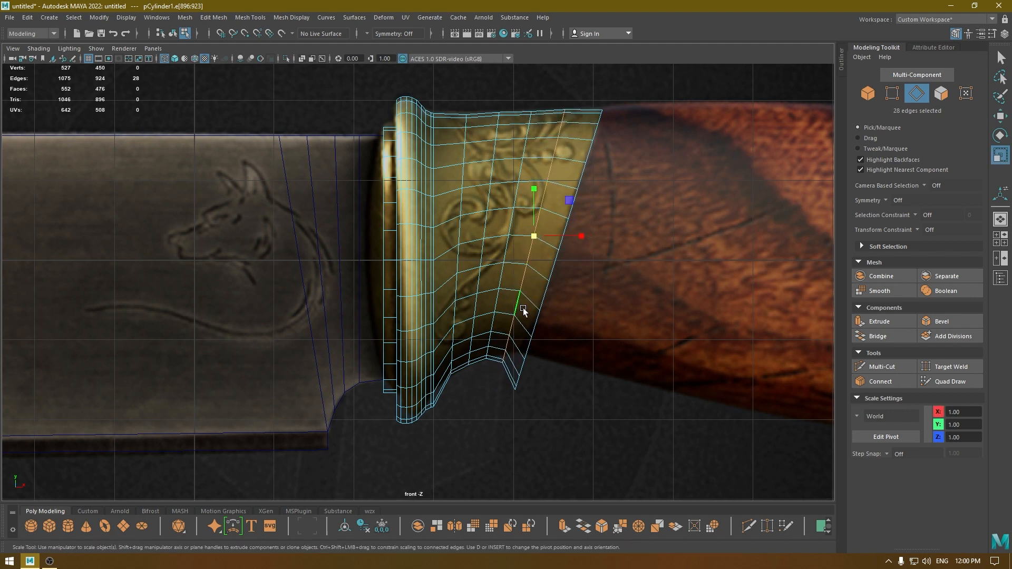
drag(531, 238, 531, 239)
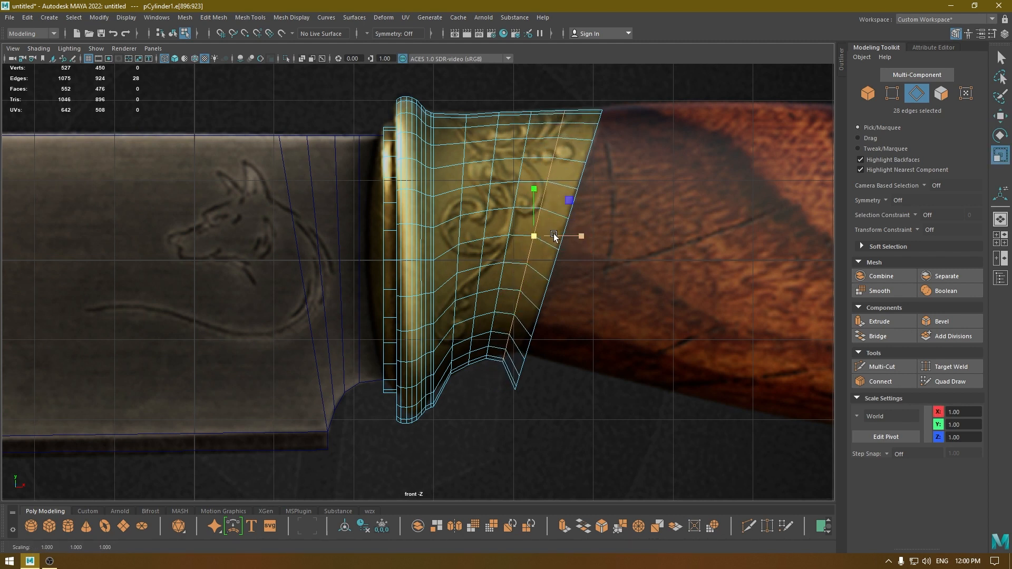
right_drag(641, 206, 648, 235)
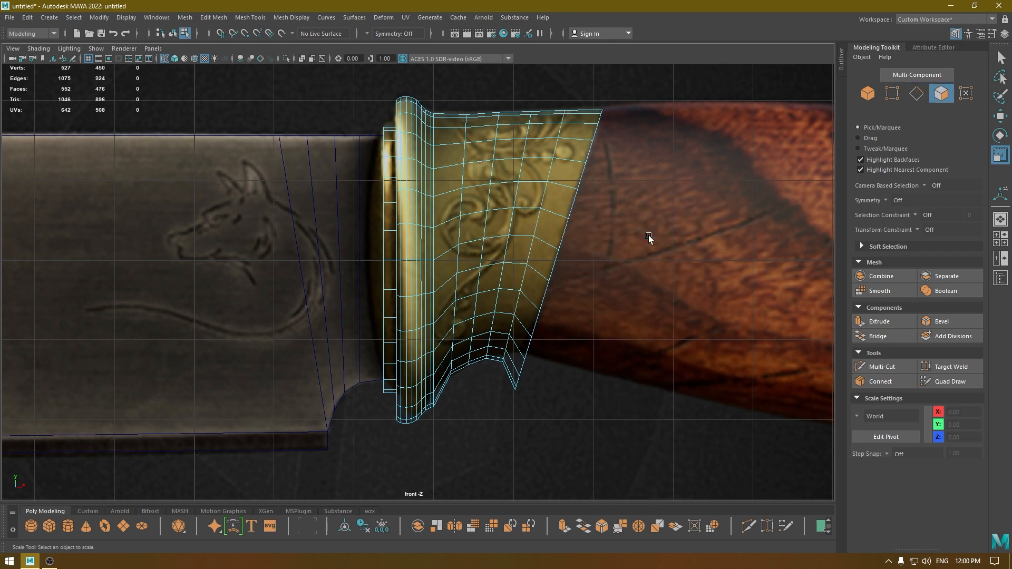
Select the faces capping the collar's slanted end, scale them to about 0.85 and raise them to about Y 0.28.
key(space)
mouse_move(648, 235)
mouse_down()
mouse_move(636, 208)
mouse_move(586, 249)
mouse_up()
key(6)
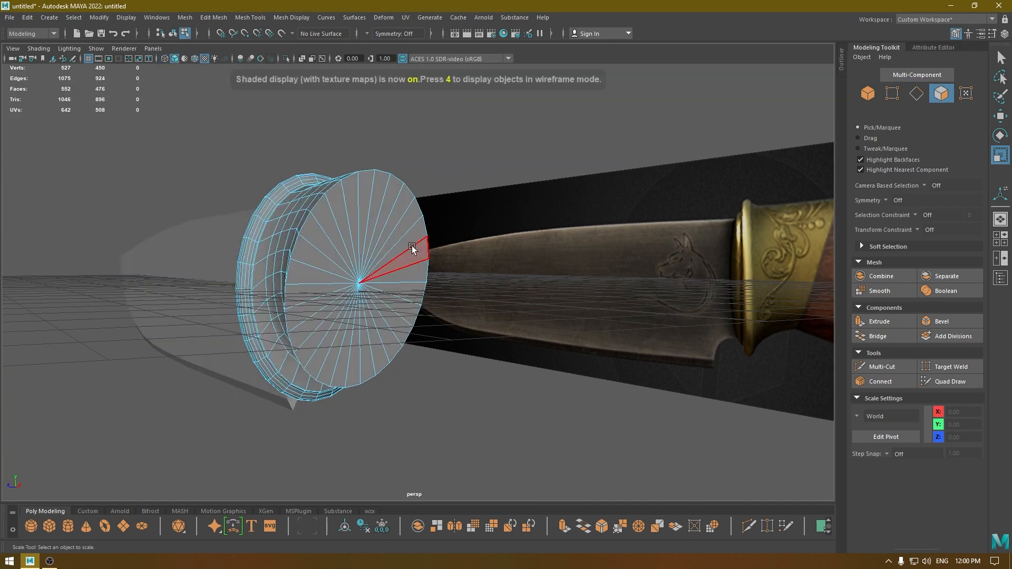
key(Tab)
mouse_move(407, 245)
mouse_down()
mouse_move(353, 244)
mouse_move(374, 279)
mouse_up()
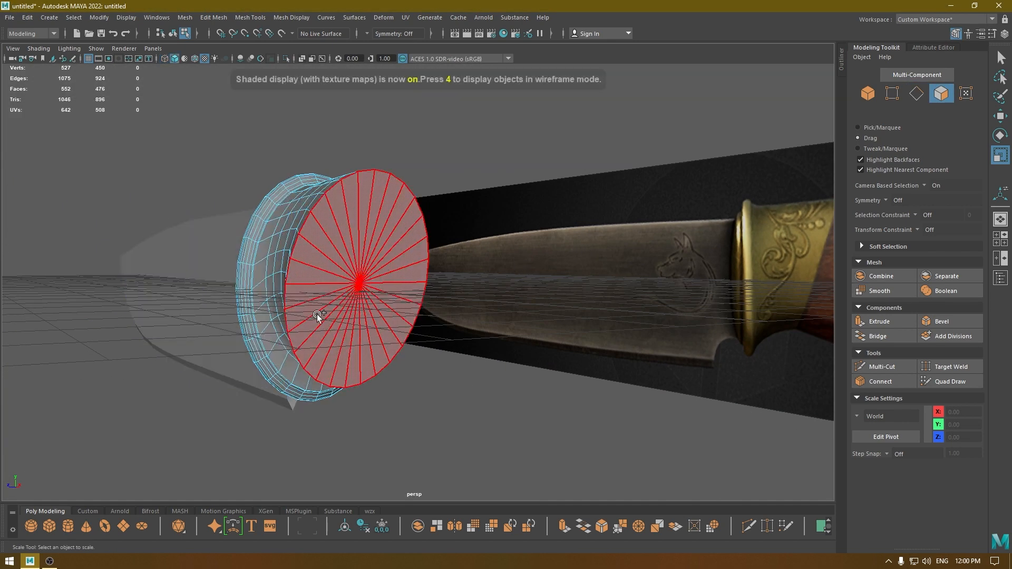
drag(318, 314, 320, 315)
key(space)
drag(325, 313, 328, 342)
scroll(556, 306, up, 1)
key(4)
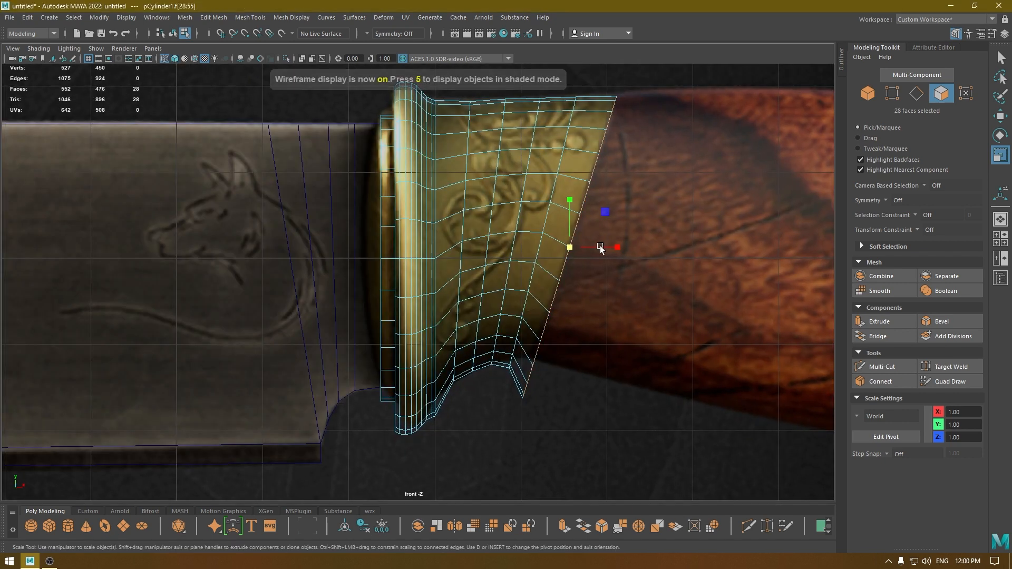
drag(572, 248, 563, 253)
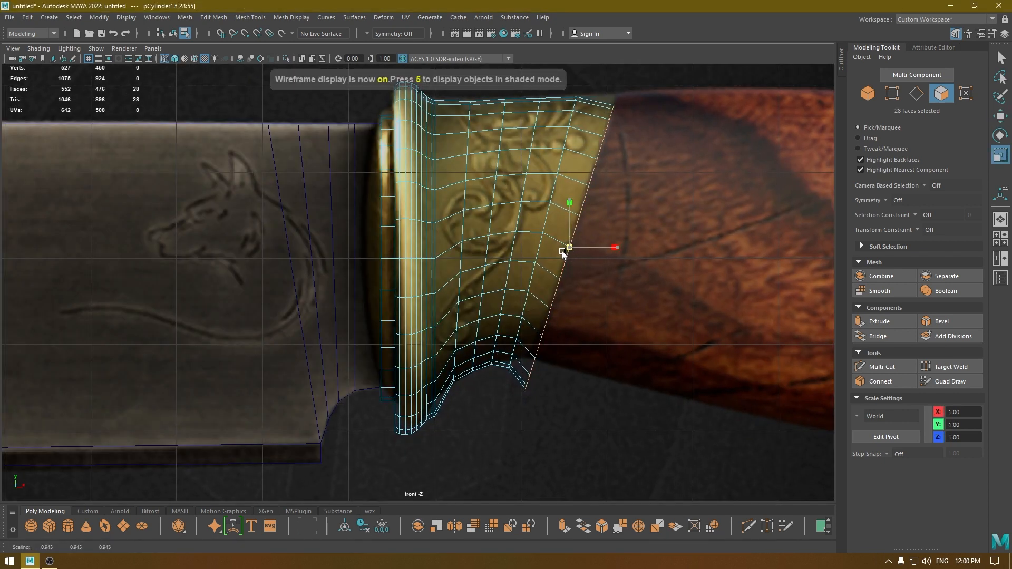
key(w)
drag(568, 191, 573, 177)
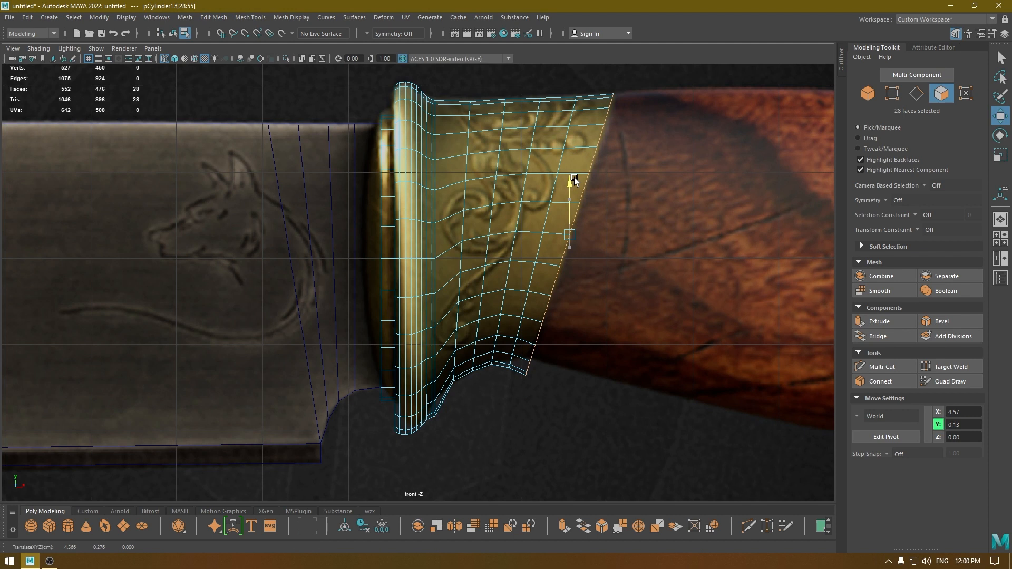
Scale the slanted end cap down further and move it to about X 4.60, Y 0.37 to fit the reference outline.
key(r)
drag(571, 235, 564, 238)
key(w)
drag(568, 181, 570, 176)
key(r)
drag(571, 230, 569, 231)
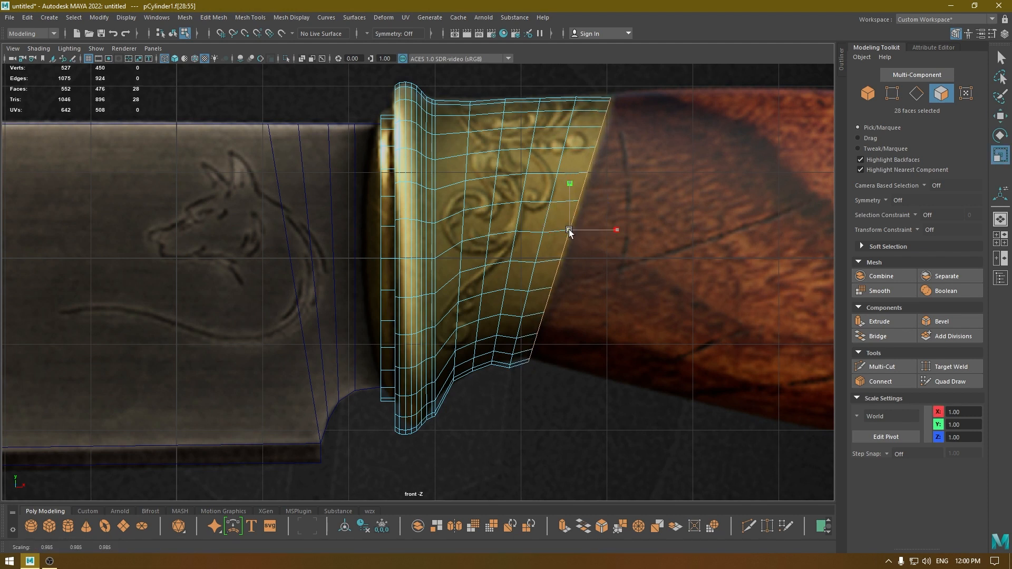
key(w)
drag(570, 181, 570, 179)
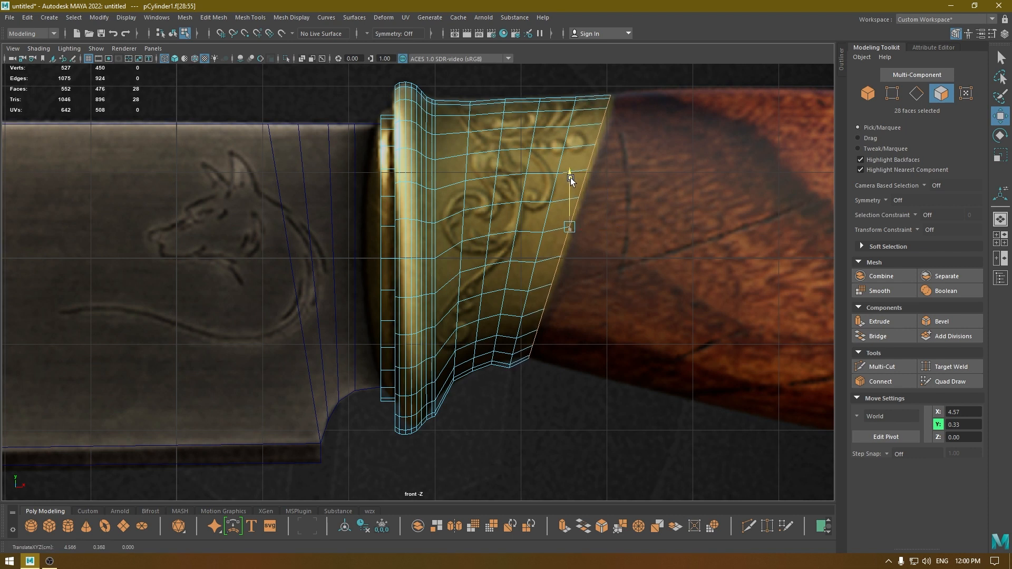
drag(618, 226, 624, 229)
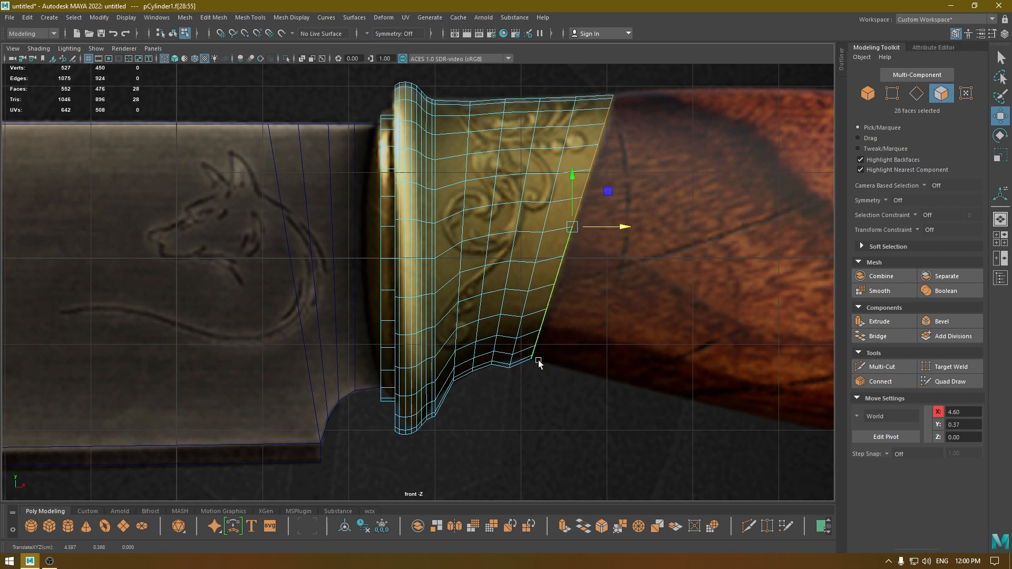
Scale down the edge loop nearest the collar's slanted end and raise it to about Y 0.34.
right_drag(526, 268, 518, 217)
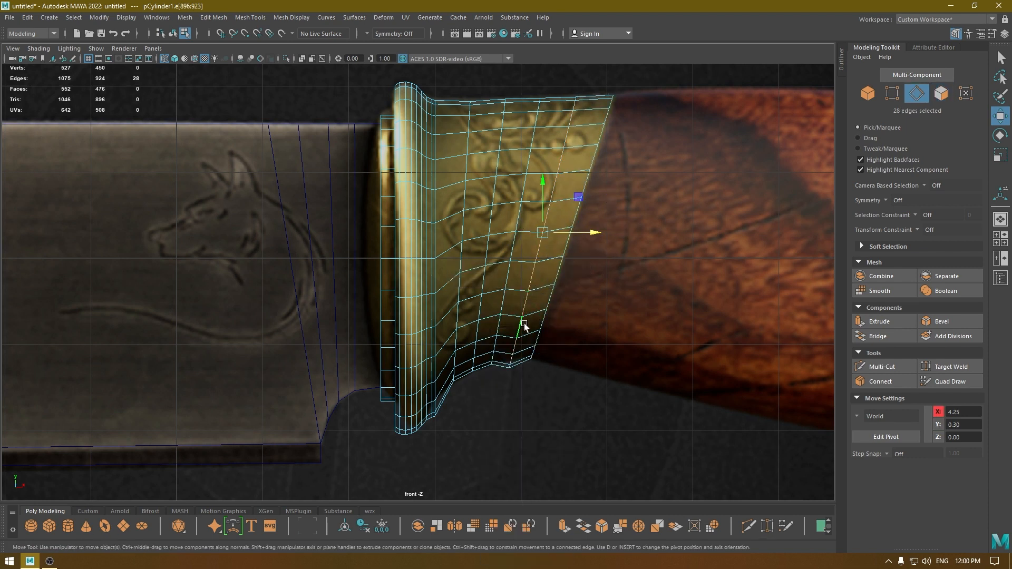
key(r)
click(543, 232)
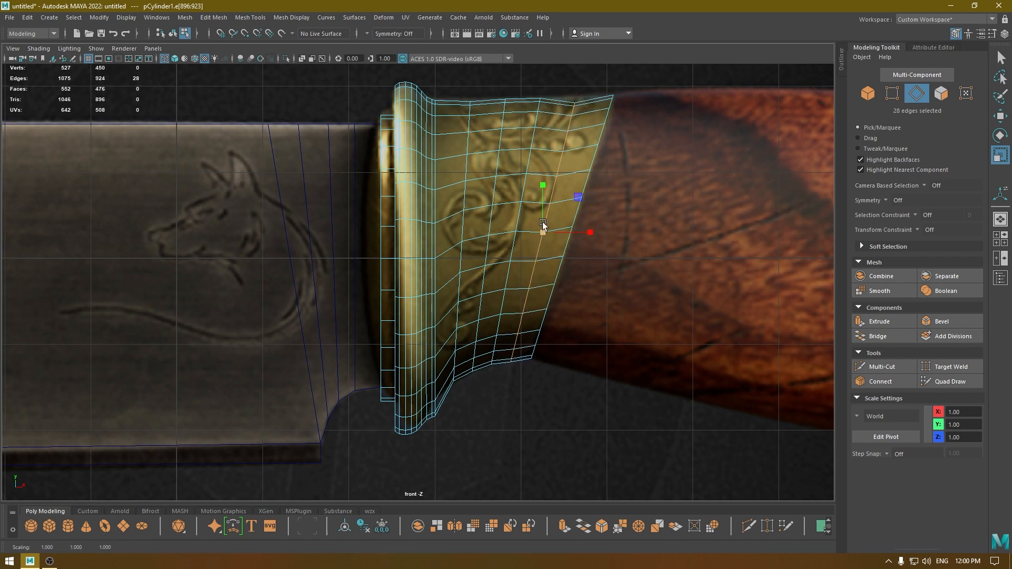
key(w)
drag(545, 181, 547, 179)
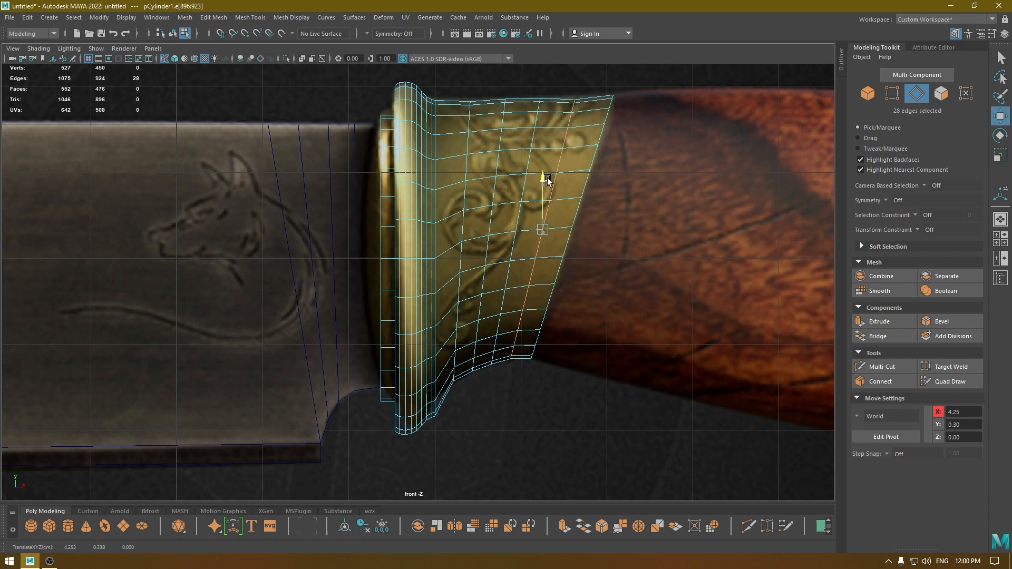
Apply Edit Edge Flow to the collar's middle edge loops to even out the curvature between the rim and slanted end.
double_click(485, 283)
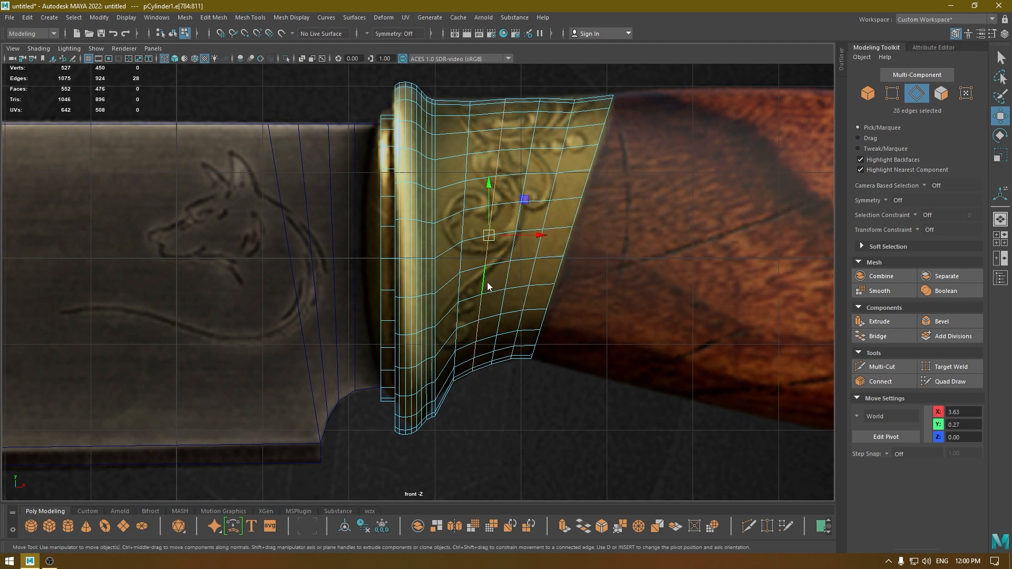
shift+right_drag(487, 282, 488, 384)
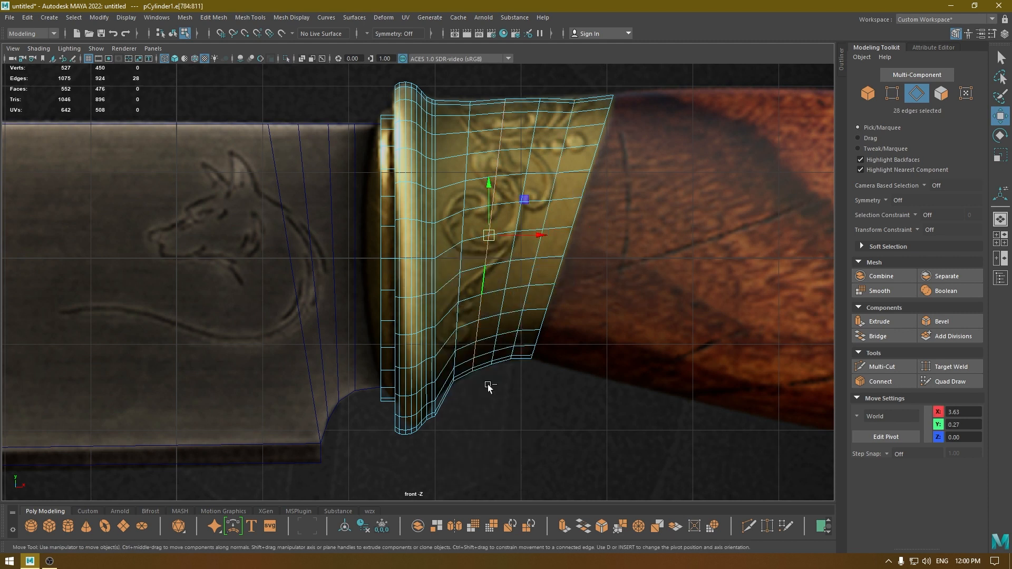
double_click(504, 305)
key(g)
double_click(525, 298)
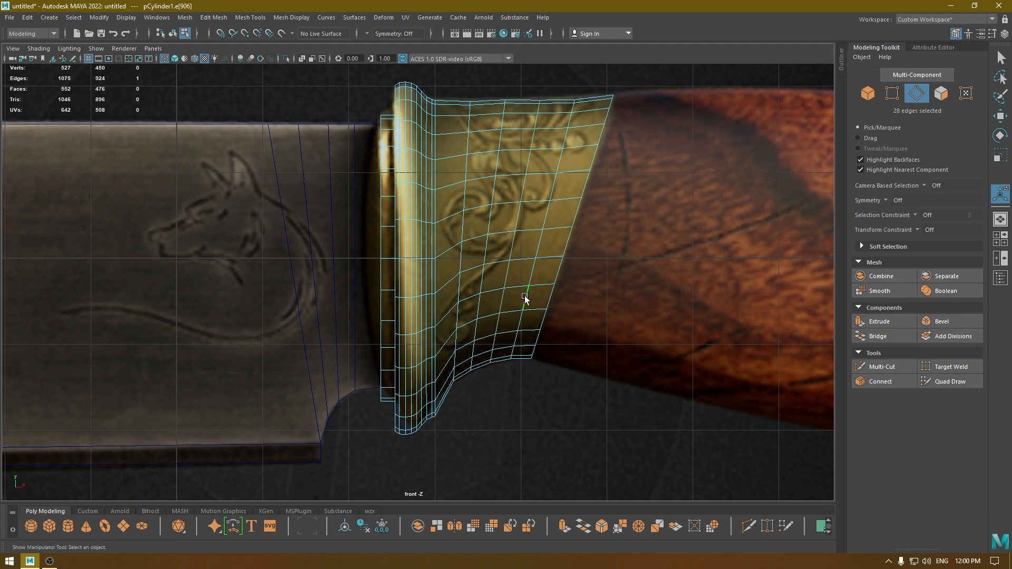
key(g)
key(ctrl+z)
key(g)
Adjust the collar's edge loop nearest the rim, at X 3.31, and set its height to about Y 0.18.
key(w)
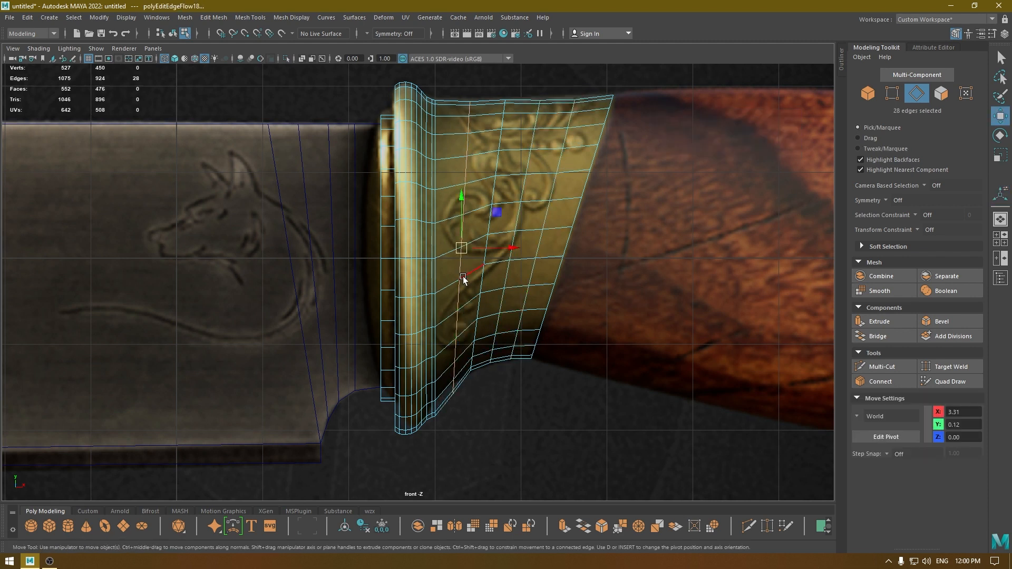
key(r)
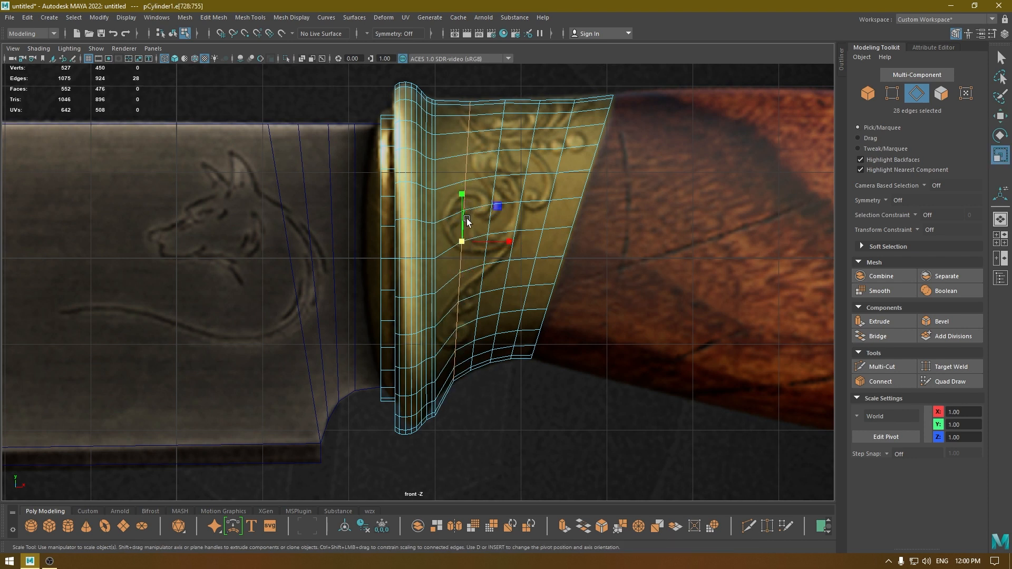
drag(463, 243, 464, 243)
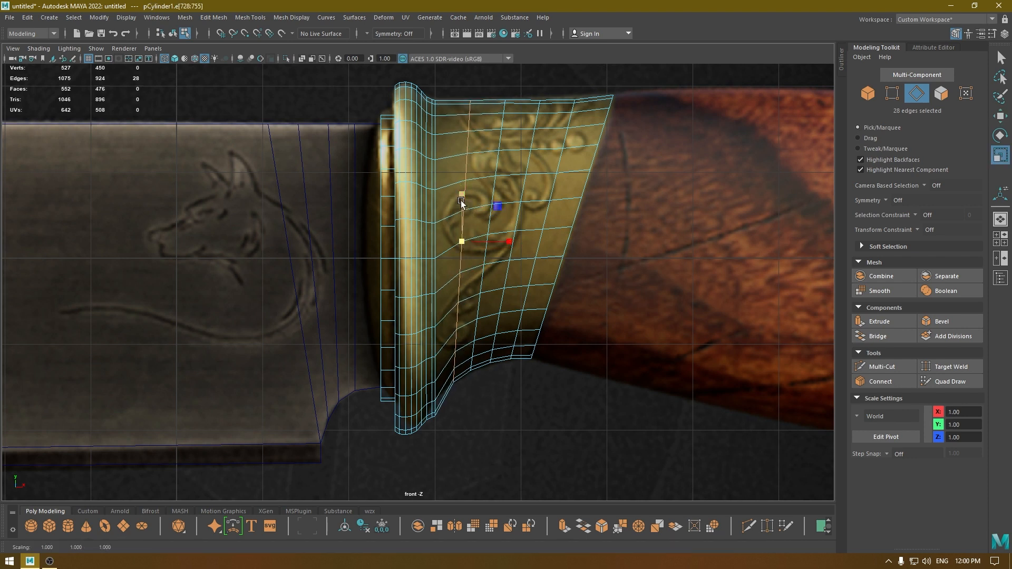
key(w)
drag(461, 195, 461, 196)
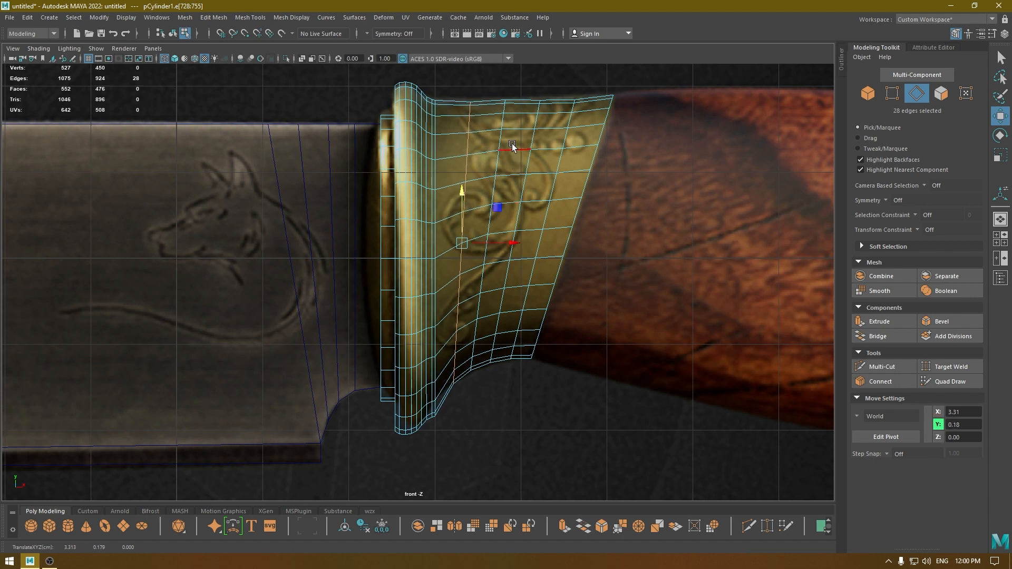
Lower the collar's second edge loop from the rim to about Y 0.26.
click(501, 114)
double_click(498, 108)
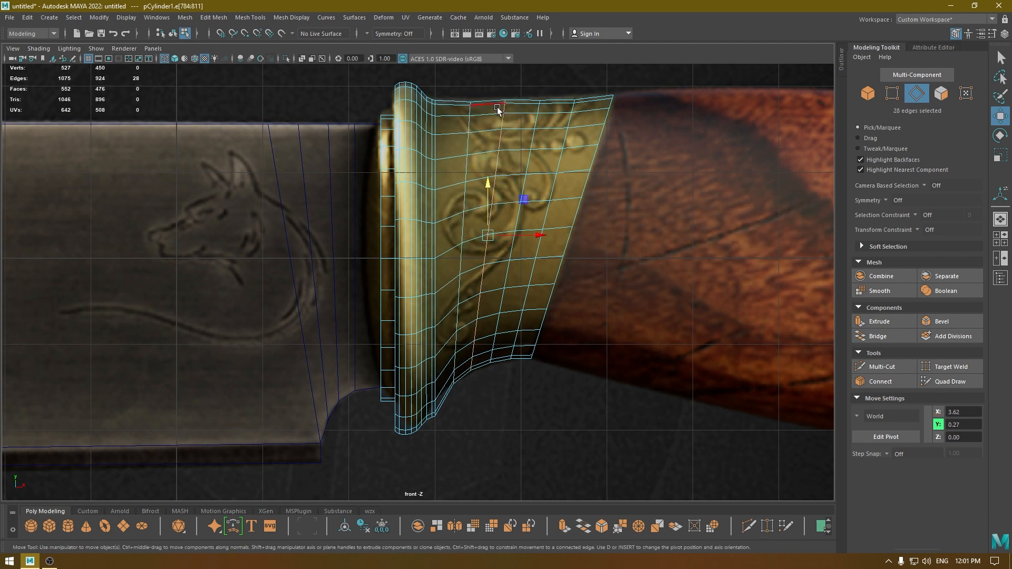
drag(487, 188, 488, 189)
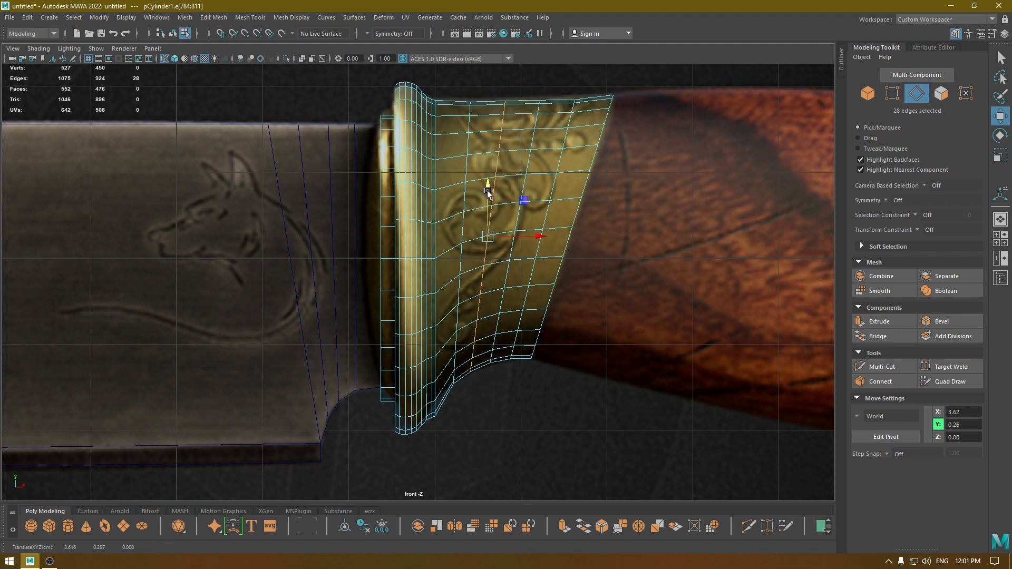
right_click(526, 142)
click(519, 114)
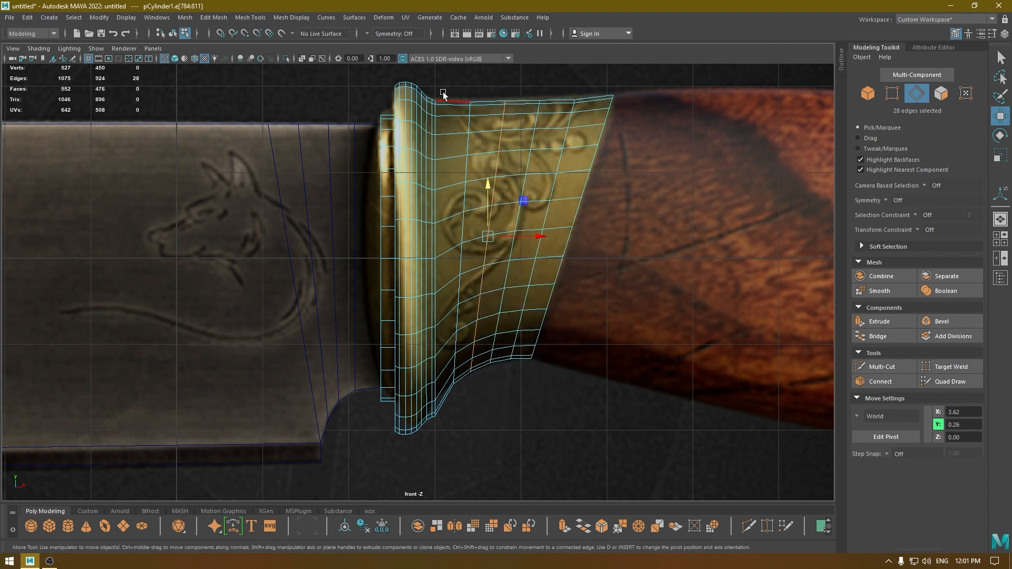
Select all edges along the collar's side between the rim and slanted end, soften them, and return to object selection.
drag(449, 83, 528, 406)
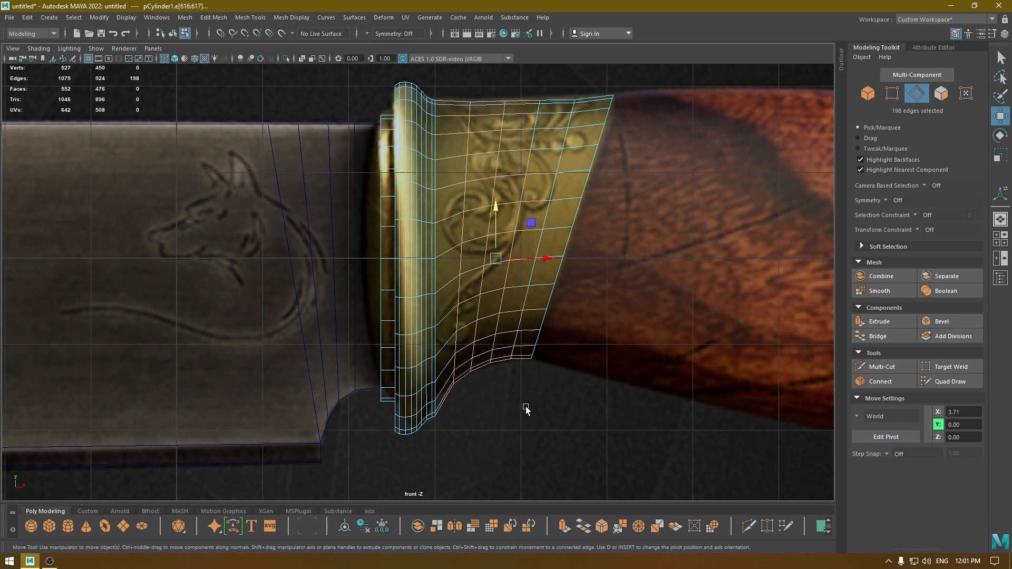
shift+drag(560, 189, 543, 255)
shift+drag(545, 84, 583, 164)
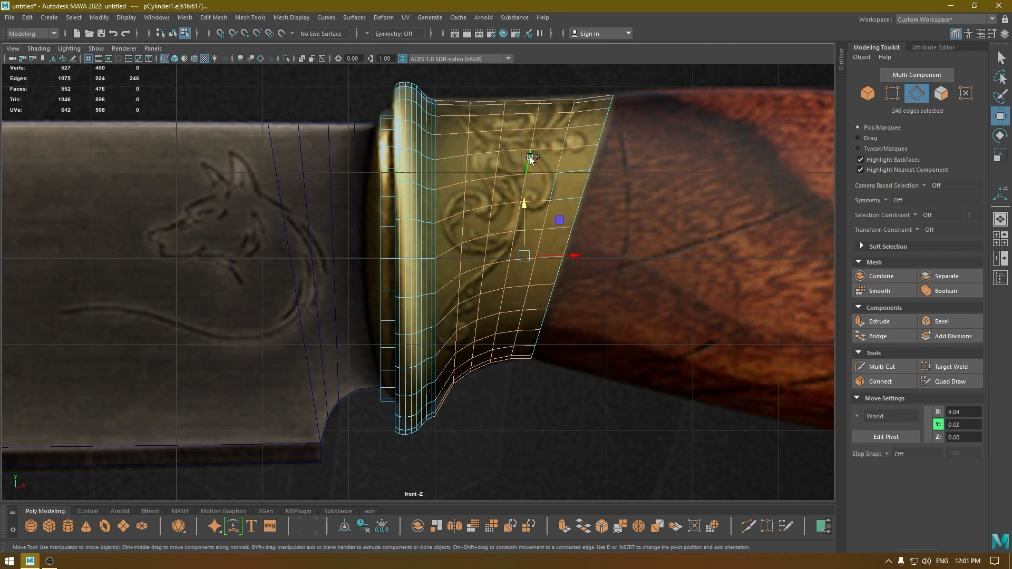
shift+drag(562, 209, 533, 164)
key(space)
mouse_move(499, 264)
alt+mouse_down()
mouse_move(504, 298)
mouse_move(518, 309)
mouse_move(510, 305)
alt+mouse_up()
key(5)
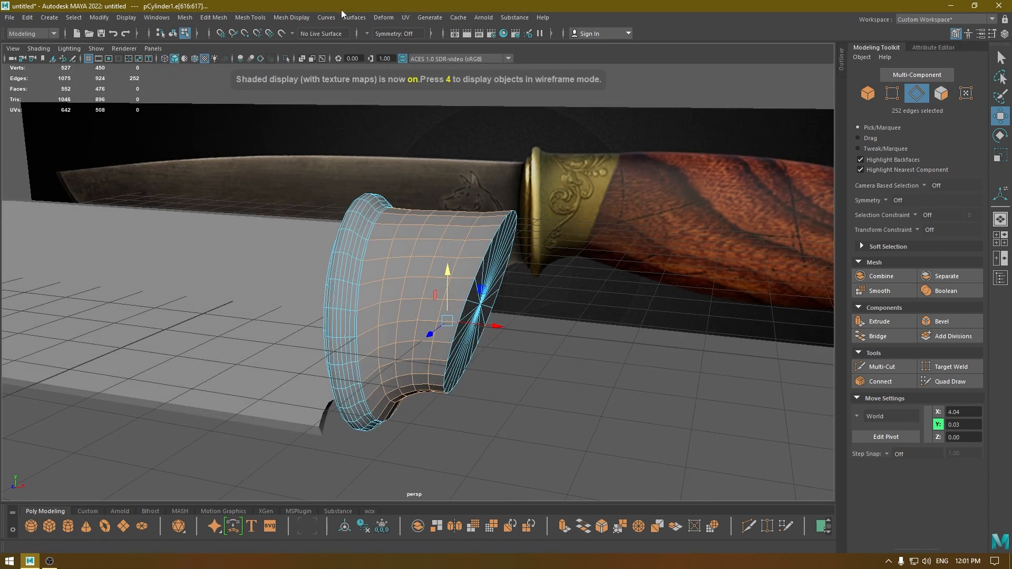
click(297, 20)
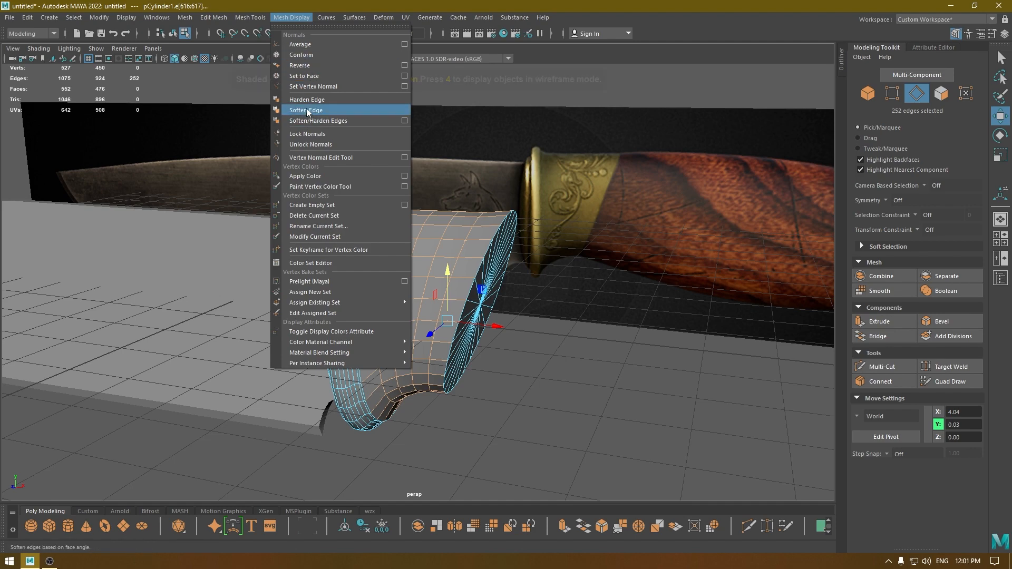
click(308, 121)
right_drag(309, 121, 357, 105)
click(414, 195)
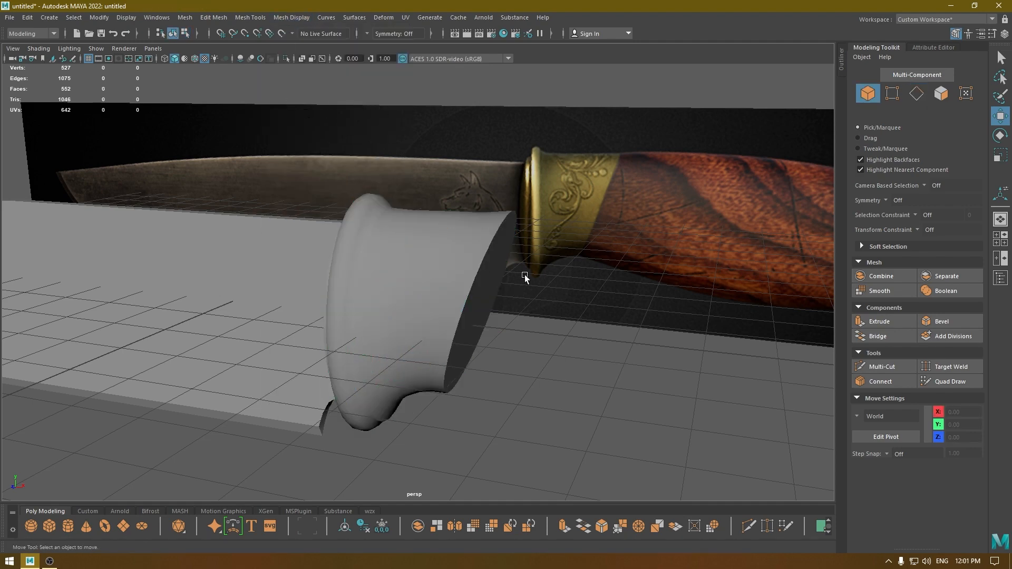
Delete the extra edge loop at X 2.97 where the collar meets the rim.
alt+drag(524, 275, 336, 343)
click(337, 342)
alt+right_drag(337, 343, 411, 362)
alt+middle_drag(411, 361, 447, 306)
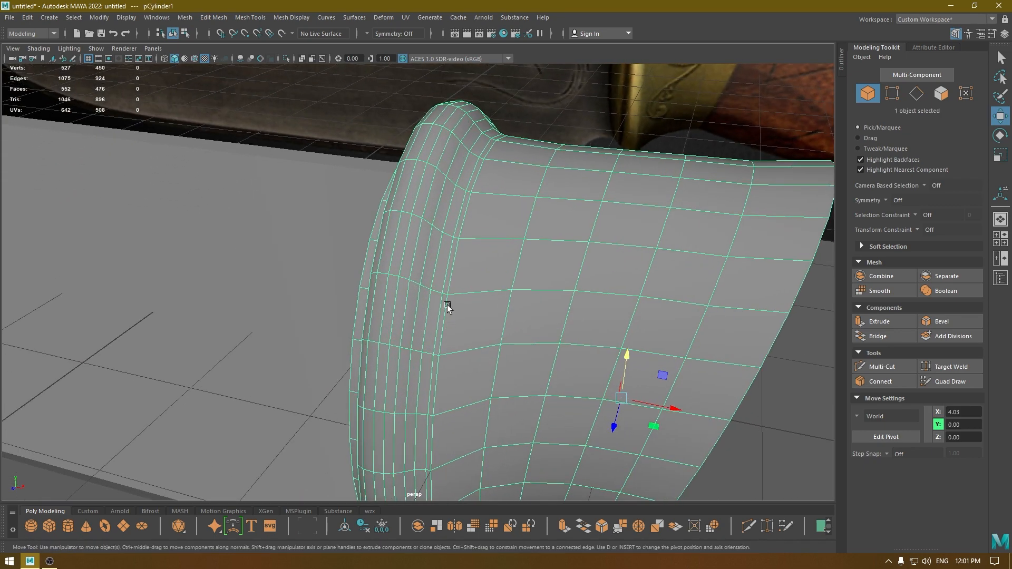
right_drag(462, 271, 459, 262)
double_click(450, 259)
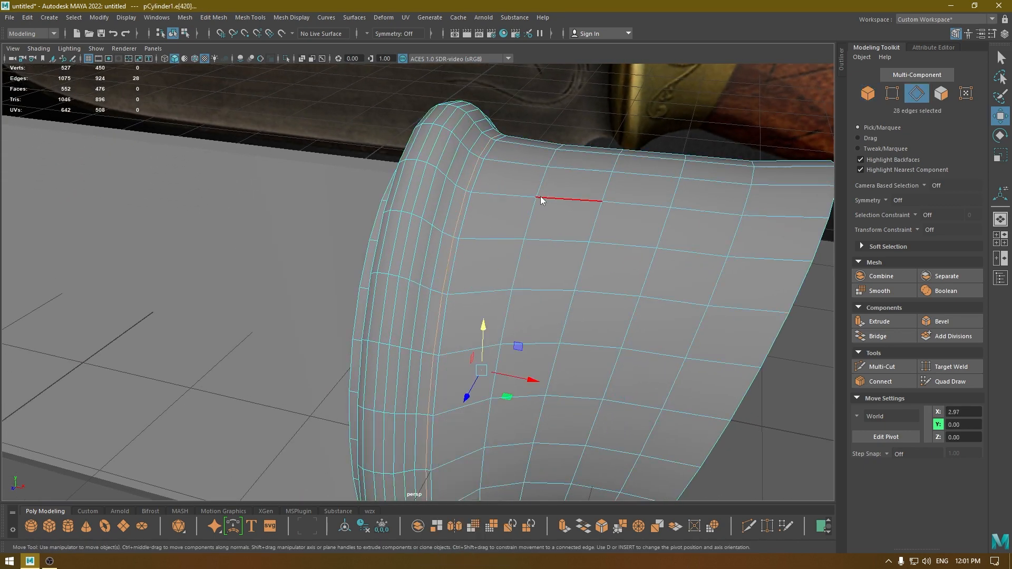
key(Delete)
Apply Edit Edge Flow to the rim's edge loop at X 2.90 and return to object selection.
double_click(441, 245)
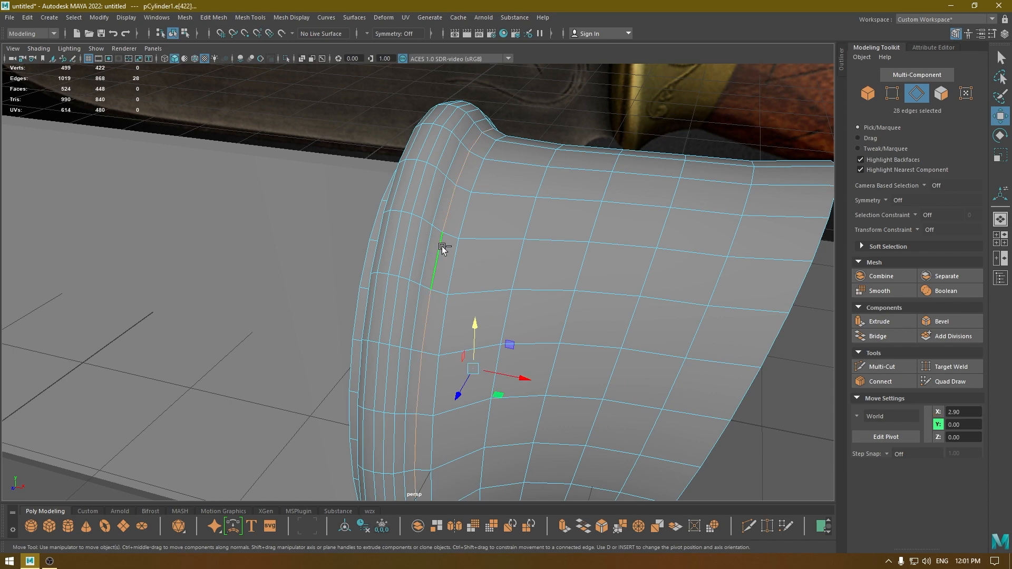
shift+right_drag(443, 248, 420, 350)
key(w)
right_drag(472, 251, 528, 212)
Examine the bolster's shading from several angles around the transition between the rim and the collar.
click(603, 138)
alt+right_drag(605, 205, 524, 143)
alt+drag(524, 142, 562, 135)
click(441, 236)
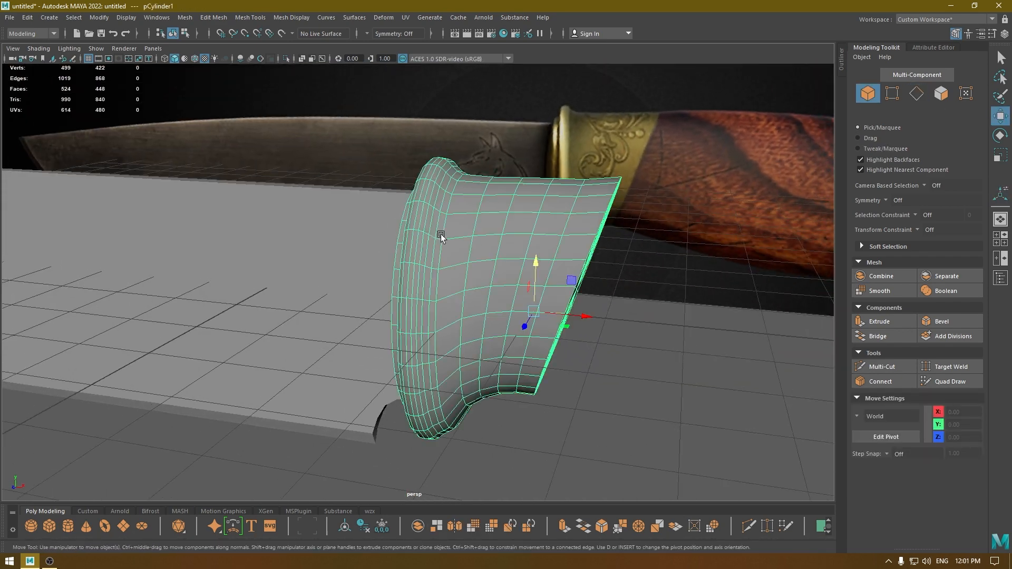
scroll(443, 248, up, 3)
click(573, 71)
alt+drag(572, 74, 481, 191)
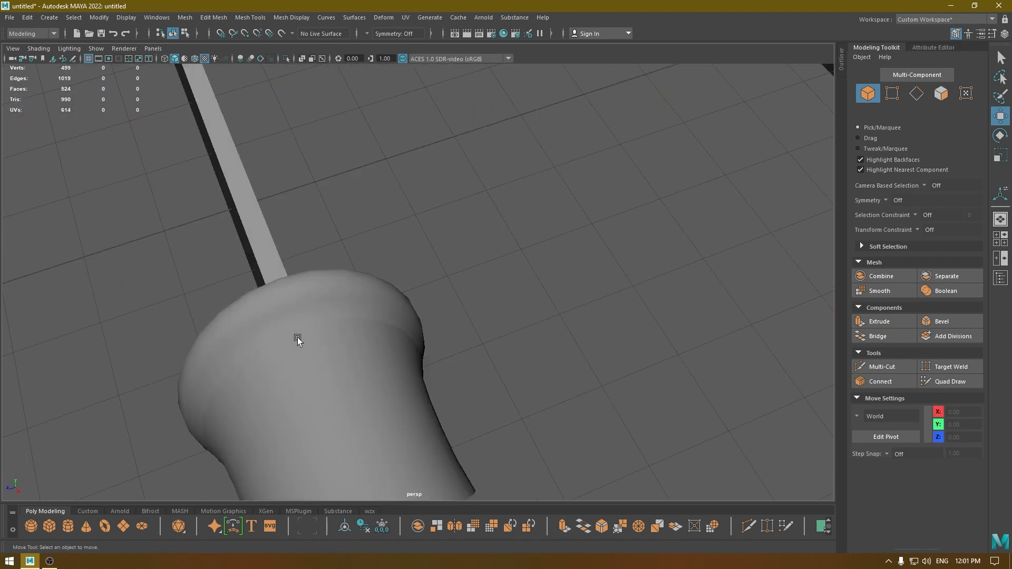
alt+drag(398, 305, 482, 198)
alt+drag(450, 285, 446, 286)
Select the three edge loops where the rim meets the collar, soften them, and return to object selection.
click(440, 227)
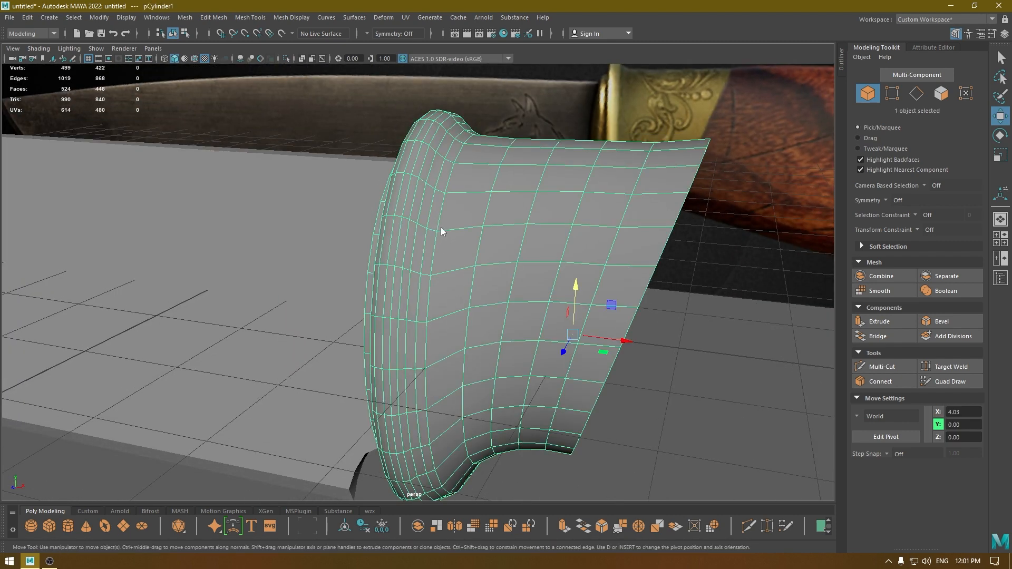
right_drag(440, 226, 431, 166)
double_click(443, 203)
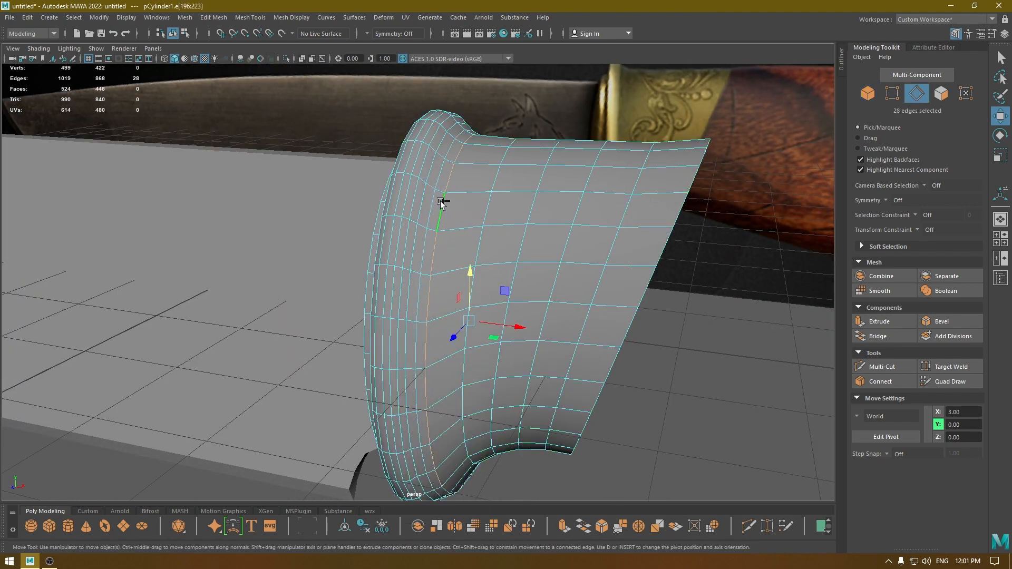
shift+double_click(434, 201)
shift+click(419, 203)
shift+double_click(418, 204)
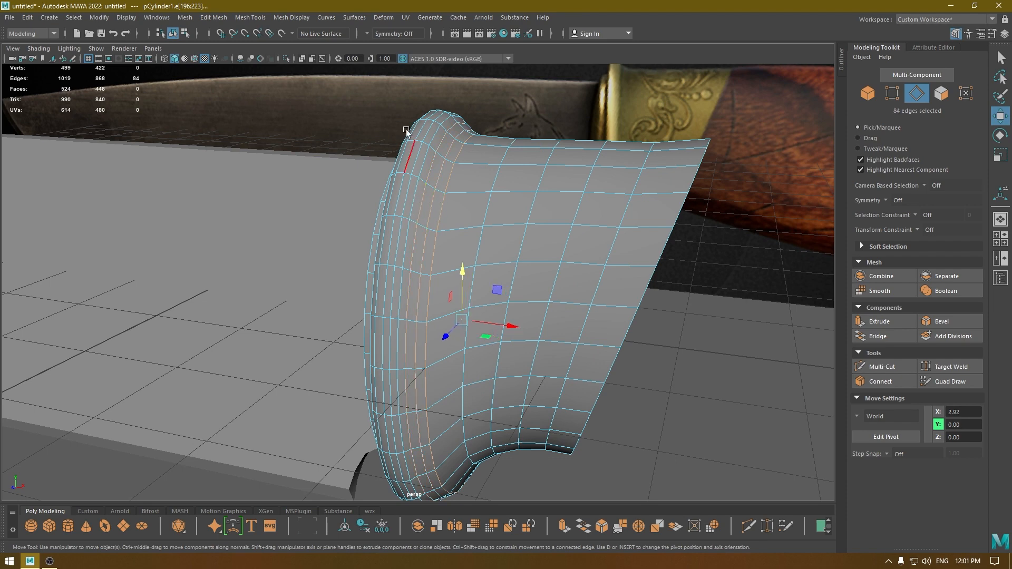
click(291, 18)
click(301, 114)
right_drag(466, 150, 564, 112)
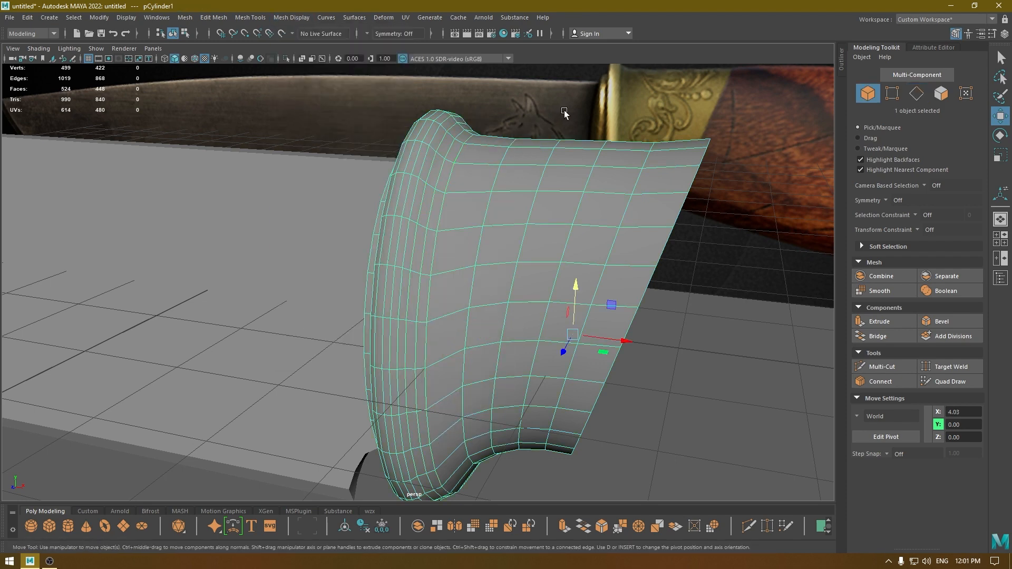
Examine the softened transition between rim and collar, and compare the bolster's lower outline with the reference in the front view.
click(565, 114)
alt+drag(572, 119, 466, 196)
click(428, 161)
key(space)
drag(465, 232, 470, 253)
alt+middle_drag(475, 244, 463, 61)
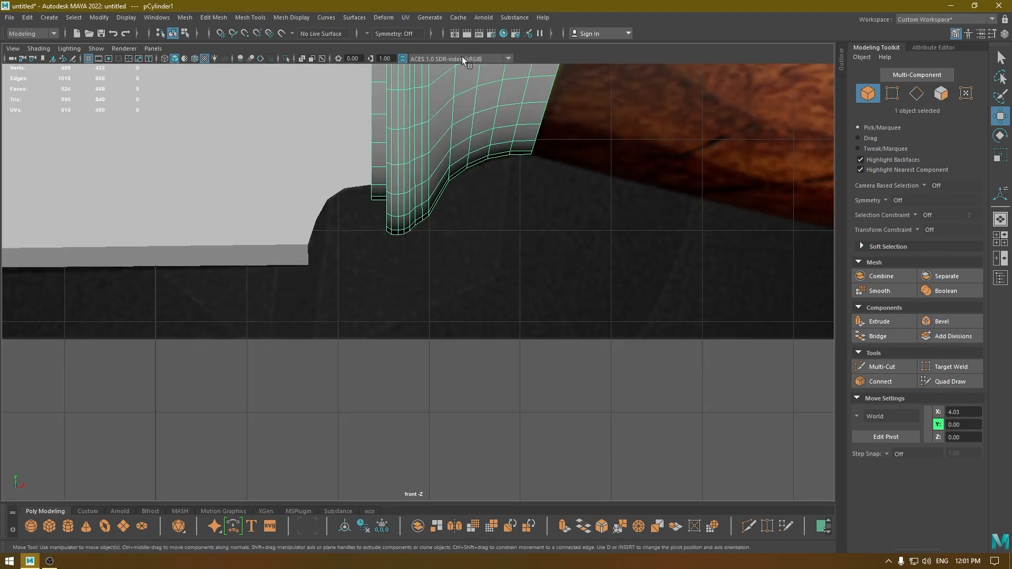
In the front view, lower the bottom vertices where the rim meets the collar to round the bolster's lower outline.
alt+right_drag(463, 61, 459, 404)
alt+middle_drag(469, 258, 458, 389)
alt+right_drag(459, 388, 490, 453)
scroll(385, 255, up, 2)
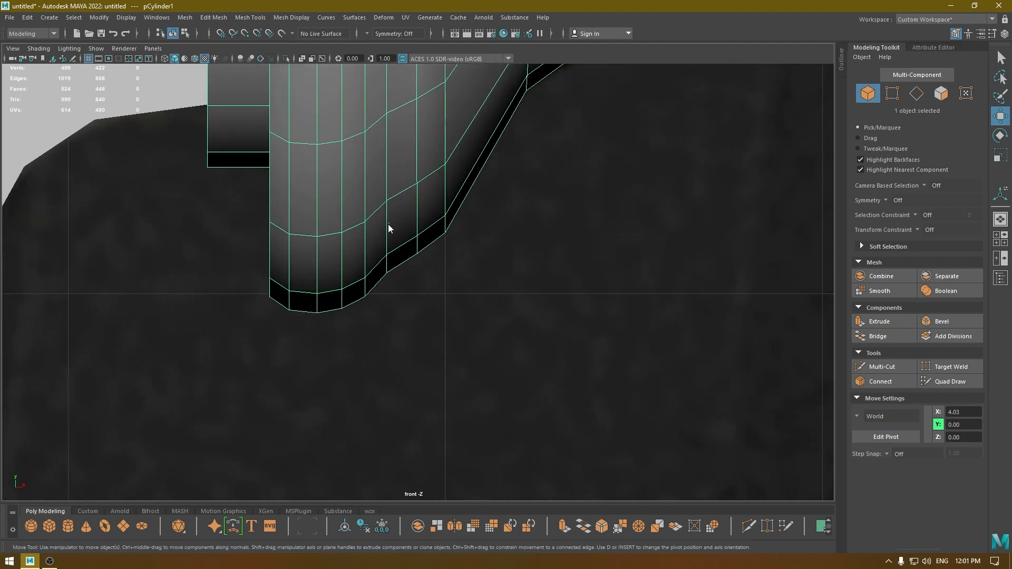
right_drag(388, 226, 350, 221)
drag(405, 286, 404, 286)
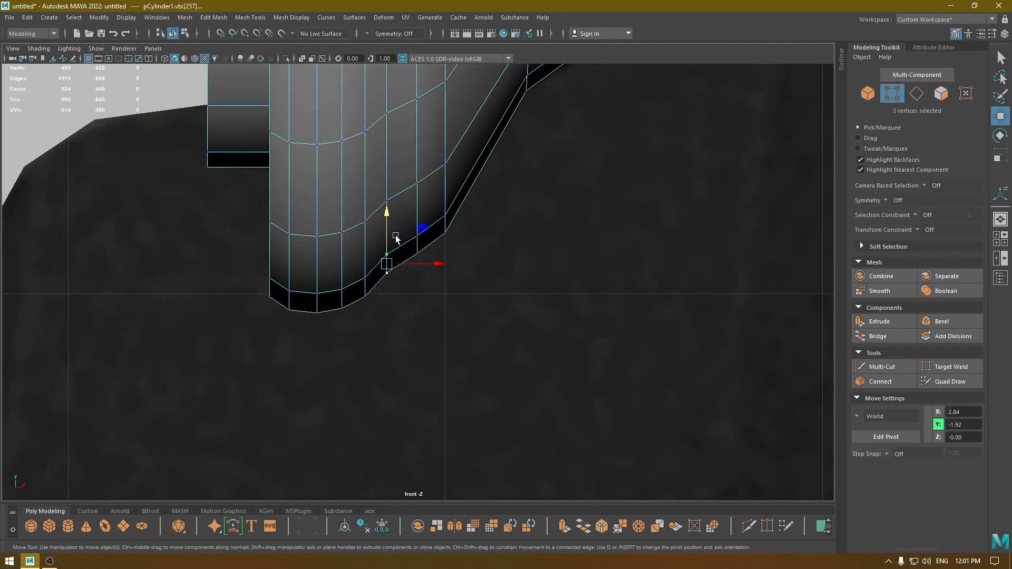
drag(388, 217, 430, 259)
Lower the two vertex rows above the rounded outline at X 2.84 to Y -1.77 and Y -1.54.
drag(417, 196, 398, 212)
drag(387, 152, 387, 164)
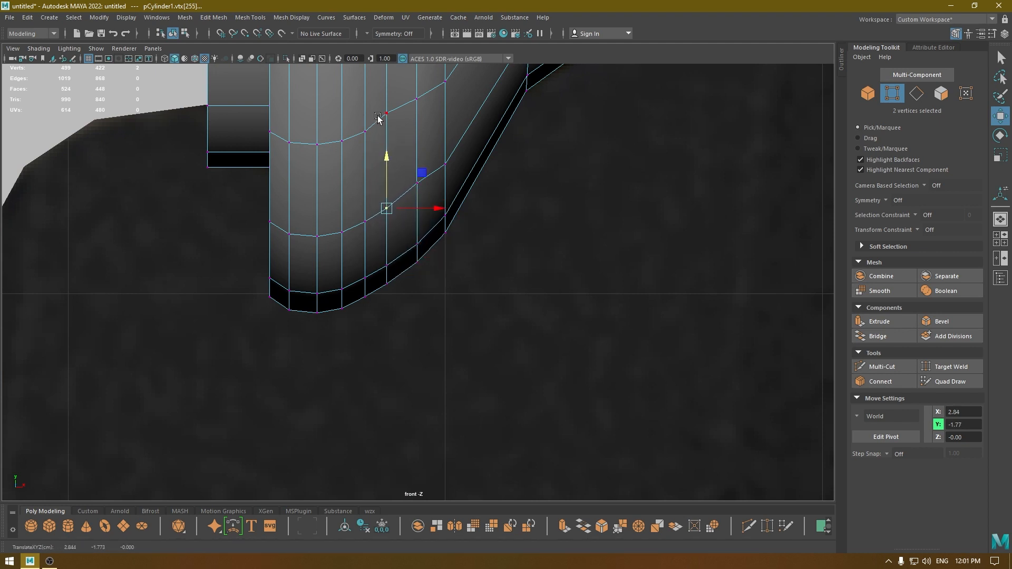
drag(382, 103, 402, 137)
drag(387, 82, 387, 80)
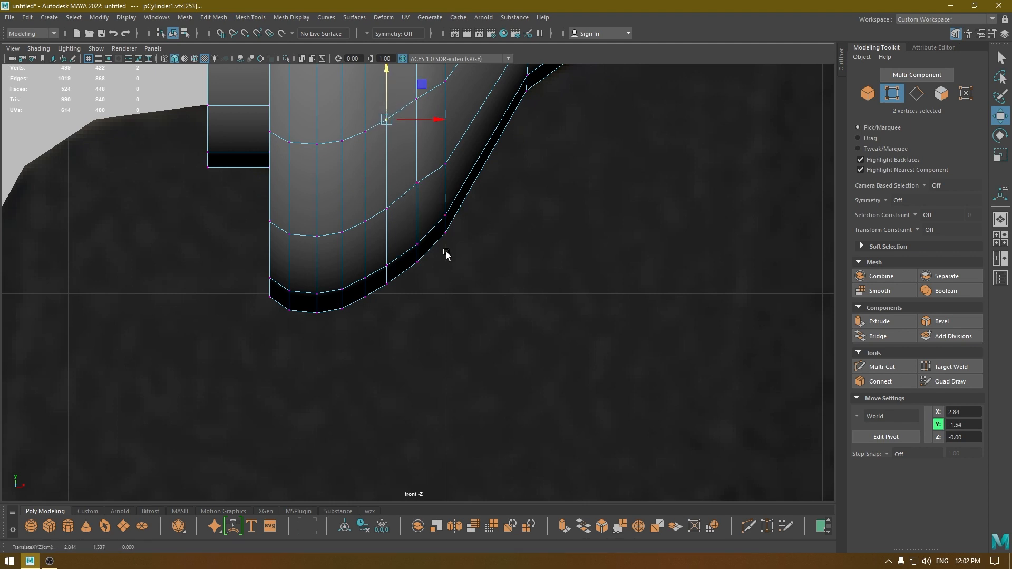
Examine the reshaped rim-to-collar transition from several angles in the perspective view.
drag(430, 289, 401, 201)
alt+right_drag(429, 278, 427, 218)
alt+middle_drag(427, 218, 427, 239)
key(space)
drag(427, 240, 427, 220)
alt+middle_drag(421, 248, 345, 191)
right_drag(346, 194, 339, 138)
scroll(332, 150, down, 4)
alt+drag(332, 150, 423, 214)
scroll(422, 214, down, 2)
key(space)
Select the bolster's edge loop at X 3.00, apply Edit Edge Flow and switch to wireframe display.
drag(361, 173, 367, 273)
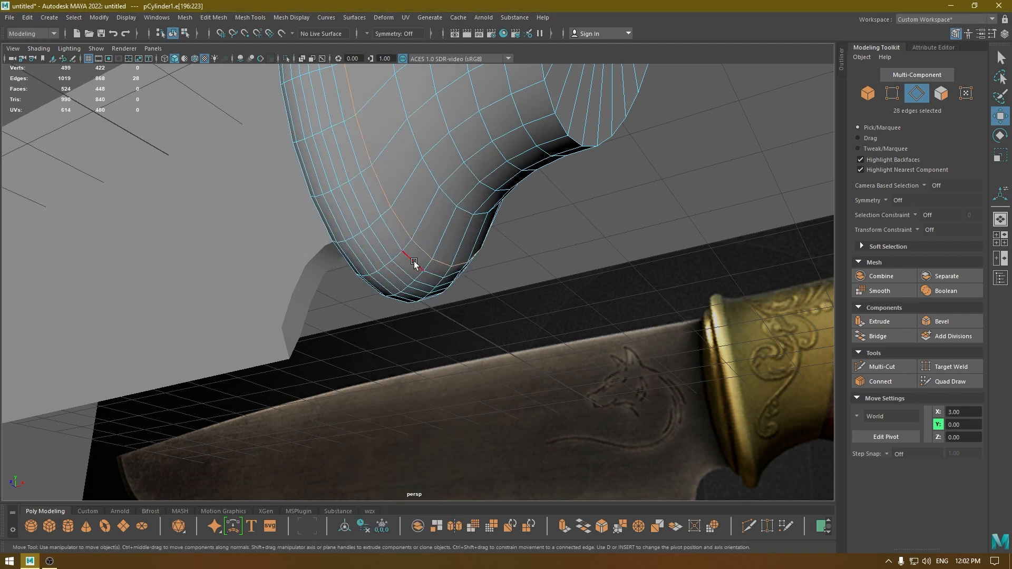
shift+right_drag(413, 260, 411, 351)
alt+drag(411, 352, 423, 254)
key(space)
key(4)
key(space)
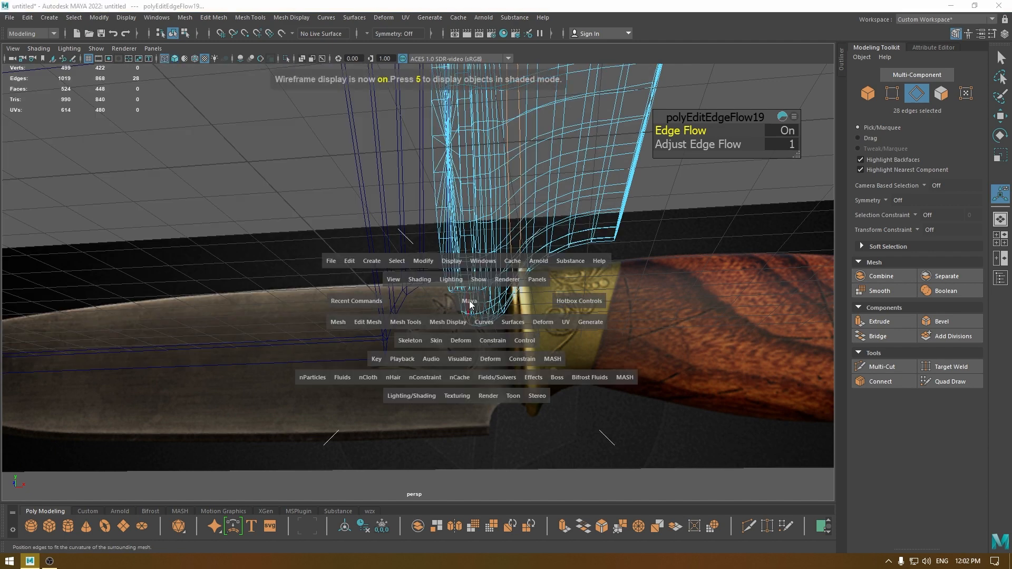
Compare the bolster's outline with the reference in the front view, undoing and restoring the last edge flow.
drag(469, 304, 473, 345)
scroll(453, 316, up, 1)
alt+middle_drag(450, 315, 452, 334)
scroll(460, 387, up, 1)
key(ctrl+z)
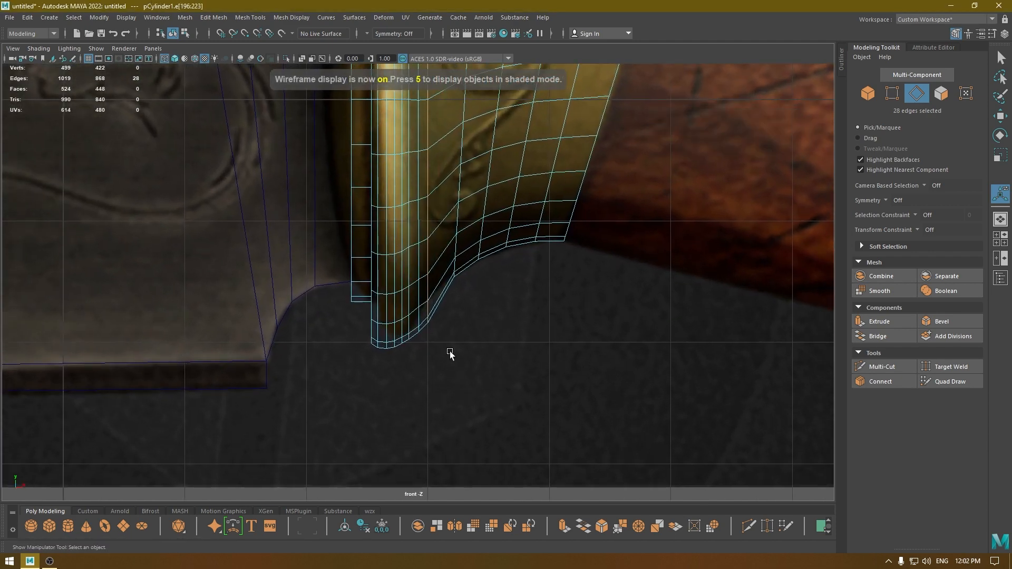
alt+right_drag(446, 333, 452, 392)
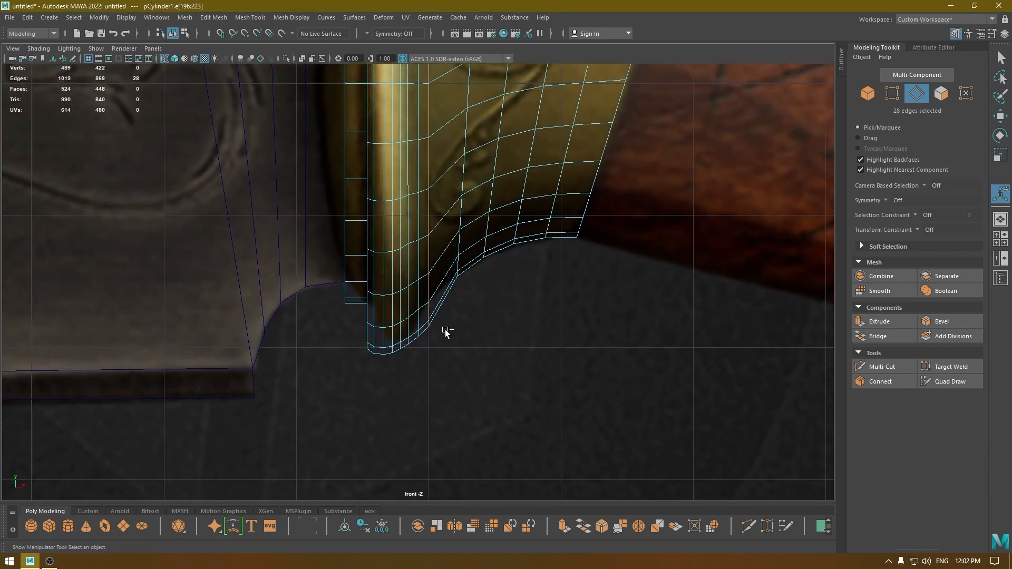
shift+right_drag(446, 332, 444, 303)
alt+middle_drag(443, 273, 478, 343)
alt+right_drag(478, 343, 472, 317)
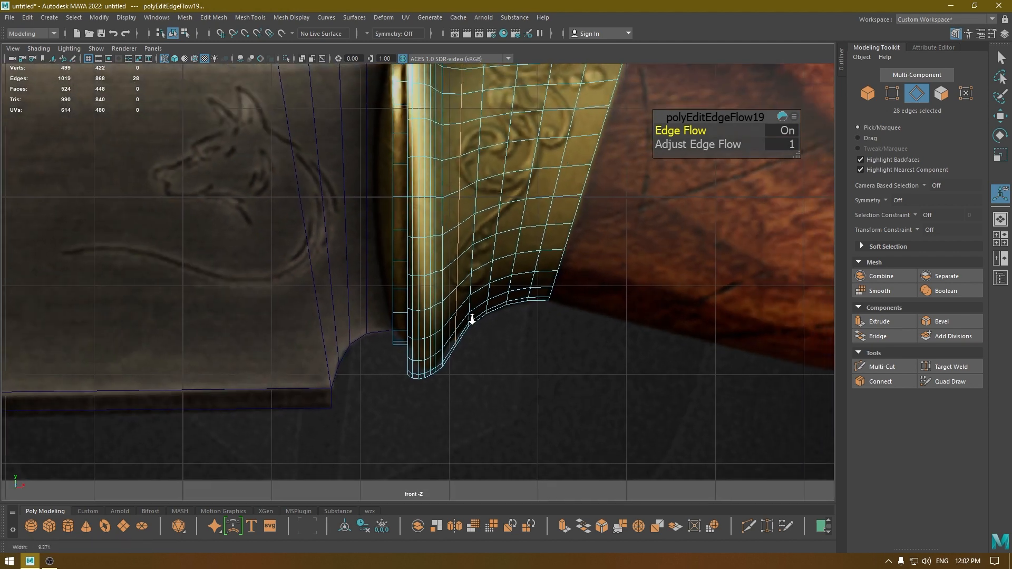
alt+middle_drag(467, 309, 465, 321)
alt+right_drag(455, 299, 463, 315)
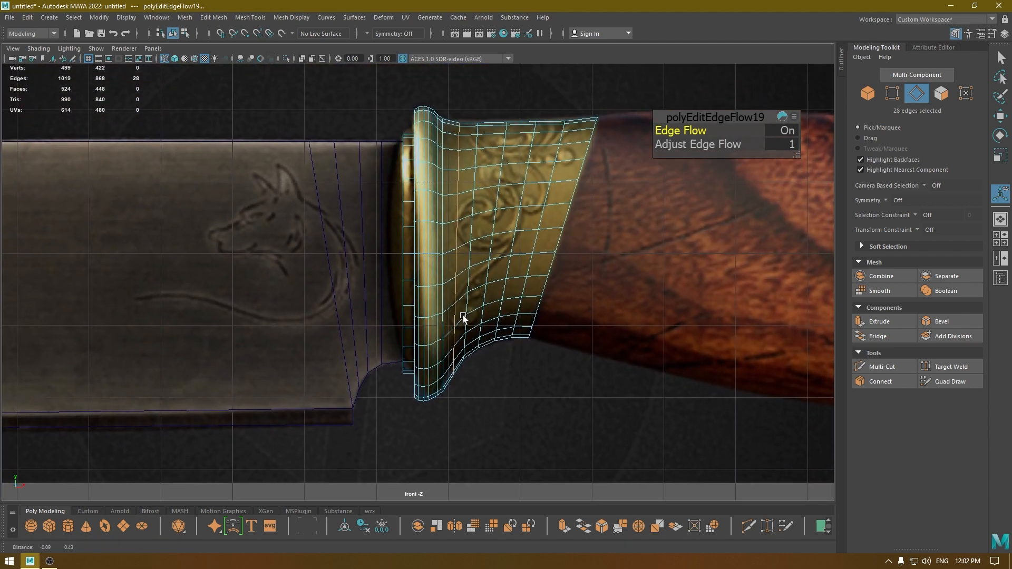
Apply Edit Edge Flow to three neighbouring edge loops around the transition between the rim and the collar.
key(t)
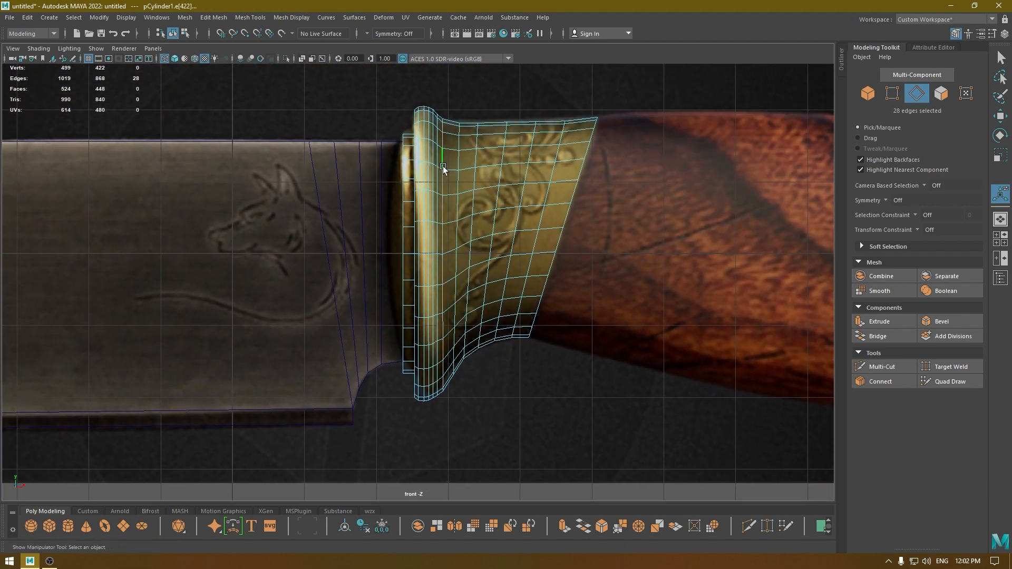
shift+right_drag(442, 167, 423, 272)
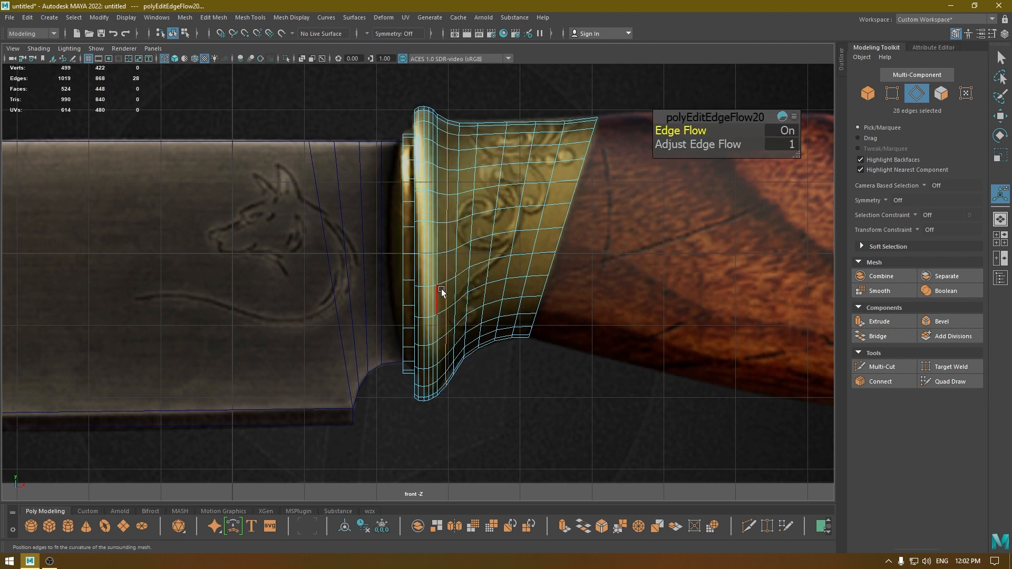
double_click(437, 331)
key(g)
double_click(431, 325)
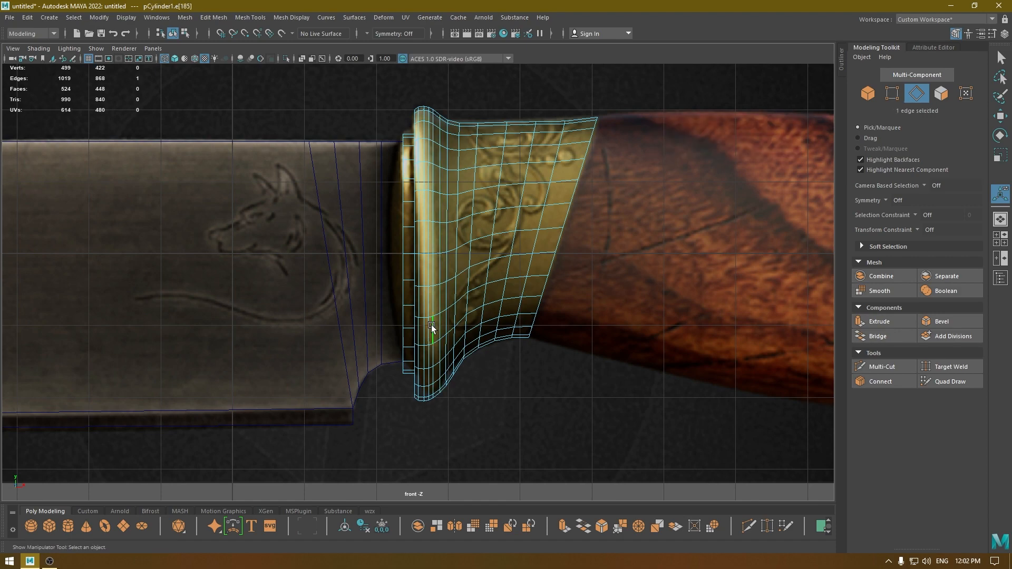
key(g)
key(q)
Return to shaded display and object selection, and examine the smoothed bolster in the perspective and front views.
key(space)
drag(431, 325, 427, 261)
key(6)
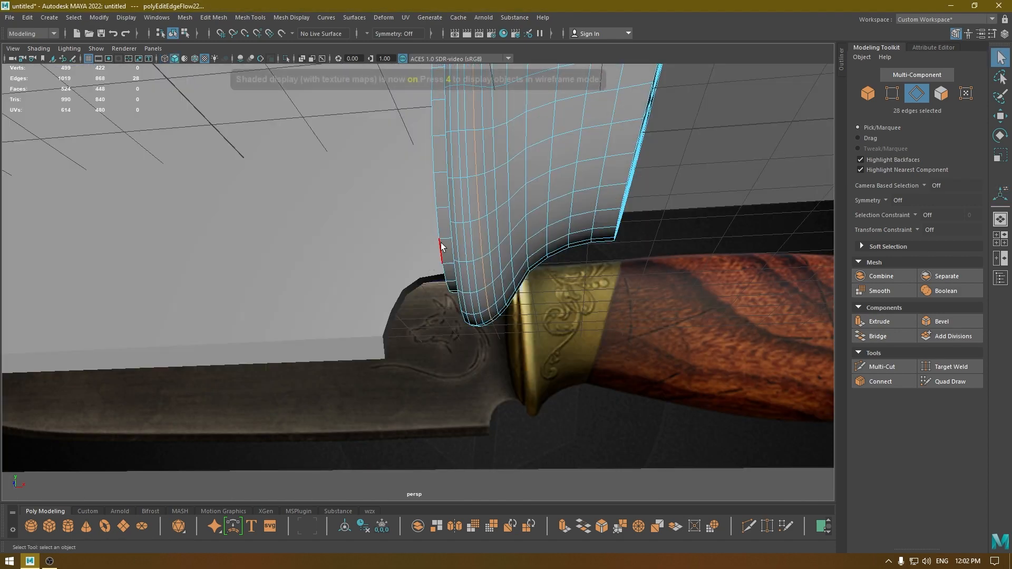
right_drag(456, 214, 535, 171)
click(651, 399)
mouse_move(650, 399)
alt+mouse_down()
mouse_move(502, 300)
mouse_move(560, 302)
mouse_move(603, 271)
mouse_move(654, 267)
mouse_move(548, 316)
alt+mouse_up()
alt+right_drag(548, 316, 512, 292)
key(ctrl+shift+s)
click(908, 363)
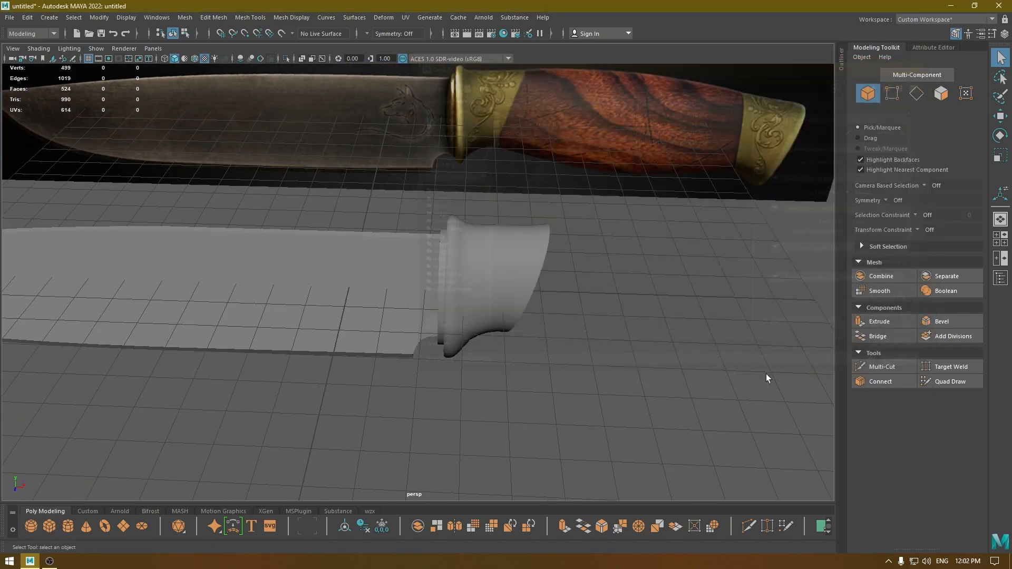
alt+drag(766, 374, 452, 231)
key(space)
drag(470, 287, 479, 362)
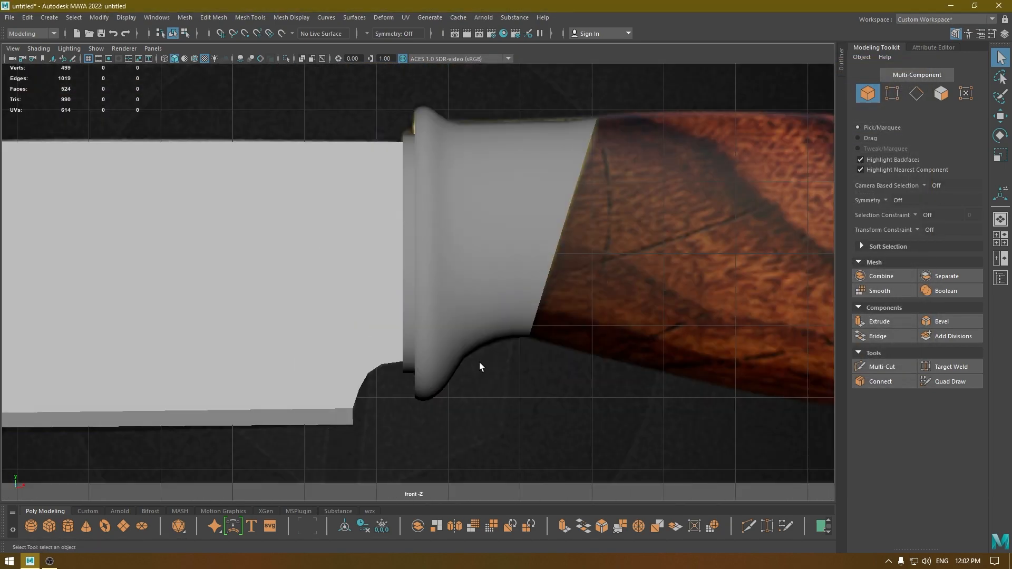
alt+right_drag(479, 362, 436, 300)
alt+middle_drag(436, 300, 169, 326)
Select the 28 end-cap faces on the bolster's handle side and extrude them along X toward the rear brass fitting.
click(175, 294)
alt+middle_drag(254, 325, 316, 308)
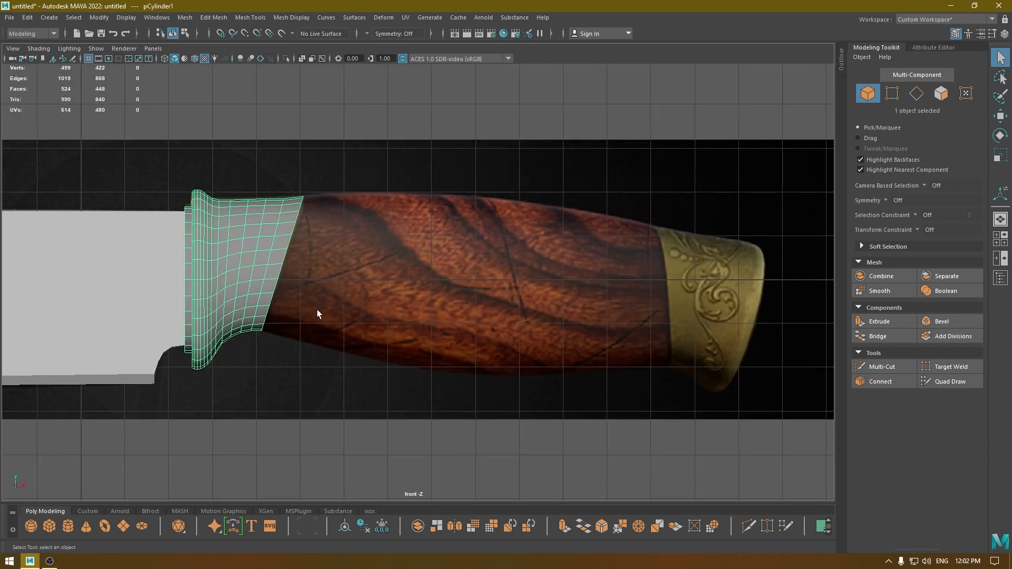
right_drag(310, 242, 359, 313)
alt+middle_drag(359, 313, 369, 321)
key(space)
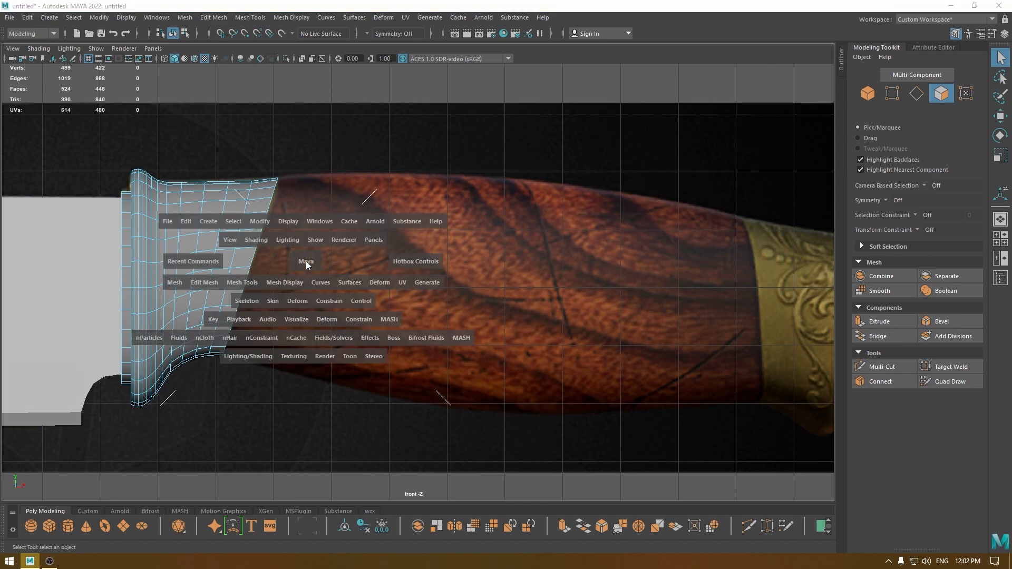
drag(302, 264, 304, 227)
alt+drag(311, 267, 346, 276)
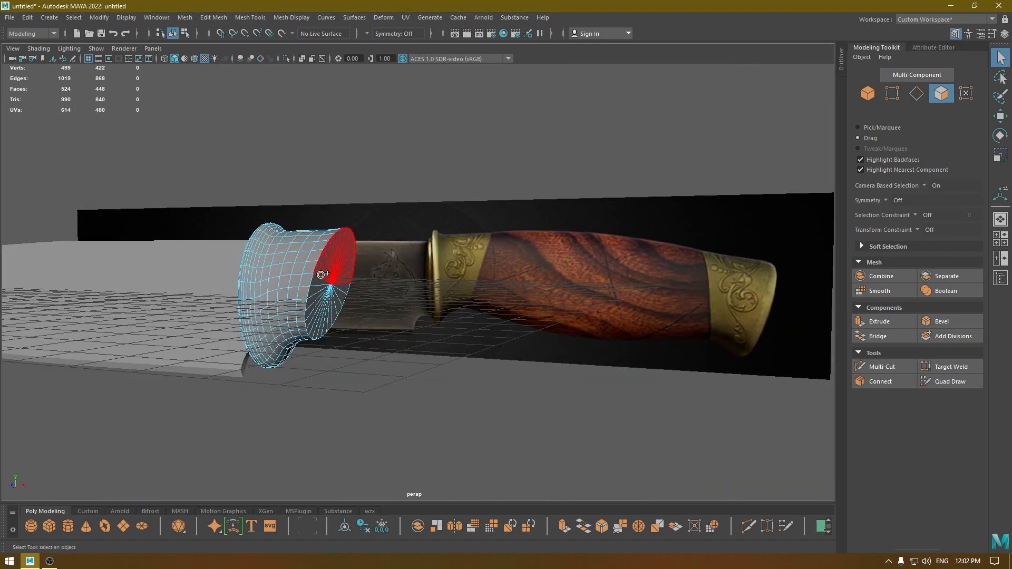
click(338, 280)
key(space)
drag(338, 280, 368, 347)
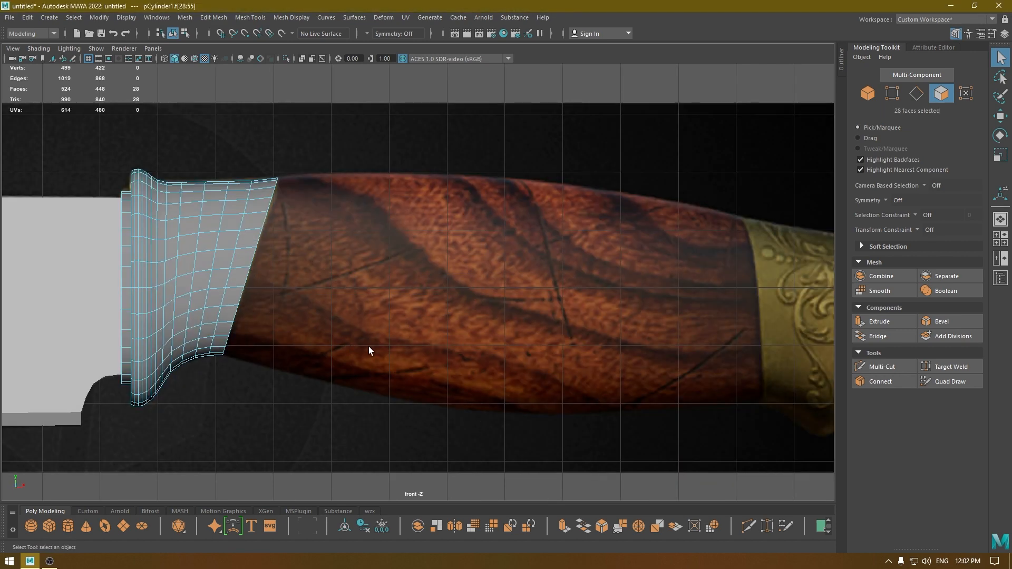
key(w)
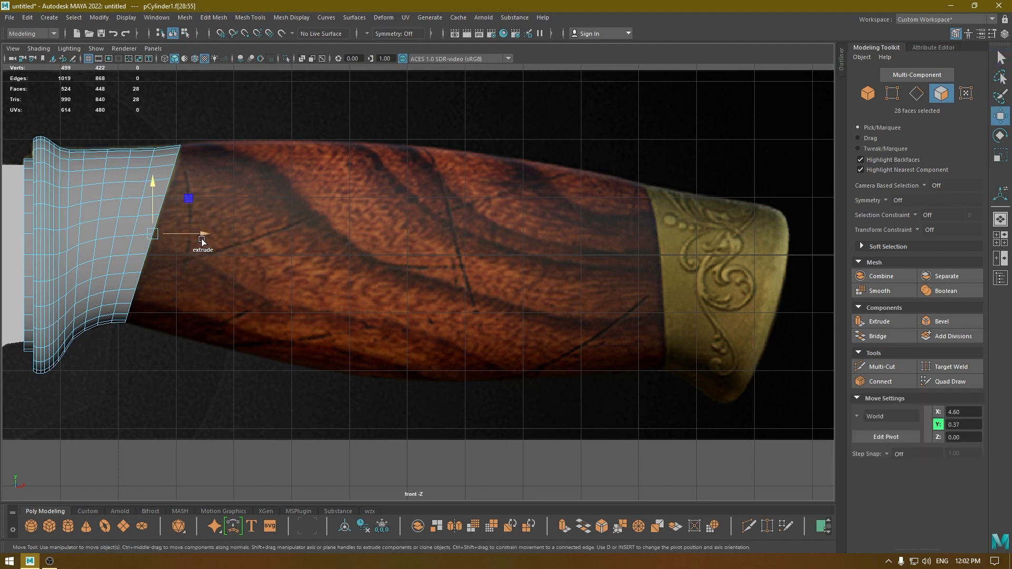
shift+drag(202, 237, 667, 273)
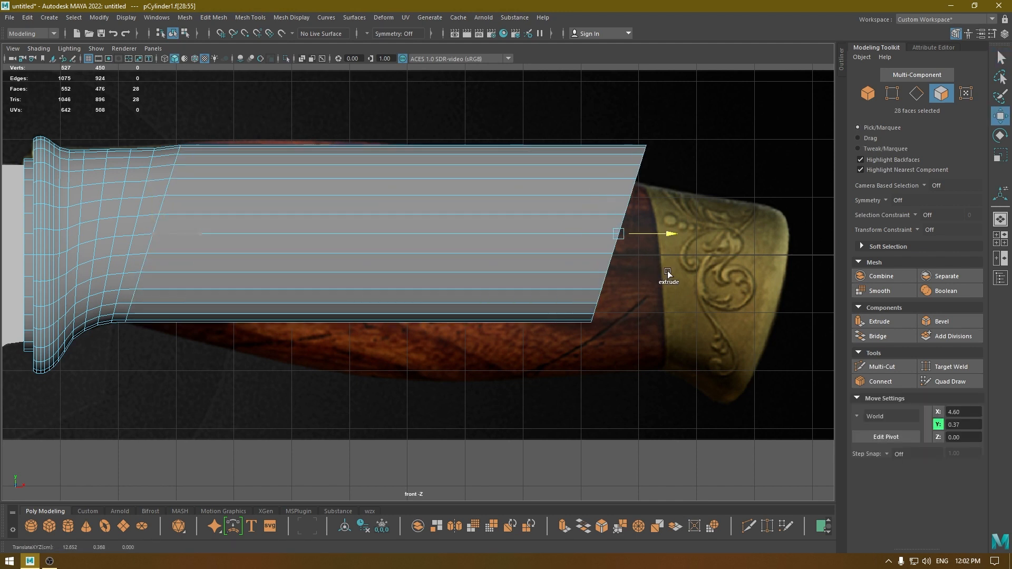
Rotate the extruded end faces to the angle of the rear fitting's edge and move them to X 13.31, Y -0.37.
key(e)
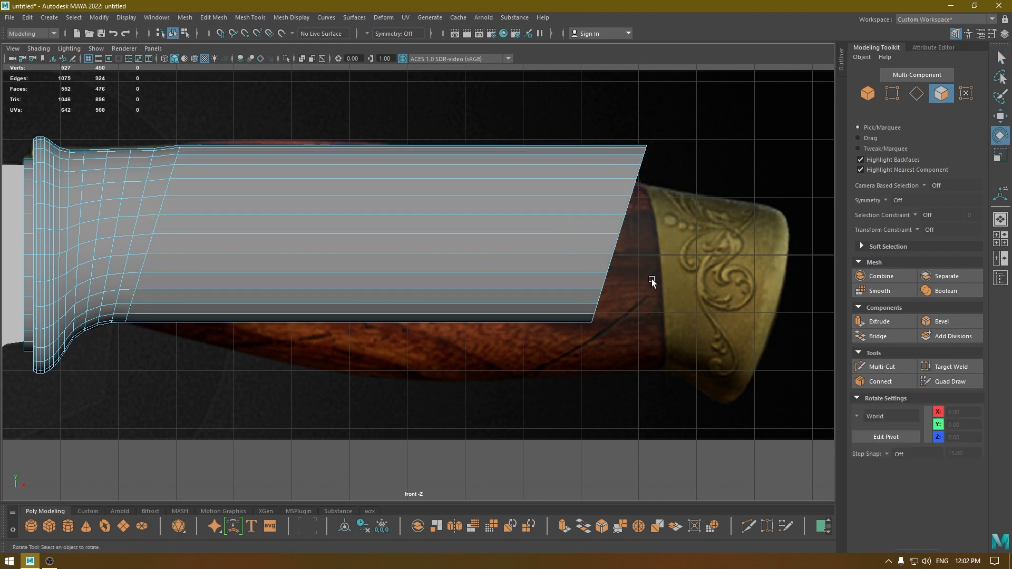
mouse_move(650, 279)
mouse_down()
mouse_move(644, 270)
mouse_move(657, 249)
mouse_move(633, 290)
mouse_up()
key(w)
key(e)
drag(668, 322, 657, 332)
key(w)
drag(636, 283, 657, 273)
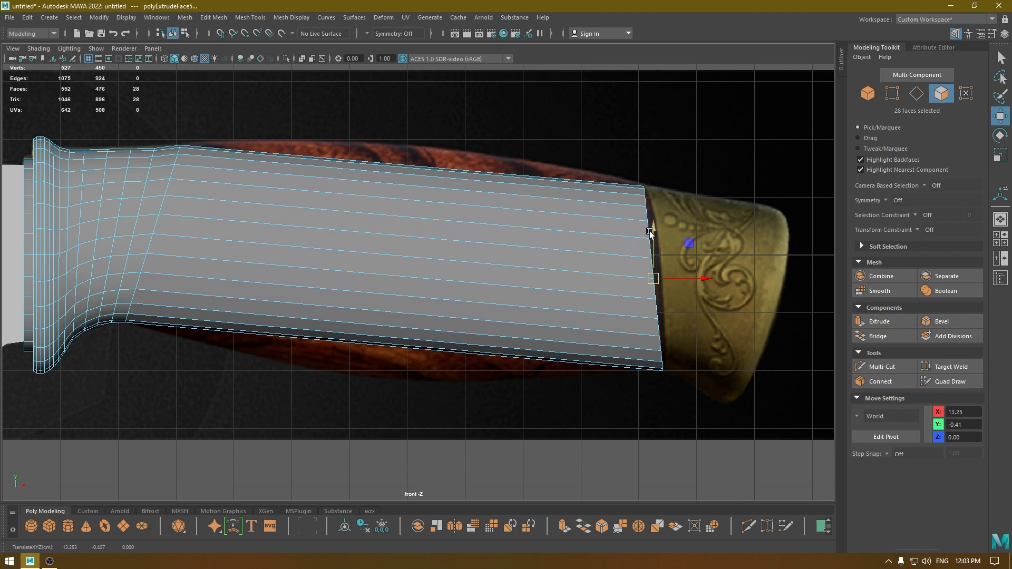
key(e)
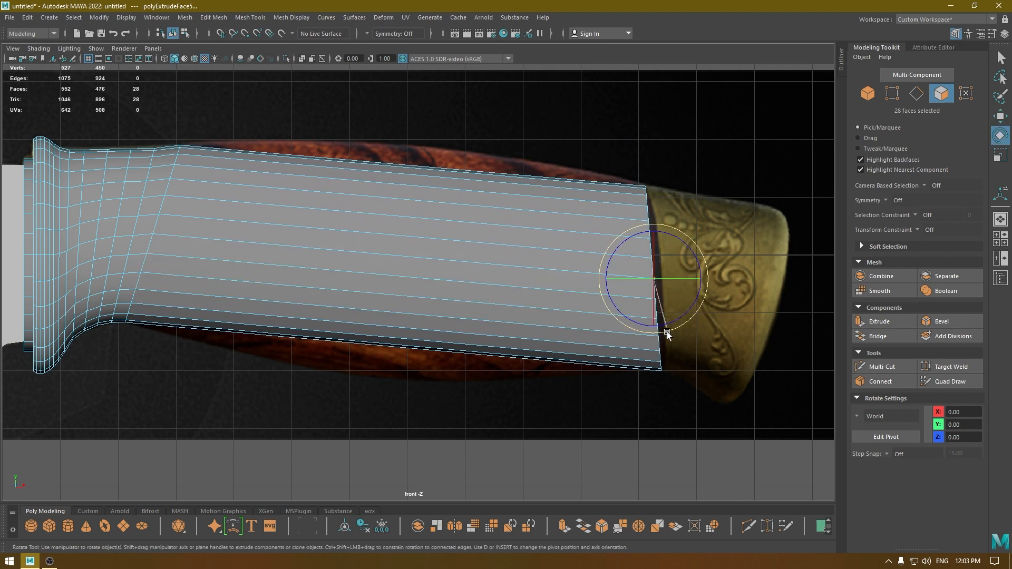
key(w)
drag(654, 274, 653, 272)
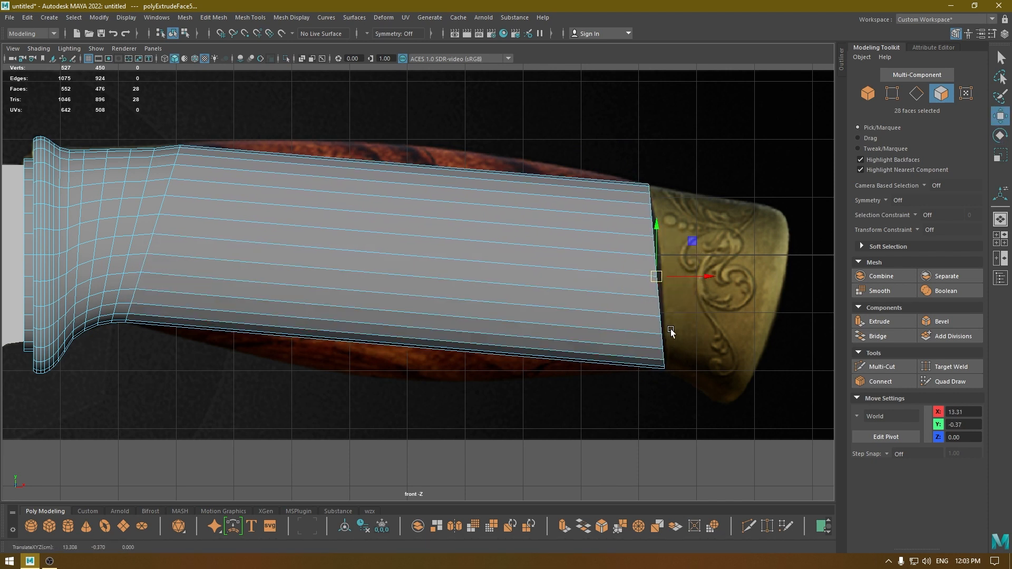
key(e)
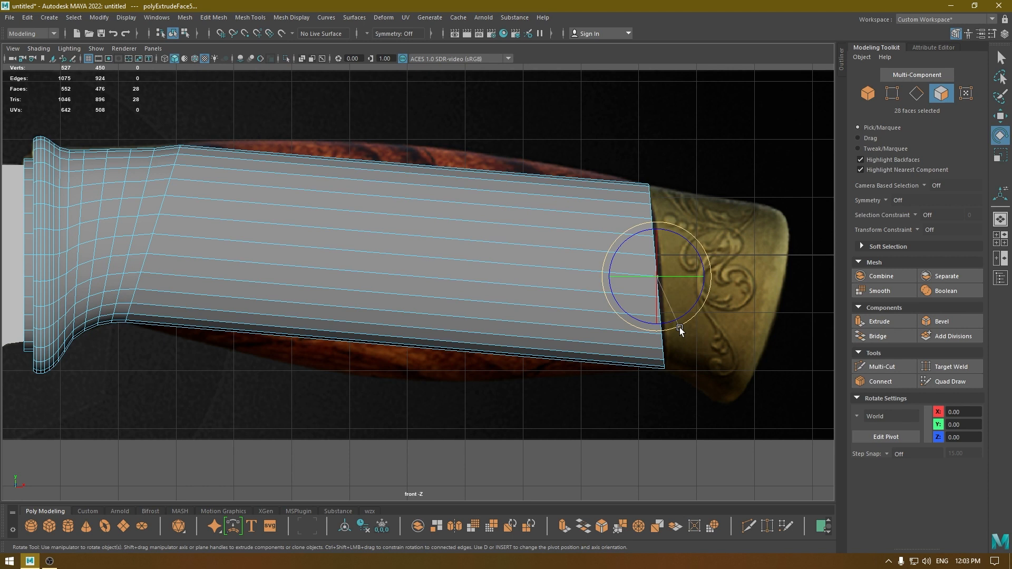
key(w)
In wireframe display, insert edge loops along the extruded handle using Connect with 5 segments.
key(4)
alt+middle_drag(552, 240, 648, 239)
right_drag(484, 221, 484, 383)
click(487, 203)
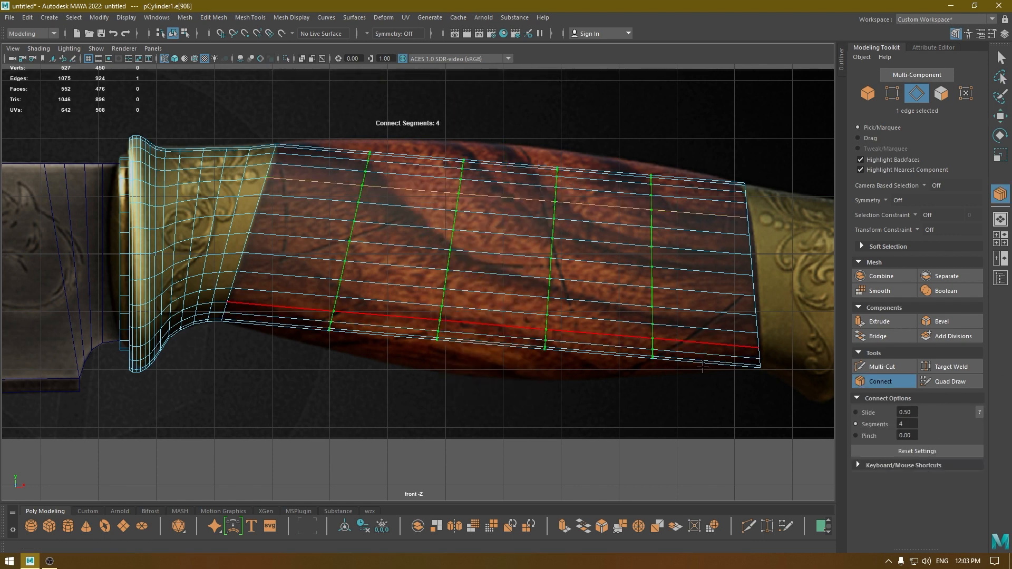
text(5)
key(Return)
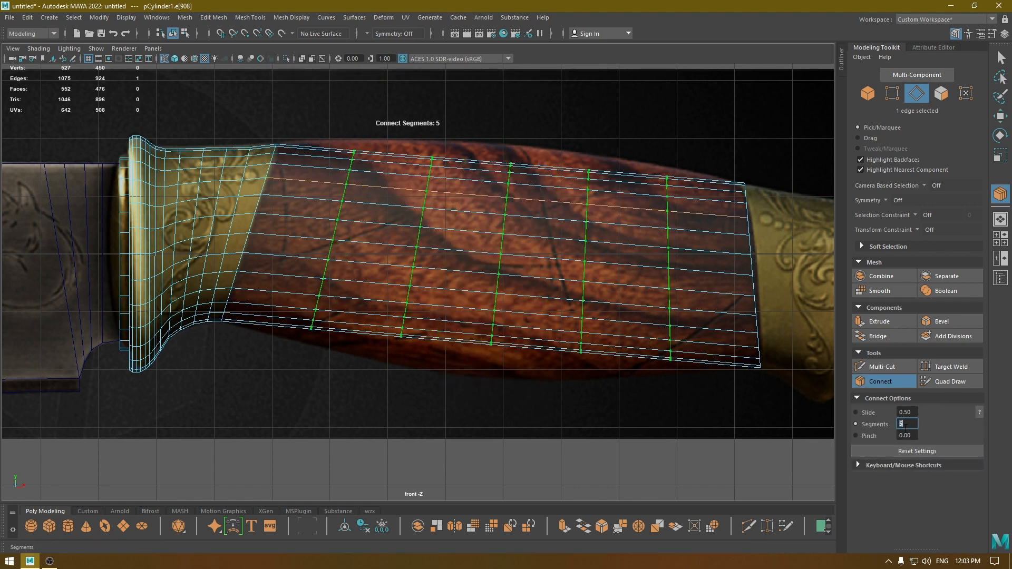
click(999, 119)
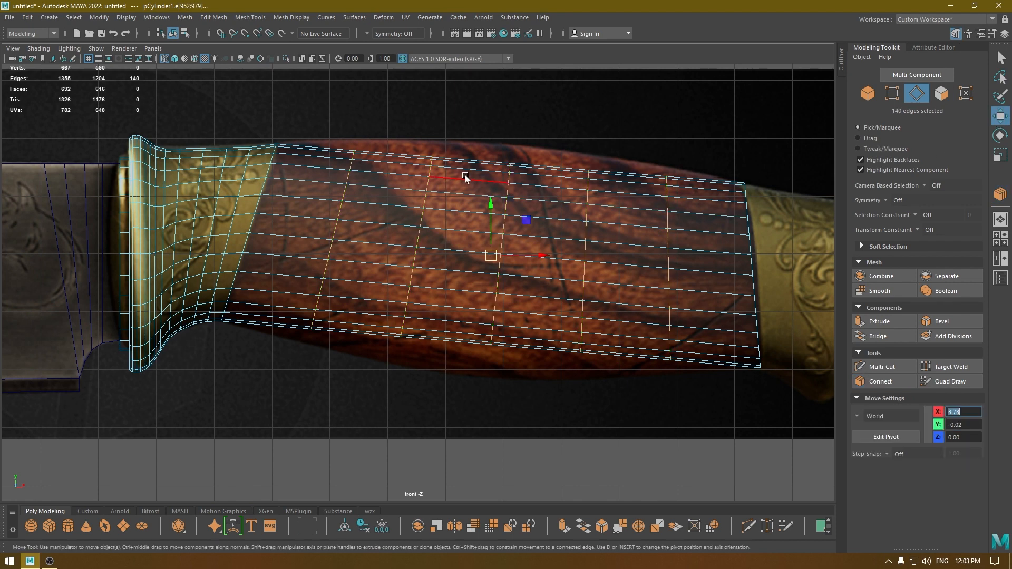
Scale the handle's middle edge loop at X 8.95 in Y to the reference grip's height and move it to Y -0.12.
mouse_move(466, 175)
right_down()
mouse_move(439, 165)
mouse_move(466, 176)
right_up()
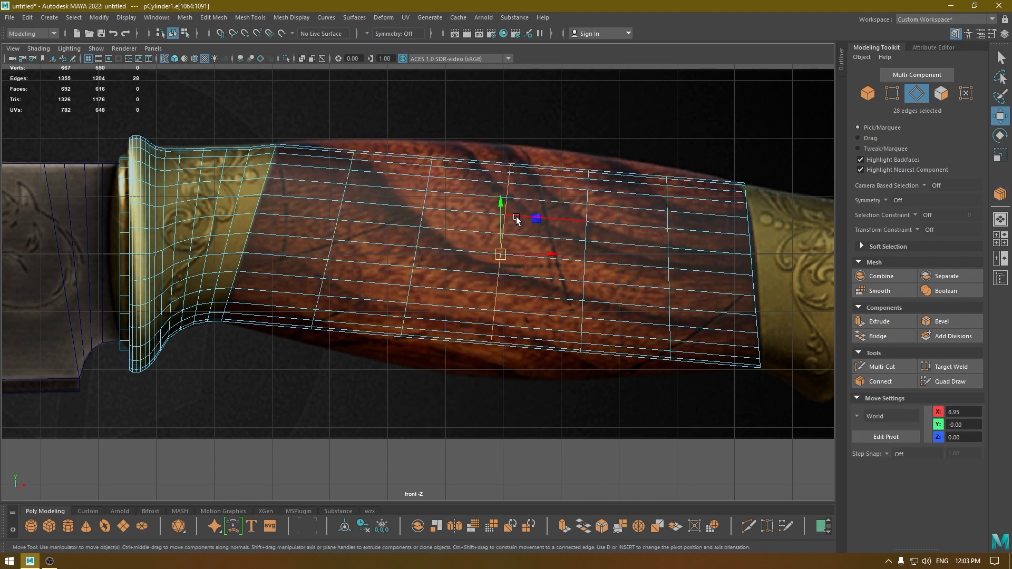
key(r)
drag(502, 255, 500, 257)
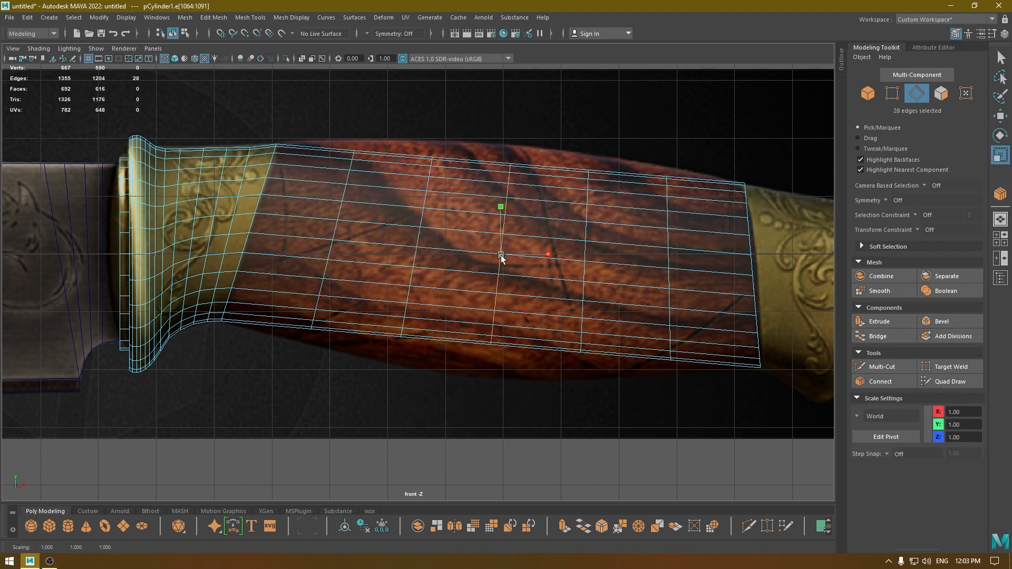
mouse_move(500, 212)
mouse_down()
mouse_move(499, 197)
mouse_move(501, 218)
mouse_up()
key(w)
key(r)
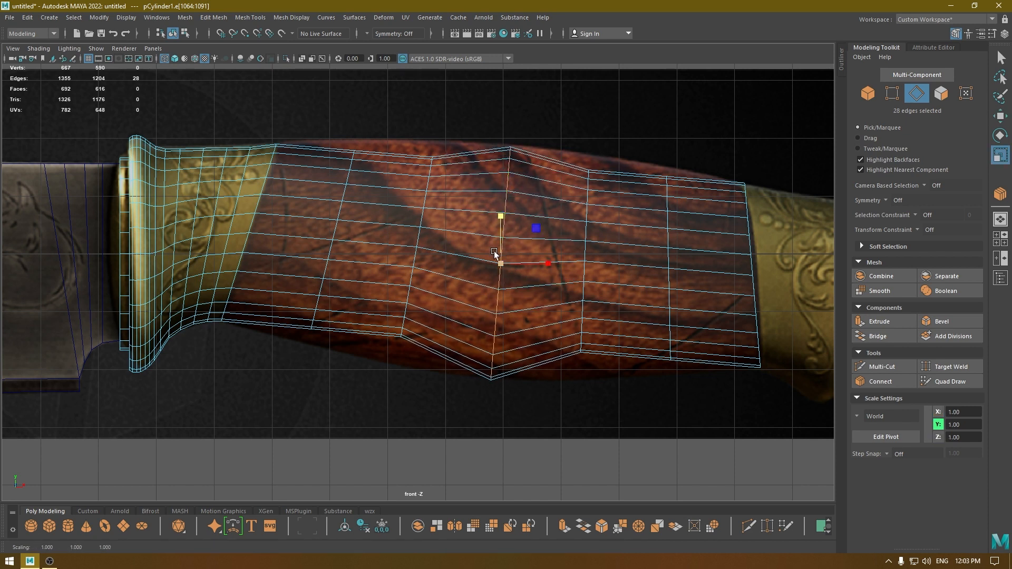
key(w)
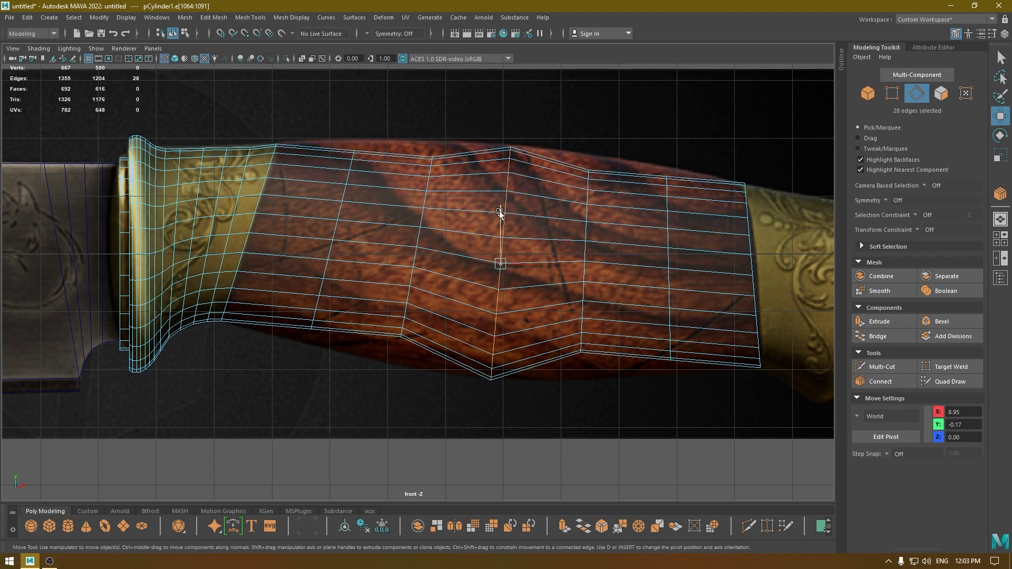
drag(500, 213, 513, 179)
key(space)
alt+drag(501, 253, 534, 316)
key(space)
key(space)
drag(604, 290, 577, 309)
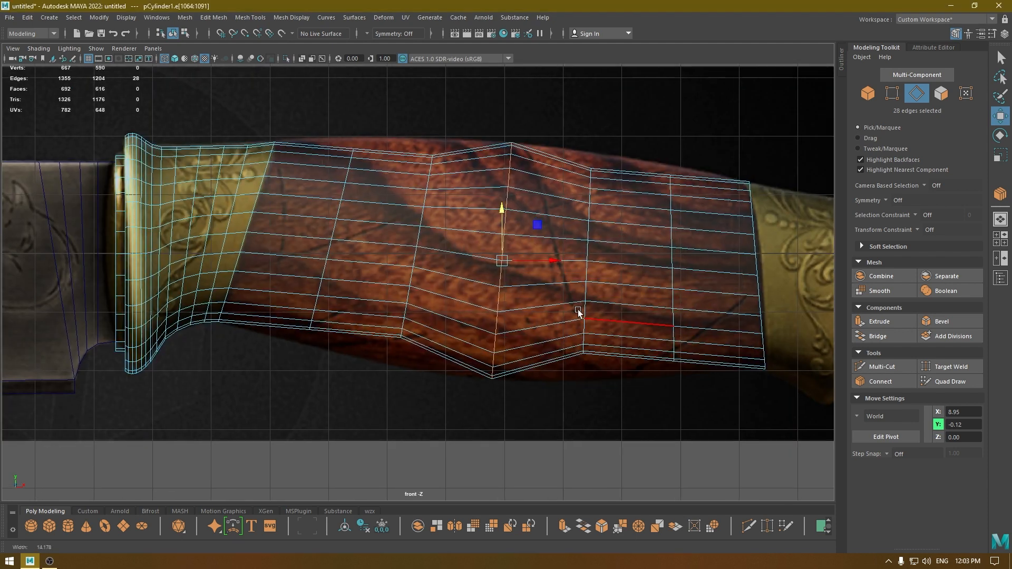
Scale the handle's two edge loops between the middle and rear end in Y and align them with the reference outline.
key(r)
mouse_move(604, 211)
mouse_down()
mouse_move(607, 197)
mouse_move(602, 218)
mouse_up()
key(w)
double_click(699, 243)
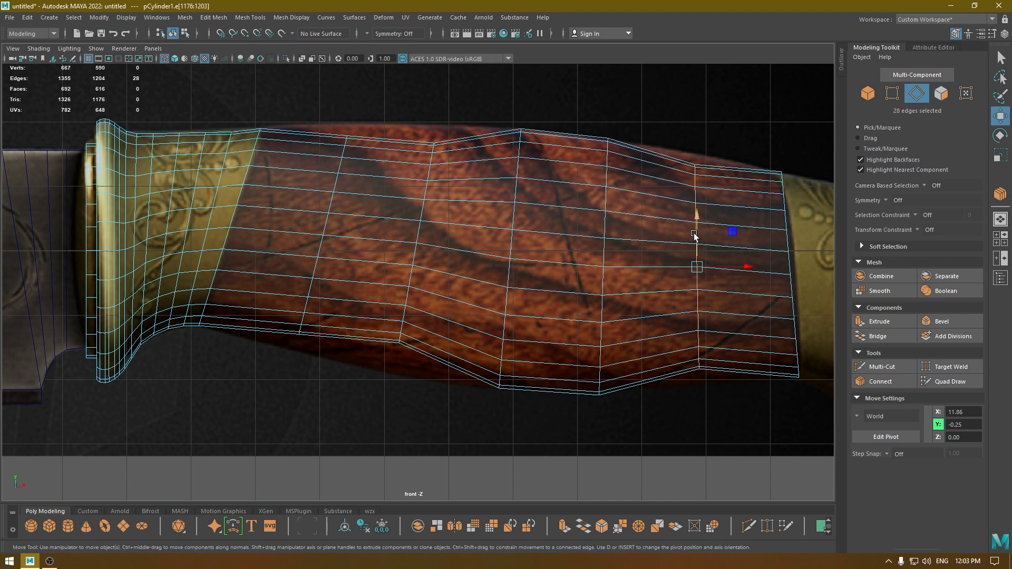
key(r)
drag(697, 216, 697, 209)
key(w)
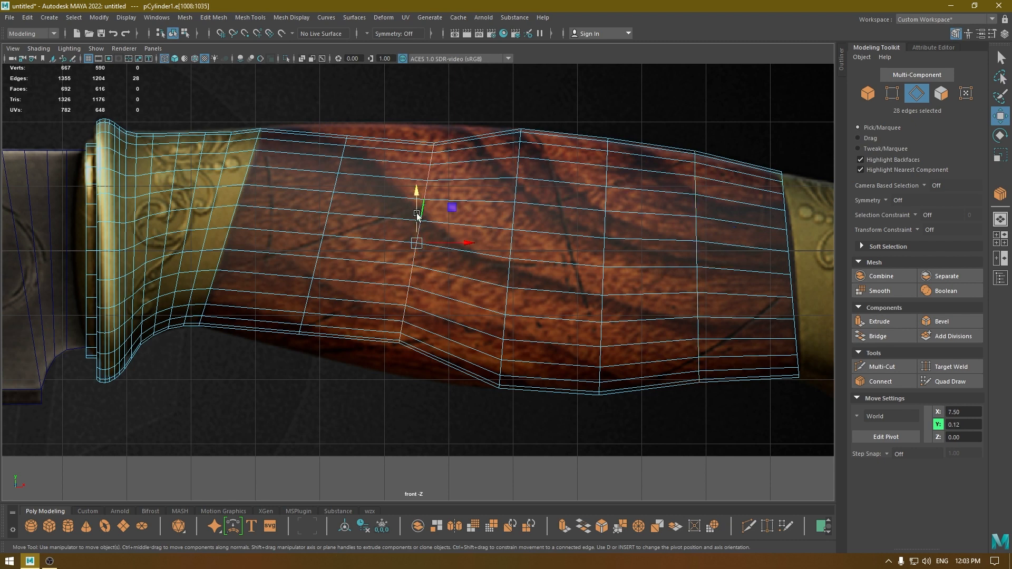
Scale the loops at X 7.50 and X 6.05 in Y to the grip outline and move them to Y 0.06 and 0.24.
key(r)
mouse_move(415, 208)
mouse_down()
mouse_move(419, 187)
mouse_move(421, 201)
mouse_up()
key(w)
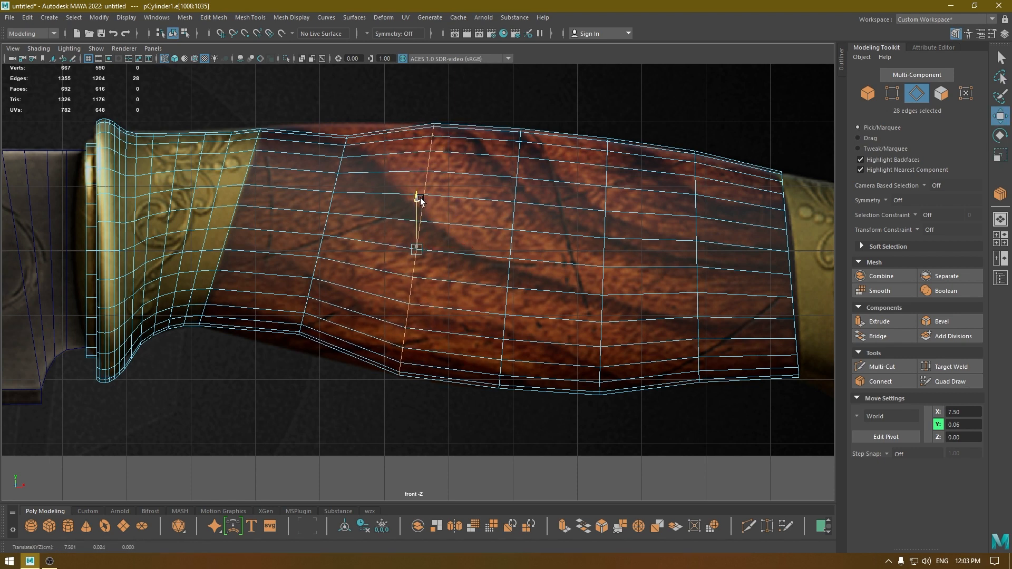
double_click(327, 231)
key(r)
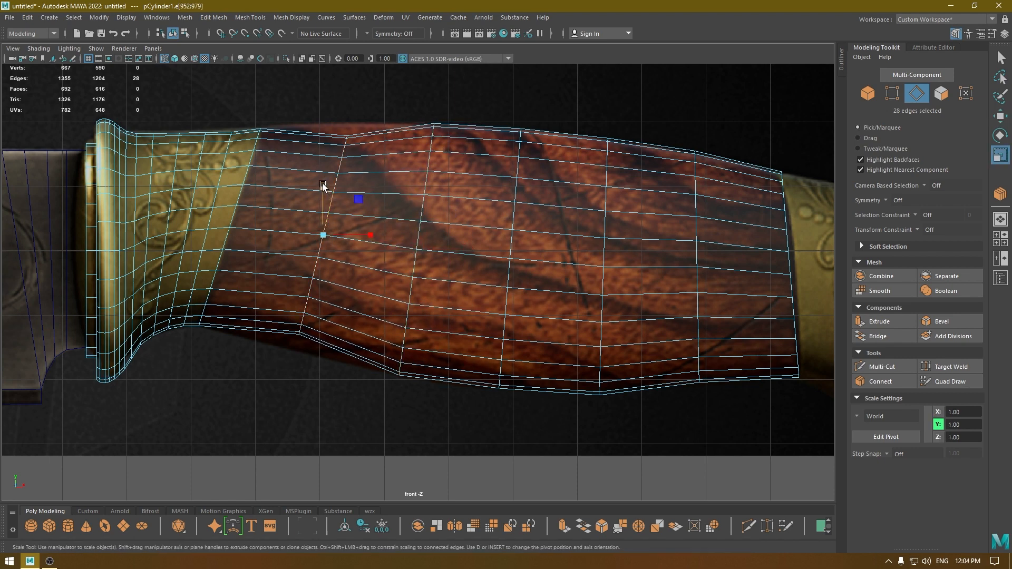
mouse_move(323, 188)
mouse_down()
mouse_move(325, 180)
mouse_move(324, 194)
mouse_up()
key(w)
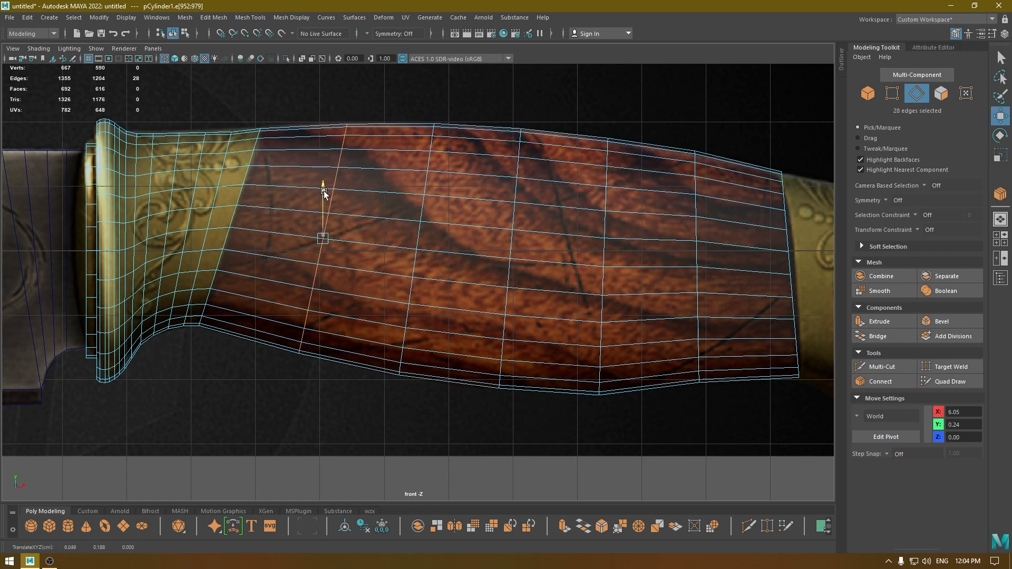
Apply Edit Edge Flow to the handle's middle edge loop at X 8.95 and to the adjacent loop toward the rear.
double_click(511, 222)
shift+right_drag(511, 222, 512, 318)
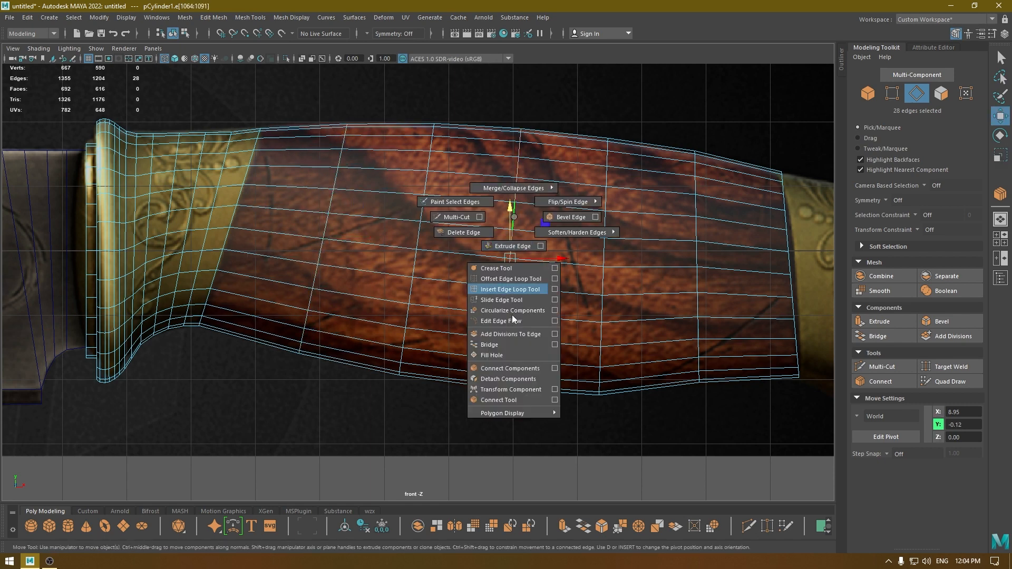
shift+right_drag(507, 356, 500, 321)
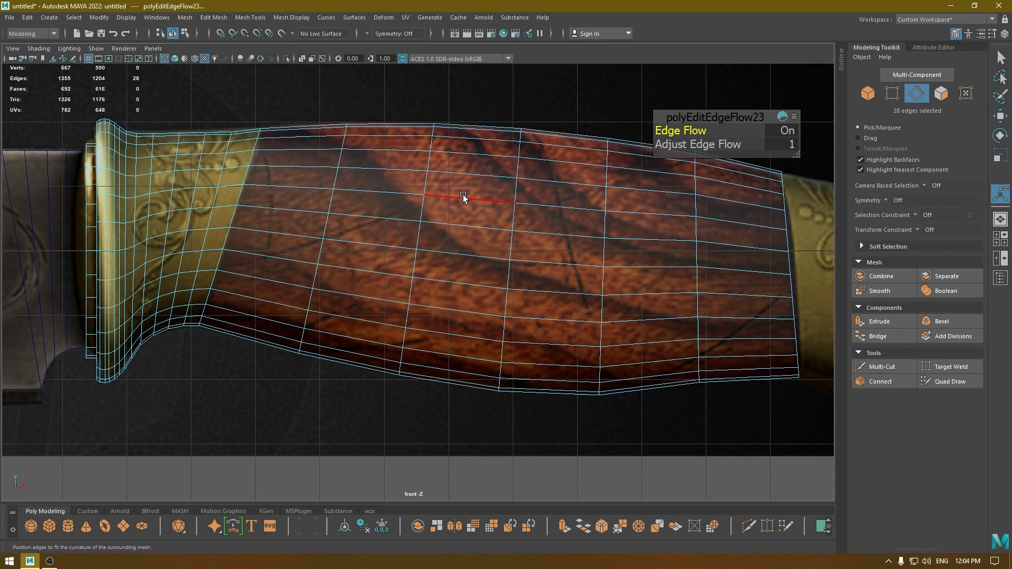
double_click(603, 204)
key(g)
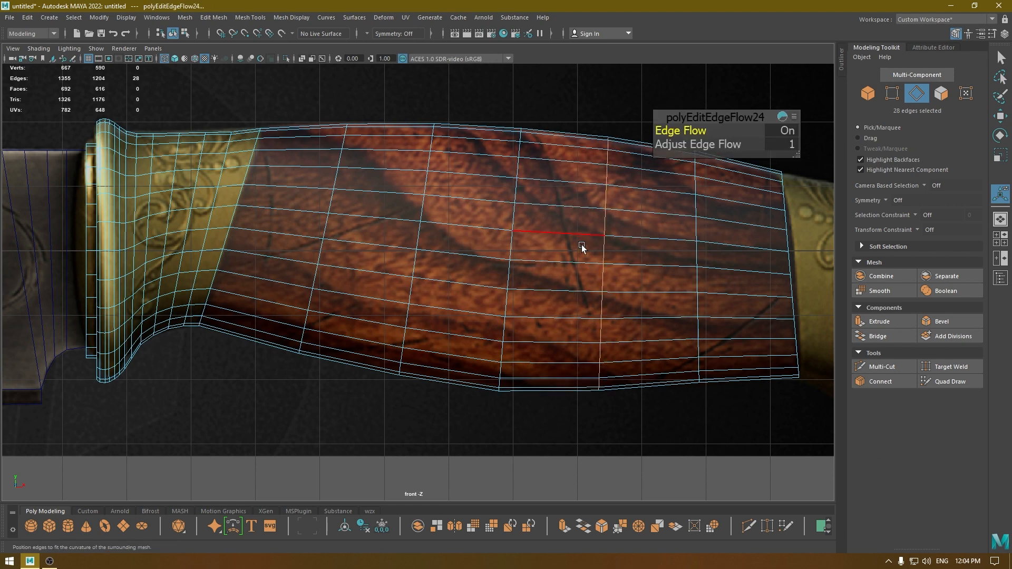
double_click(695, 231)
key(g)
key(ctrl+z)
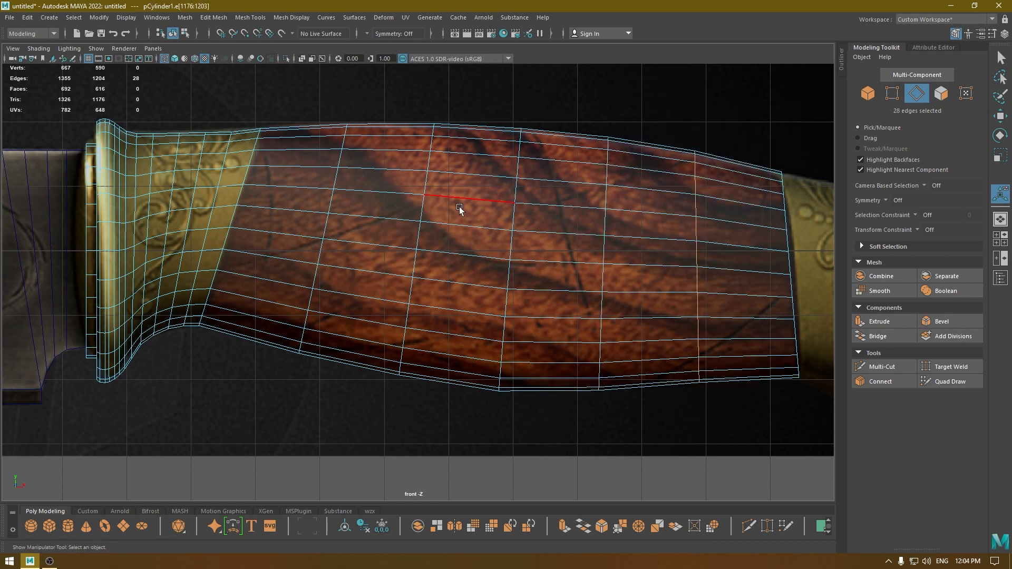
Apply Edit Edge Flow to the handle's edge loop at X 7.50, and restore textured shading in the perspective view.
key(g)
key(w)
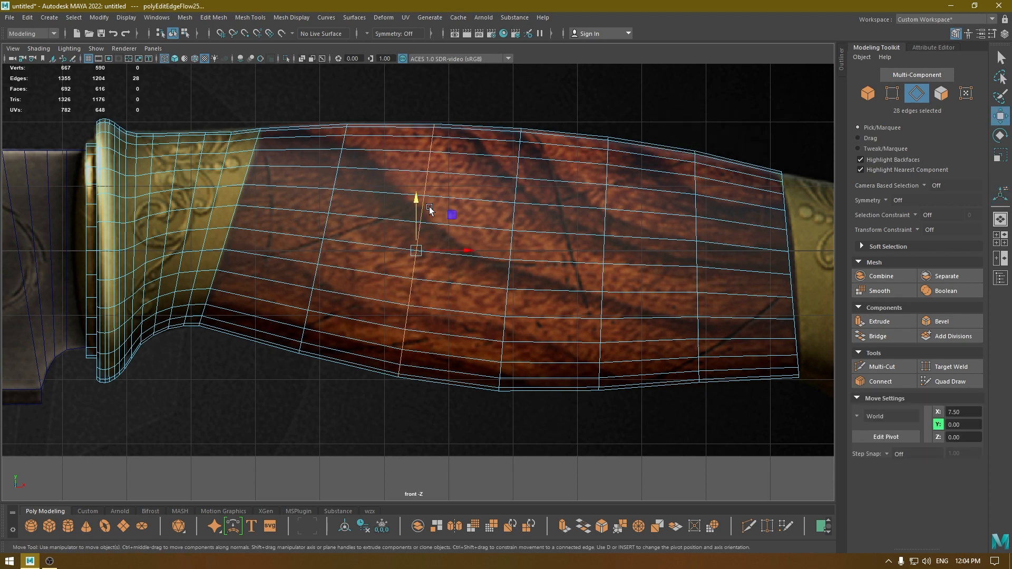
key(space)
drag(434, 209, 453, 210)
key(6)
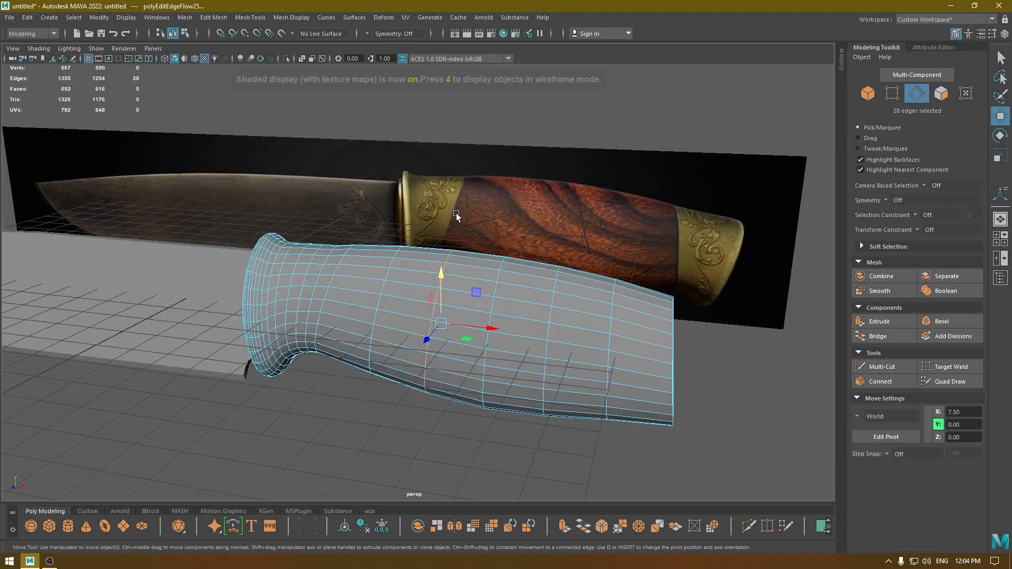
Examine the handle's shape from several angles in perspective and against the reference in the front view.
click(516, 225)
right_drag(516, 226, 621, 159)
mouse_move(621, 159)
alt+mouse_down()
mouse_move(606, 176)
mouse_move(654, 198)
mouse_move(642, 147)
mouse_move(635, 184)
mouse_move(631, 147)
alt+mouse_up()
alt+drag(517, 222, 477, 299)
click(477, 298)
right_drag(488, 153, 485, 143)
key(space)
drag(485, 143, 479, 192)
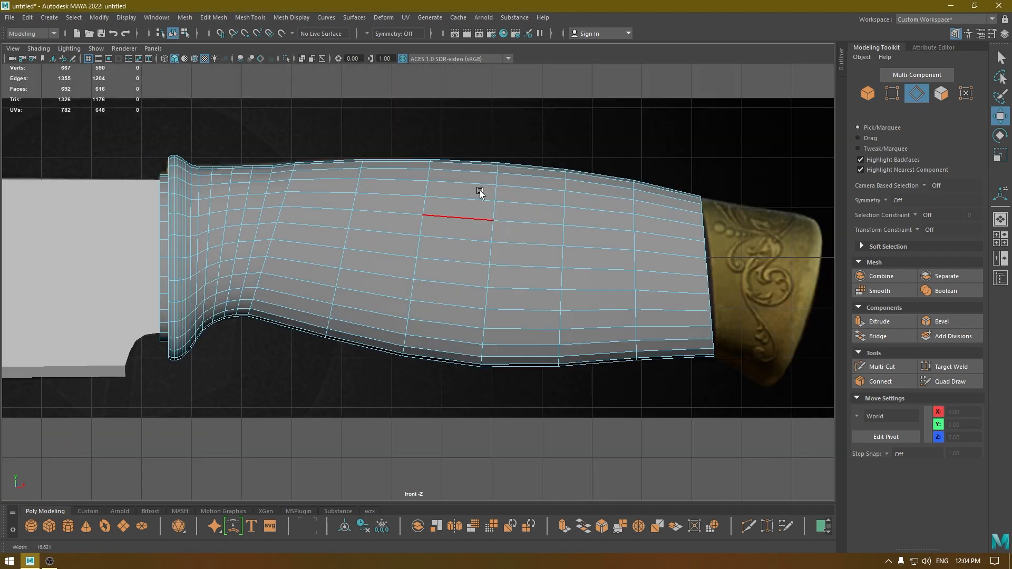
Select the 308 edges of the wooden handle section and apply Soften Edge to them.
key(space)
drag(586, 387, 490, 309)
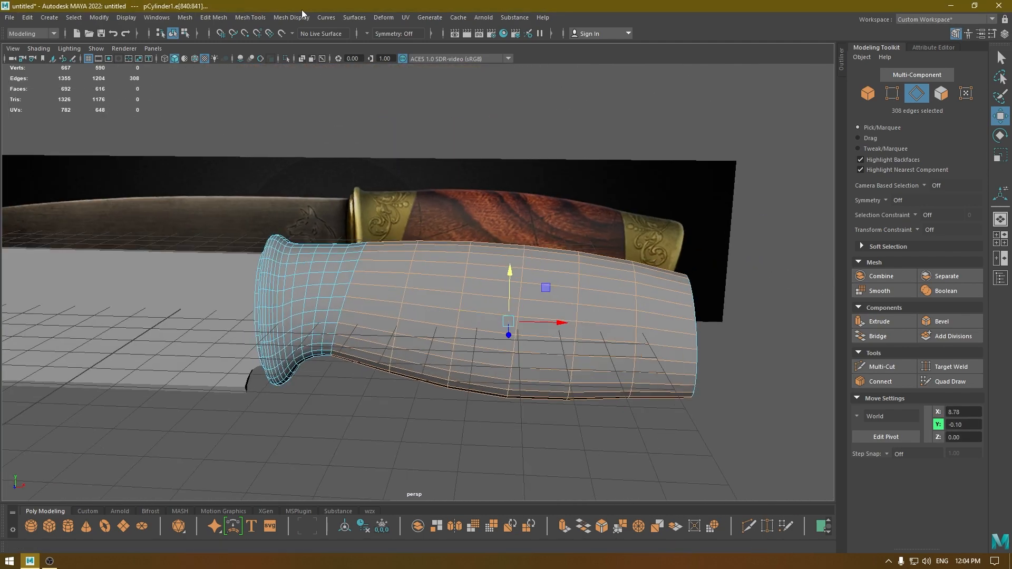
click(292, 18)
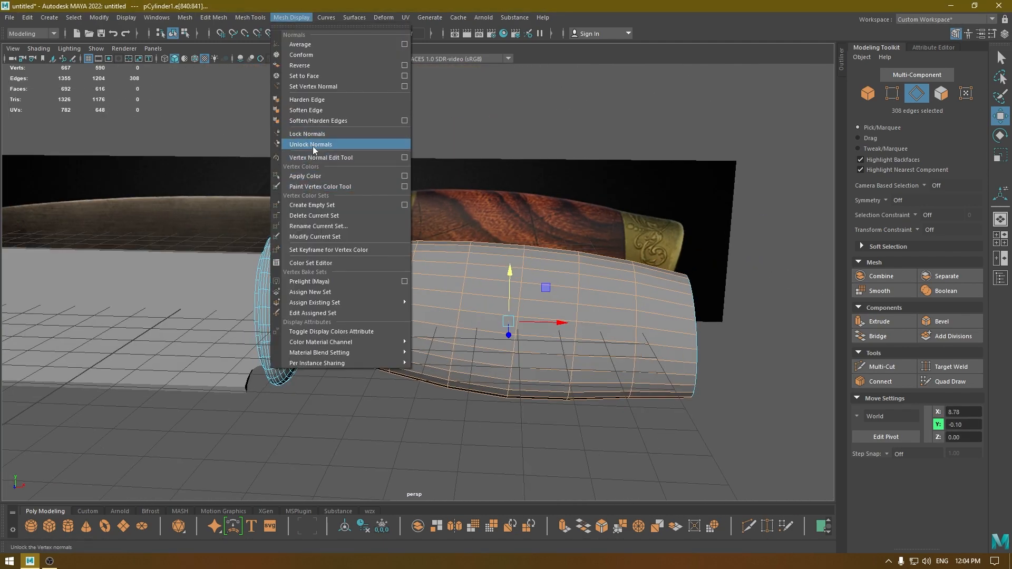
click(306, 109)
right_drag(397, 164, 449, 149)
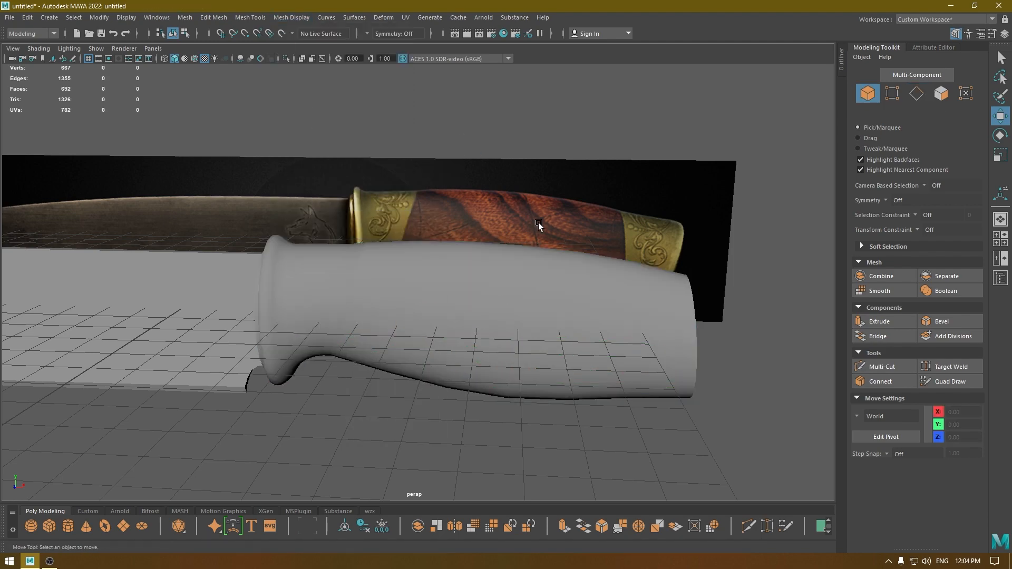
alt+drag(538, 222, 564, 244)
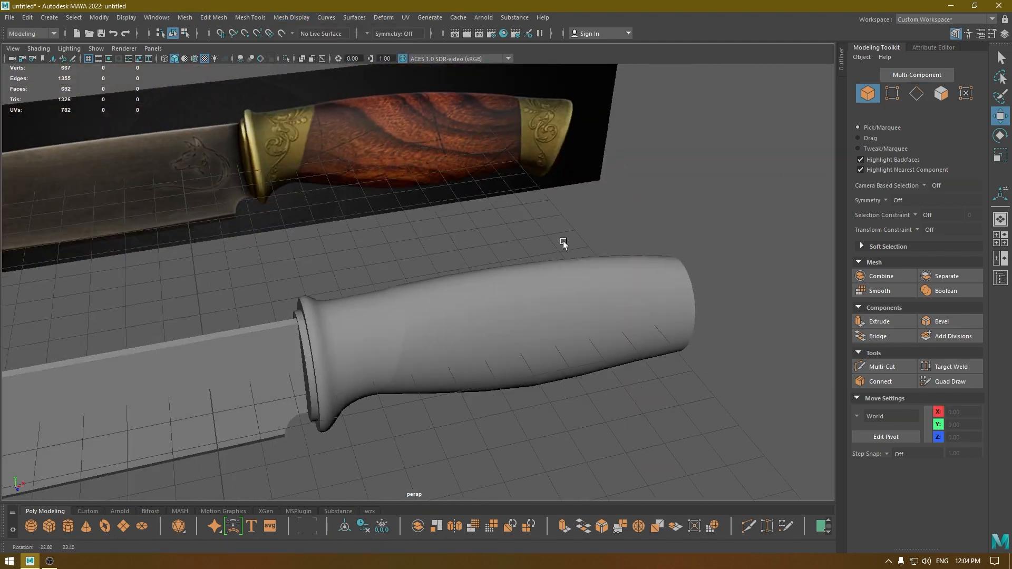
Select the edge loop at X 4.60 where the bolster meets the wood, soften it, and return to object selection.
scroll(461, 344, up, 3)
alt+middle_drag(460, 344, 442, 230)
scroll(441, 229, up, 3)
click(468, 211)
right_drag(467, 211, 468, 180)
double_click(474, 187)
click(290, 19)
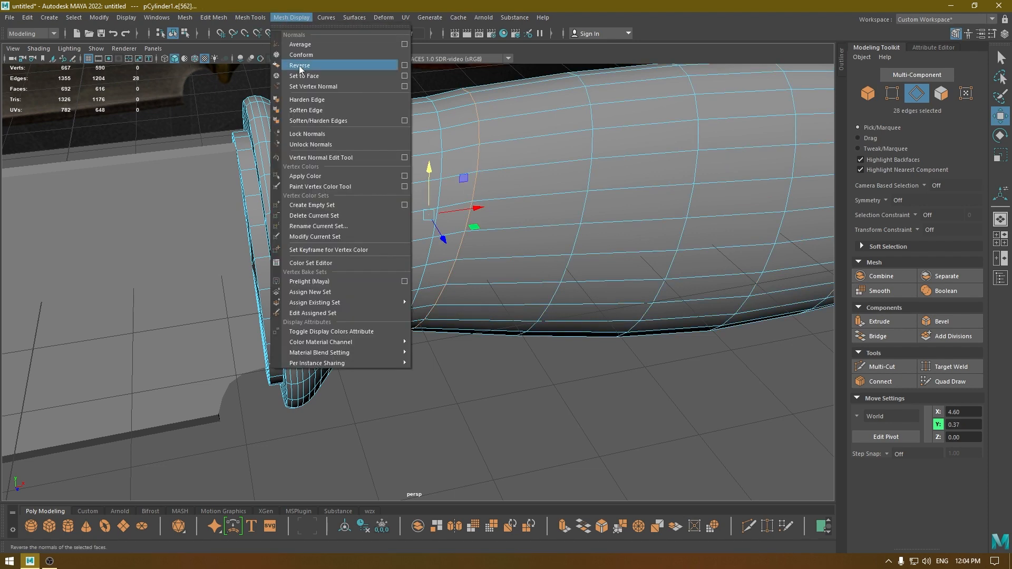
click(303, 109)
right_drag(398, 129, 448, 108)
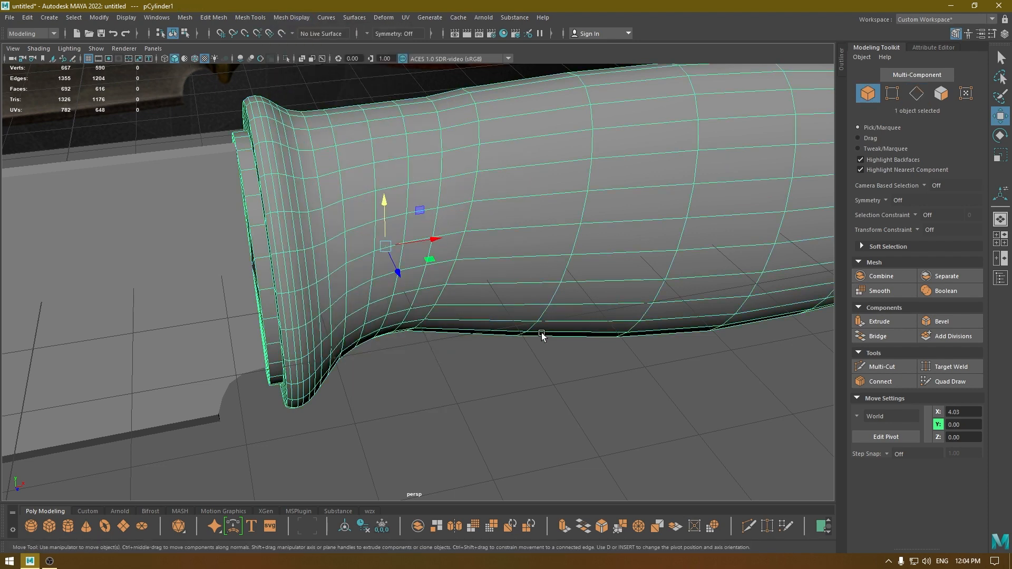
Inspect the softened shading along the underside and the bolster-to-wood transition of the handle.
click(560, 386)
alt+drag(557, 384, 447, 297)
scroll(420, 243, down, 4)
scroll(447, 296, up, 5)
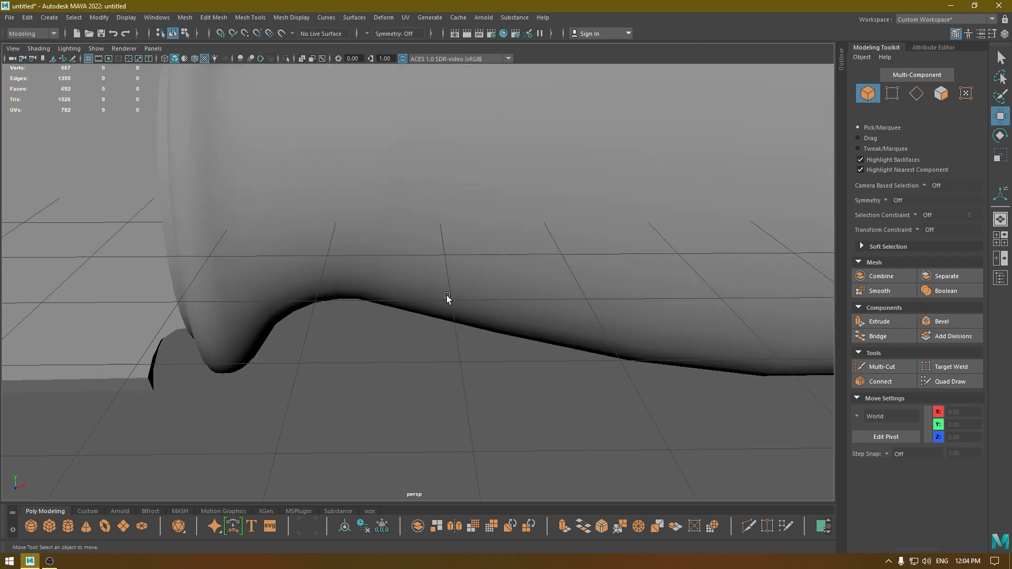
alt+middle_drag(432, 180, 468, 295)
alt+drag(468, 295, 486, 267)
click(485, 232)
Select the three top vertices of the loop at X 4.62 and raise them to smooth the handle's upper outline.
key(space)
scroll(486, 266, up, 2)
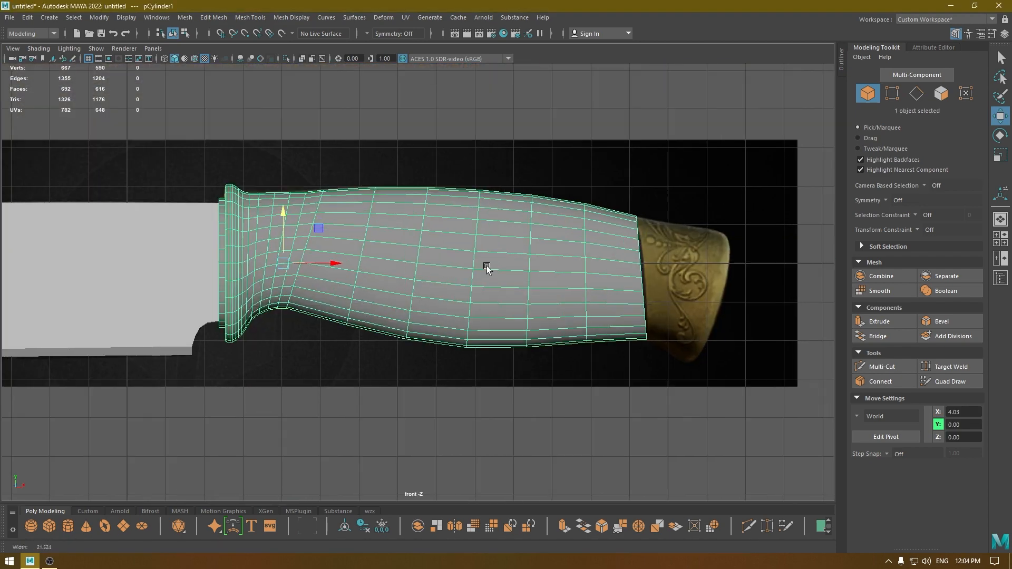
alt+middle_drag(487, 266, 547, 277)
scroll(547, 278, up, 7)
alt+middle_drag(345, 192, 504, 479)
scroll(504, 479, up, 3)
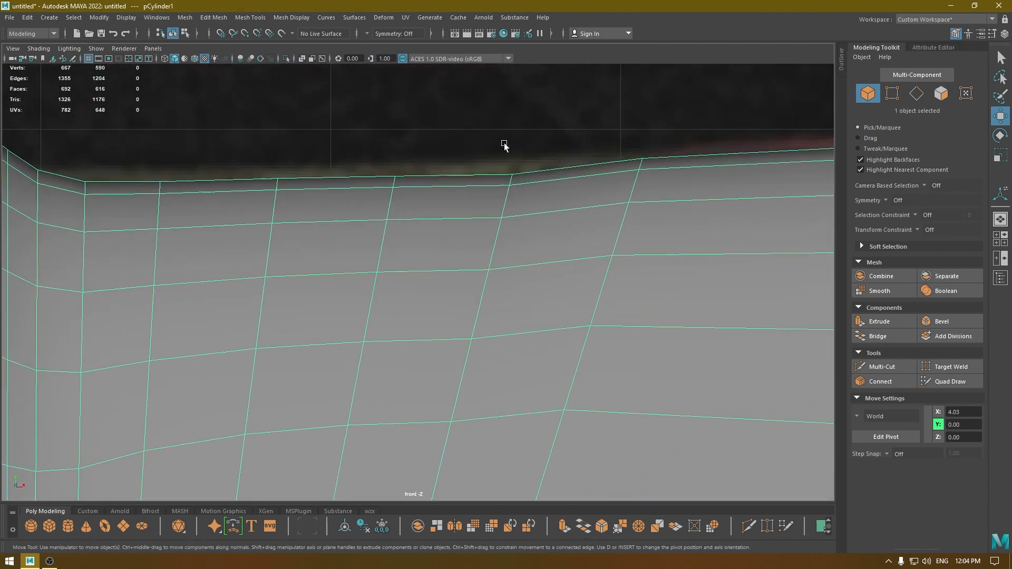
right_drag(504, 145, 418, 143)
drag(536, 185, 537, 185)
drag(515, 128, 510, 123)
Raise the three top vertices at X 4.22 to Y 1.83, and nudge the three top vertices at X 3.81 upward.
drag(390, 144, 406, 194)
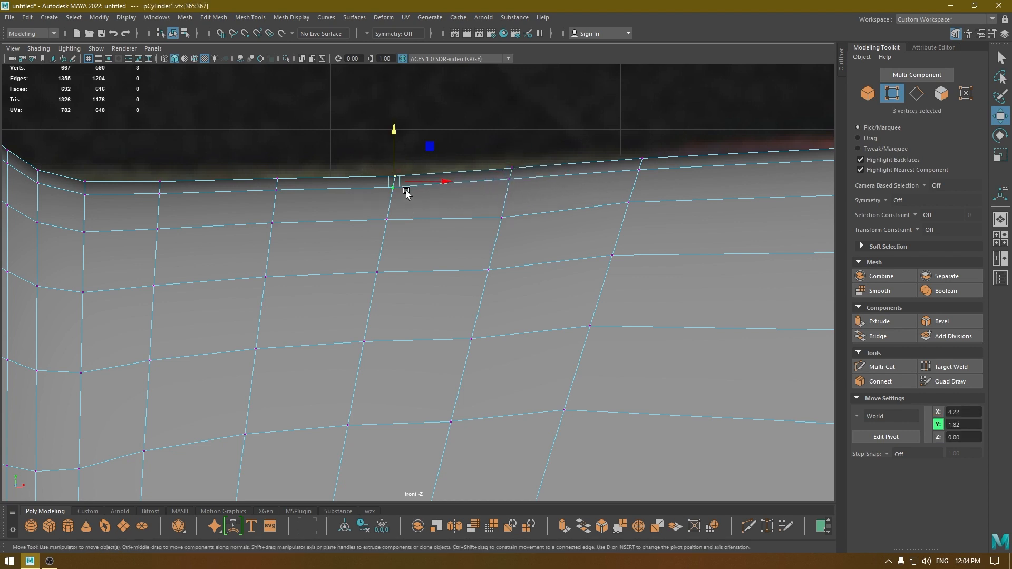
drag(390, 127, 392, 128)
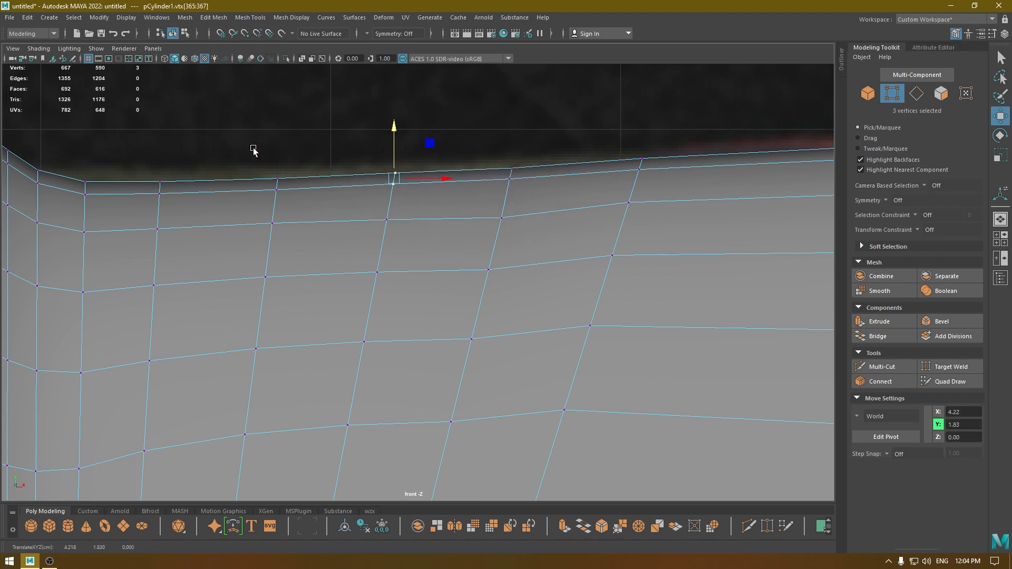
drag(253, 150, 296, 227)
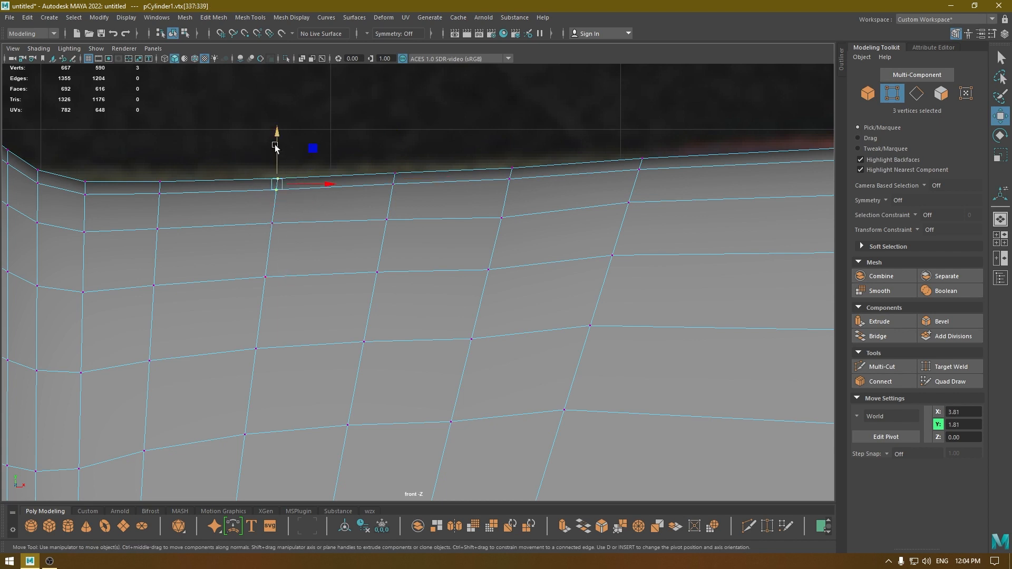
drag(275, 148, 275, 147)
Raise the three top vertices at X 4.62 again to Y 1.86 to refine the upper outline.
drag(507, 152, 536, 193)
drag(508, 128, 510, 125)
key(space)
click(509, 126)
alt+right_drag(490, 268, 425, 217)
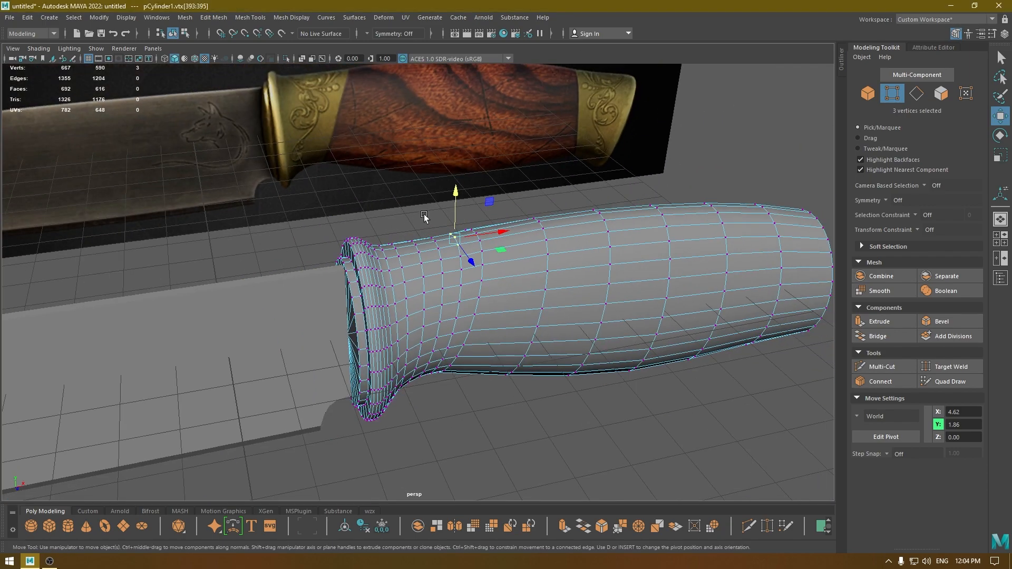
Deselect the vertices and inspect the shaded handle and bolster from both sides of the knife.
key(F8)
click(508, 162)
alt+drag(569, 298, 537, 266)
alt+right_drag(537, 266, 462, 178)
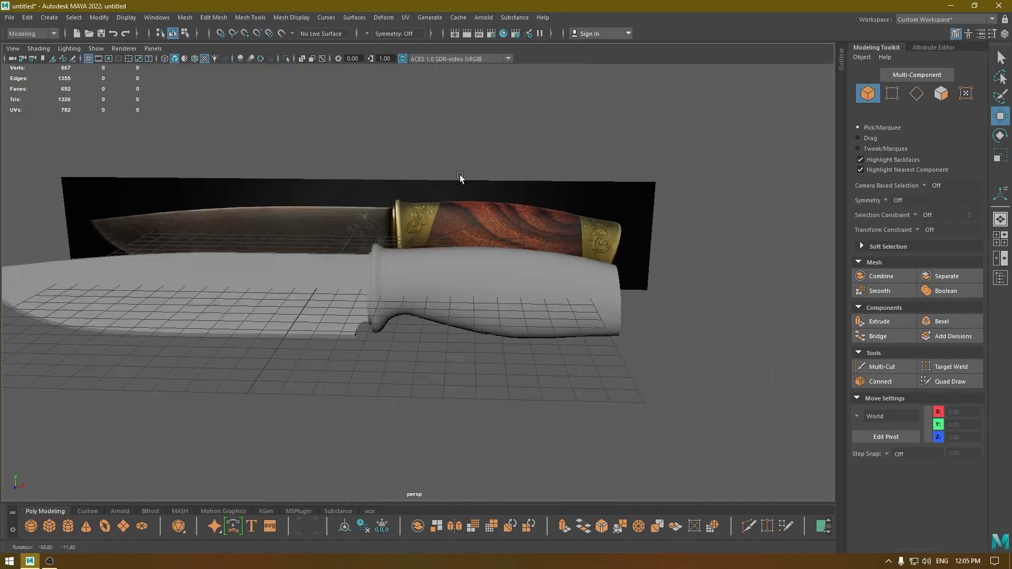
alt+drag(560, 213, 737, 234)
alt+right_drag(448, 363, 551, 427)
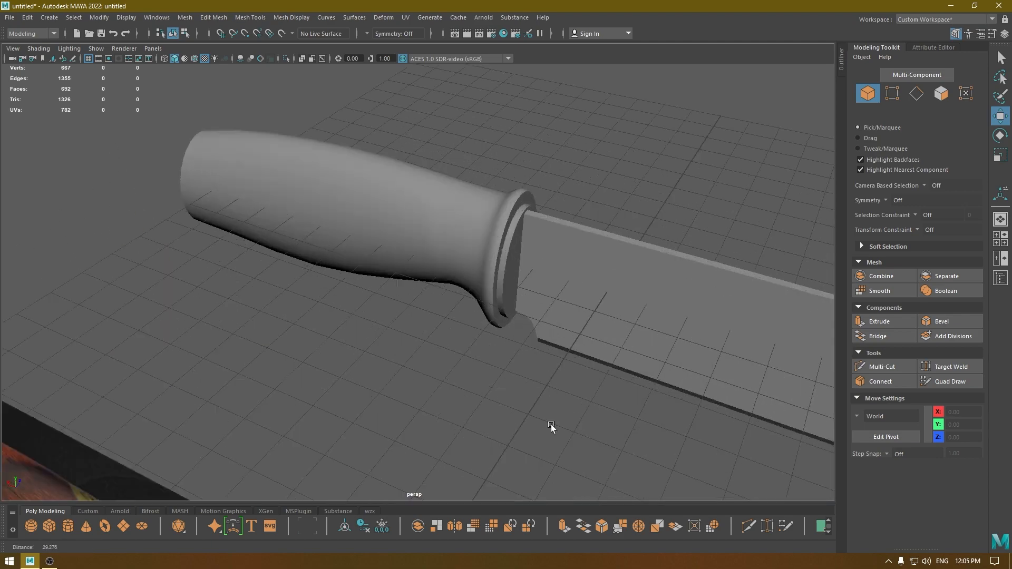
alt+right_drag(274, 216, 386, 284)
alt+drag(386, 284, 451, 266)
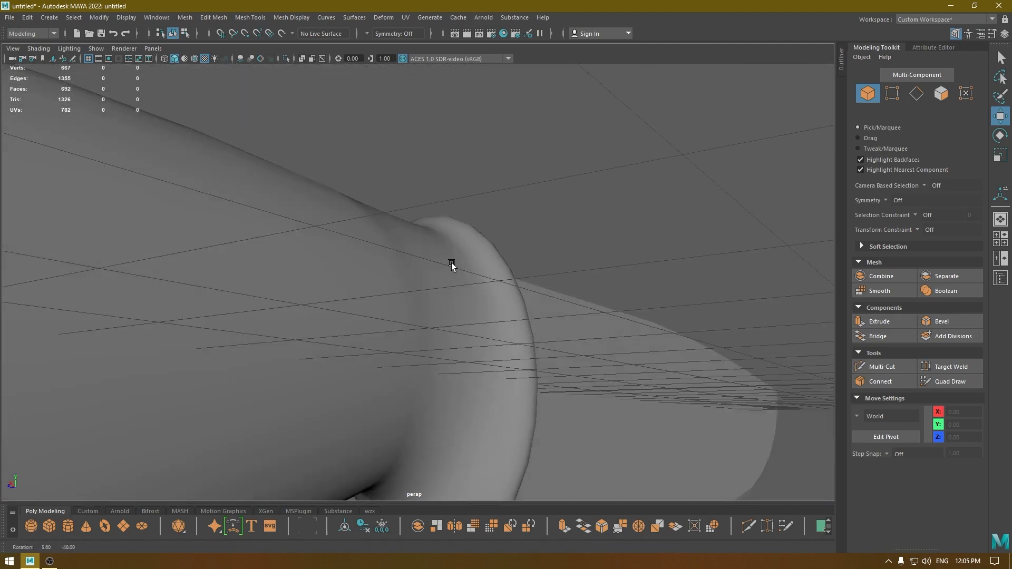
Examine the edge loops and shading where the bolster meets the wood, then check the handle from above.
click(410, 314)
alt+drag(410, 315, 379, 275)
right_drag(379, 275, 378, 240)
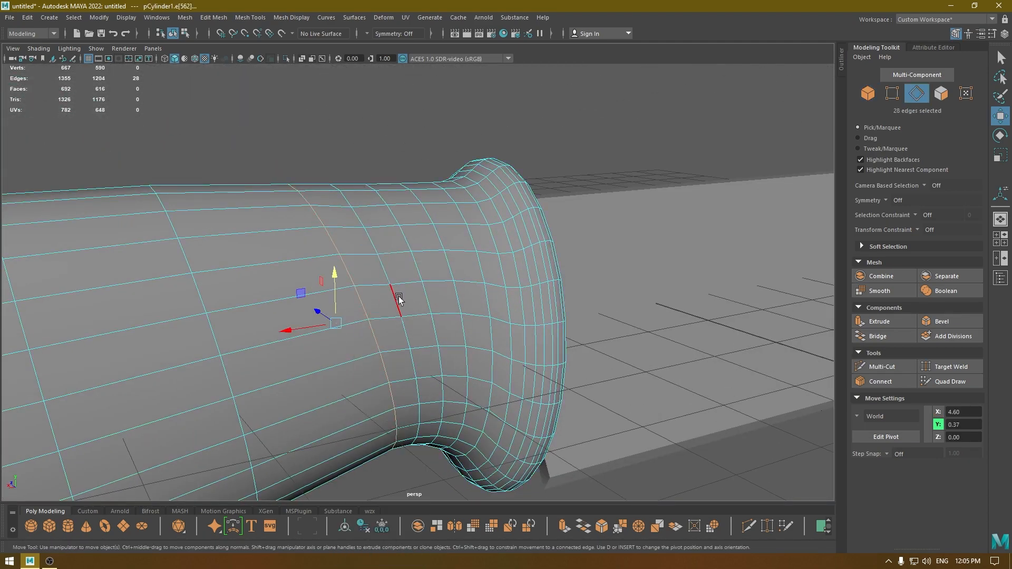
double_click(415, 360)
alt+drag(414, 362, 463, 299)
shift+right_drag(463, 299, 462, 400)
alt+drag(463, 390, 482, 273)
key(w)
right_drag(478, 243, 587, 167)
click(587, 167)
alt+drag(585, 171, 472, 299)
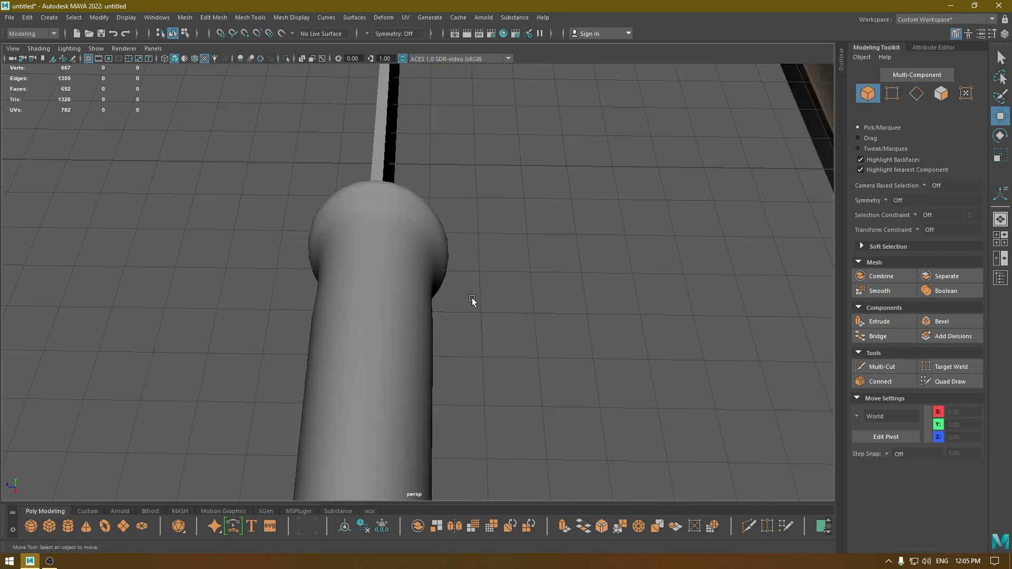
Select the 28 triangular faces that cap the rear end of the wooden handle.
scroll(439, 256, down, 5)
alt+drag(439, 257, 349, 301)
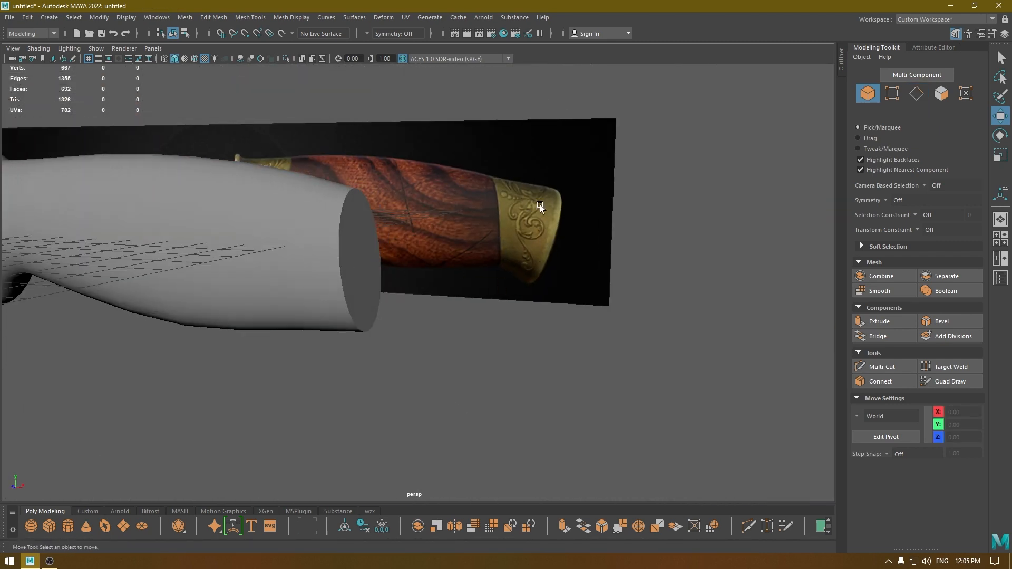
key(space)
drag(548, 204, 526, 310)
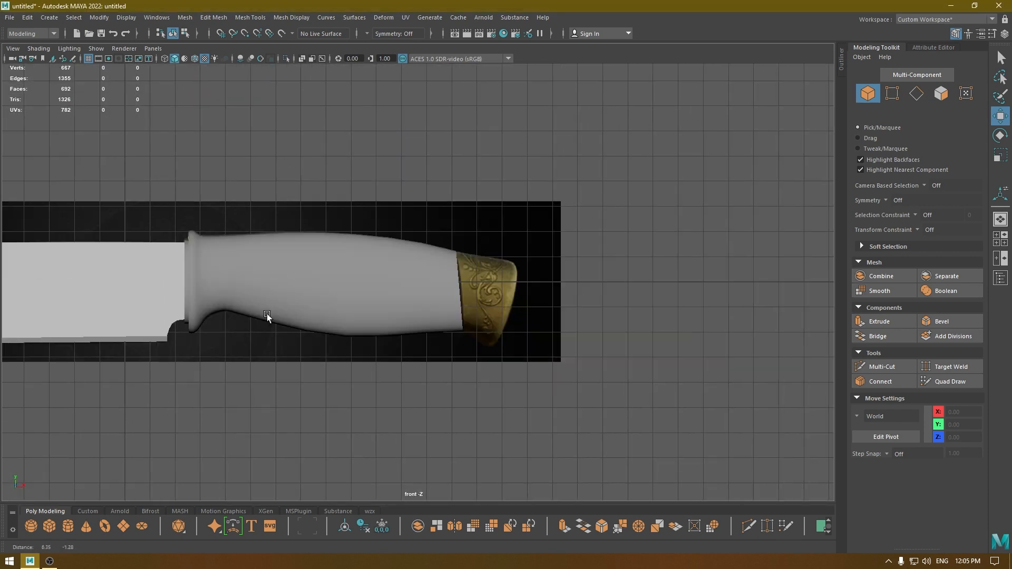
scroll(267, 314, up, 3)
click(273, 248)
key(space)
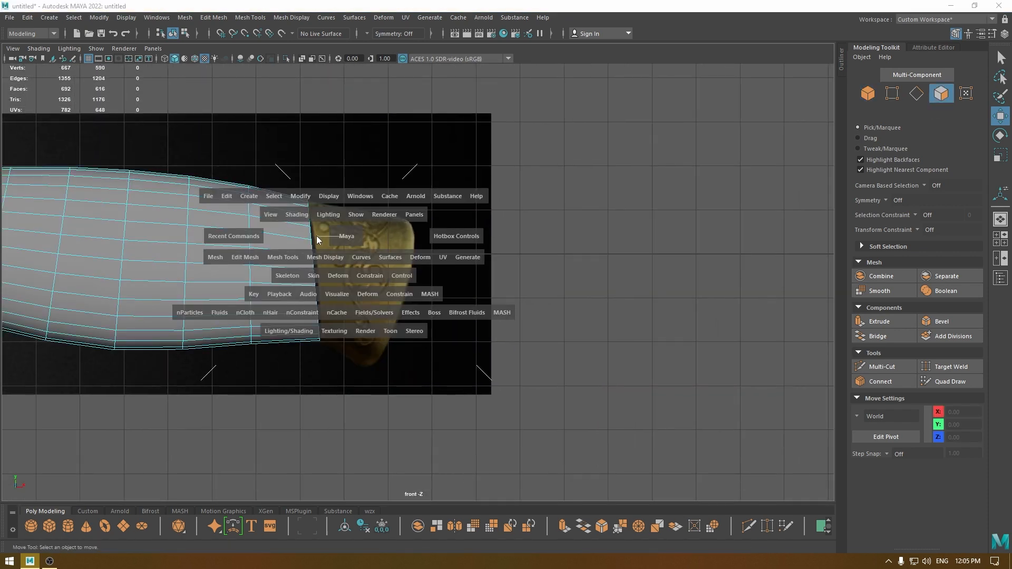
drag(317, 240, 328, 184)
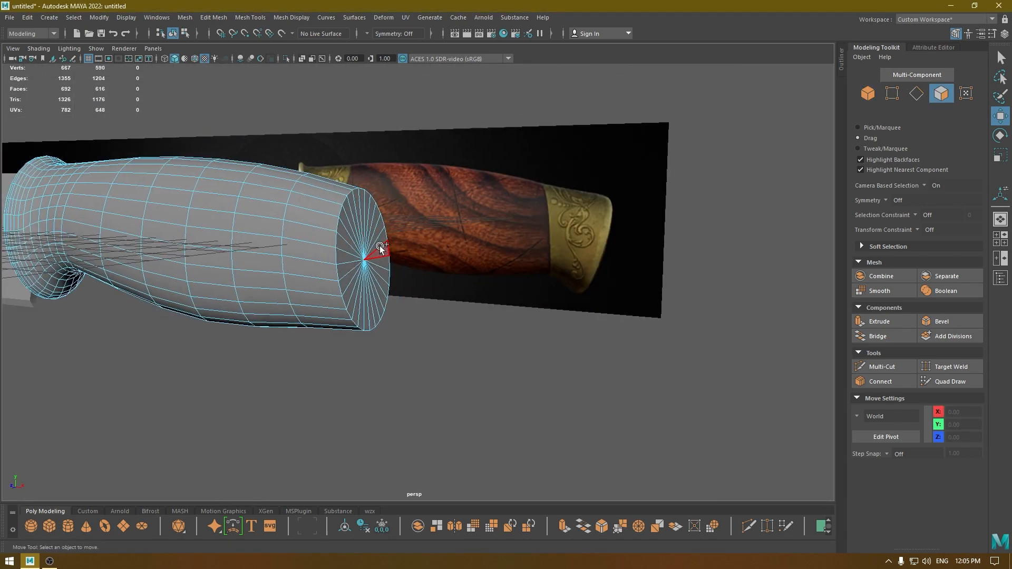
drag(373, 262, 365, 308)
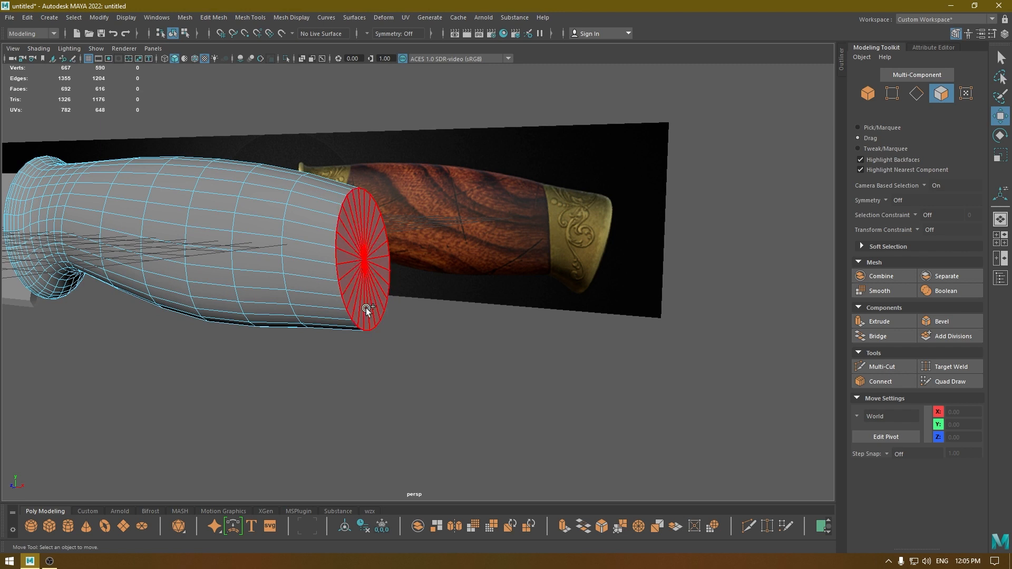
Extrude the selected cap faces straight back along X to about X 15.08 to start the rear brass fitting.
key(space)
drag(402, 252, 403, 264)
drag(403, 263, 403, 284)
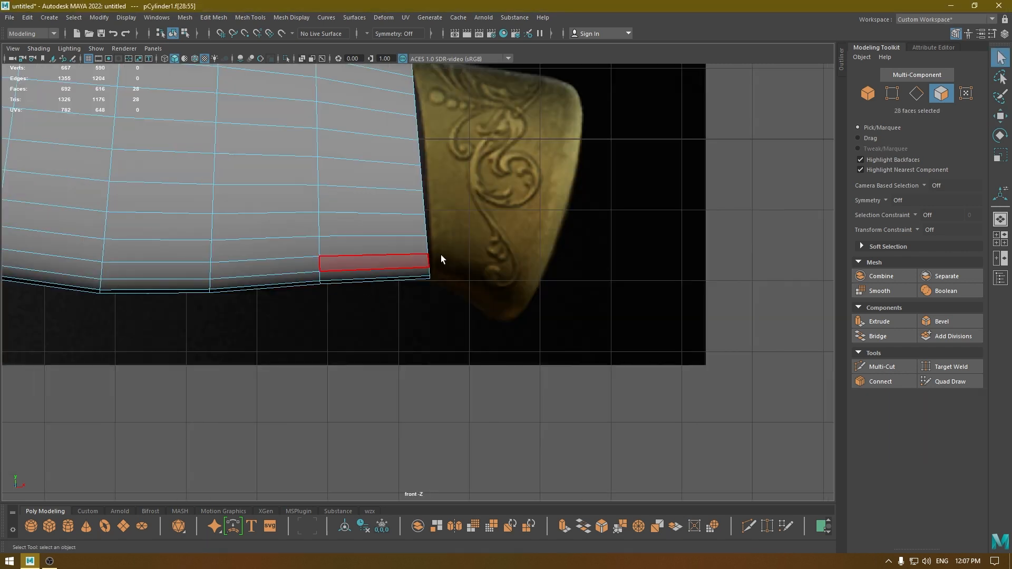
alt+middle_drag(475, 239, 460, 312)
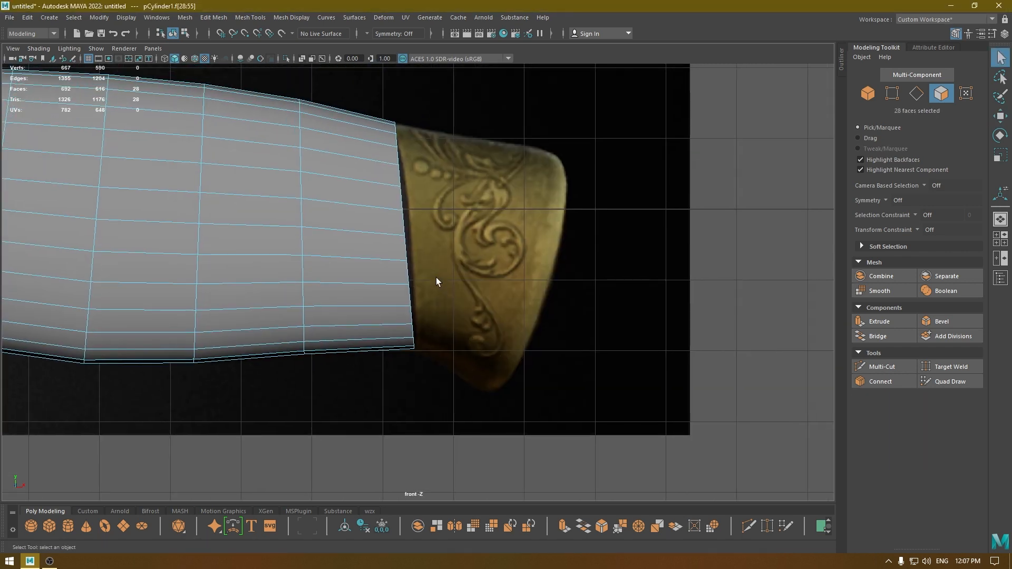
key(w)
drag(453, 234, 580, 235)
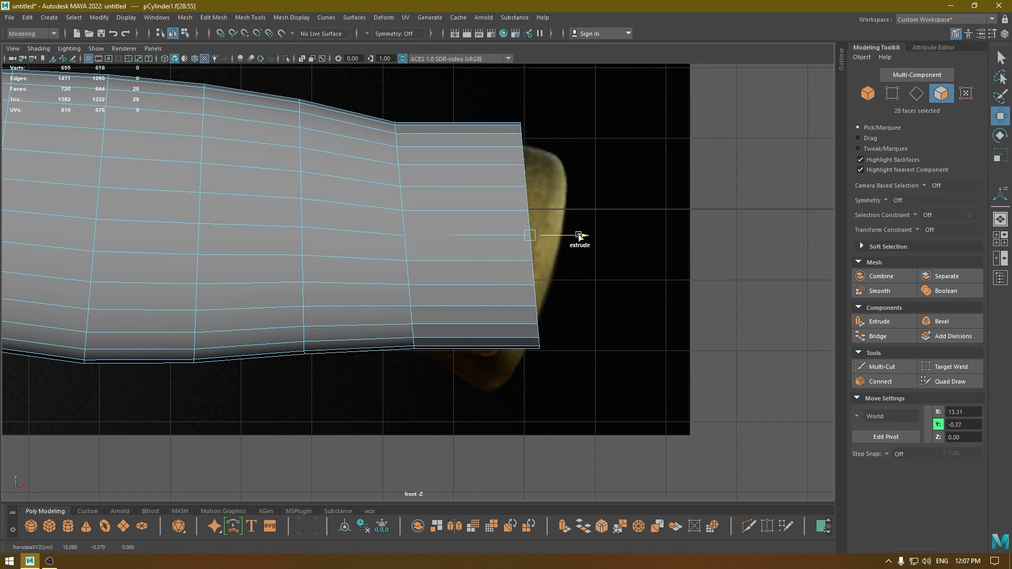
Tilt, reposition and scale the extruded end to match the reference fitting's slanted rear edge, centred at about X 15.21, Y -1.00.
key(e)
mouse_move(557, 281)
mouse_down()
mouse_move(531, 288)
mouse_move(526, 269)
mouse_move(549, 284)
mouse_up()
key(4)
key(w)
drag(530, 235, 520, 250)
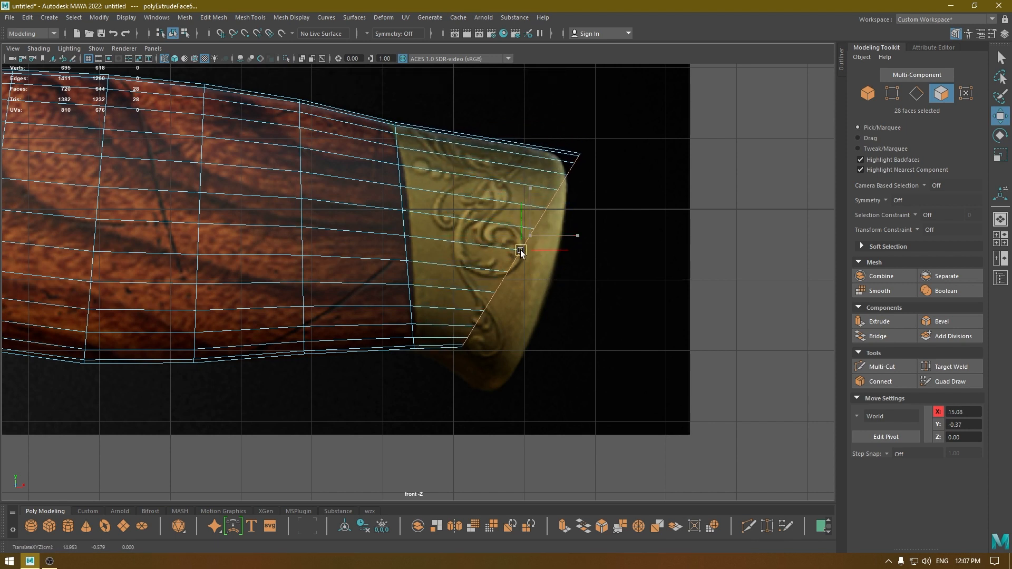
key(e)
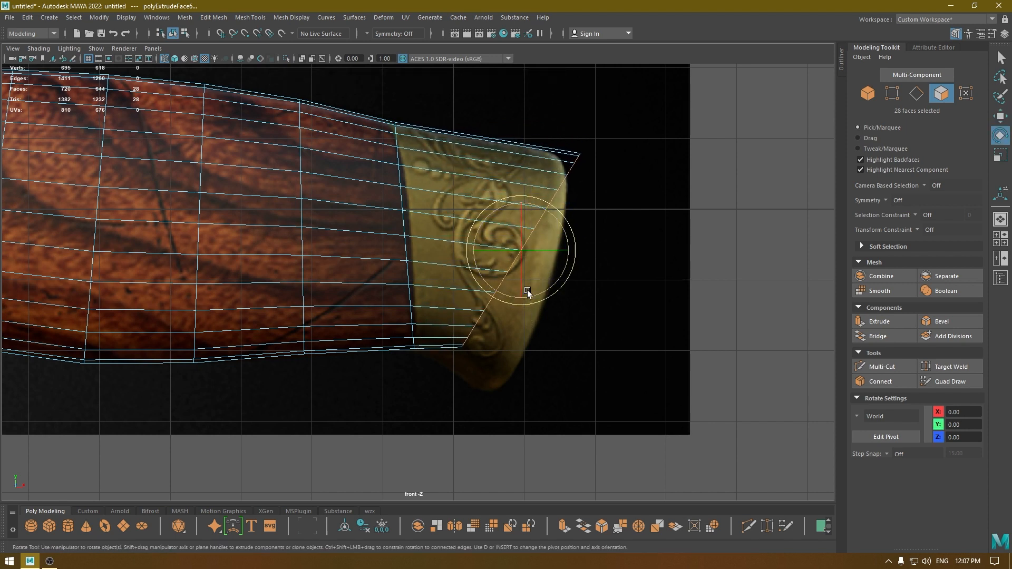
key(r)
mouse_move(525, 262)
mouse_down()
mouse_move(555, 292)
mouse_move(524, 271)
mouse_move(530, 283)
mouse_move(538, 287)
mouse_move(524, 220)
mouse_move(508, 236)
mouse_move(523, 229)
mouse_up()
key(e)
key(w)
Bevel the edge loop around the rear fitting's end with a fraction of 1 and 3 segments.
key(space)
key(6)
right_drag(523, 231, 523, 193)
double_click(488, 214)
alt+drag(488, 214, 552, 210)
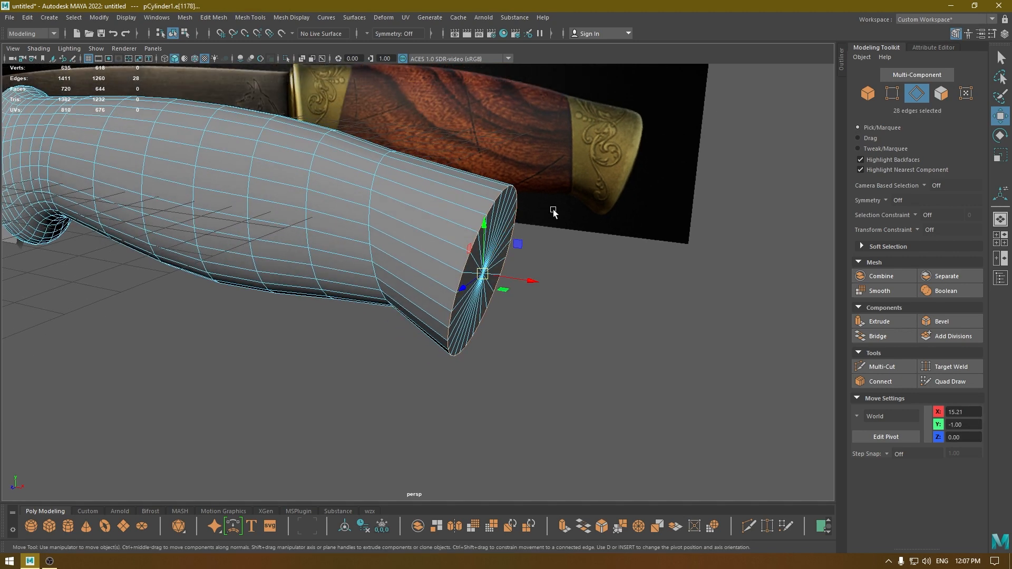
shift+right_drag(554, 210, 593, 210)
alt+drag(572, 232, 604, 219)
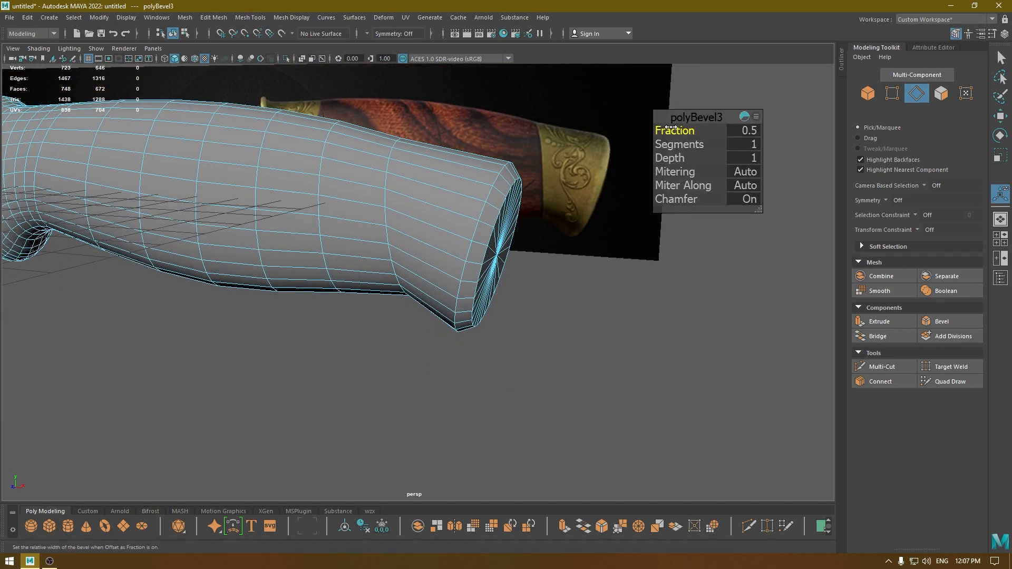
drag(671, 132, 690, 149)
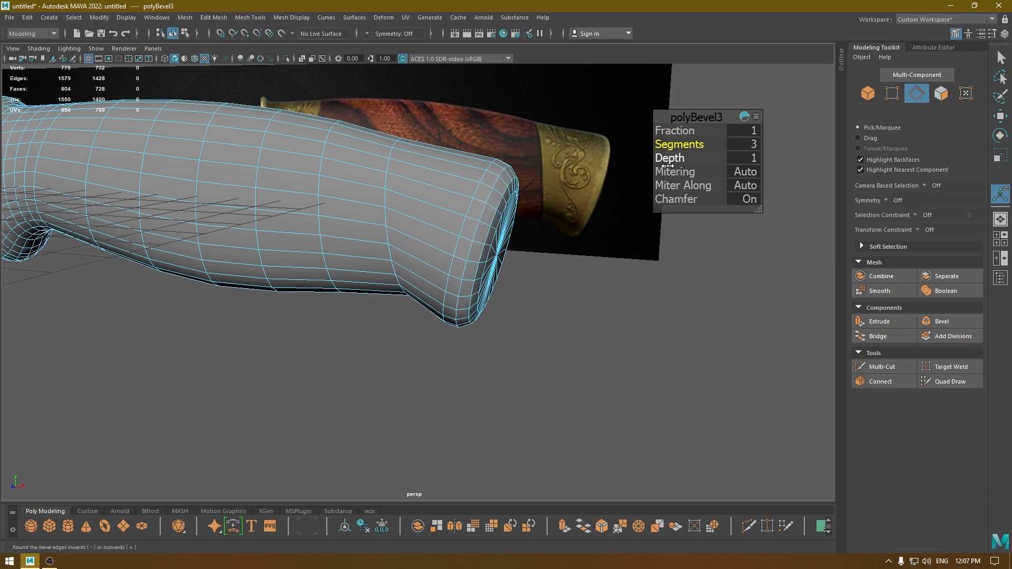
alt+drag(574, 248, 593, 184)
key(w)
click(593, 184)
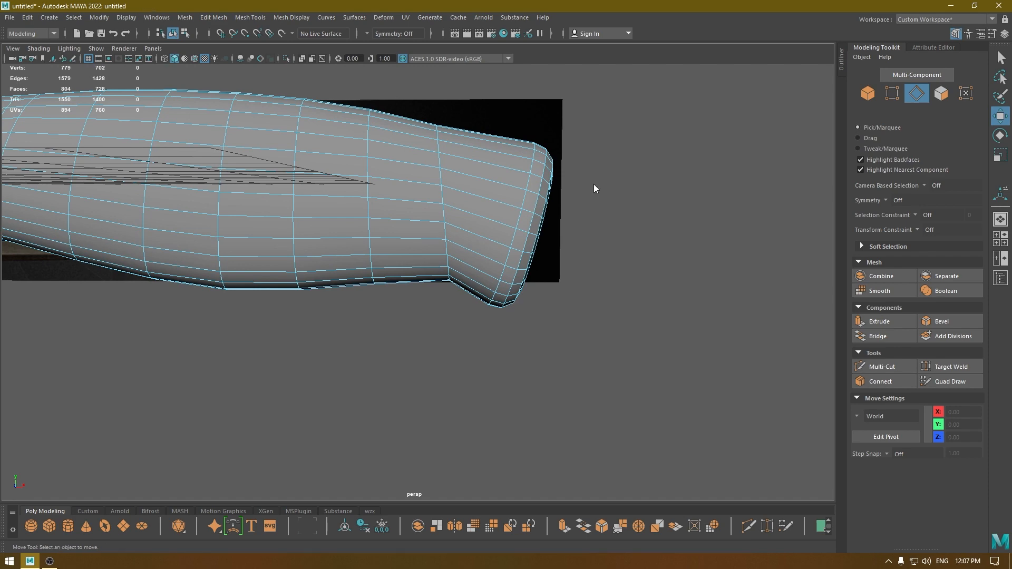
Select all edges of the rear fitting, soften them, and return to object mode.
right_drag(593, 184, 593, 153)
key(space)
drag(589, 126, 602, 175)
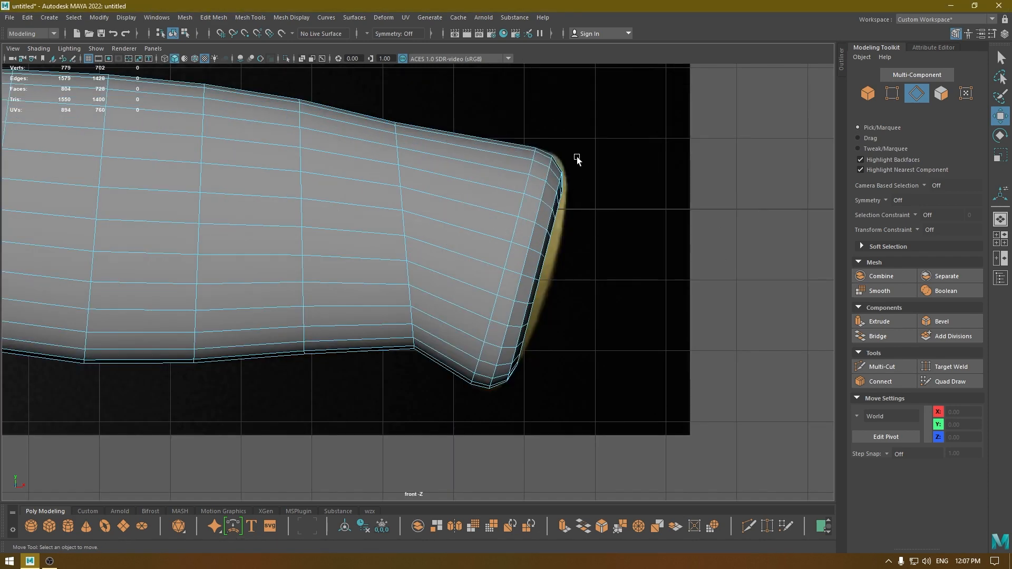
drag(652, 124, 464, 419)
key(space)
drag(481, 371, 468, 306)
click(299, 19)
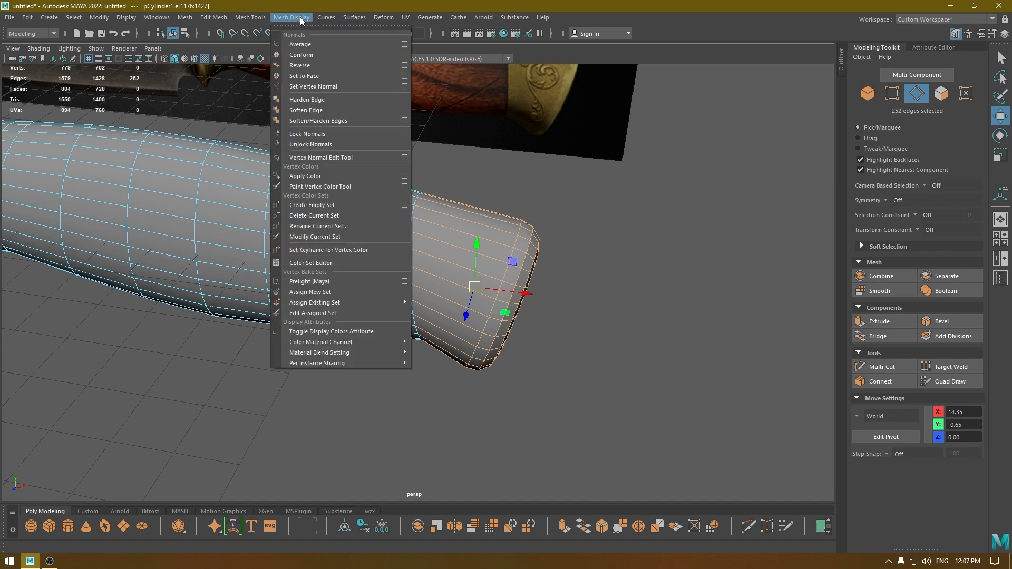
right_click(390, 162)
right_drag(390, 162, 442, 147)
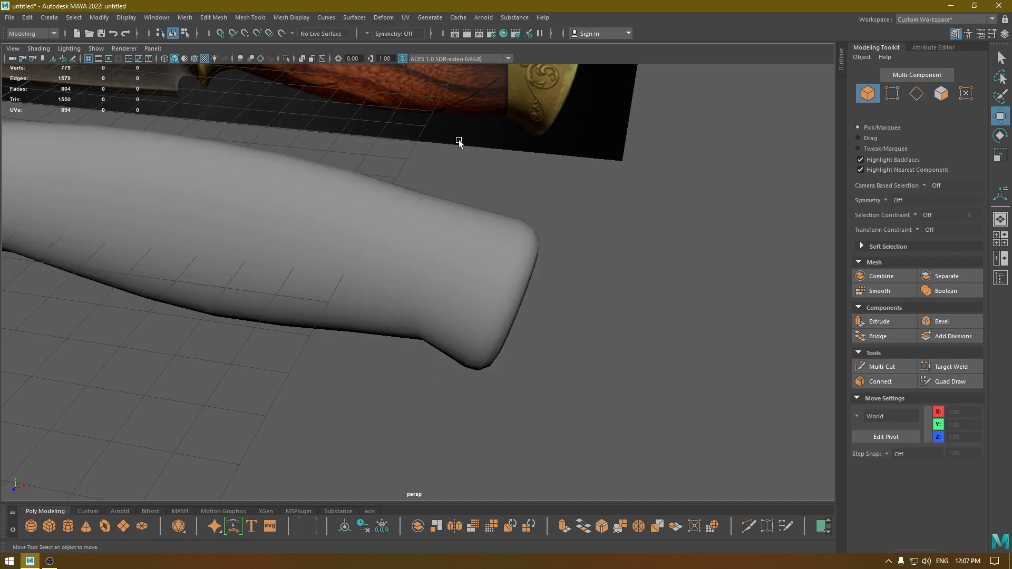
Apply Soften/Harden Edges to the edge loop where the wood meets the rear fitting, then return to object mode and deselect.
alt+drag(458, 144, 447, 249)
click(447, 250)
right_drag(425, 196, 424, 167)
double_click(441, 198)
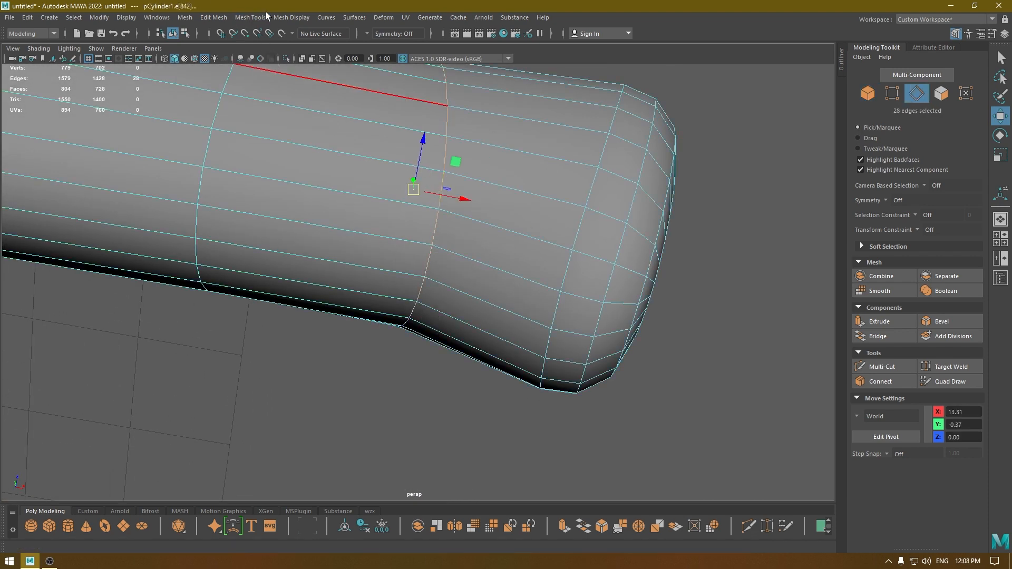
click(291, 17)
click(315, 122)
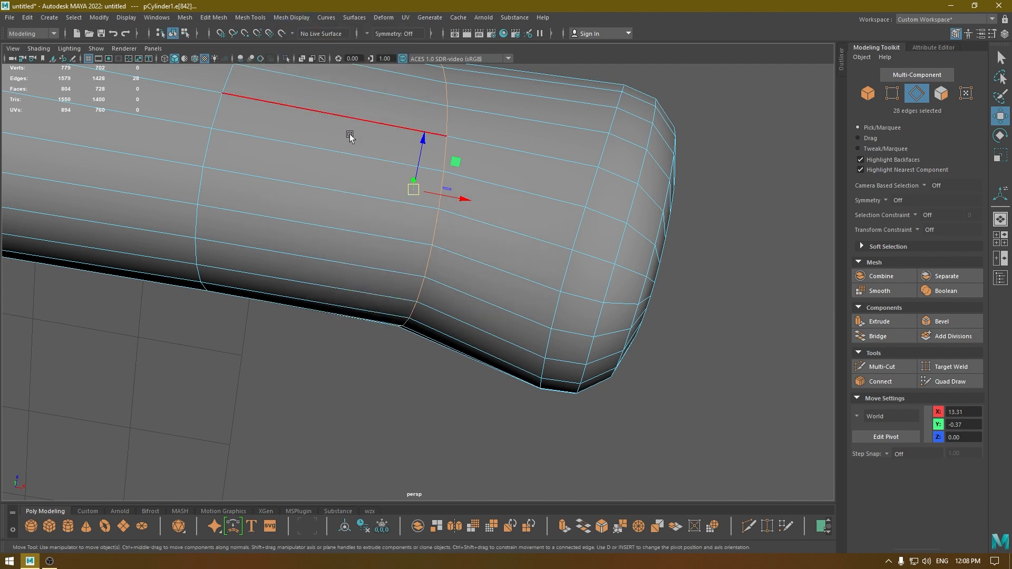
right_drag(378, 144, 438, 127)
click(598, 174)
Examine the rear fitting's shading and the whole knife in perspective and front views.
alt+drag(598, 173, 573, 302)
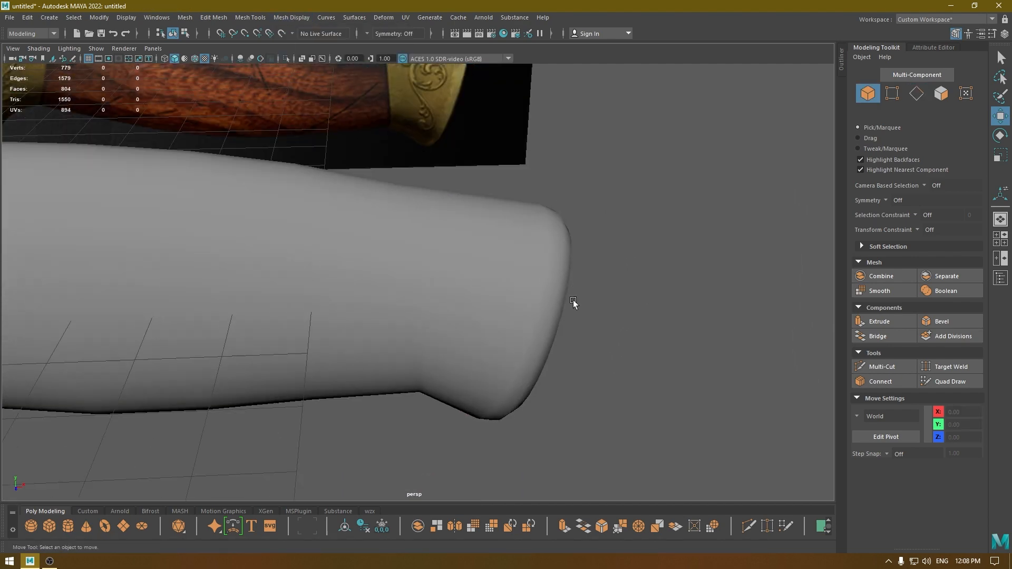
alt+right_drag(573, 303, 479, 235)
alt+drag(479, 235, 452, 308)
click(398, 297)
alt+drag(487, 383, 635, 326)
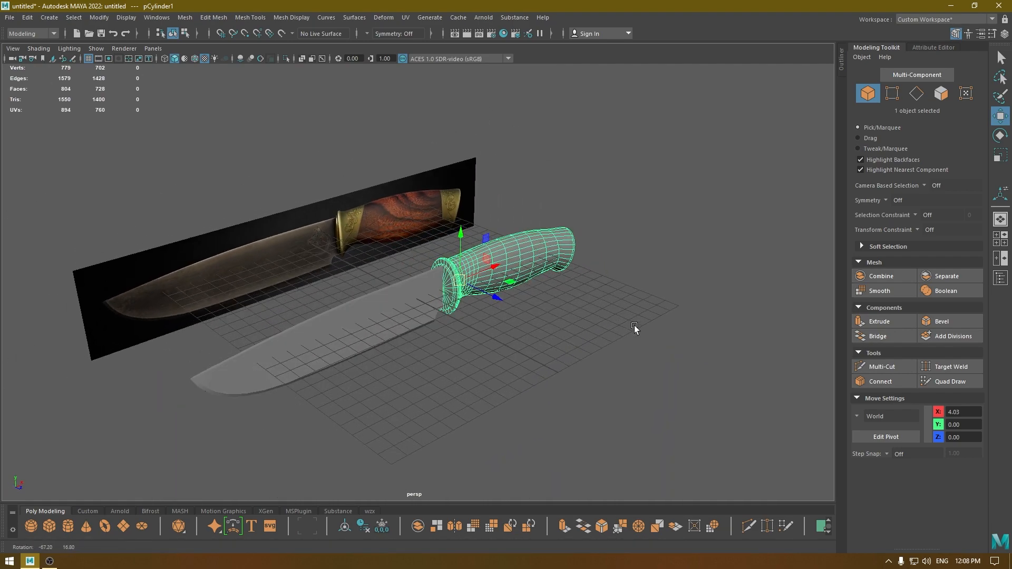
click(542, 310)
key(space)
drag(542, 310, 563, 342)
alt+middle_drag(203, 288, 670, 323)
alt+middle_drag(126, 222, 582, 246)
scroll(582, 247, up, 3)
Compare the blade with the reference in wireframe and nudge it slightly along X against the bolster's front face, at about X -6.80.
click(653, 295)
alt+middle_drag(726, 301, 664, 303)
scroll(664, 303, down, 2)
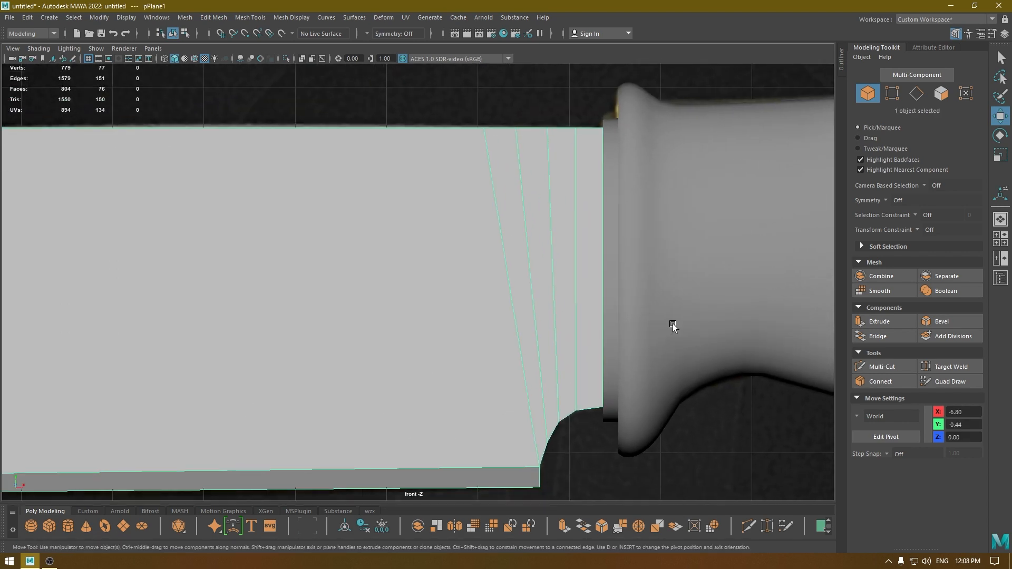
click(672, 323)
mouse_move(672, 324)
right_down()
mouse_move(685, 535)
mouse_move(695, 554)
mouse_move(743, 536)
right_up()
click(618, 463)
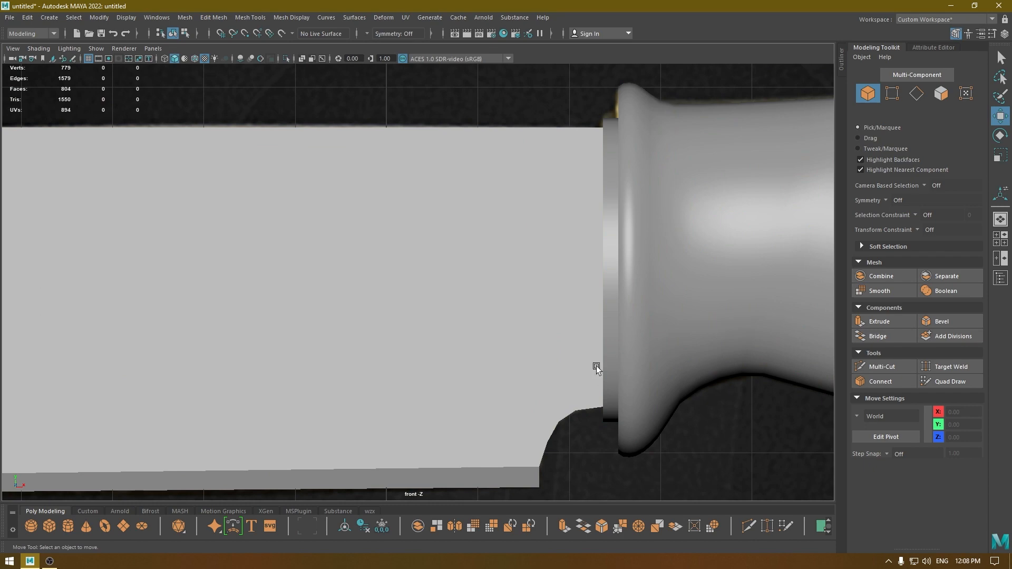
key(4)
scroll(677, 441, up, 2)
click(637, 387)
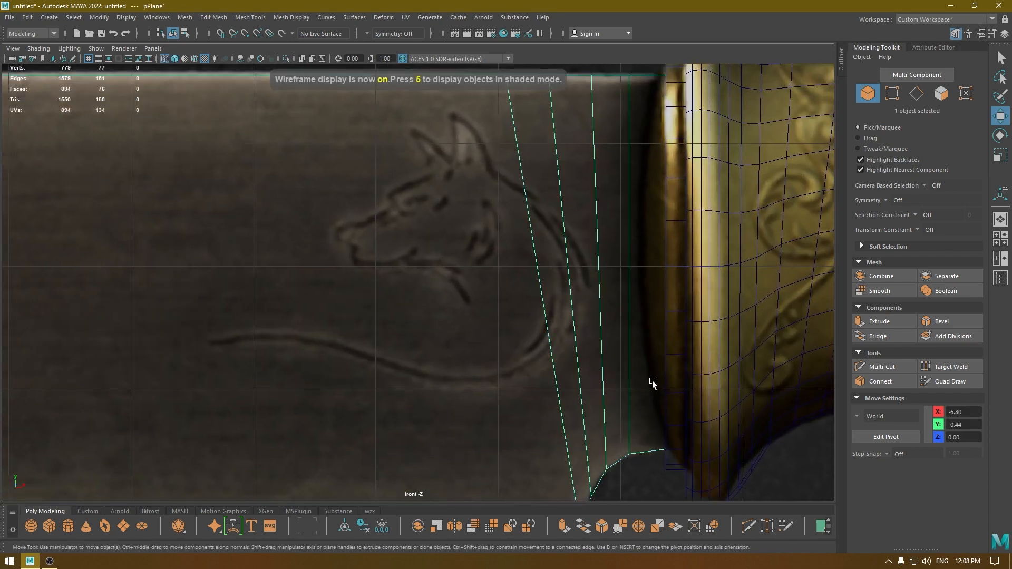
scroll(652, 383, down, 4)
scroll(316, 287, up, 2)
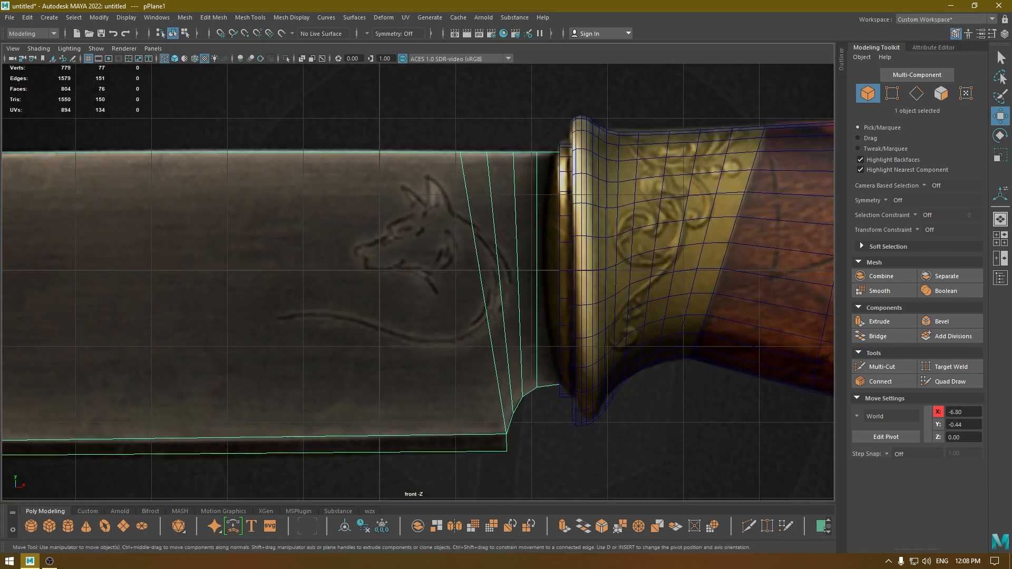
scroll(544, 274, up, 5)
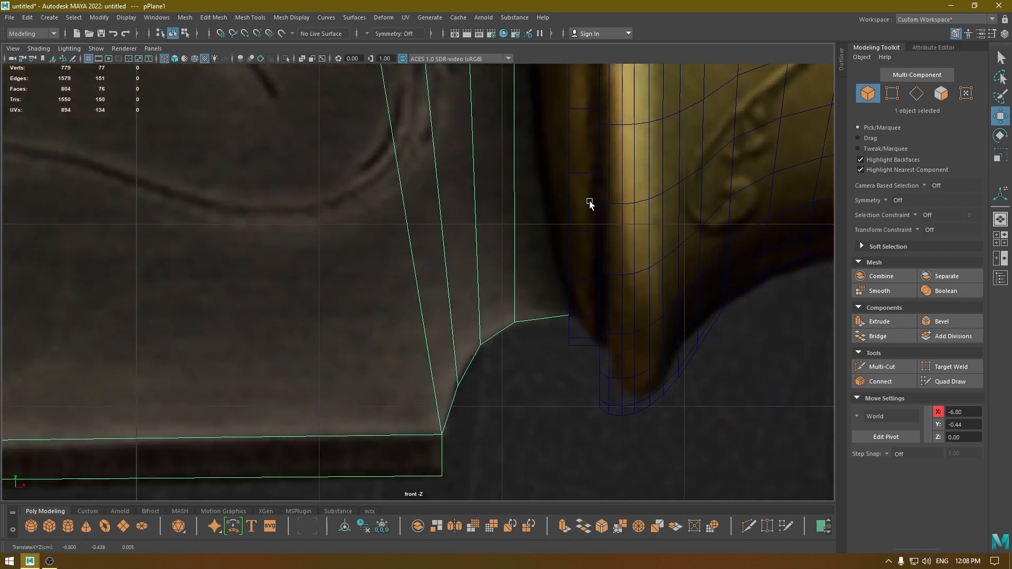
middle_drag(590, 202, 590, 204)
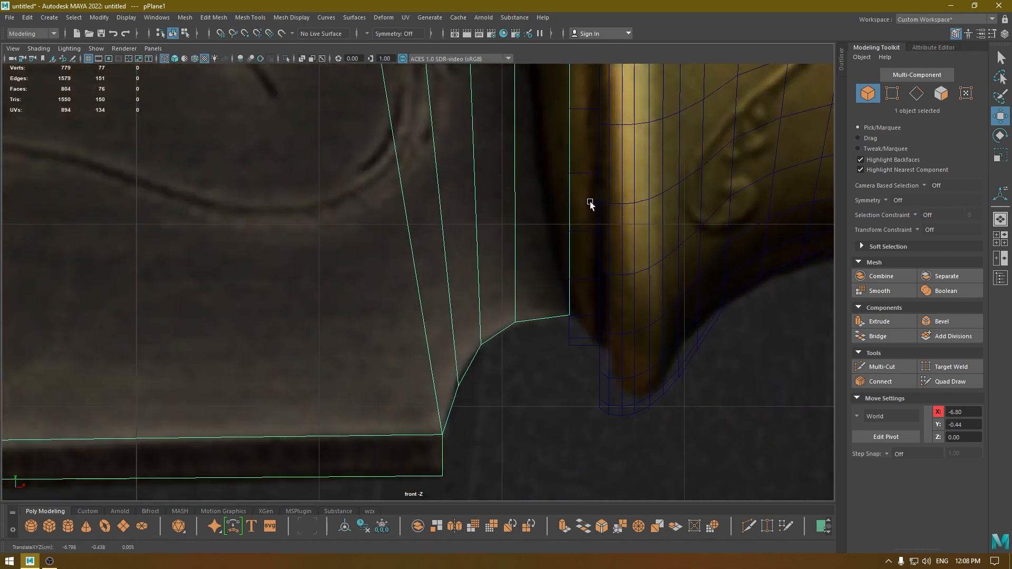
Restore shaded display in perspective and examine the junction between the blade and the bolster's front face.
key(space)
key(space)
alt+drag(576, 216, 585, 246)
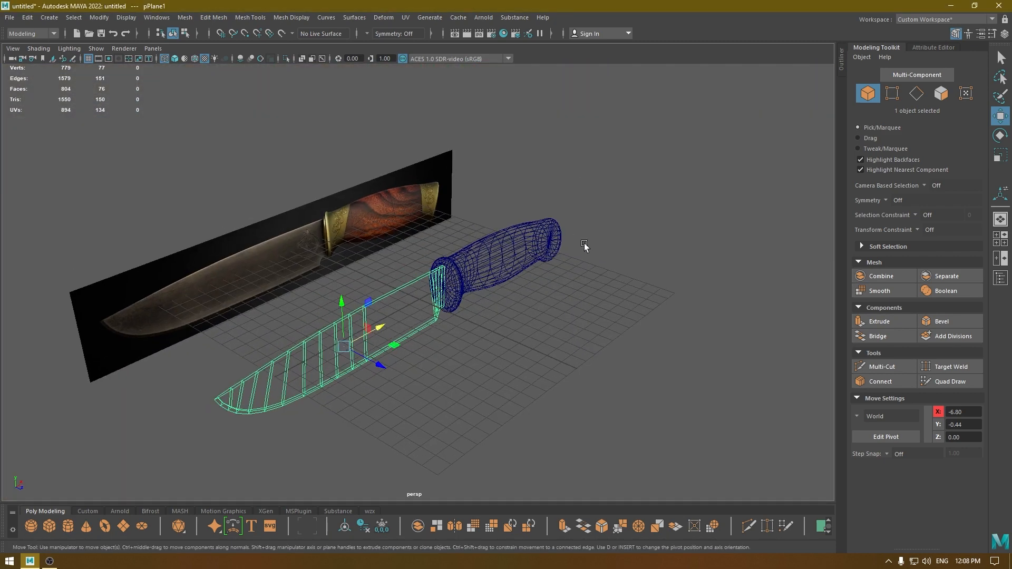
key(6)
click(579, 310)
alt+drag(576, 320, 492, 364)
alt+right_drag(486, 324, 655, 319)
alt+middle_drag(654, 320, 570, 319)
alt+drag(569, 319, 639, 409)
Bevel the three circular edge loops on the bolster's front rim and raised disc with a fraction of 0.4 and 2 segments.
click(637, 301)
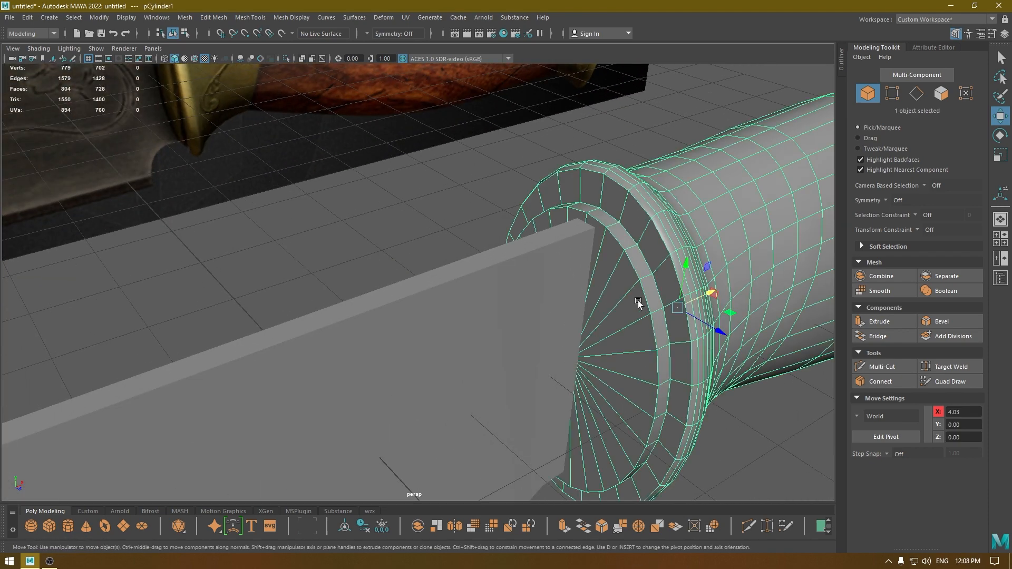
alt+middle_drag(637, 301, 584, 285)
alt+right_drag(548, 317, 587, 352)
alt+middle_drag(587, 353, 514, 371)
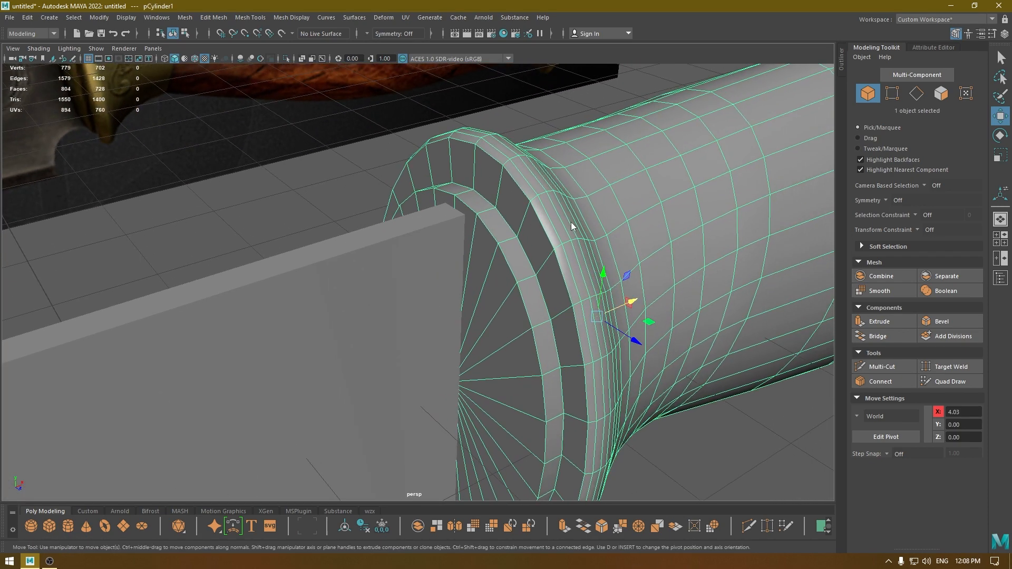
right_drag(571, 223, 569, 185)
click(540, 213)
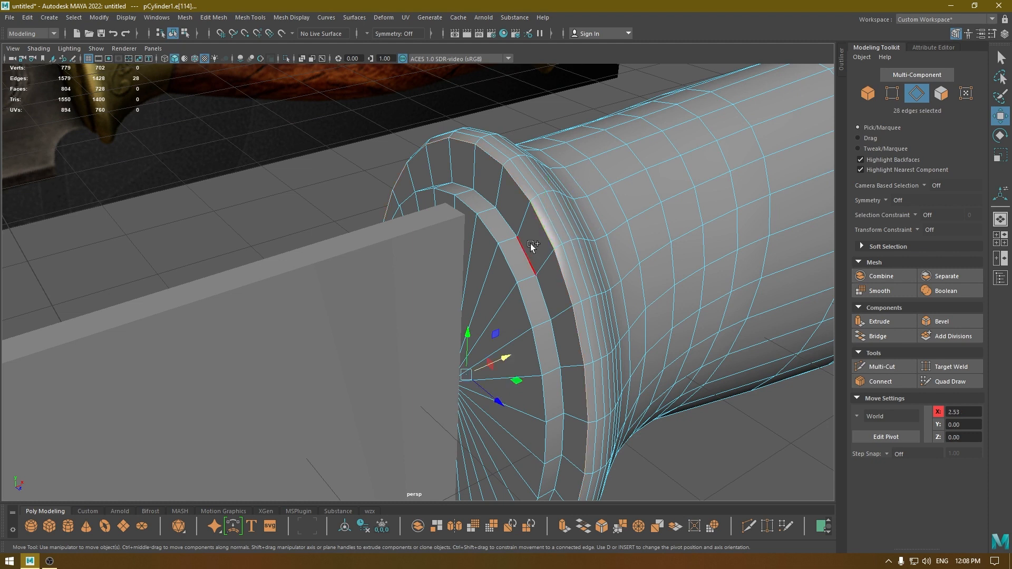
shift+right_drag(527, 251, 549, 254)
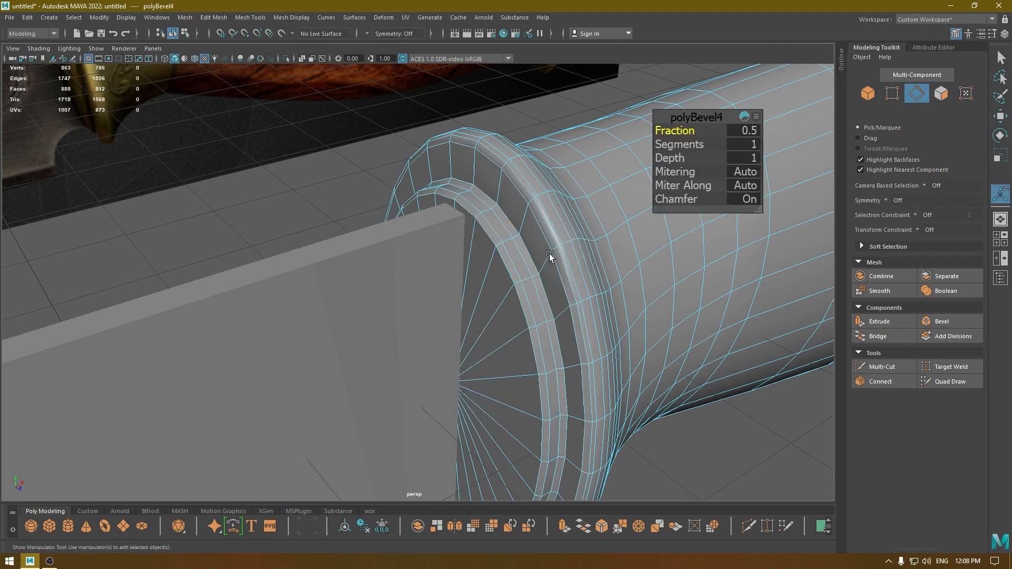
mouse_move(674, 132)
mouse_down()
mouse_move(643, 132)
mouse_move(674, 132)
mouse_move(680, 146)
mouse_move(670, 130)
mouse_up()
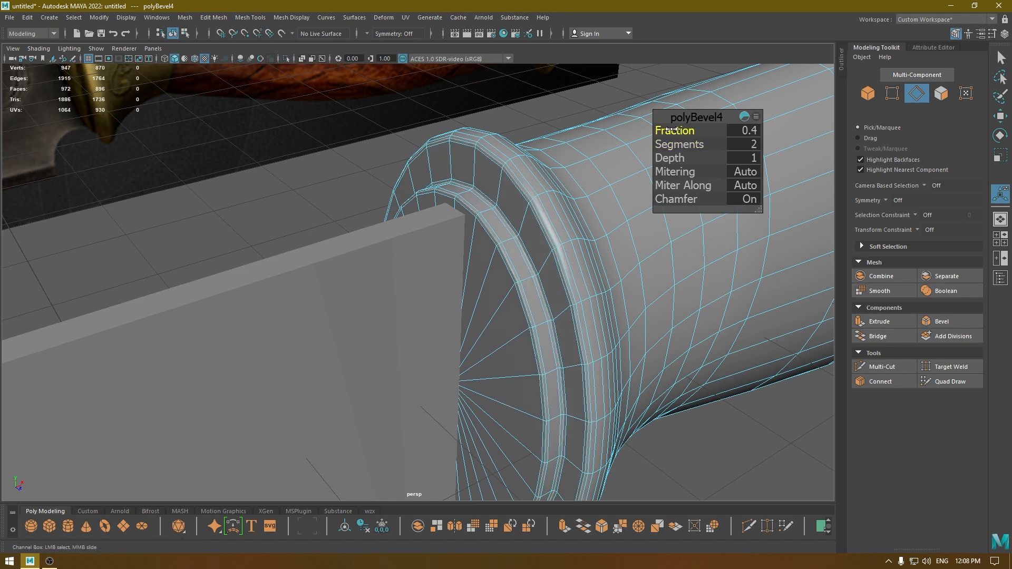
Select the bevelled circular edge loops on the bolster's front rim and raised disc, adjust their edge normals and return to object selection.
key(w)
right_click(491, 213)
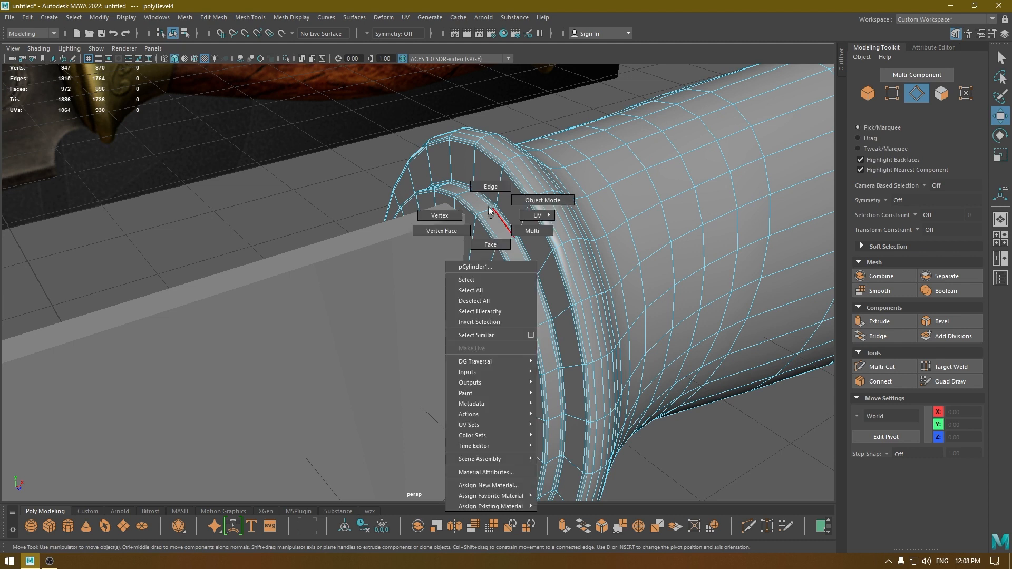
double_click(481, 227)
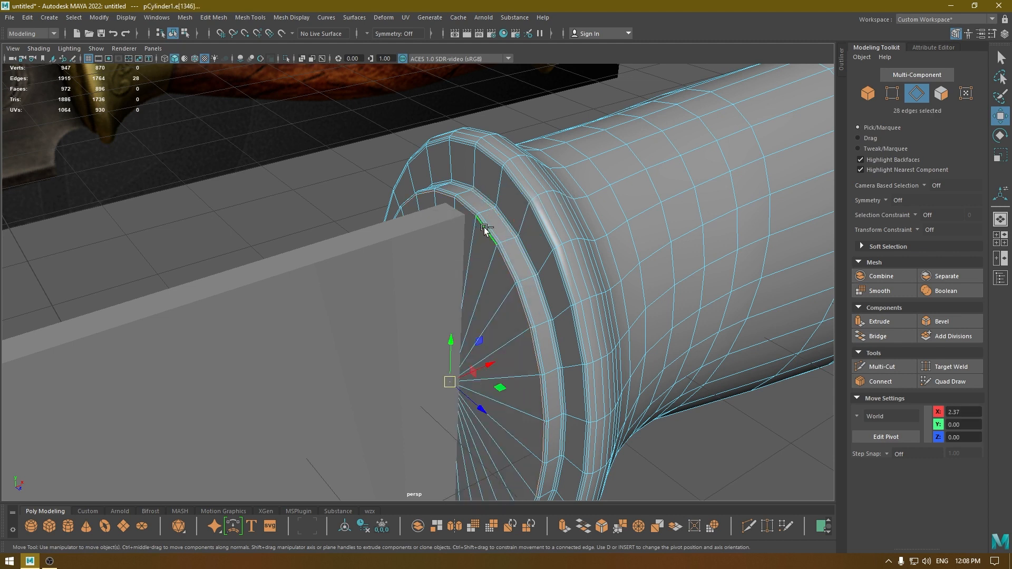
shift+double_click(486, 227)
shift+double_click(501, 219)
shift+double_click(506, 218)
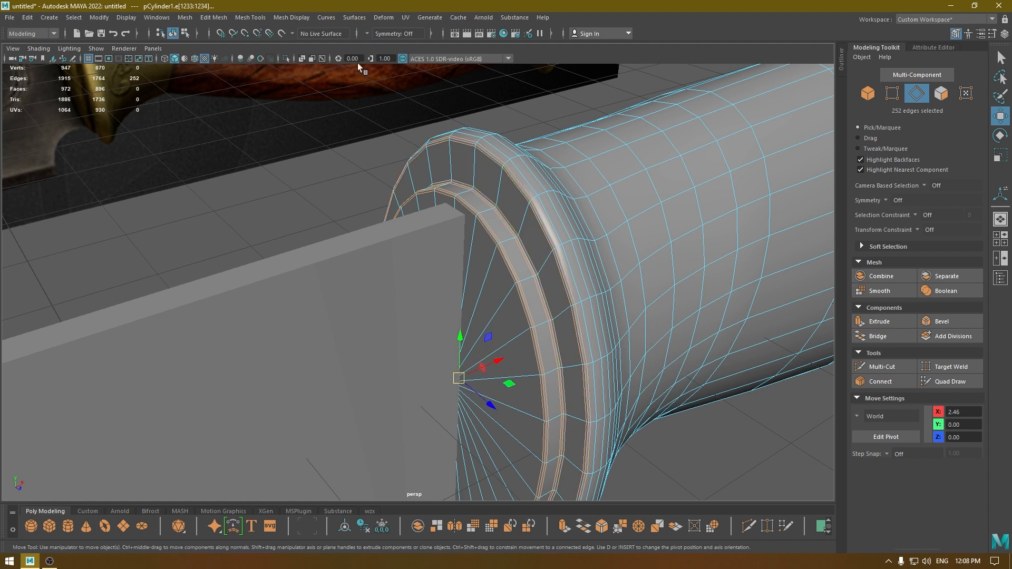
click(302, 17)
click(316, 110)
right_drag(431, 145, 476, 127)
click(517, 95)
alt+right_drag(519, 93, 541, 56)
Select the handle mesh and hide all unselected objects to isolate it from the blade and reference image.
alt+drag(609, 322, 558, 298)
alt+right_drag(558, 297, 453, 284)
alt+drag(453, 285, 416, 311)
alt+right_drag(416, 311, 436, 323)
alt+drag(435, 323, 475, 341)
click(475, 341)
alt+drag(506, 415, 454, 283)
alt+right_drag(454, 283, 473, 331)
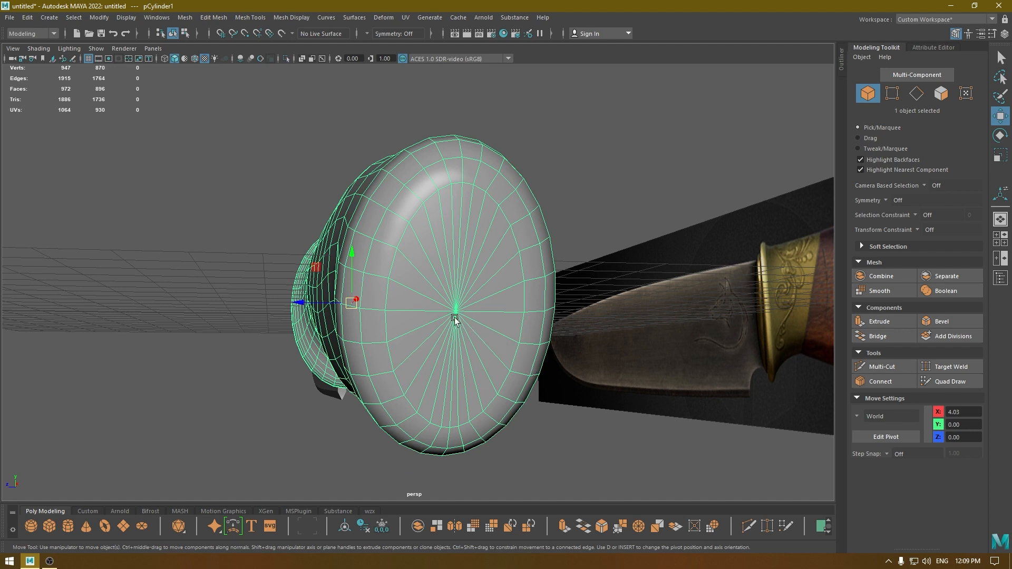
key(alt+h)
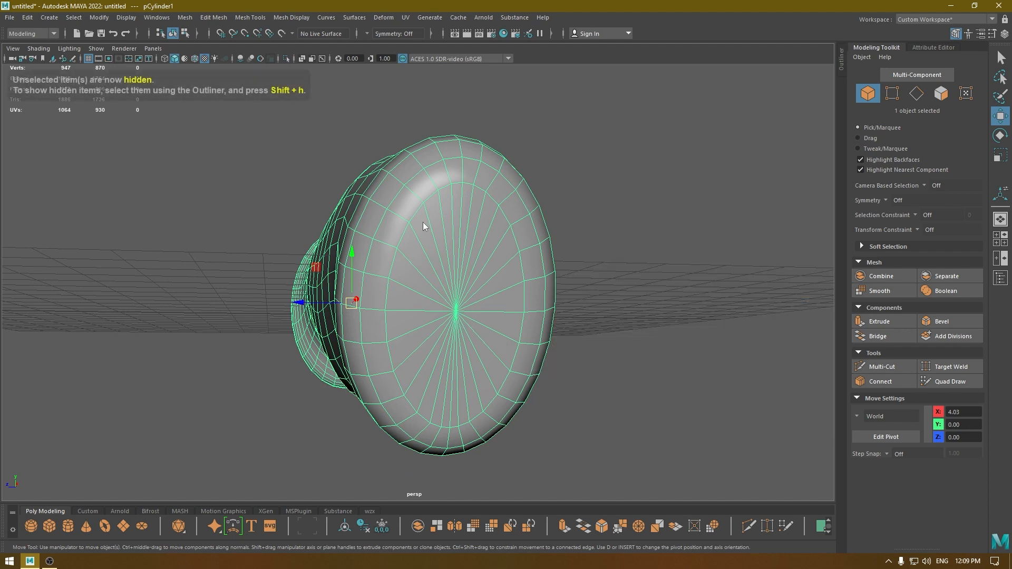
Delete every other radial edge, 14 in total, from the triangle fan on the handle's rear end cap.
right_drag(423, 222, 407, 158)
alt+drag(447, 178, 417, 199)
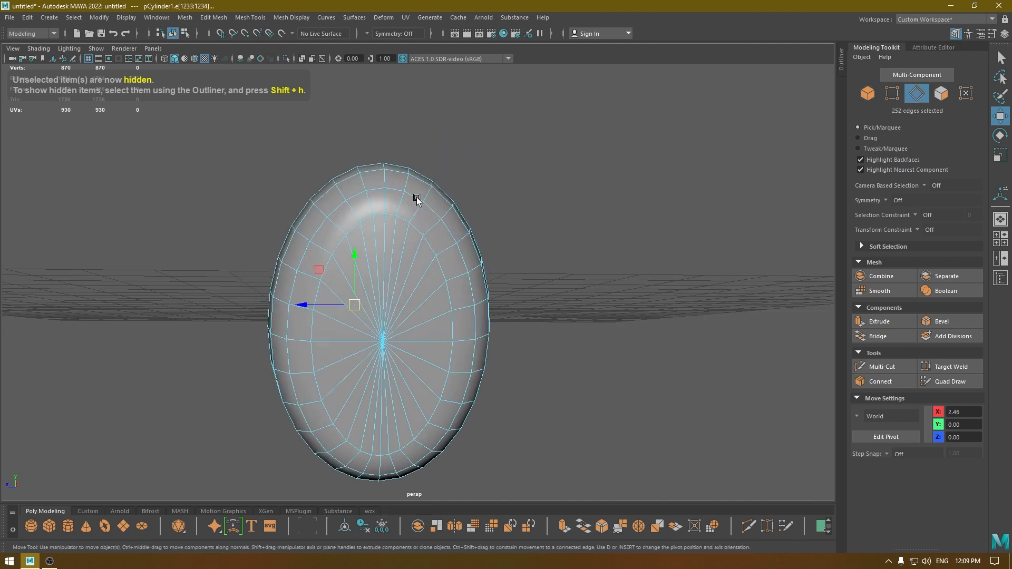
click(389, 231)
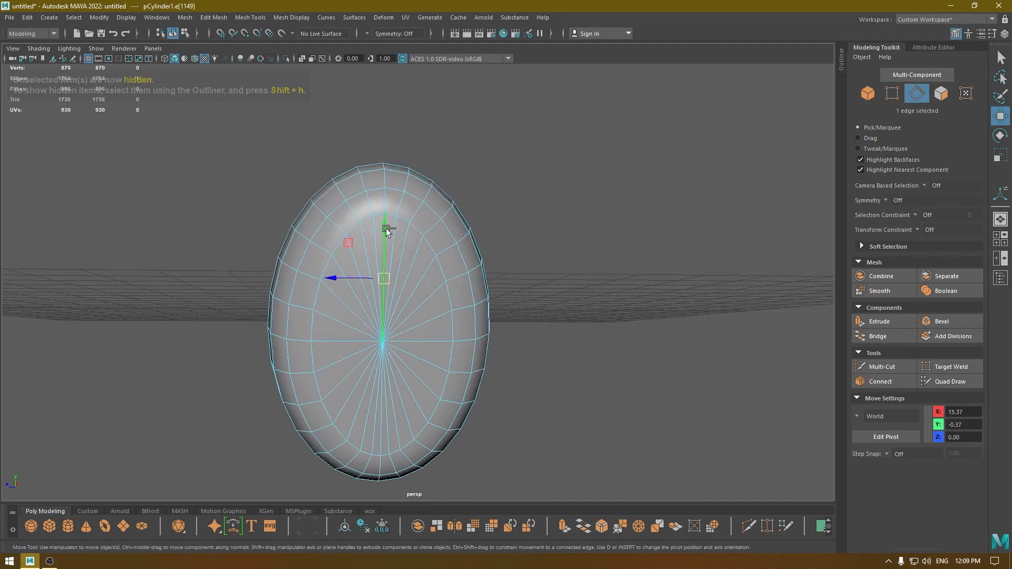
shift+click(410, 244)
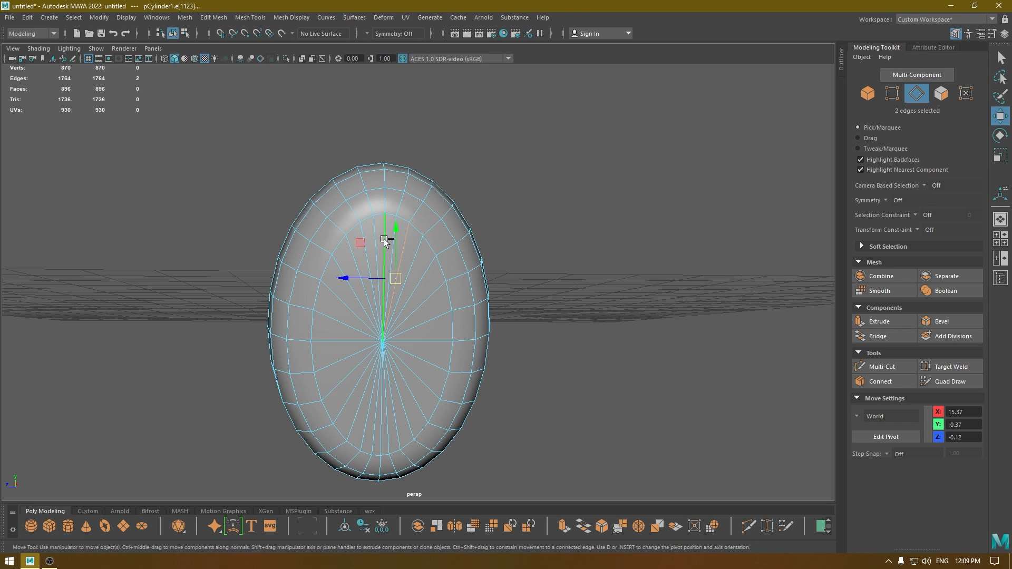
shift+click(420, 275)
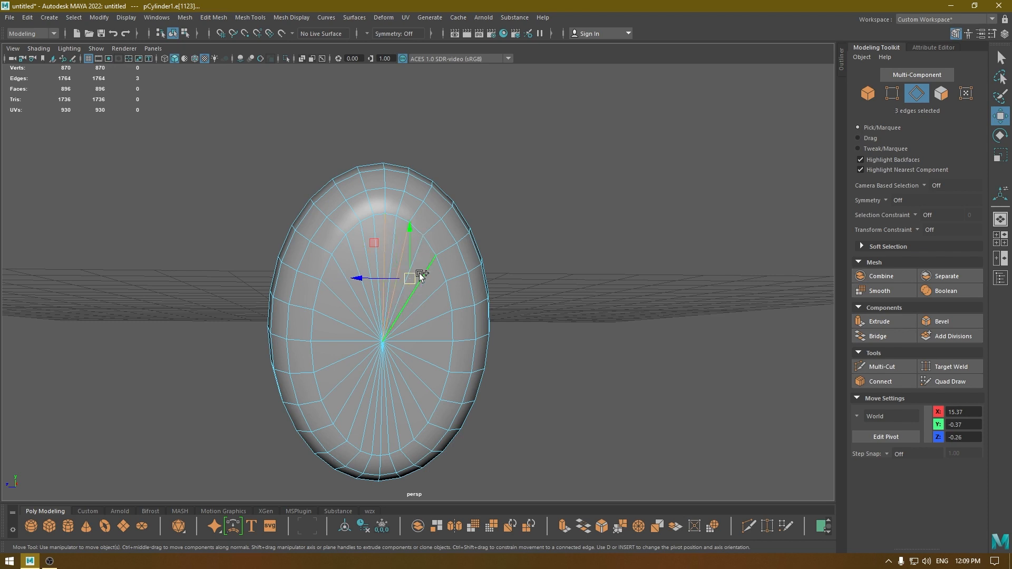
shift+click(423, 359)
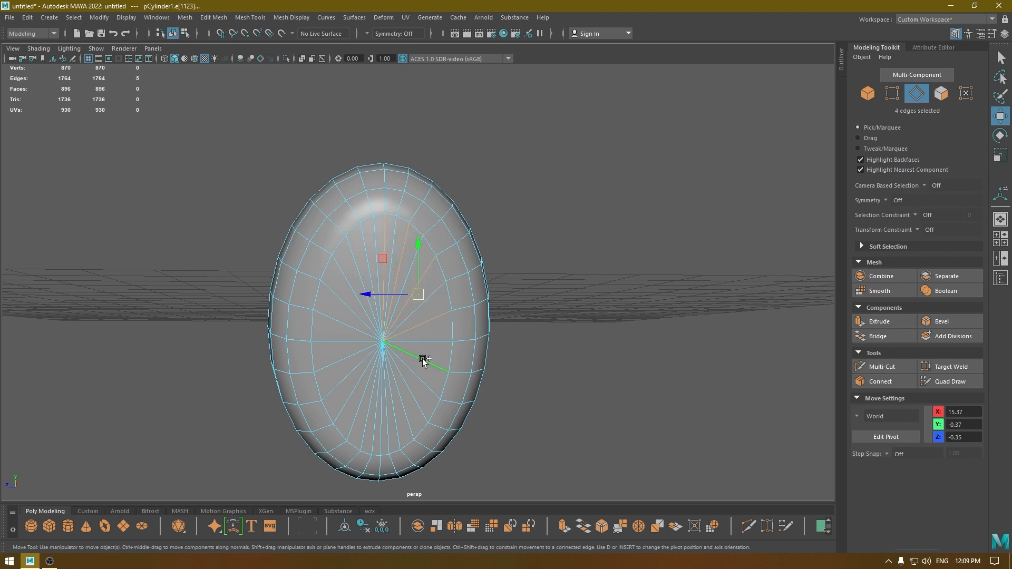
shift+click(412, 391)
shift+click(396, 404)
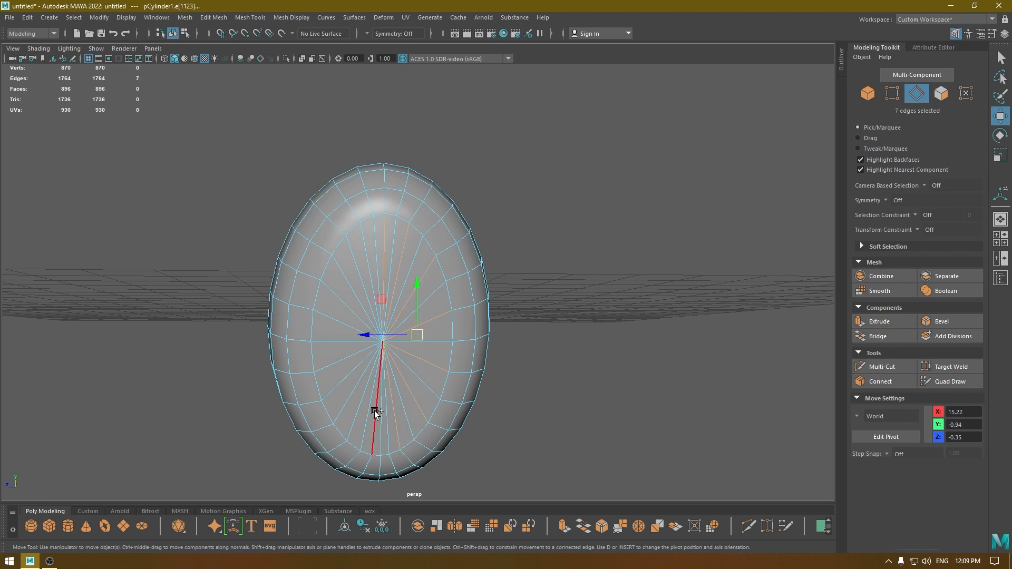
shift+click(377, 409)
shift+click(365, 409)
shift+click(338, 380)
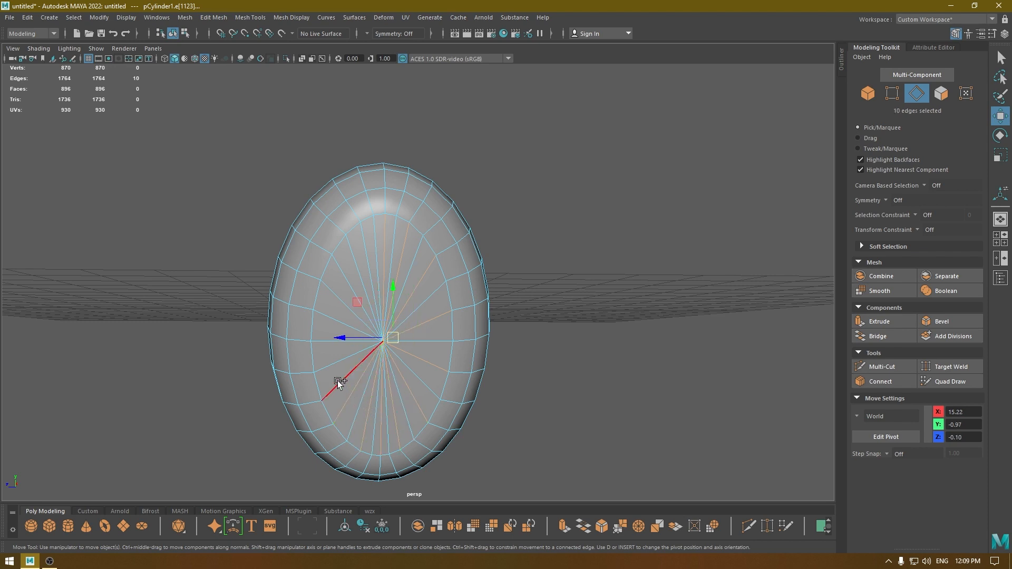
shift+click(336, 378)
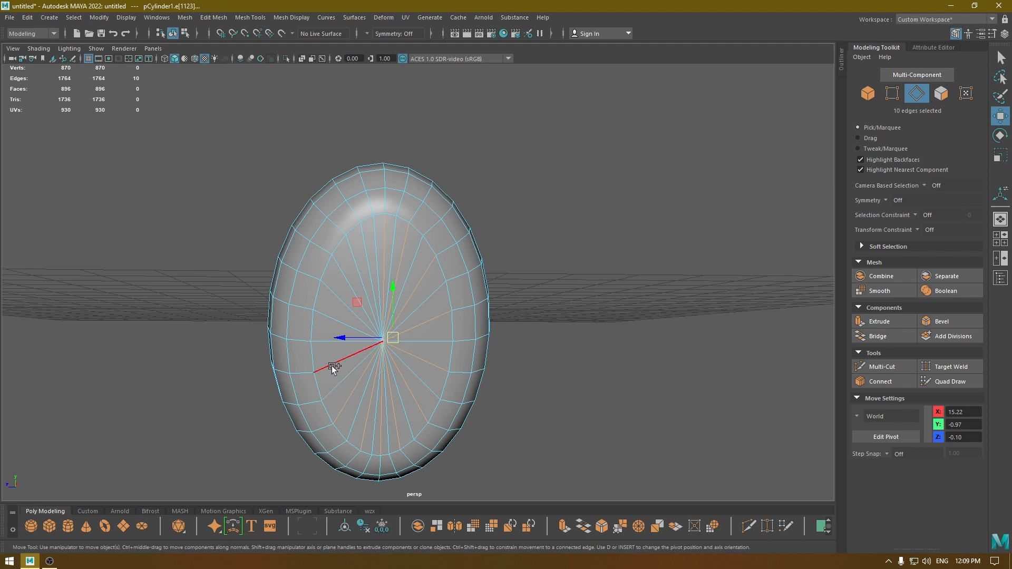
shift+click(323, 319)
shift+click(362, 264)
shift+right_click(399, 254)
shift+right_drag(399, 256, 342, 283)
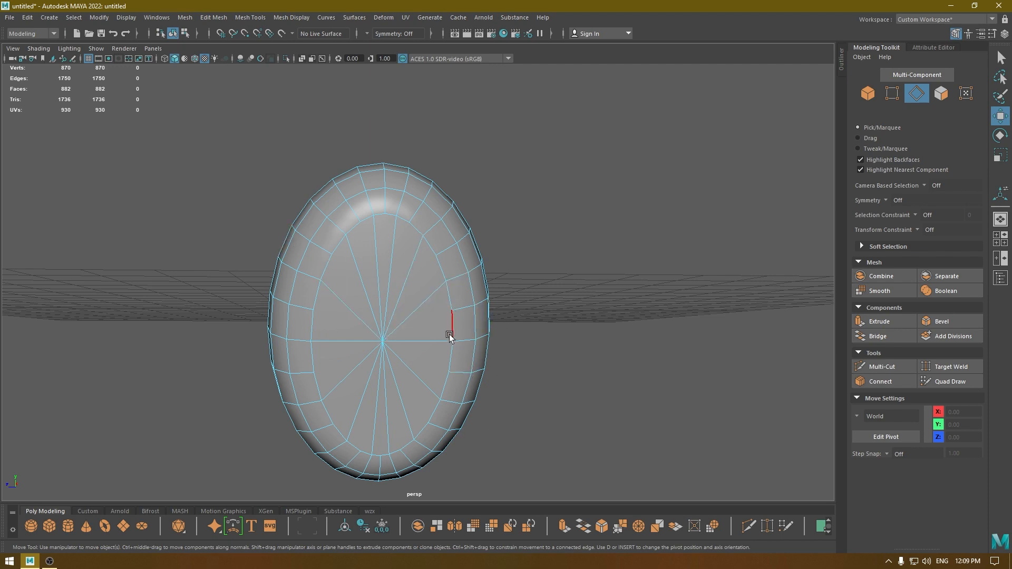
Delete every other radial edge from the raised disc on the bolster's front face and return to object selection.
alt+drag(396, 325, 457, 279)
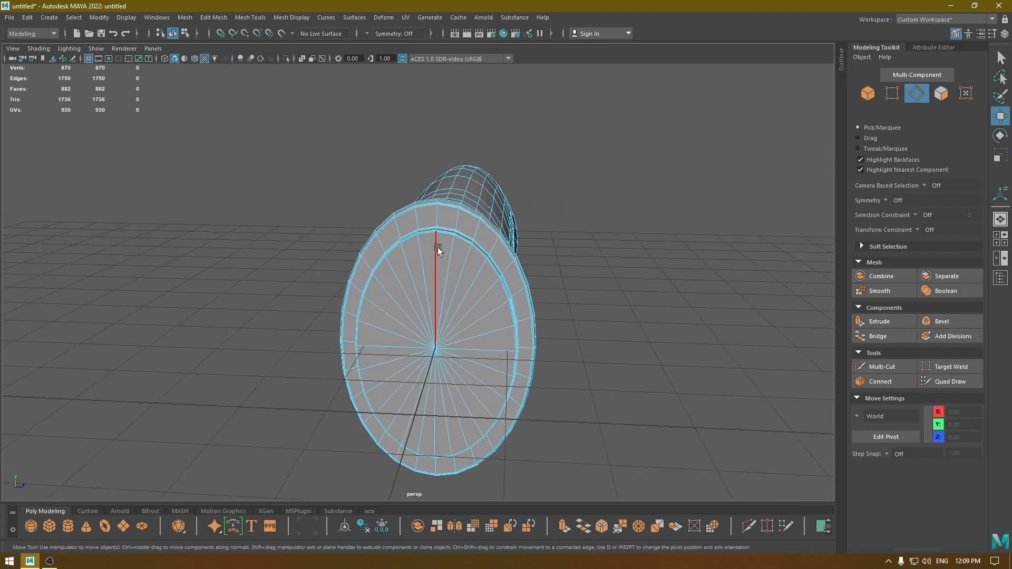
click(437, 247)
shift+click(461, 263)
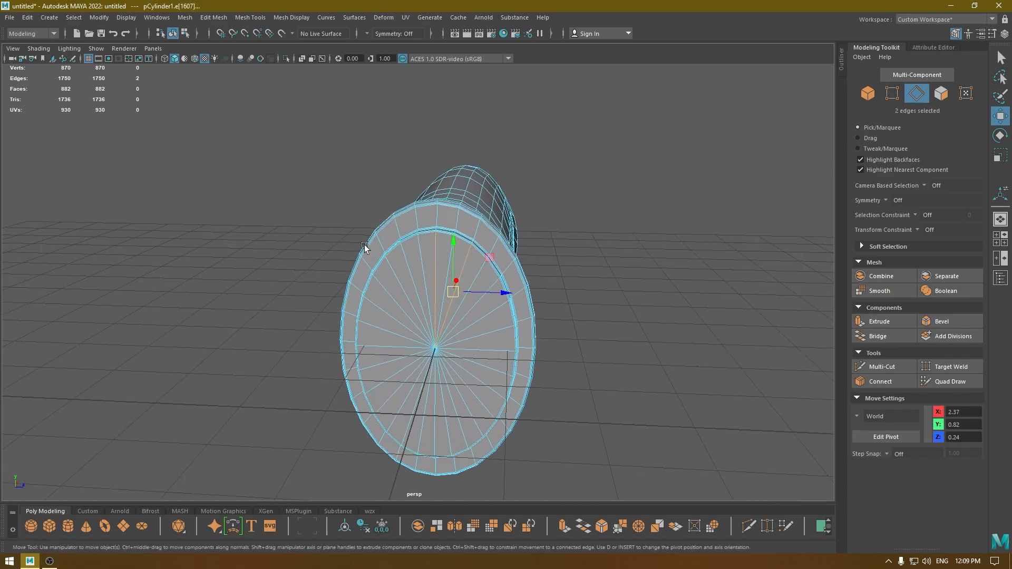
shift+click(471, 310)
shift+click(479, 342)
shift+click(477, 362)
shift+click(466, 386)
shift+click(434, 402)
shift+click(430, 402)
shift+click(412, 403)
shift+click(388, 381)
shift+click(383, 371)
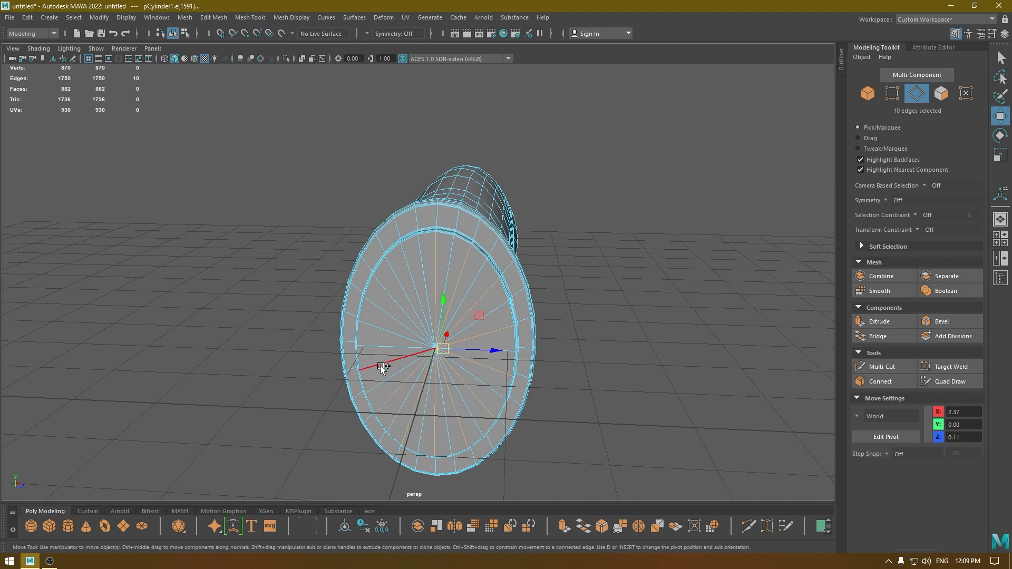
shift+click(390, 301)
shift+click(412, 283)
key(Delete)
right_drag(431, 305, 615, 287)
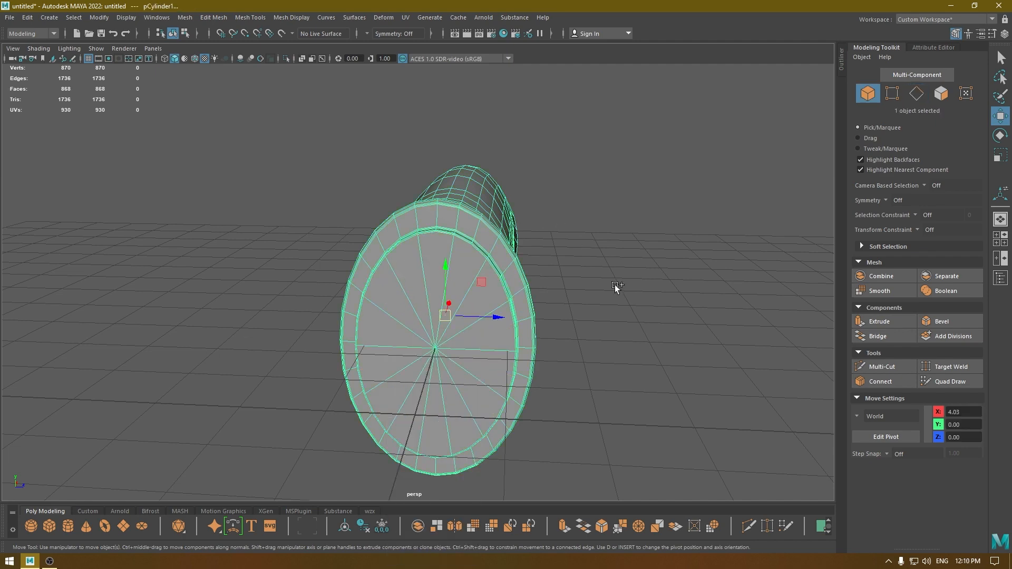
Unhide the blade and the reference image so the whole knife shows against the reference in perspective.
alt+drag(615, 288, 655, 284)
click(688, 372)
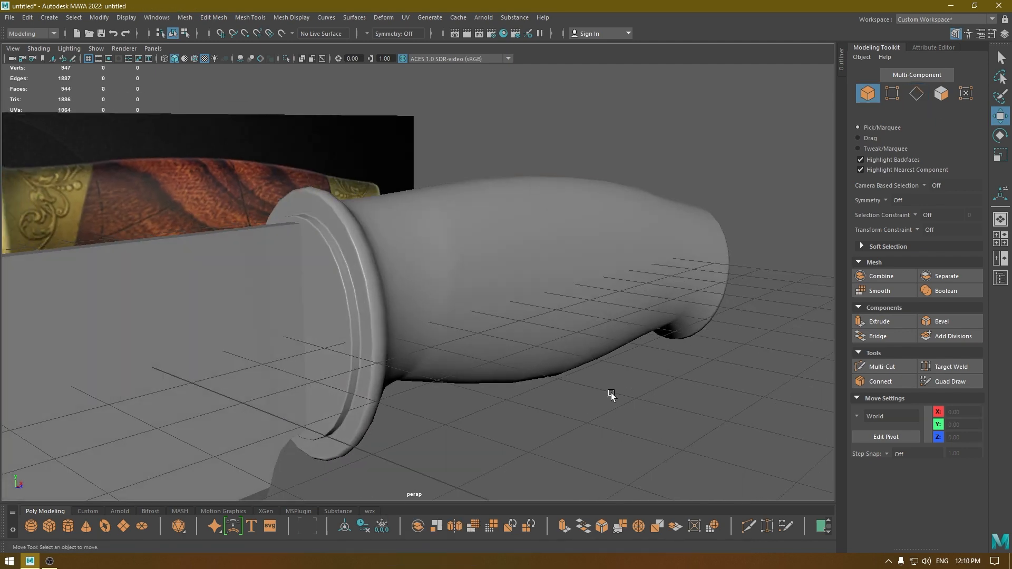
alt+drag(612, 397, 446, 297)
drag(510, 194, 325, 318)
alt+middle_drag(350, 338, 504, 369)
alt+drag(493, 375, 501, 391)
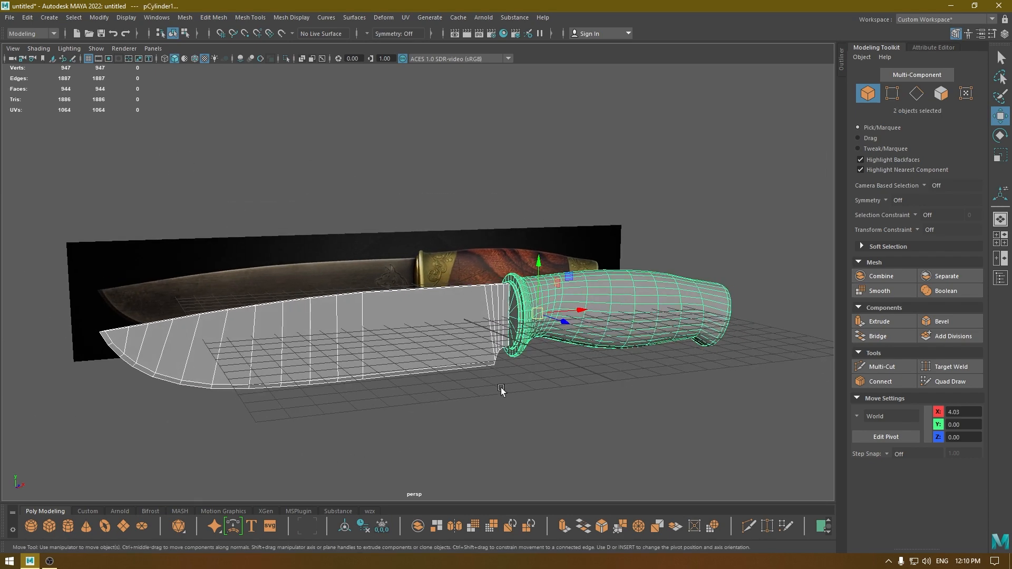
scroll(501, 389, up, 2)
click(644, 425)
alt+drag(645, 425, 628, 419)
drag(703, 199, 246, 320)
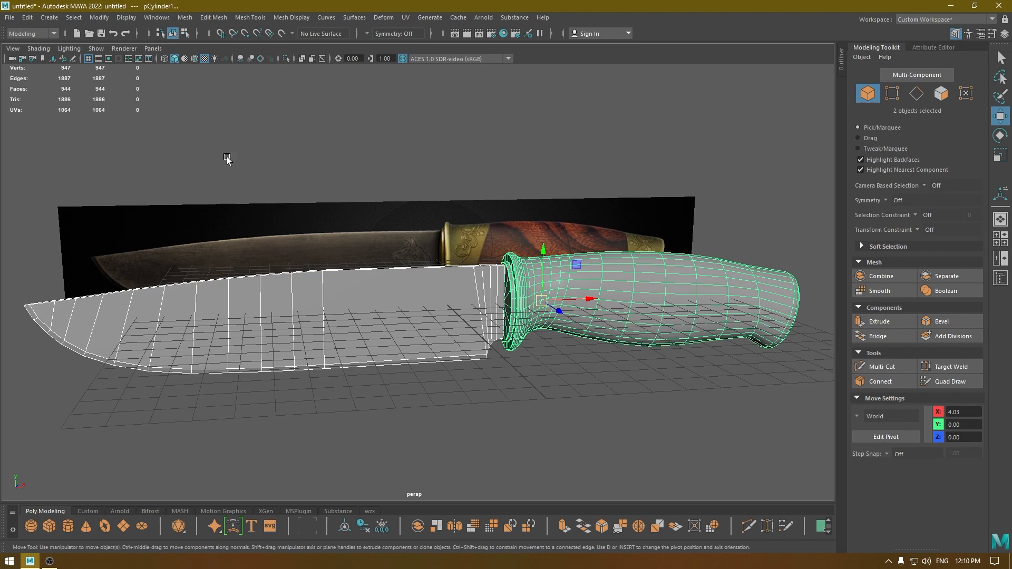
Examine the blade's junction with the bolster and nudge the blade slightly along X to -6.79.
alt+drag(520, 458, 639, 406)
alt+drag(379, 216, 411, 203)
scroll(411, 203, up, 6)
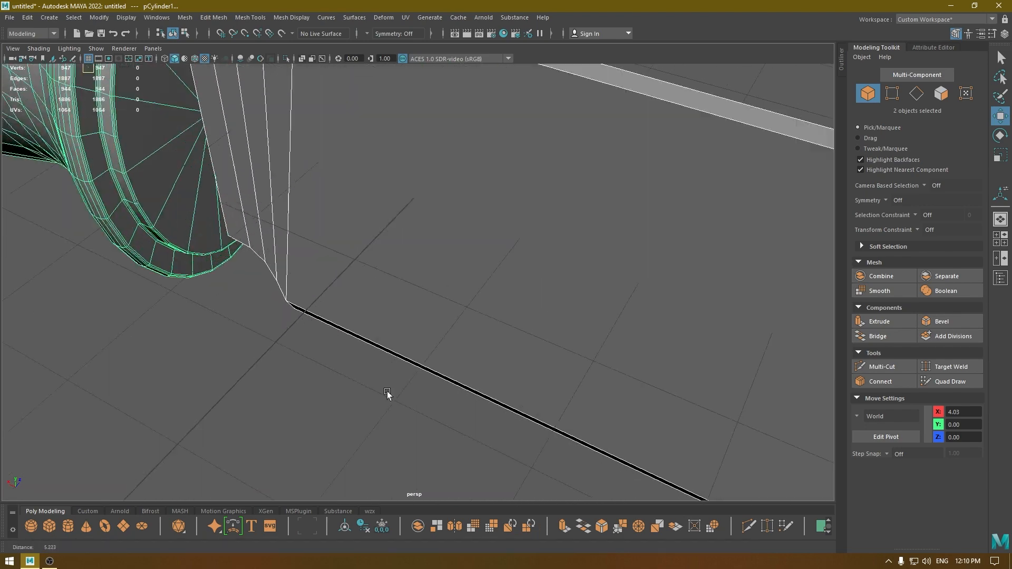
alt+middle_drag(386, 395, 540, 432)
alt+drag(540, 433, 495, 330)
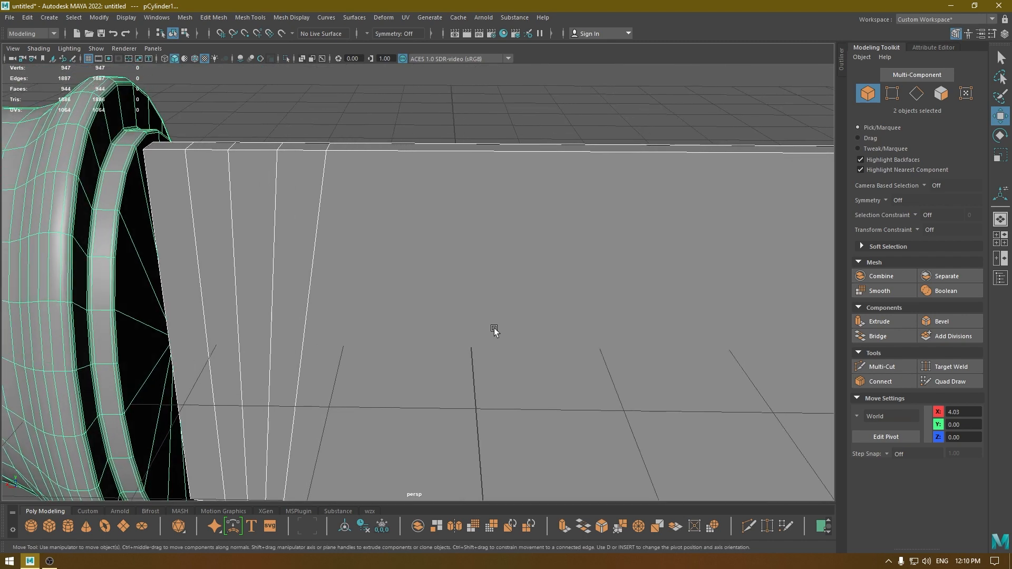
click(230, 240)
alt+drag(231, 240, 262, 286)
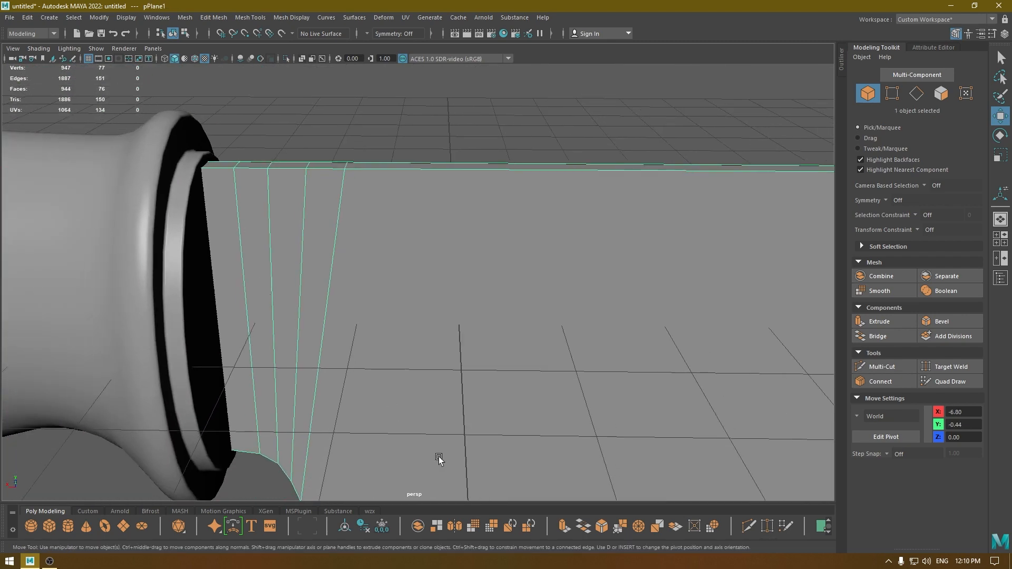
scroll(499, 355, down, 5)
drag(706, 325, 710, 323)
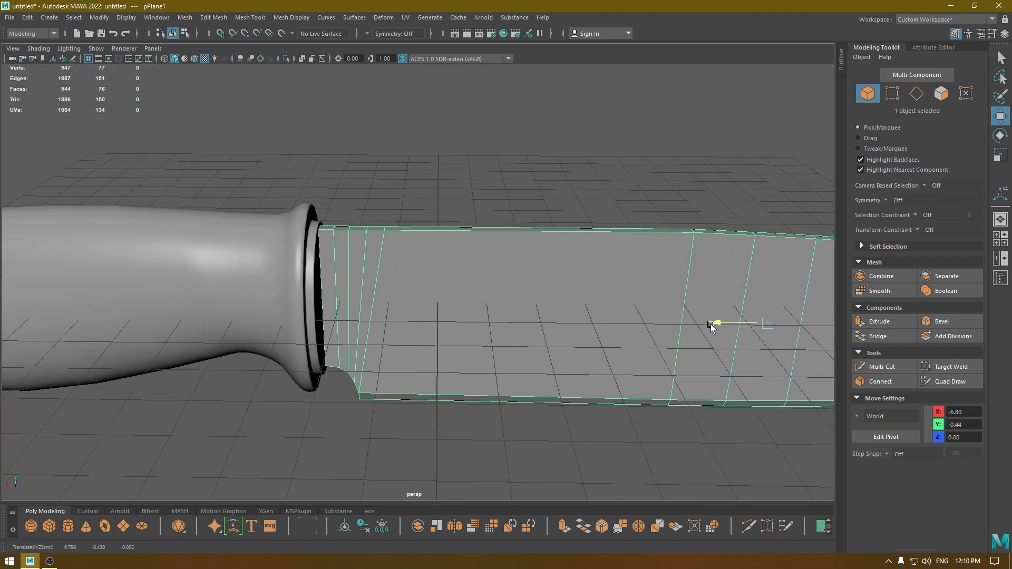
click(613, 164)
alt+drag(613, 163, 391, 132)
scroll(367, 309, down, 3)
alt+drag(367, 310, 367, 362)
click(545, 293)
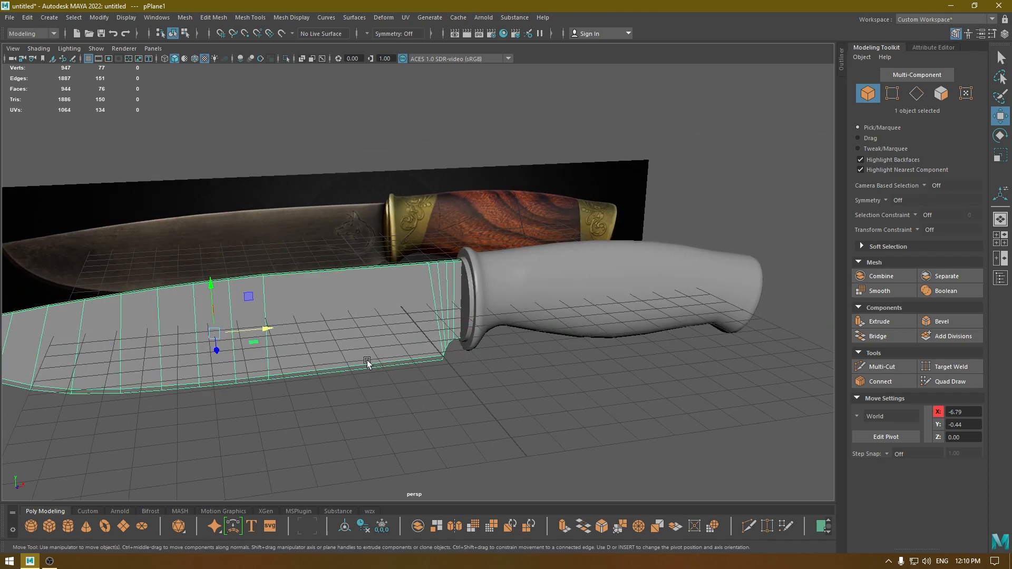